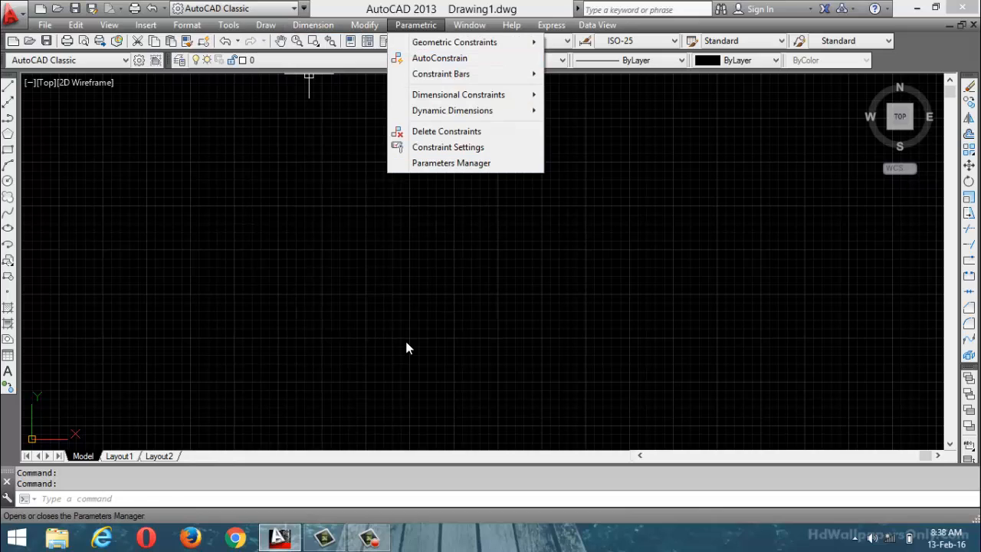
Step: Draw a connected chain of six line segments near the origin, the first about 2188 units long at about 22°
{"action": "mouse_move", "coordinate": [266, 24]}
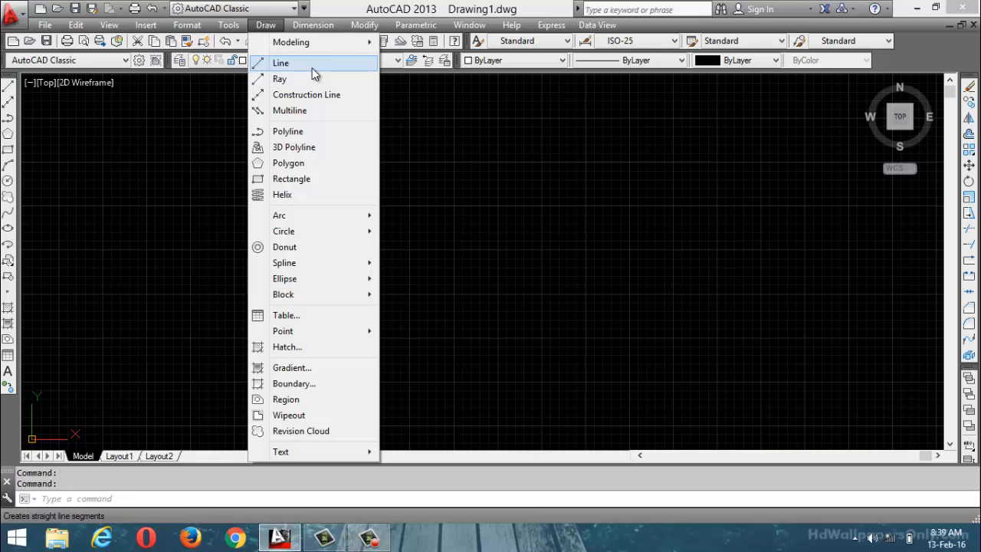
{"action": "left_click", "coordinate": [81, 500]}
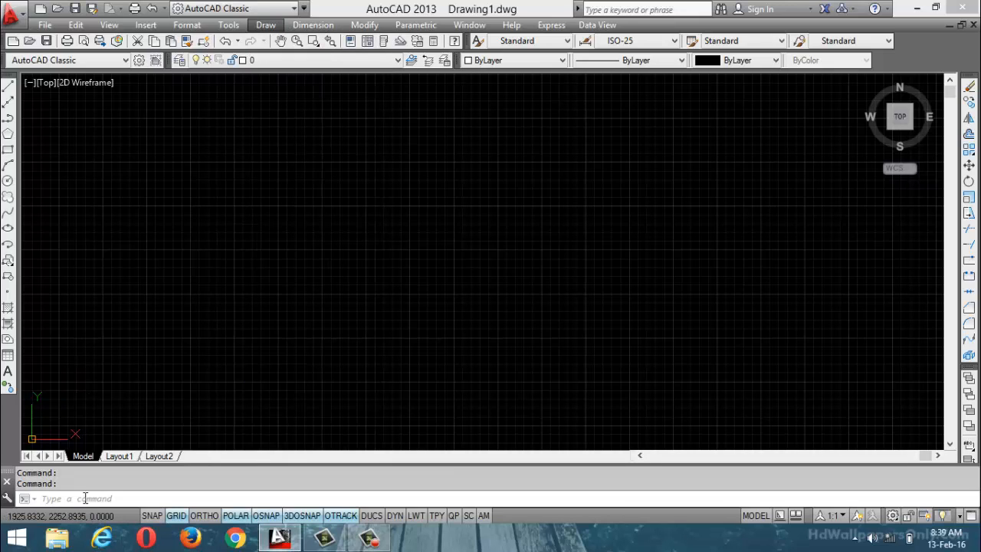
{"action": "type", "text": "l"}
{"action": "key", "text": "Return"}
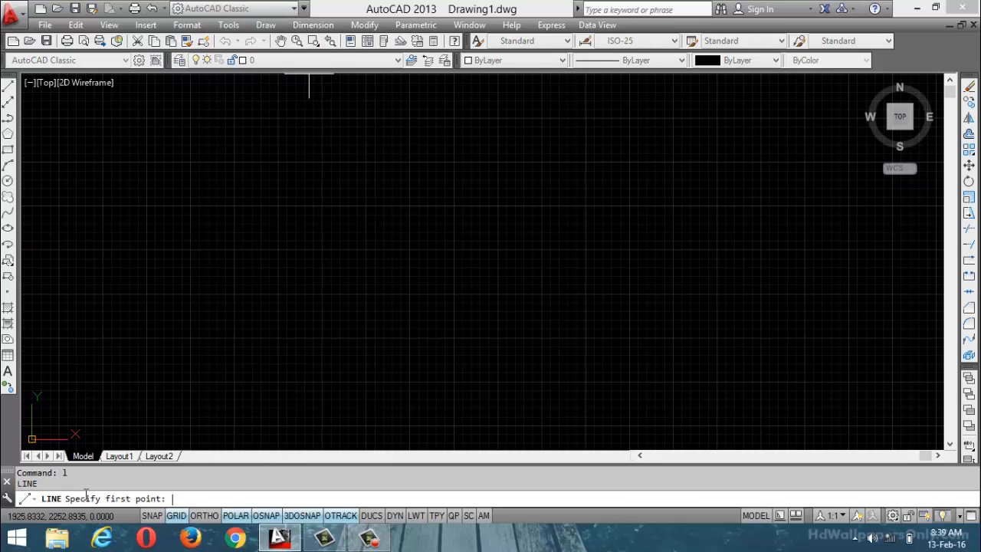
{"action": "scroll", "coordinate": [352, 237], "scroll_direction": "down", "scroll_amount": 2}
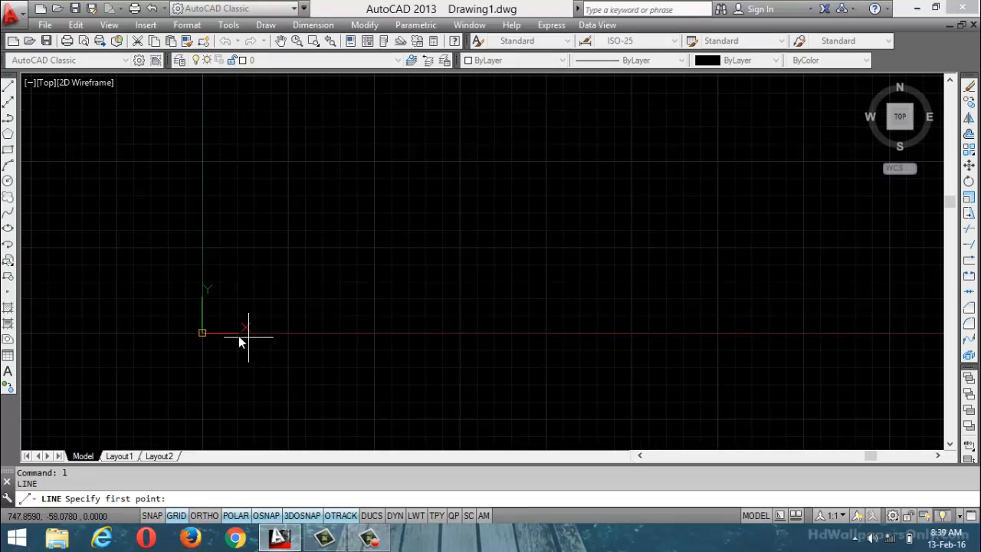
{"action": "scroll", "coordinate": [239, 336], "scroll_direction": "up", "scroll_amount": 4}
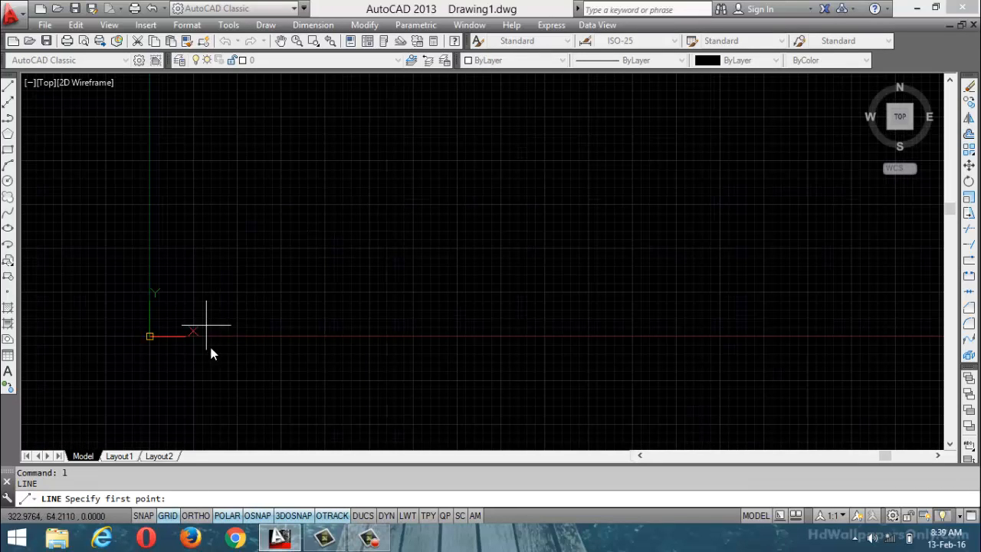
{"action": "left_click", "coordinate": [250, 292]}
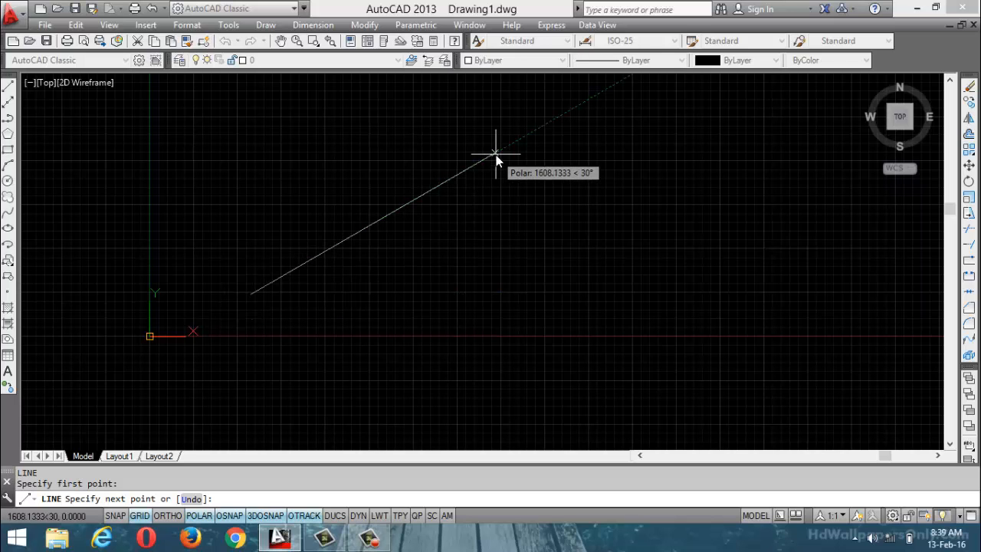
{"action": "left_click", "coordinate": [607, 152]}
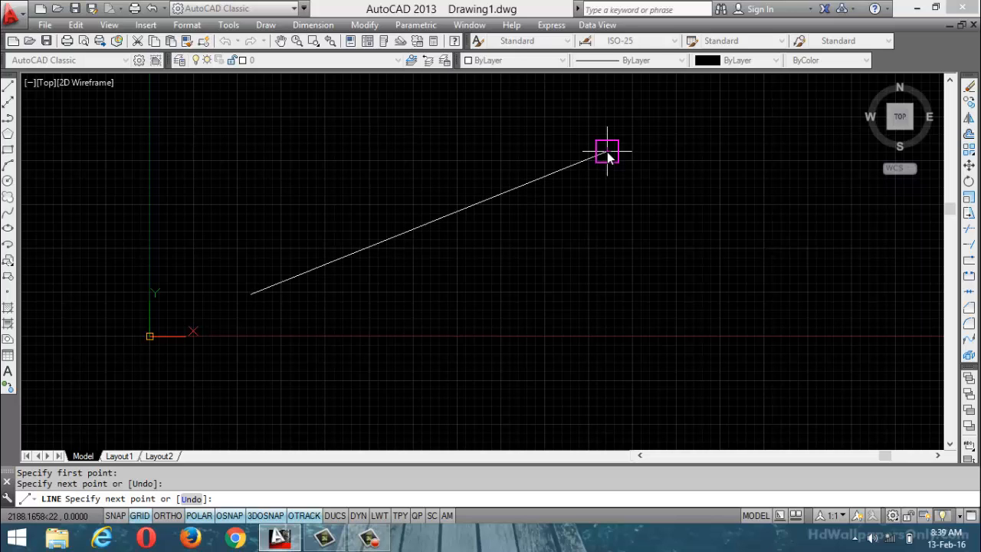
{"action": "left_click", "coordinate": [757, 192]}
{"action": "left_click", "coordinate": [778, 294]}
{"action": "left_click", "coordinate": [680, 392]}
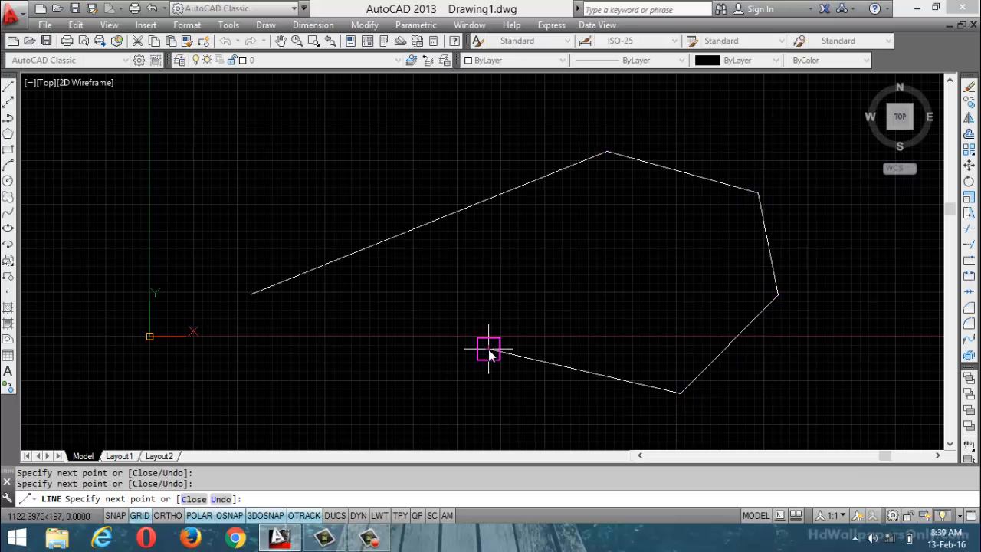
{"action": "left_click", "coordinate": [489, 349]}
{"action": "left_click", "coordinate": [397, 400]}
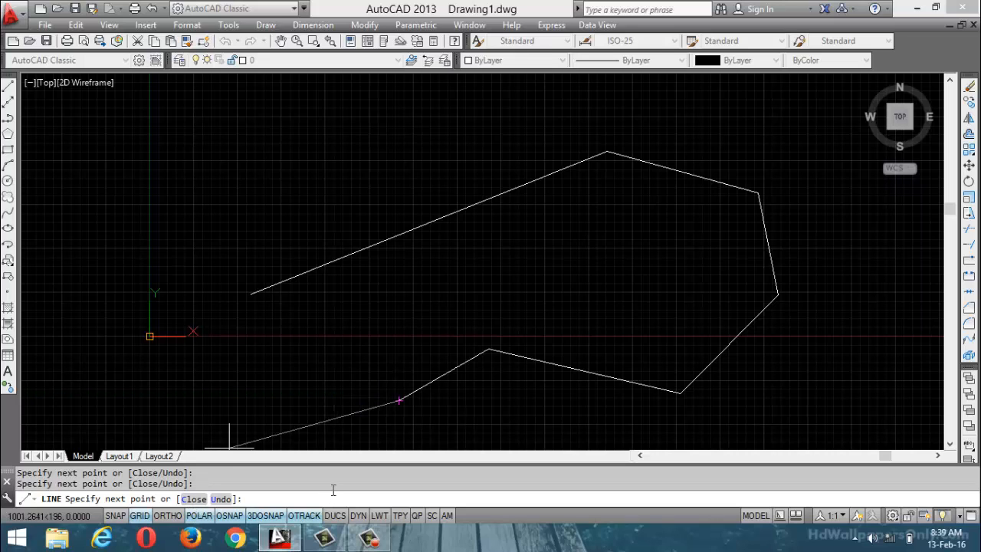
Step: Undo the last three line segments and close the chain into a four-sided shape
{"action": "key", "text": "ctrl+z"}
{"action": "key", "text": "ctrl+z"}
{"action": "key", "text": "ctrl+z"}
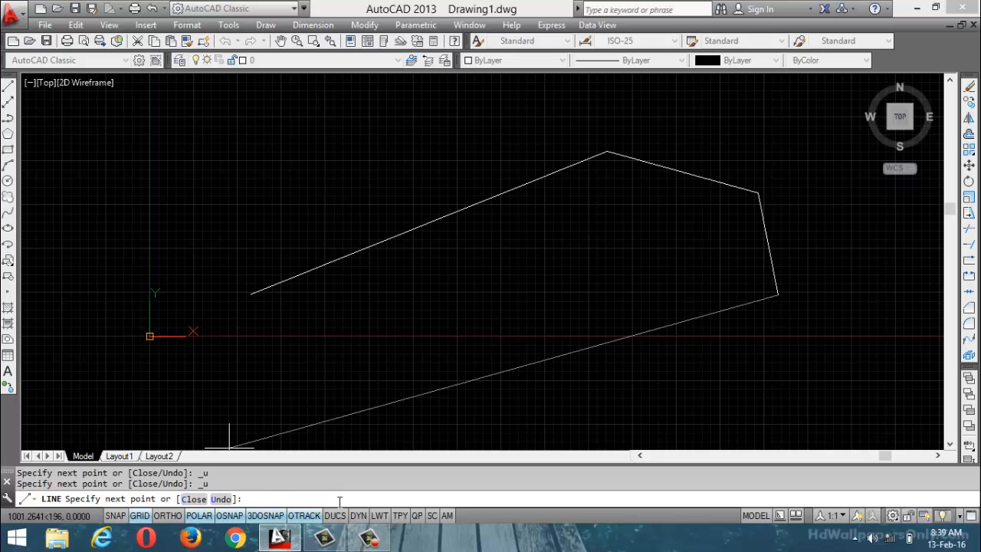
{"action": "left_click", "coordinate": [193, 499]}
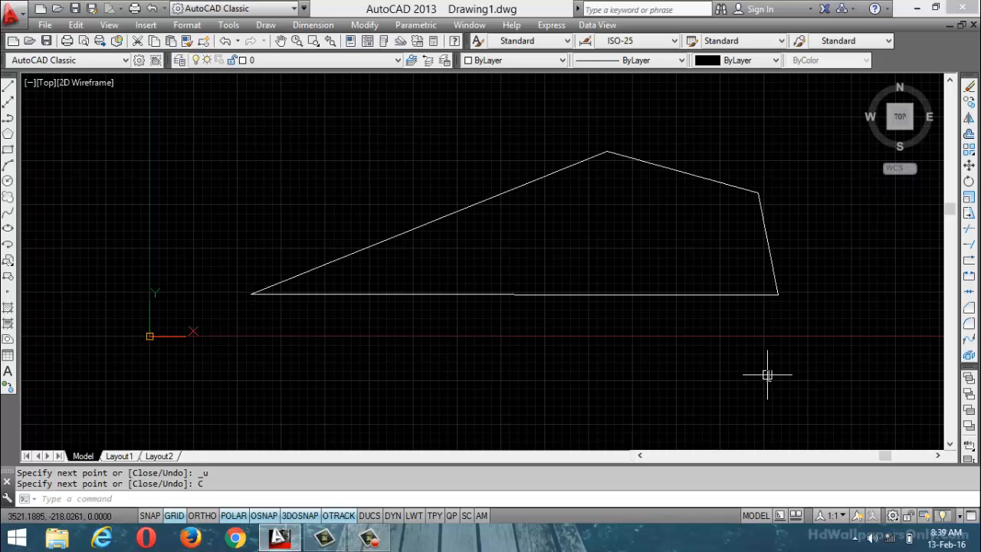
Step: Select all objects in the drawing and erase them
{"action": "key", "text": "ctrl+a"}
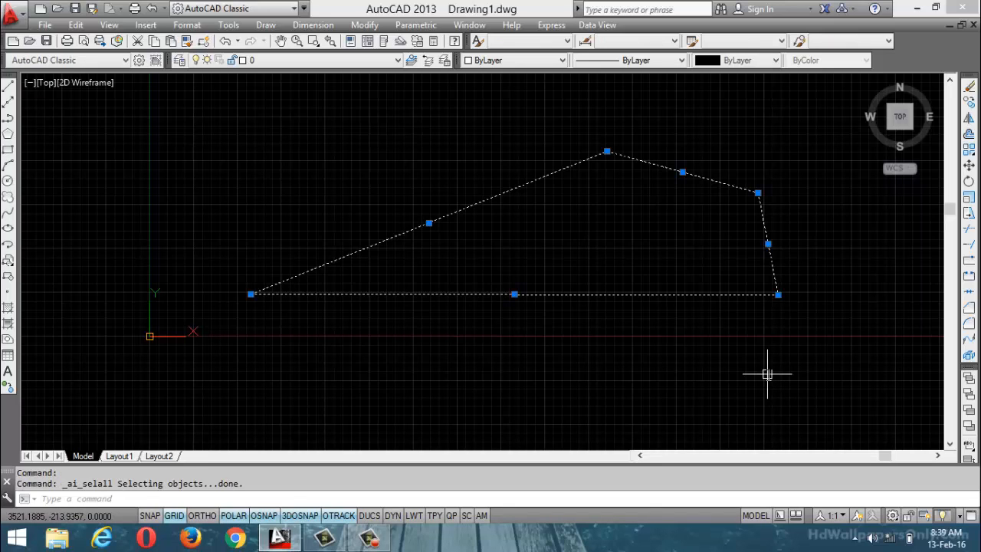
{"action": "left_click", "coordinate": [760, 369]}
{"action": "key", "text": "Escape"}
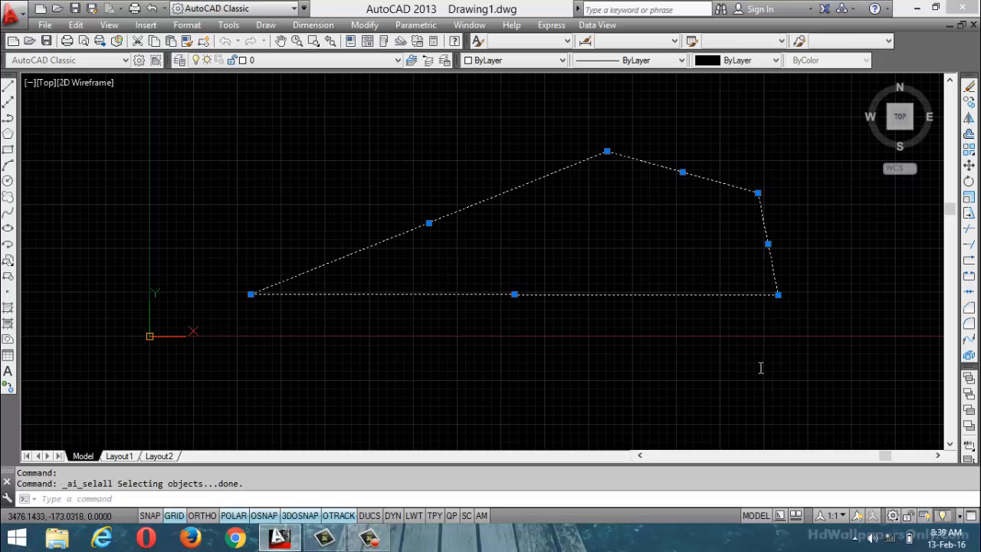
{"action": "key", "text": "Delete"}
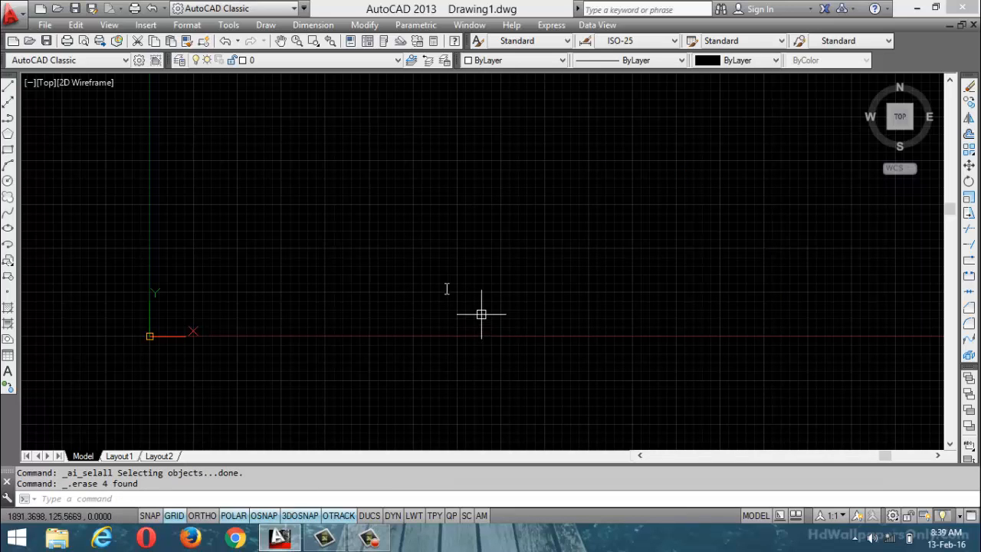
Step: Draw a four-sided shape above the X axis with the Line command, ending it with the Close option
{"action": "type", "text": "l"}
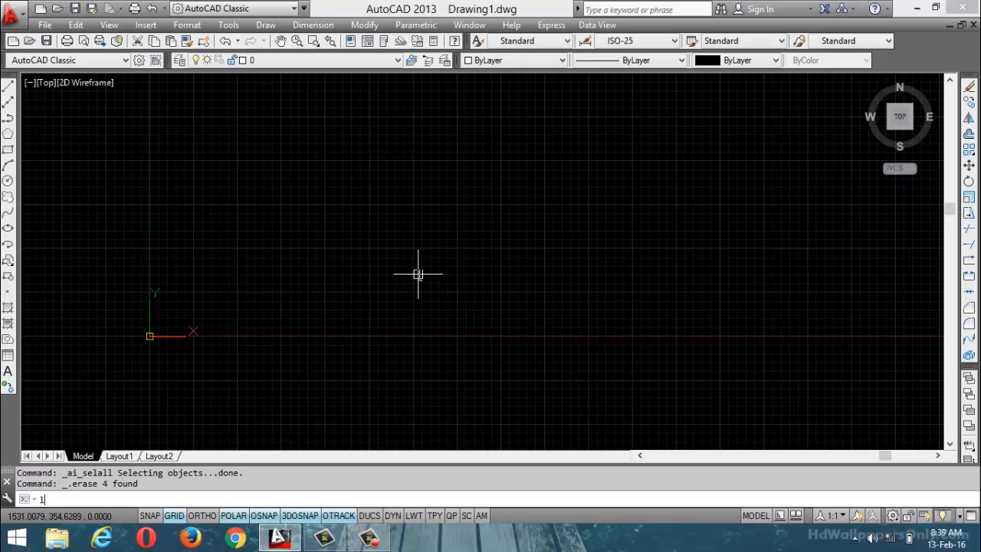
{"action": "key", "text": "Return"}
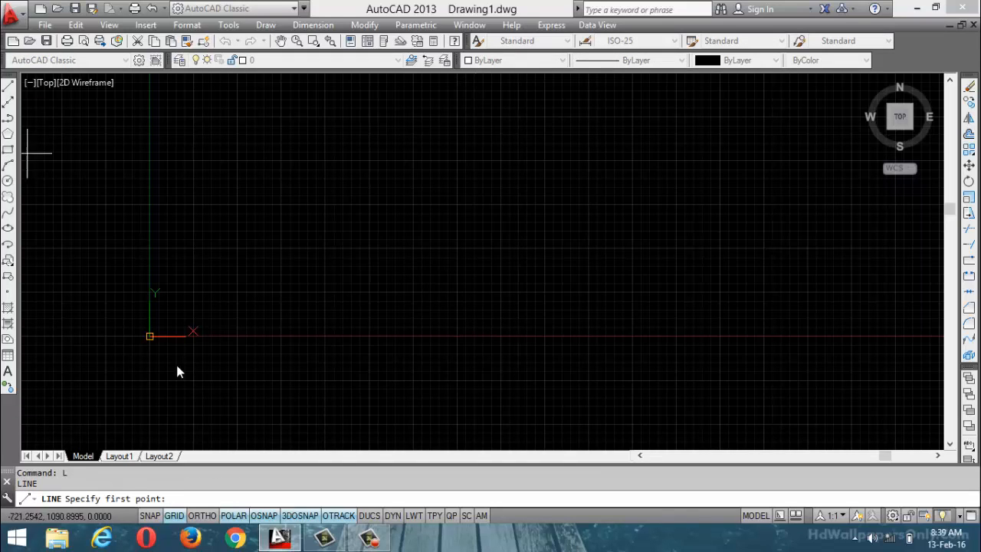
{"action": "left_click", "coordinate": [174, 515]}
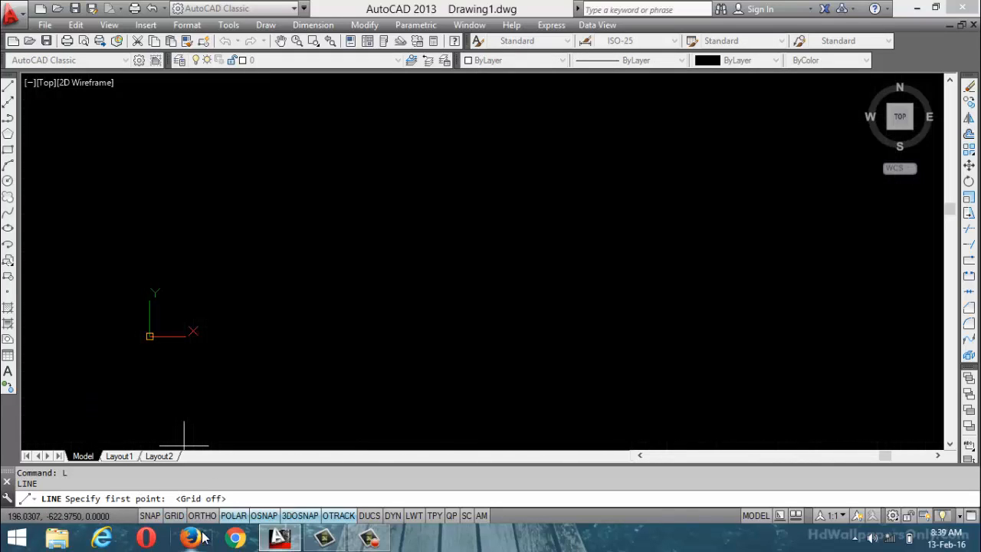
{"action": "left_click", "coordinate": [176, 515]}
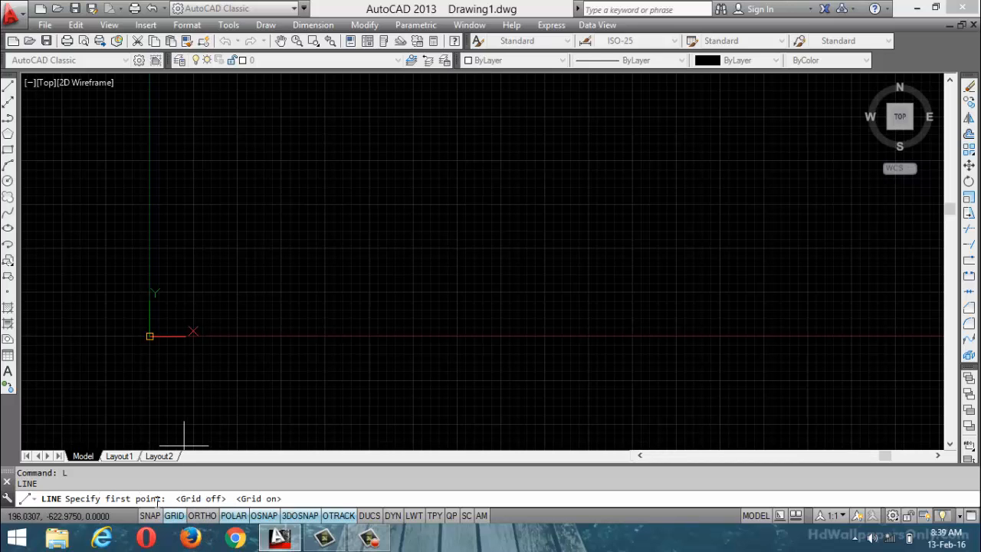
{"action": "left_click", "coordinate": [263, 285]}
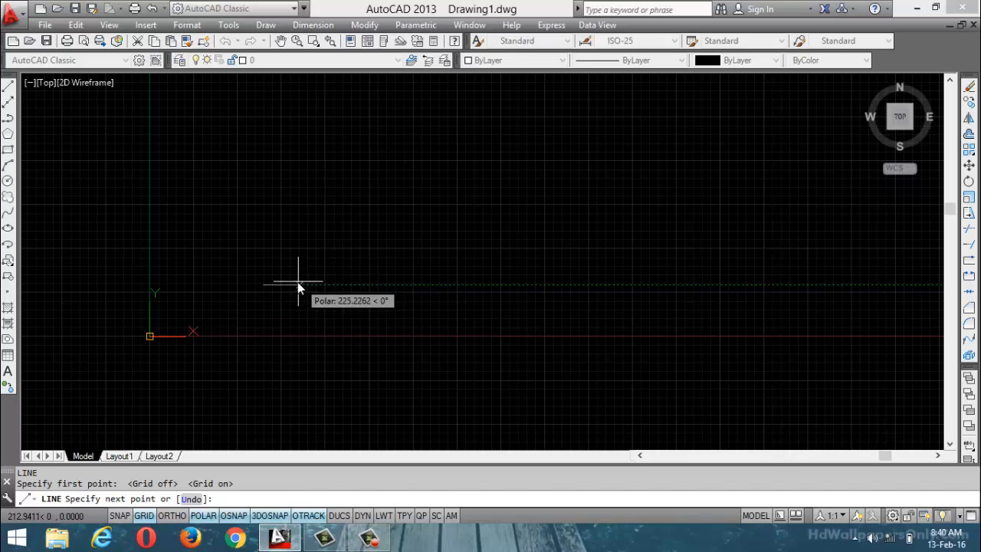
{"action": "left_click", "coordinate": [320, 187]}
{"action": "left_click", "coordinate": [502, 175]}
{"action": "left_click", "coordinate": [693, 215]}
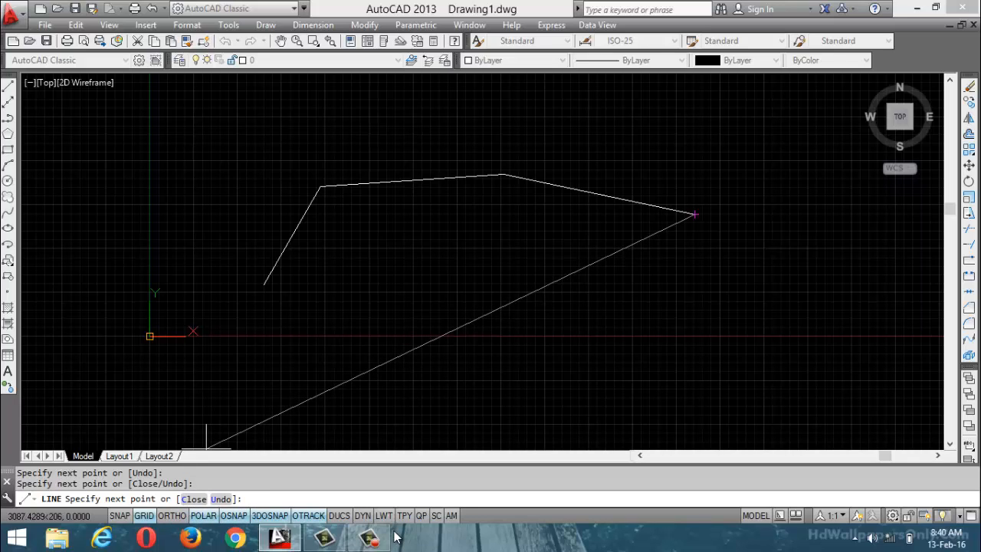
{"action": "mouse_move", "coordinate": [375, 541]}
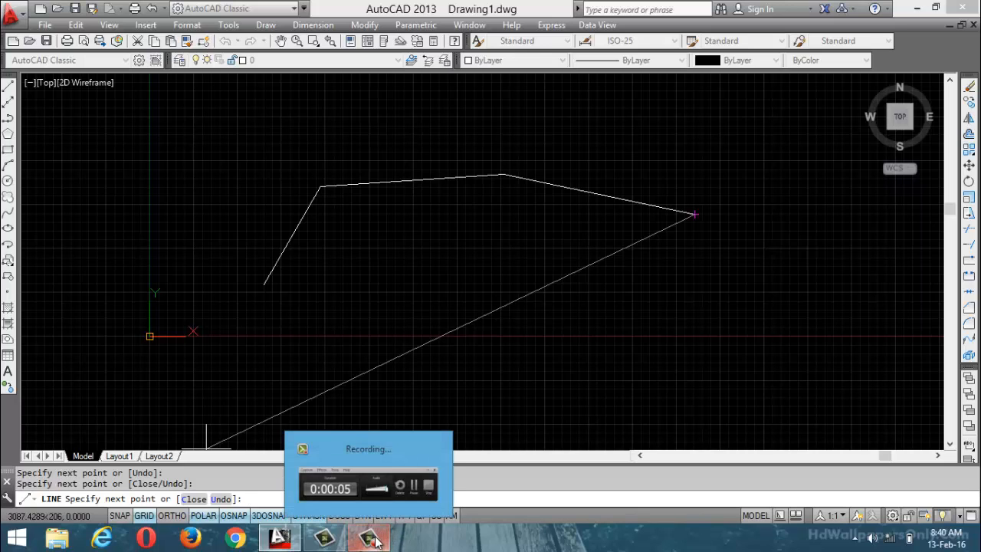
{"action": "type", "text": "c"}
{"action": "key", "text": "Return"}
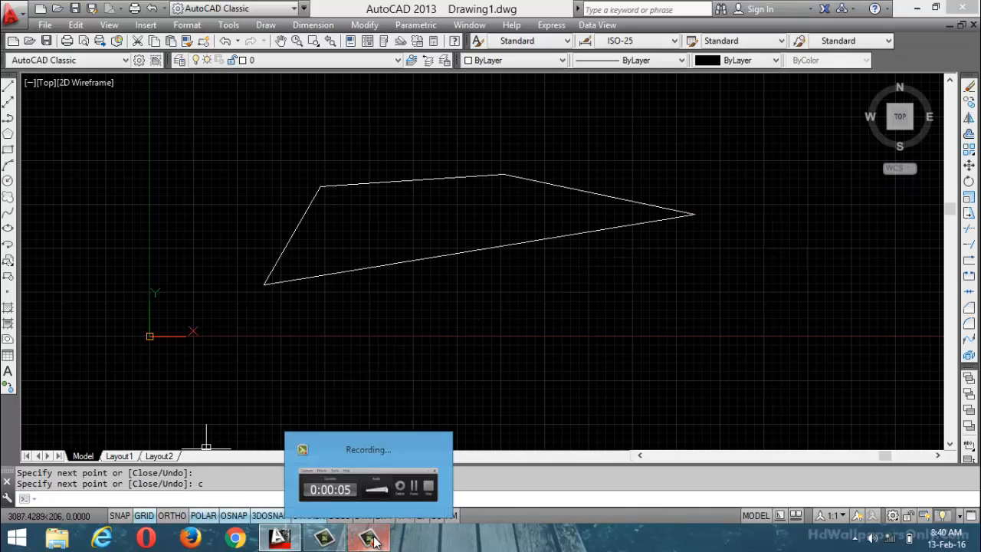
Step: Draw an open chain of three line segments below the four-sided shape
{"action": "type", "text": "l"}
{"action": "key", "text": "Return"}
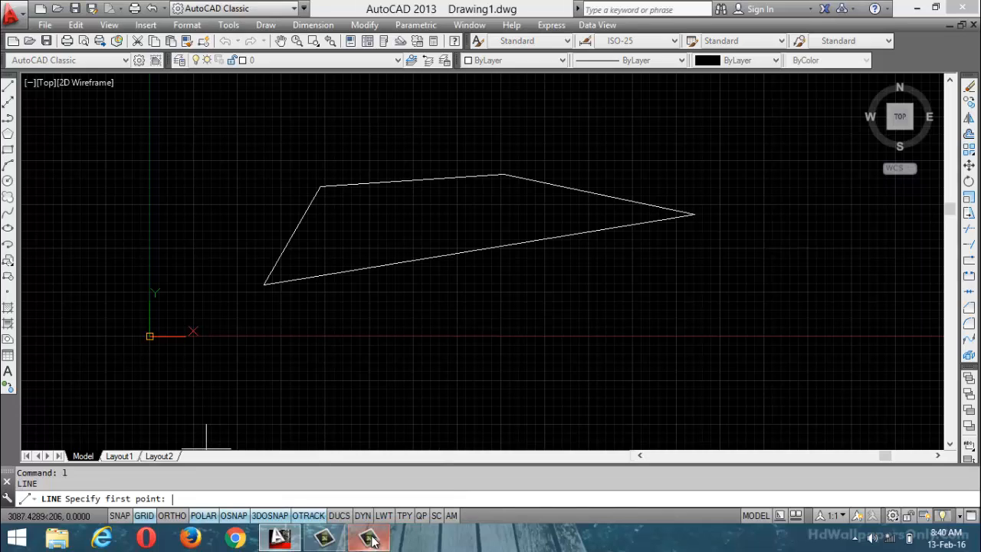
{"action": "left_click", "coordinate": [265, 404]}
{"action": "left_click", "coordinate": [433, 316]}
{"action": "left_click", "coordinate": [619, 315]}
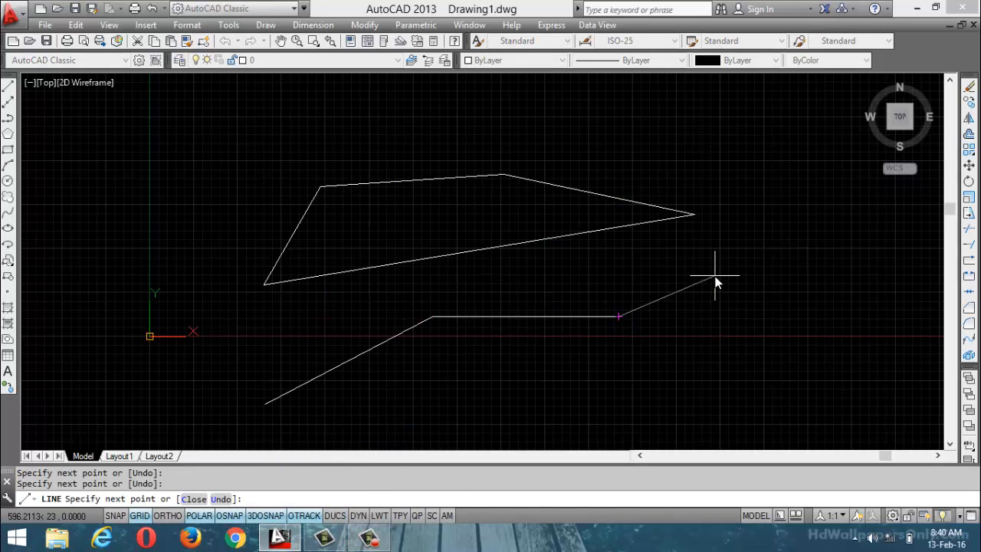
{"action": "left_click", "coordinate": [714, 274]}
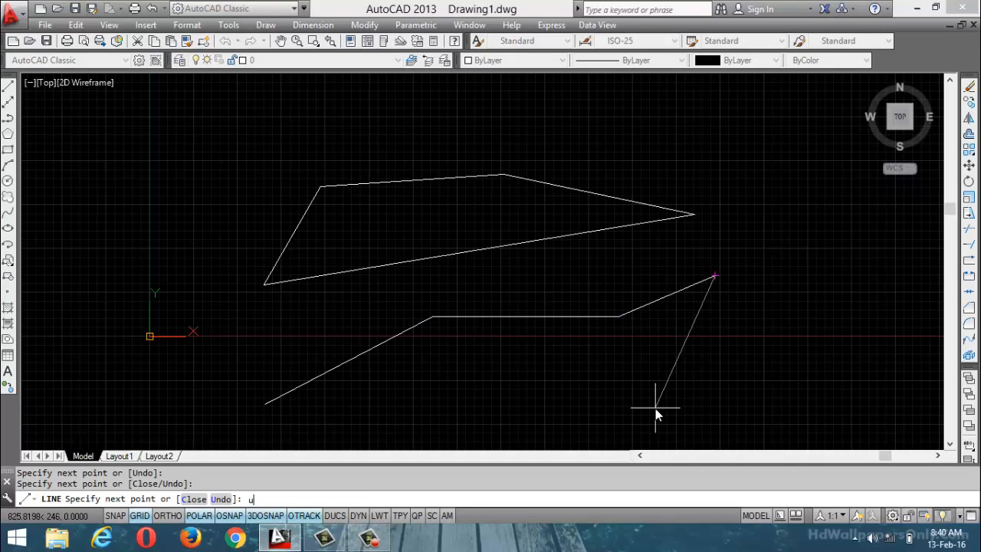
Step: Undo the last two segments of the lower chain and continue it with four new zigzag segments
{"action": "type", "text": "u"}
{"action": "key", "text": "Return"}
{"action": "type", "text": "u"}
{"action": "key", "text": "Return"}
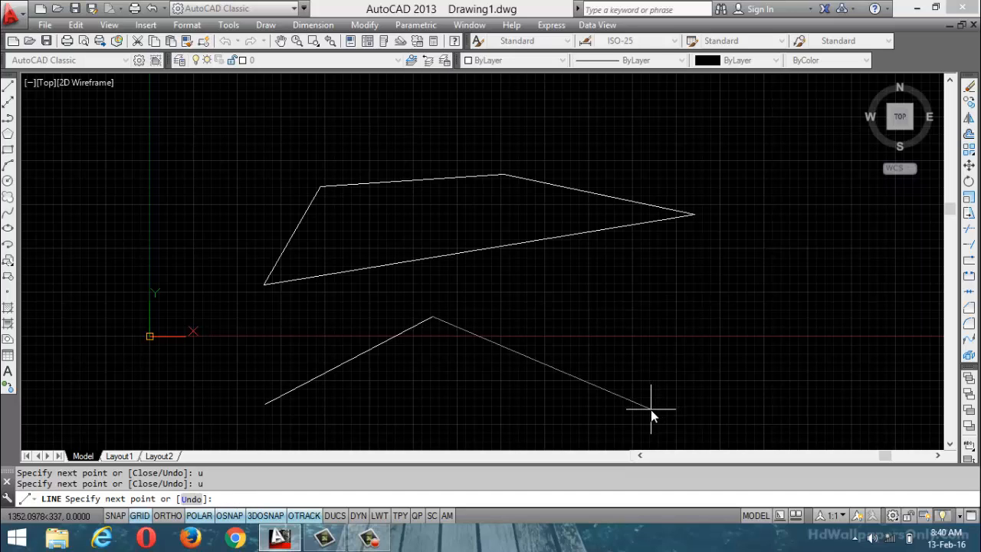
{"action": "left_click", "coordinate": [647, 407]}
{"action": "left_click", "coordinate": [799, 271]}
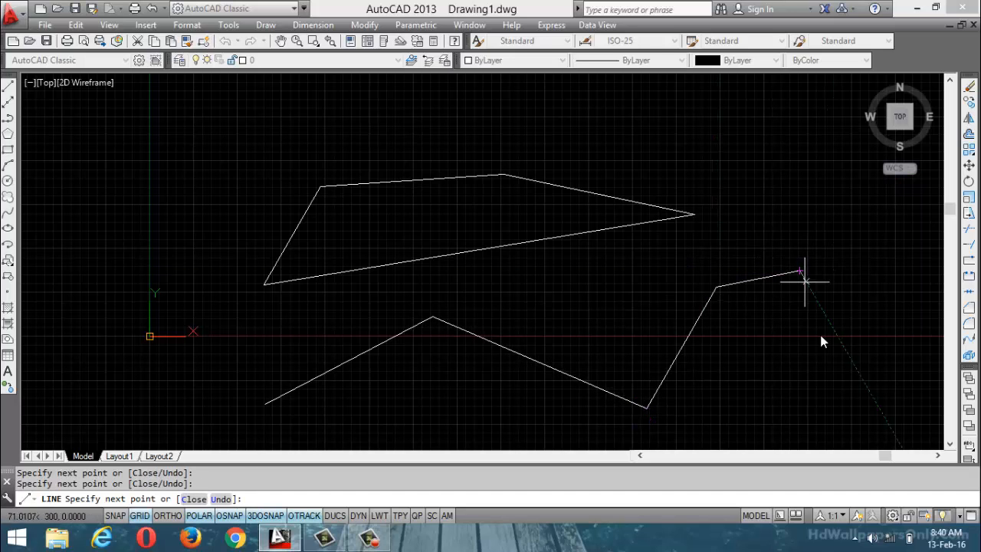
{"action": "left_click", "coordinate": [815, 351]}
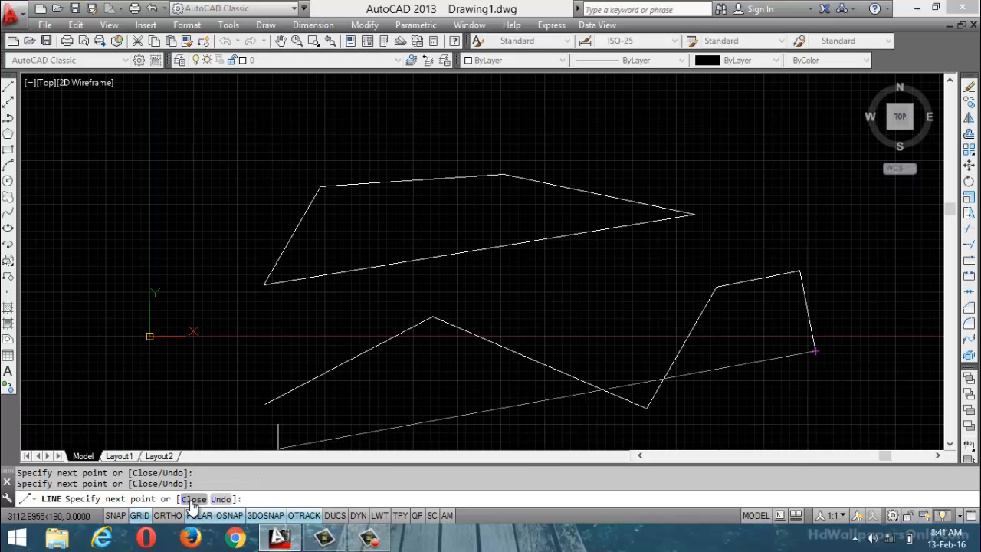
Step: Undo the last two segments of the lower chain and close it back to its start point
{"action": "left_click", "coordinate": [220, 500]}
{"action": "left_click", "coordinate": [221, 500]}
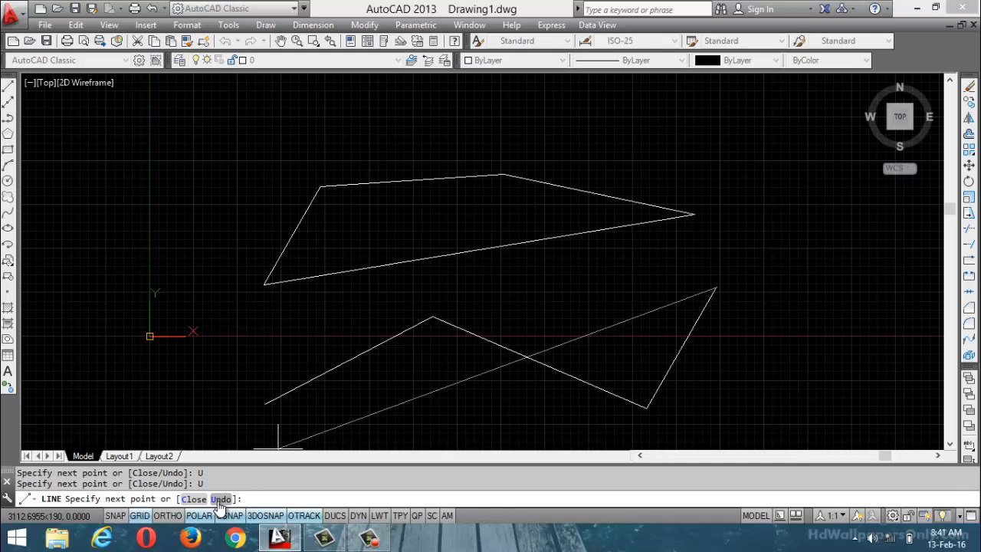
{"action": "left_click", "coordinate": [194, 499]}
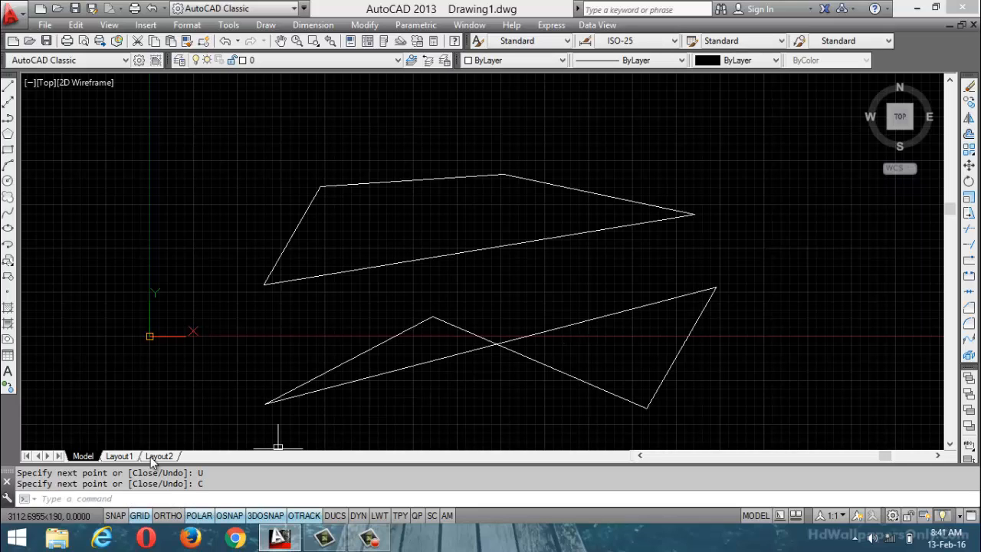
Step: Draw an open zigzag chain of line segments across the upper shape, starting just below the origin and ending beside the Y axis
{"action": "mouse_move", "coordinate": [159, 455]}
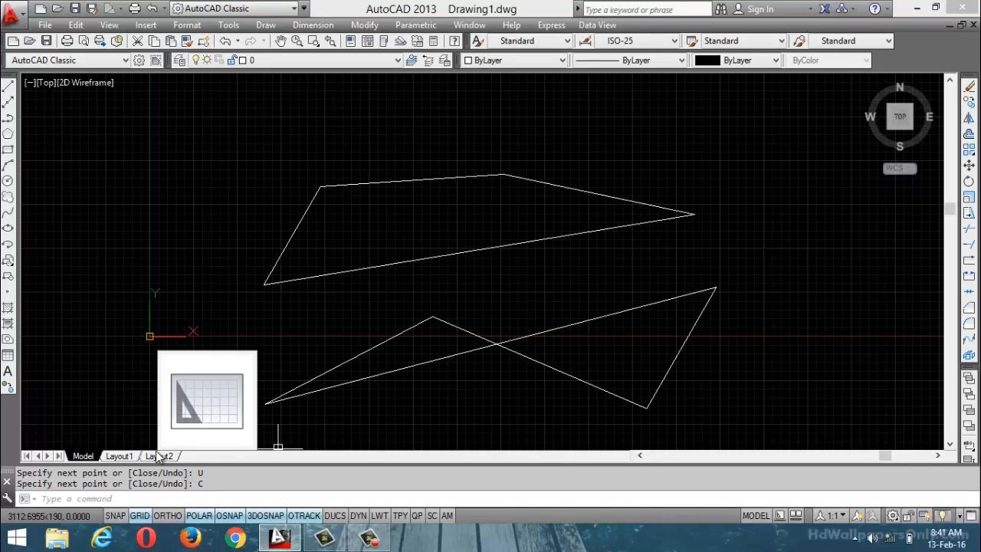
{"action": "left_click", "coordinate": [156, 498]}
{"action": "type", "text": "l"}
{"action": "key", "text": "Return"}
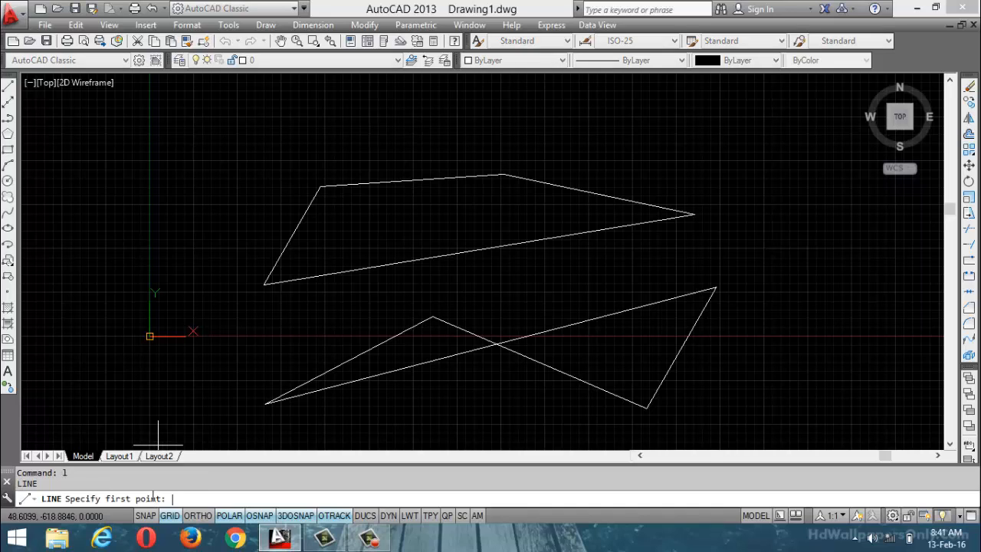
{"action": "left_click", "coordinate": [158, 340]}
{"action": "left_click", "coordinate": [432, 110]}
{"action": "left_click", "coordinate": [529, 275]}
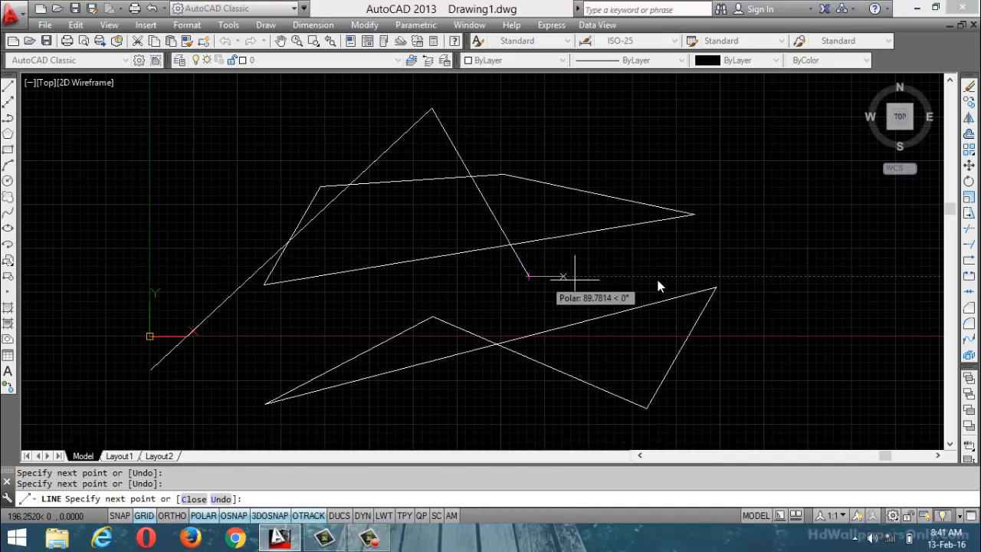
{"action": "left_click", "coordinate": [738, 256]}
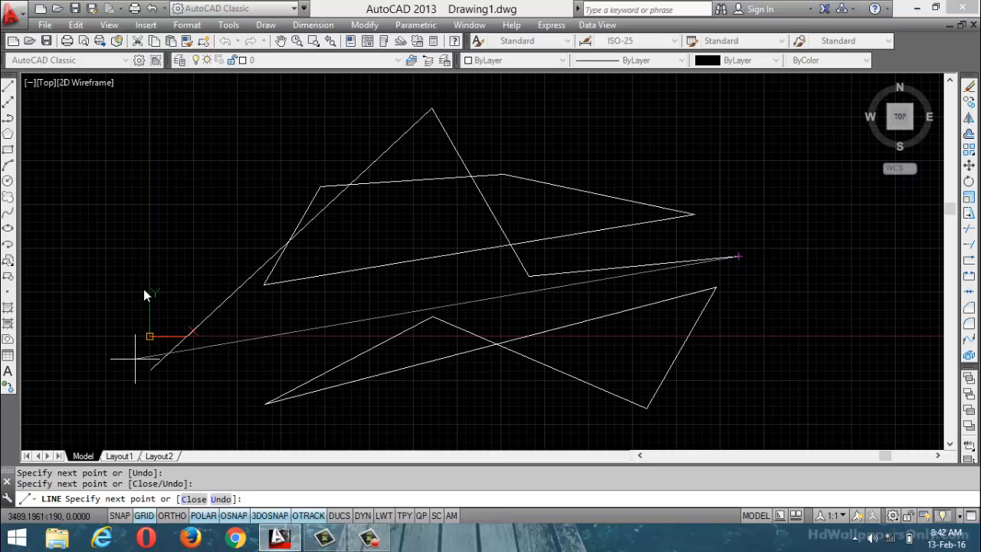
{"action": "left_click", "coordinate": [139, 189]}
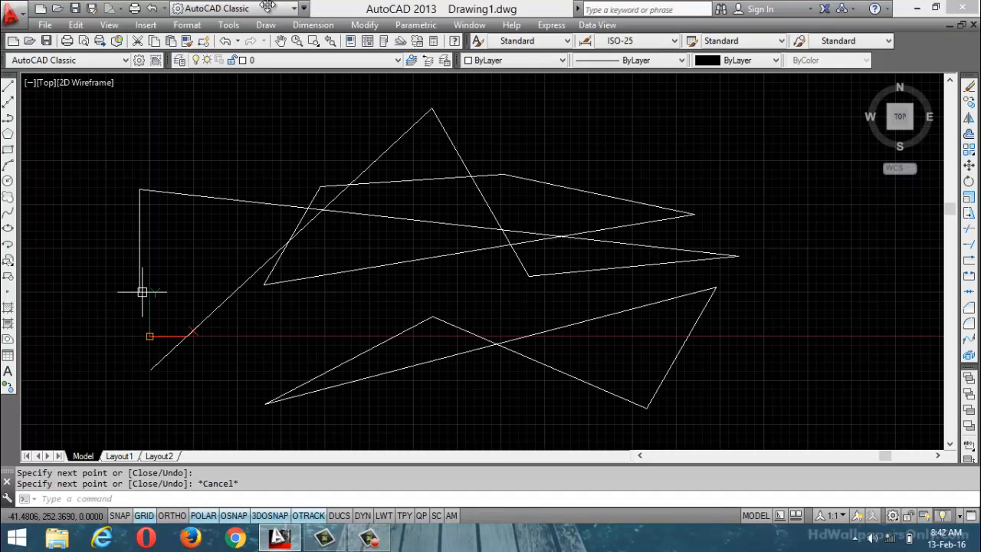
Step: Select every line in the drawing and erase them all
{"action": "key", "text": "ctrl+a"}
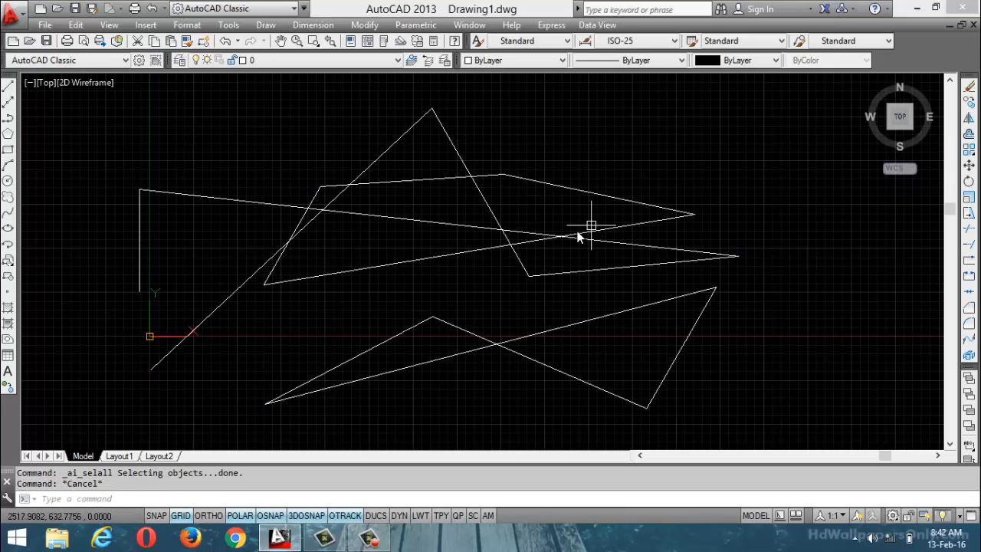
{"action": "key", "text": "Delete"}
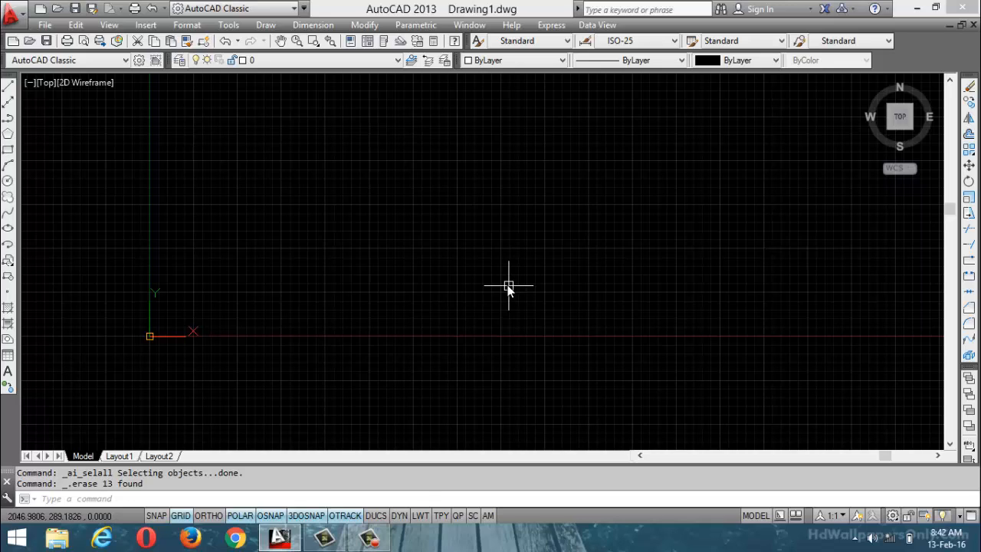
{"action": "type", "text": "l]"}
{"action": "key", "text": "Return"}
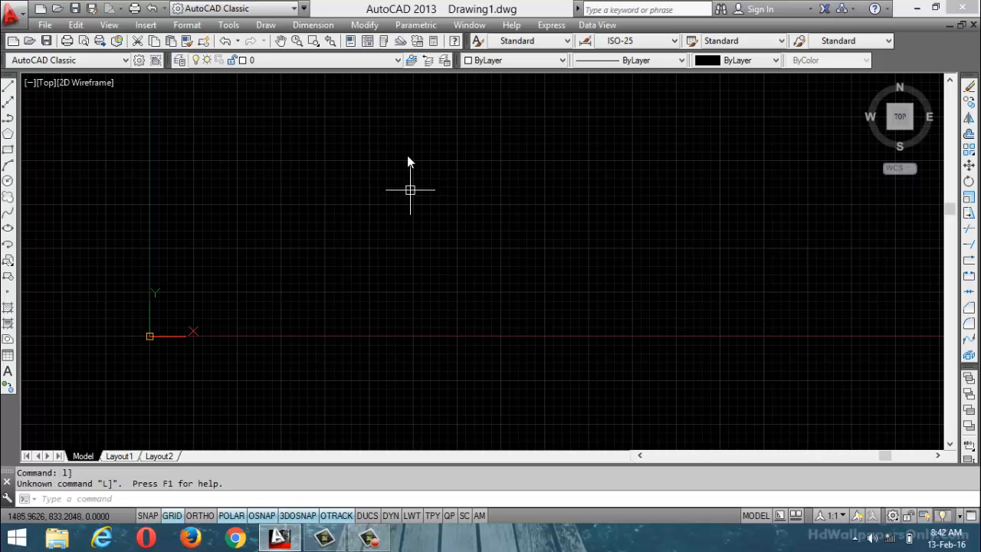
{"action": "left_click", "coordinate": [334, 284]}
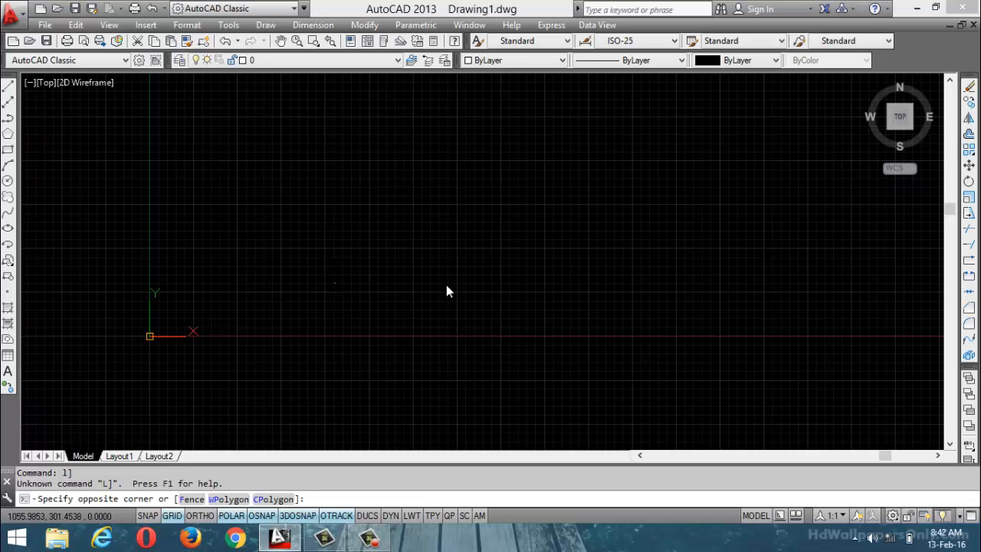
{"action": "key", "text": "Escape"}
{"action": "key", "text": "Escape"}
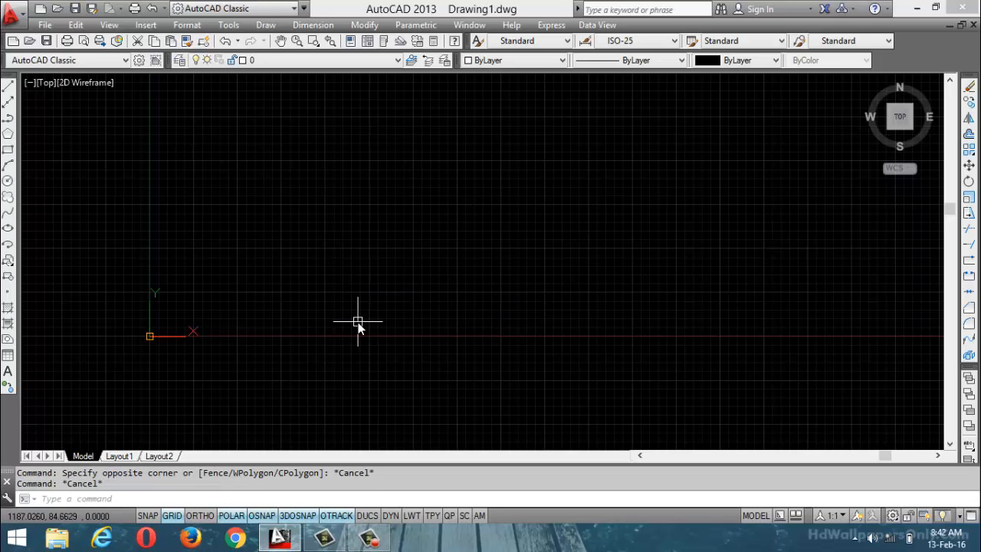
Step: Start a T-shaped outline with the Line command, drawing a 2-unit segment to the right and a 5-unit segment straight up
{"action": "type", "text": "L"}
{"action": "key", "text": "Return"}
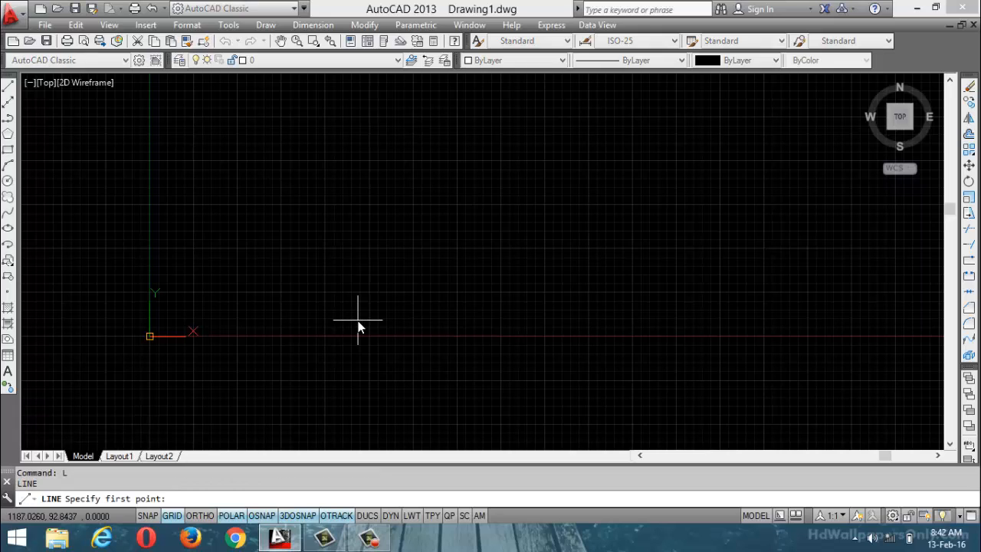
{"action": "left_click", "coordinate": [361, 267]}
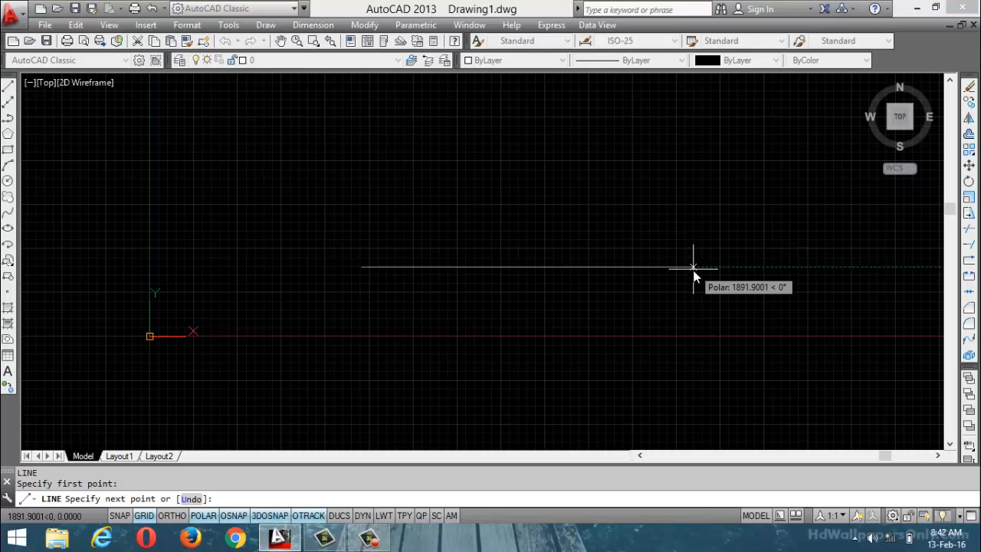
{"action": "scroll", "coordinate": [354, 268], "scroll_direction": "up", "scroll_amount": 10}
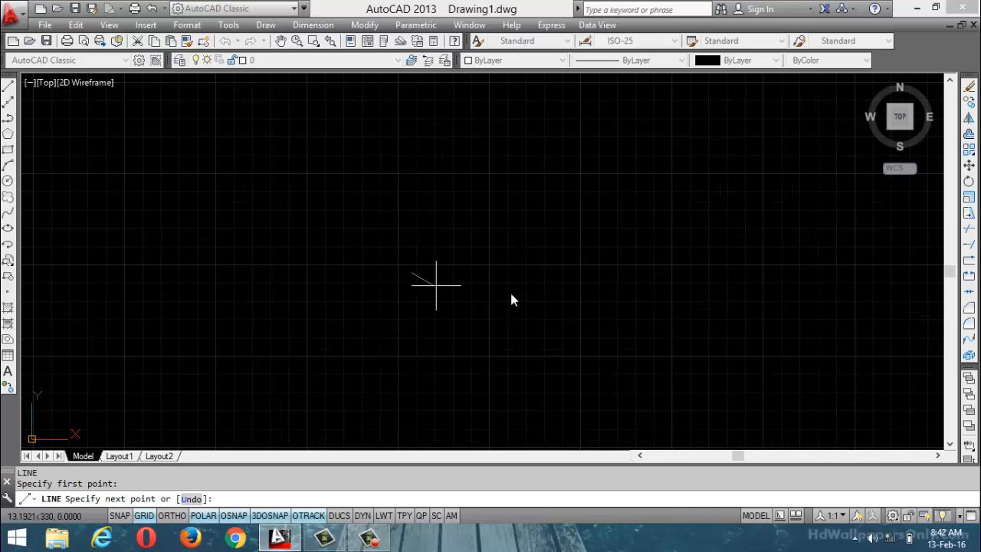
{"action": "key", "text": "Return"}
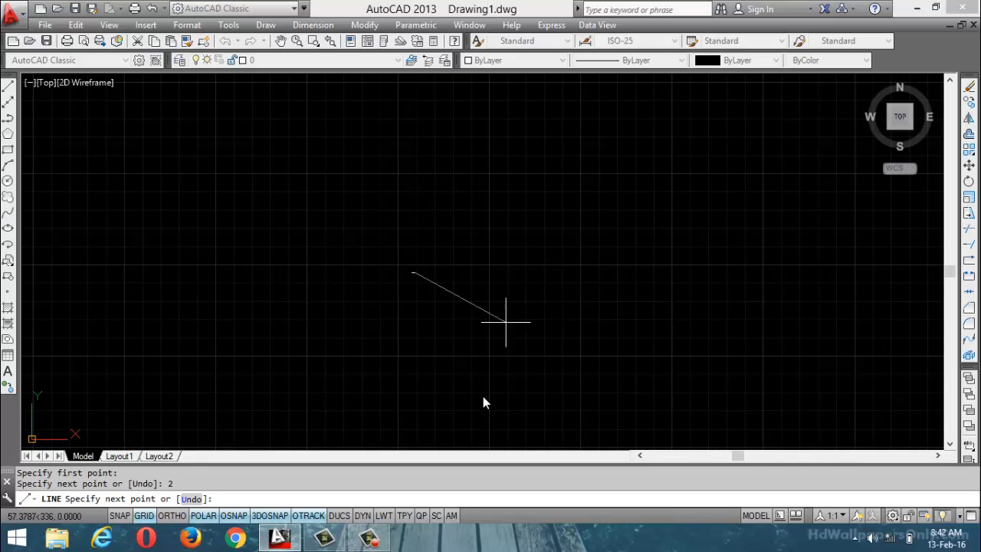
{"action": "scroll", "coordinate": [391, 253], "scroll_direction": "up", "scroll_amount": 8}
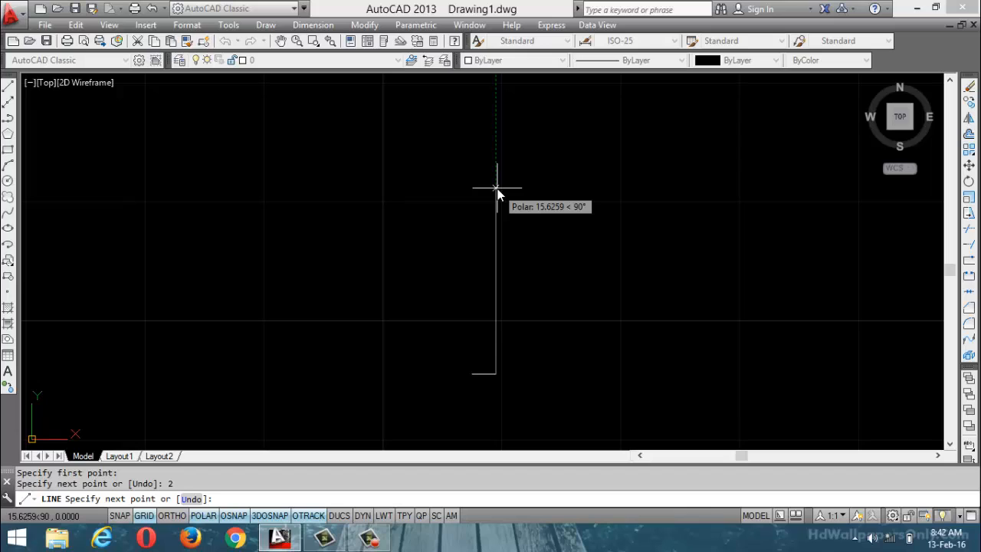
{"action": "key", "text": "Return"}
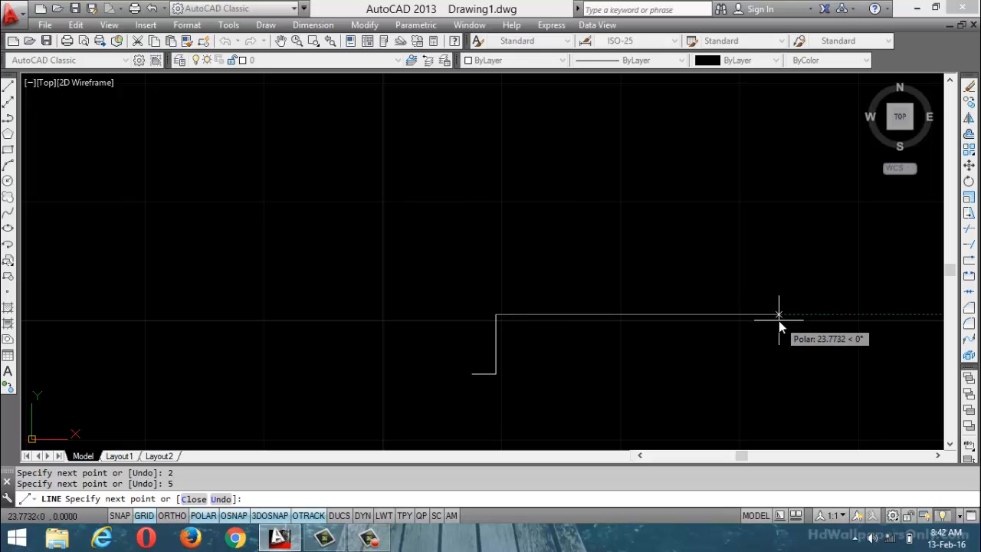
Step: Continue the T outline with segments 2 units to the right, 2 units up and 6 units to the left
{"action": "type", "text": "2"}
{"action": "key", "text": "Return"}
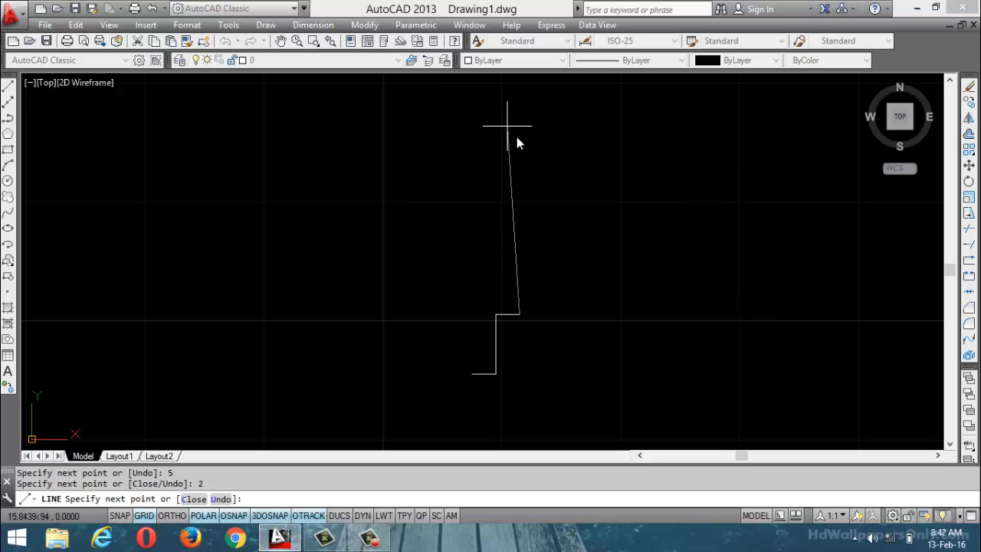
{"action": "type", "text": "2"}
{"action": "key", "text": "Return"}
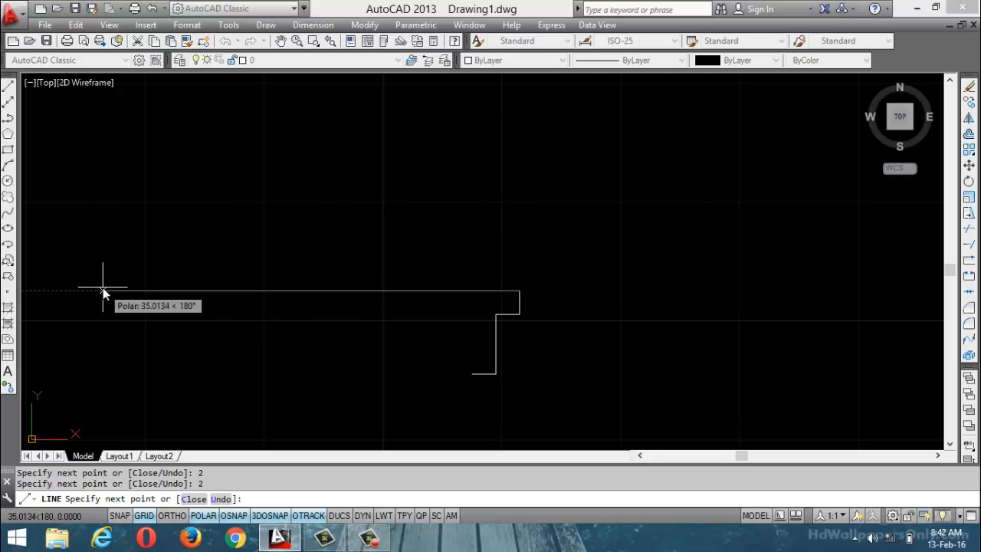
{"action": "type", "text": "6"}
{"action": "key", "text": "Return"}
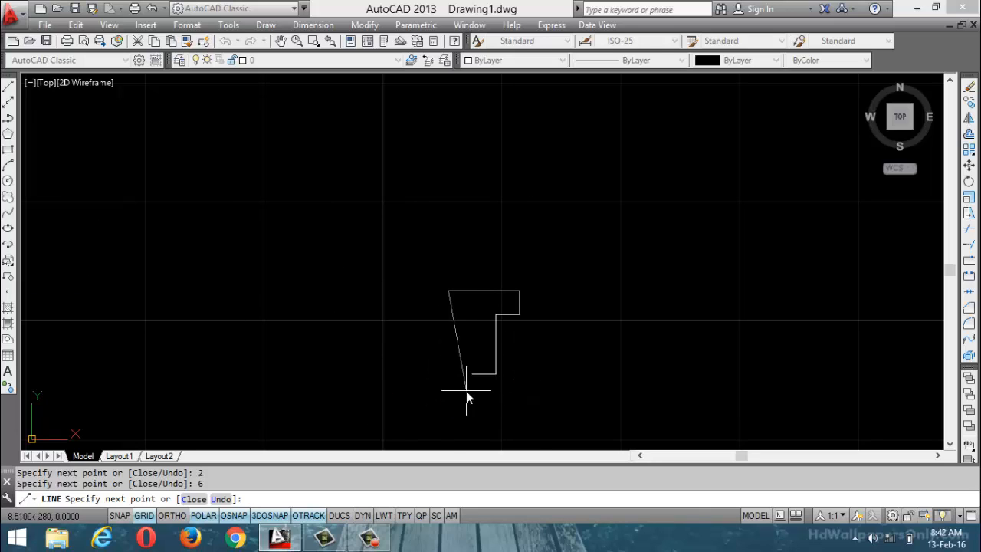
Step: Finish the T outline with segments 2 units down and 2 units to the right, and close it back to its start point
{"action": "type", "text": "2"}
{"action": "key", "text": "Return"}
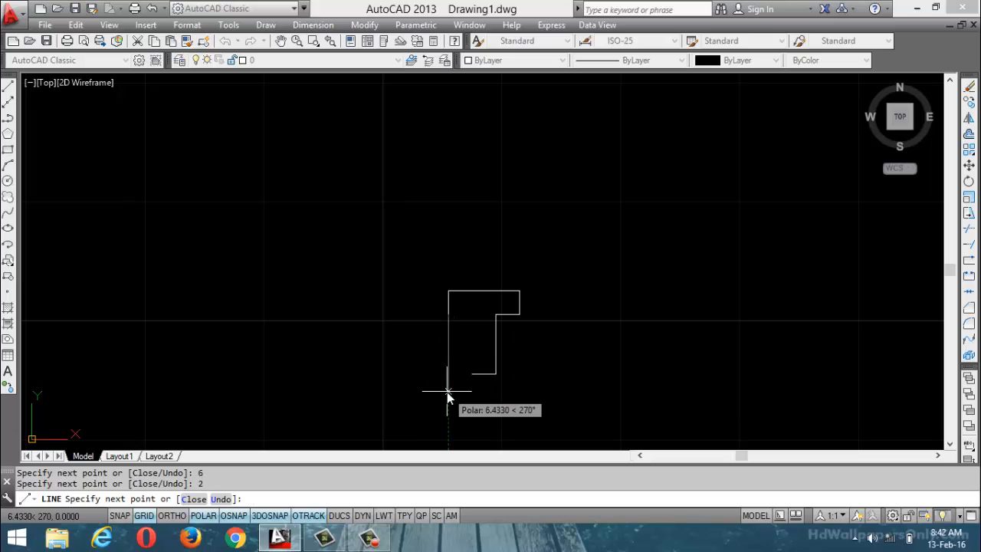
{"action": "type", "text": "2"}
{"action": "key", "text": "Return"}
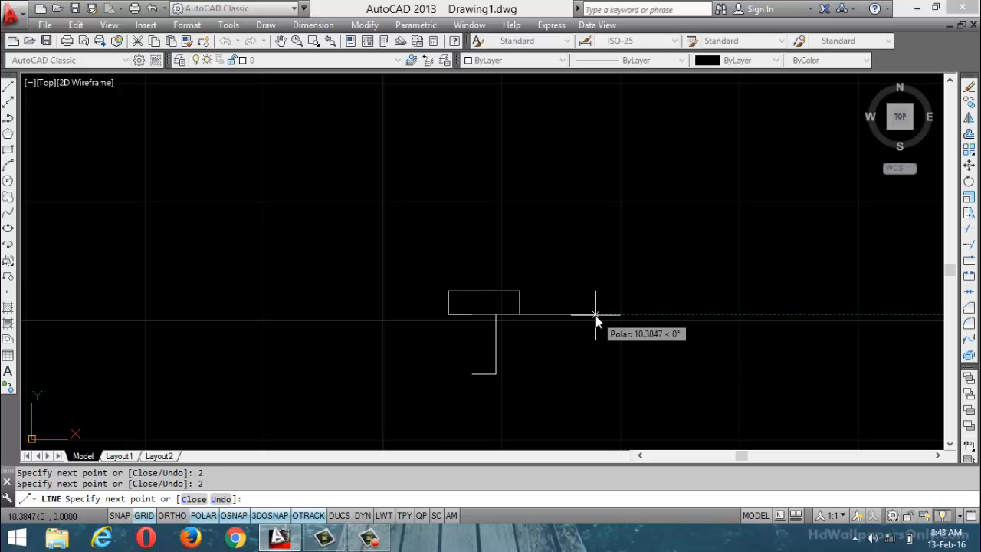
{"action": "type", "text": "c"}
{"action": "key", "text": "Return"}
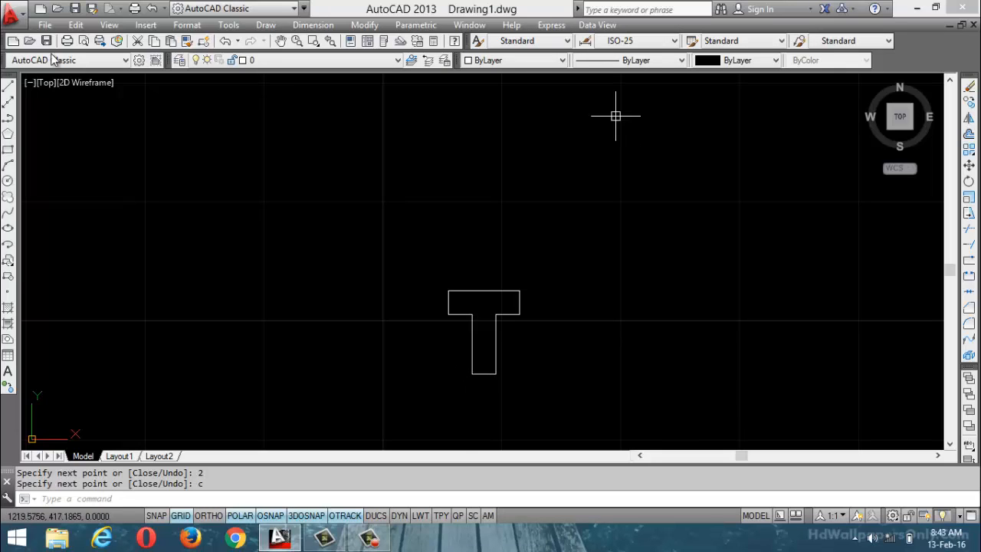
{"action": "left_click", "coordinate": [245, 199]}
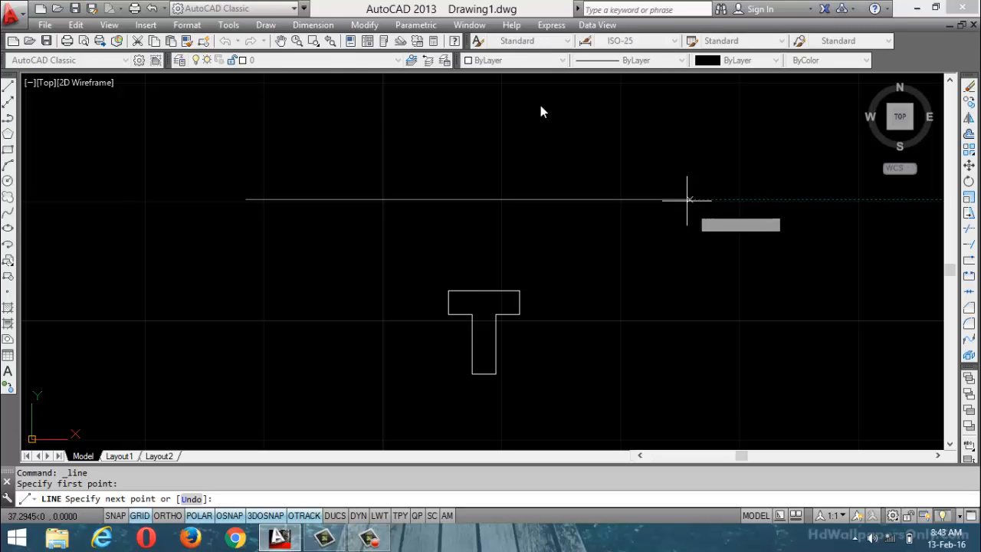
{"action": "scroll", "coordinate": [408, 344], "scroll_direction": "down", "scroll_amount": 3}
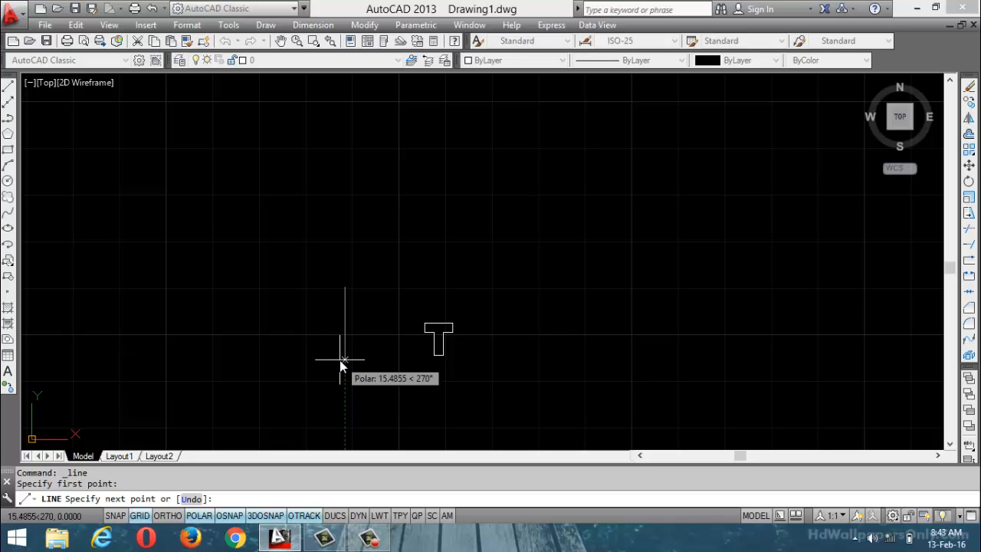
{"action": "key", "text": "Escape"}
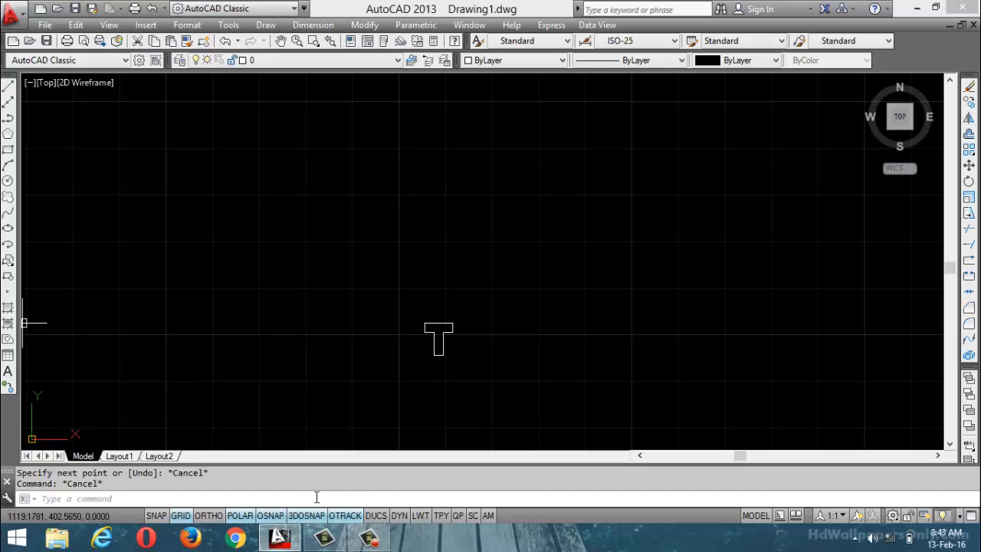
Step: Turn on Ortho mode to restrict drawing to horizontal and vertical directions
{"action": "left_click", "coordinate": [207, 519]}
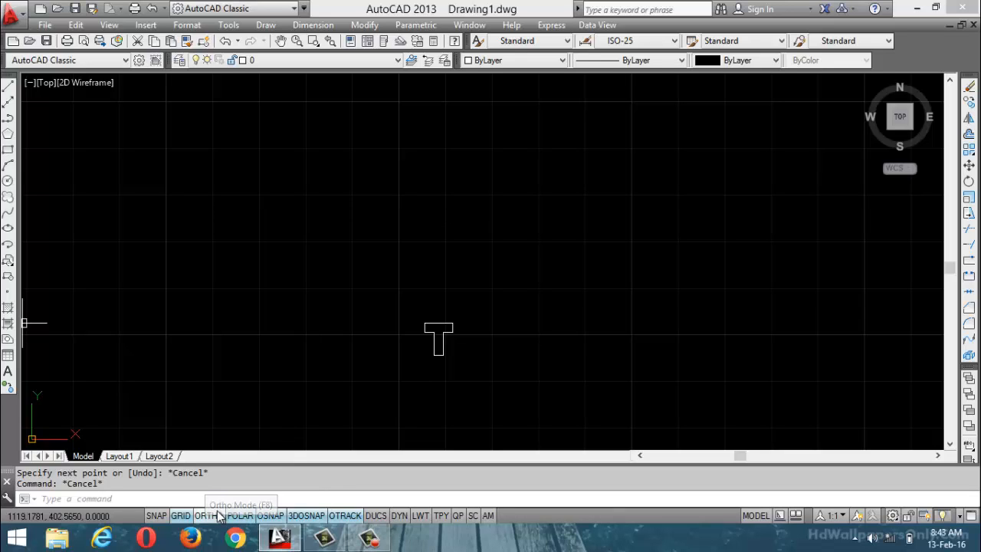
{"action": "left_click", "coordinate": [212, 519]}
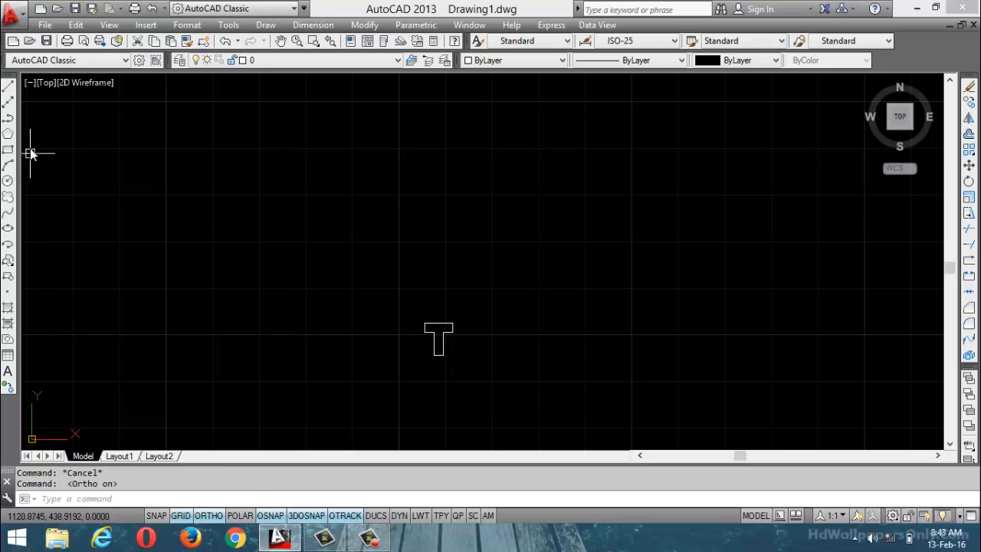
{"action": "left_click", "coordinate": [274, 265]}
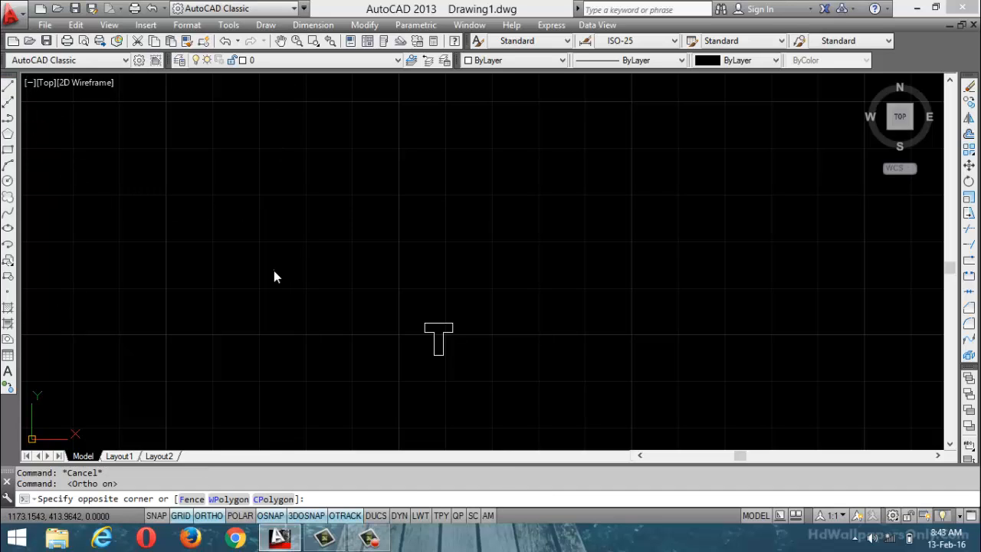
{"action": "left_click", "coordinate": [483, 264]}
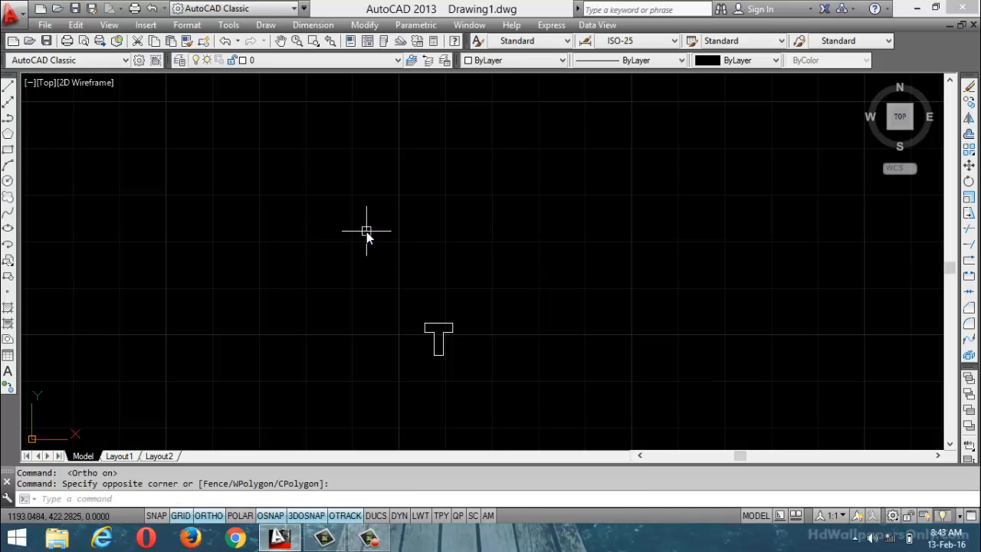
{"action": "key", "text": "Escape"}
Step: Draw a stepped chain of six horizontal and vertical line segments above the T shape, running right, up, left, down, left and up
{"action": "left_click", "coordinate": [8, 87]}
{"action": "left_click", "coordinate": [351, 222]}
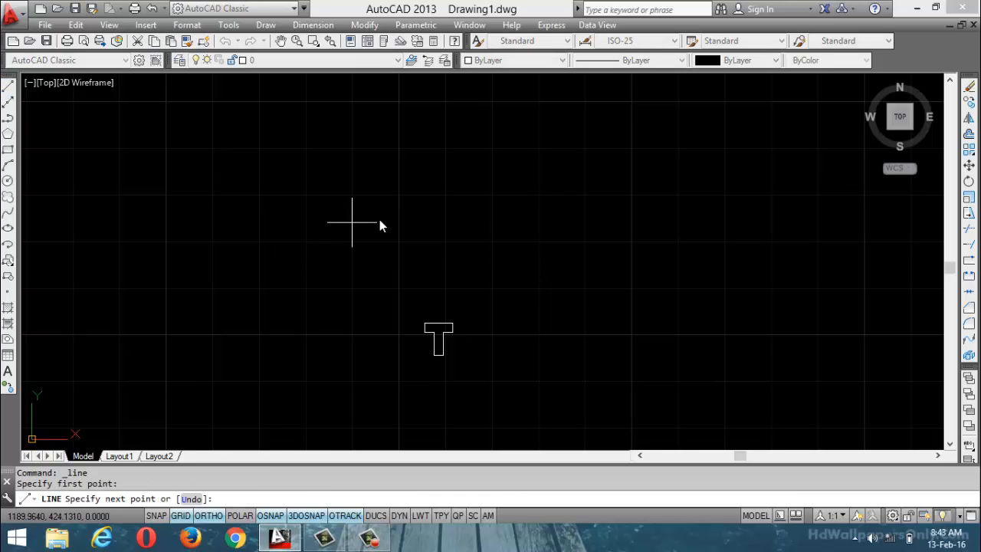
{"action": "left_click", "coordinate": [747, 187]}
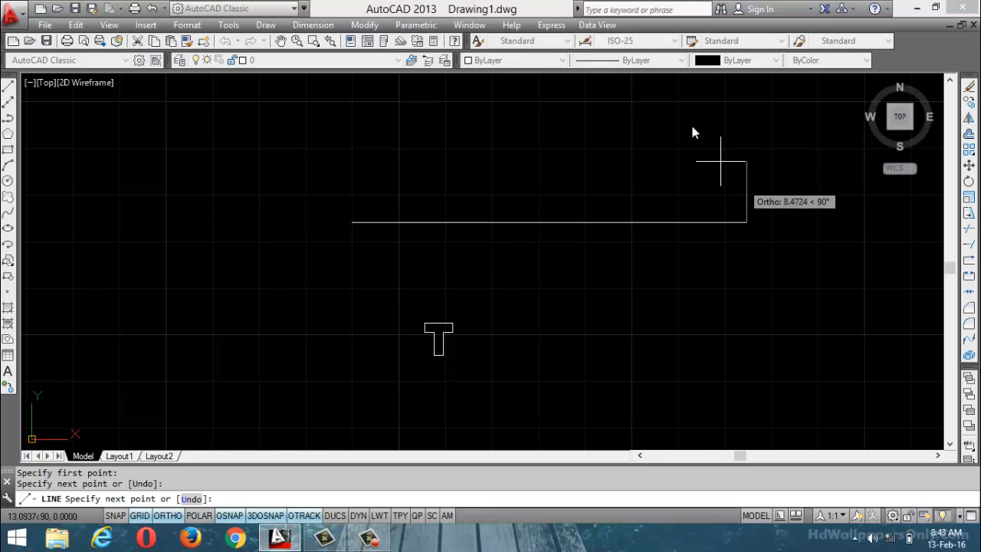
{"action": "left_click", "coordinate": [688, 116]}
{"action": "left_click", "coordinate": [556, 127]}
{"action": "left_click", "coordinate": [558, 203]}
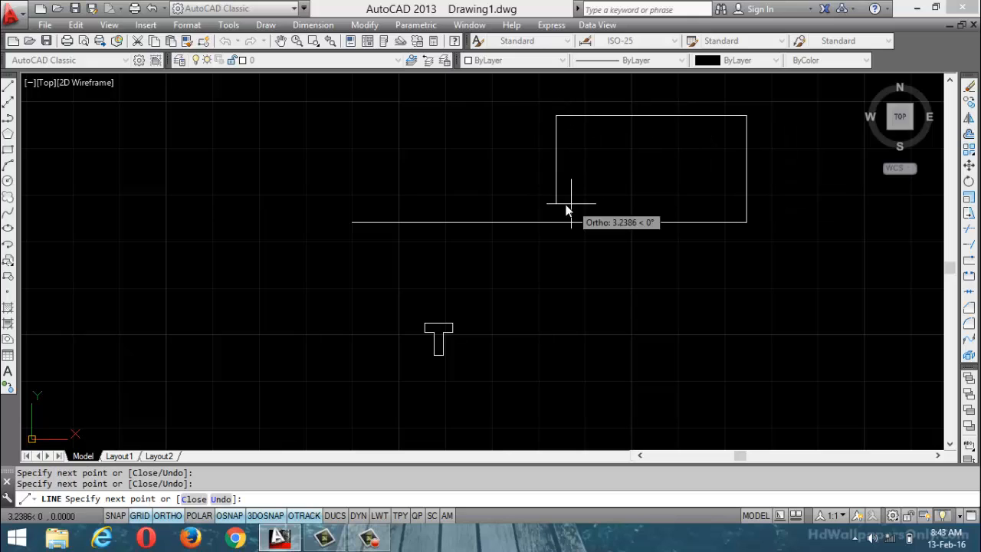
{"action": "left_click", "coordinate": [402, 203]}
{"action": "left_click", "coordinate": [360, 103]}
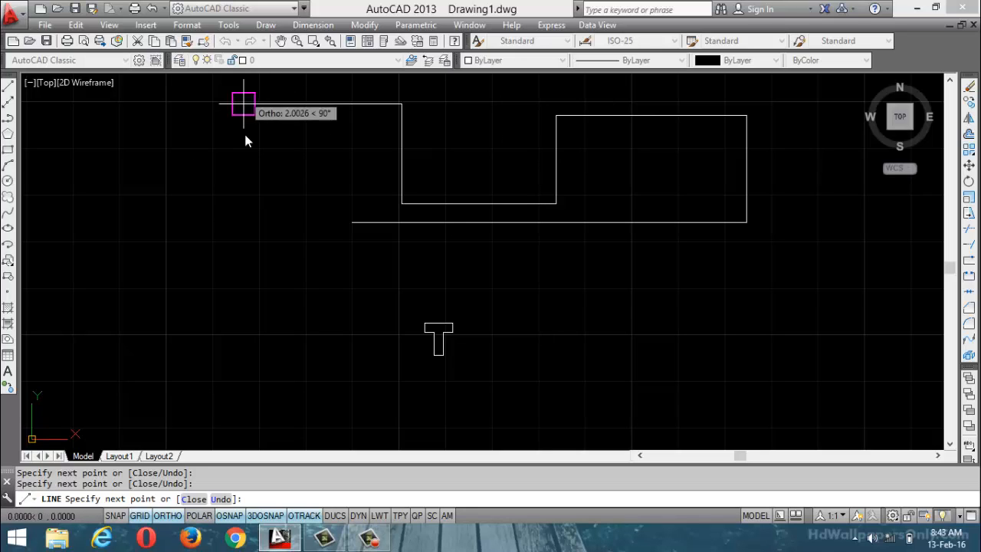
Step: Continue the stepped chain leftward with eight more horizontal and vertical segments, forming overlapping rectangular shapes beside the T
{"action": "left_click", "coordinate": [244, 102]}
{"action": "left_click", "coordinate": [241, 191]}
{"action": "left_click", "coordinate": [141, 192]}
{"action": "left_click", "coordinate": [141, 310]}
{"action": "left_click", "coordinate": [366, 310]}
{"action": "left_click", "coordinate": [366, 180]}
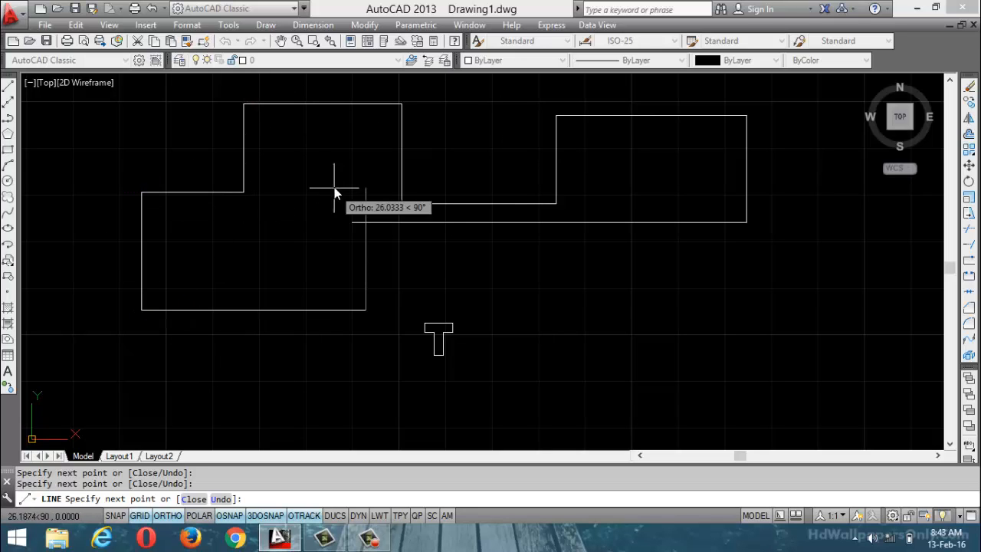
{"action": "left_click", "coordinate": [190, 180]}
{"action": "left_click", "coordinate": [191, 316]}
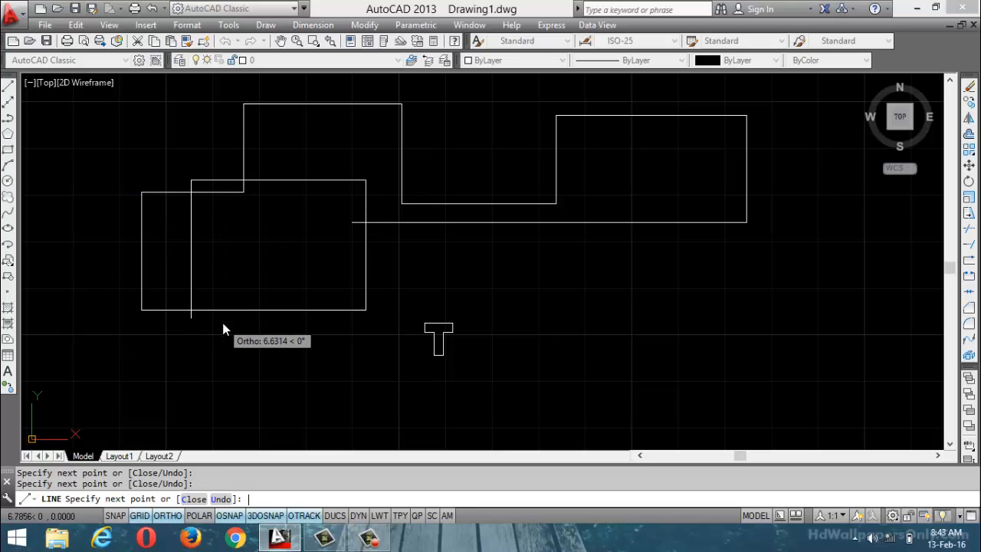
Step: End the stepped chain and erase all objects, including the T shape
{"action": "key", "text": "Escape"}
{"action": "key", "text": "ctrl+a"}
{"action": "key", "text": "Delete"}
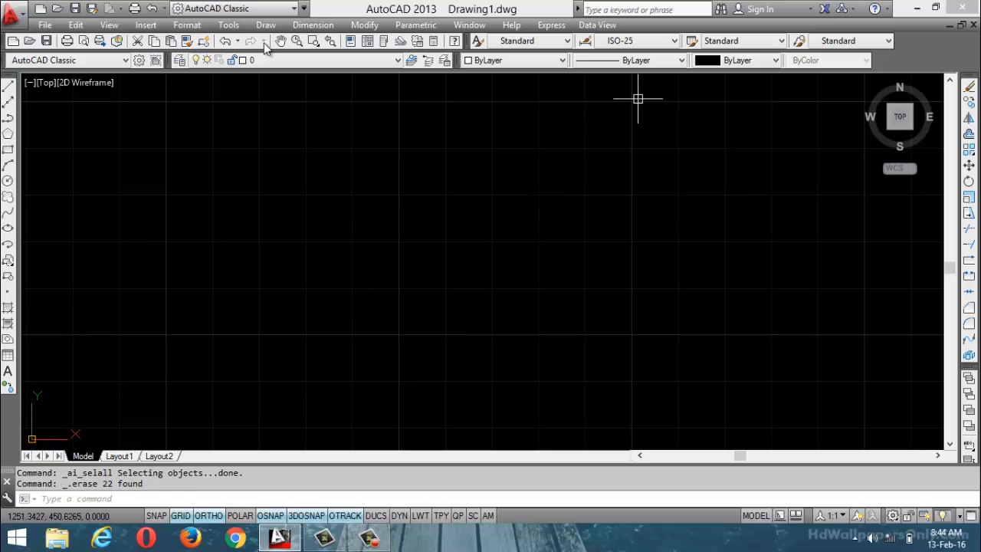
Step: Start a line chain near the middle of the drawing, running 4 units right, 2 up, 3 left and 2 up
{"action": "left_click", "coordinate": [208, 516]}
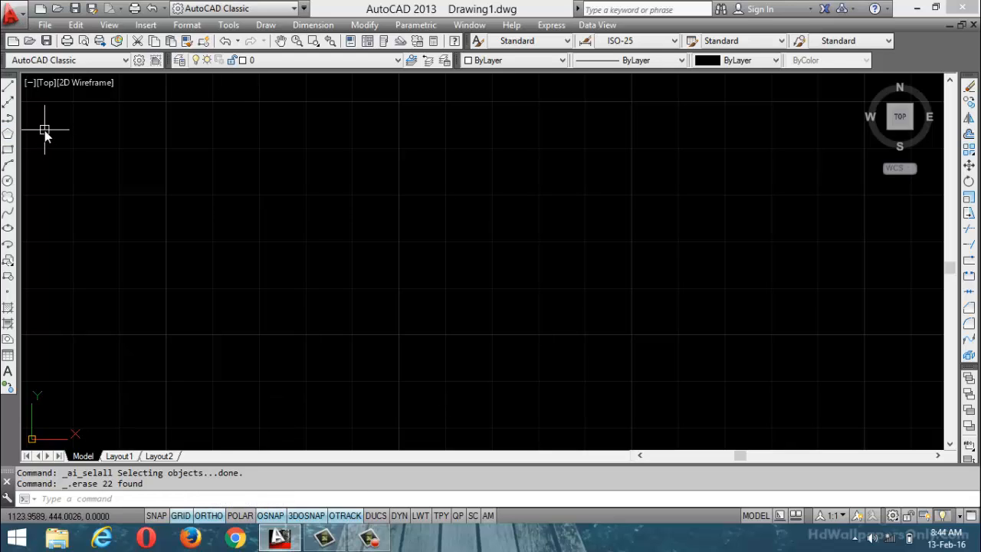
{"action": "type", "text": "l"}
{"action": "key", "text": "Return"}
{"action": "left_click", "coordinate": [403, 316]}
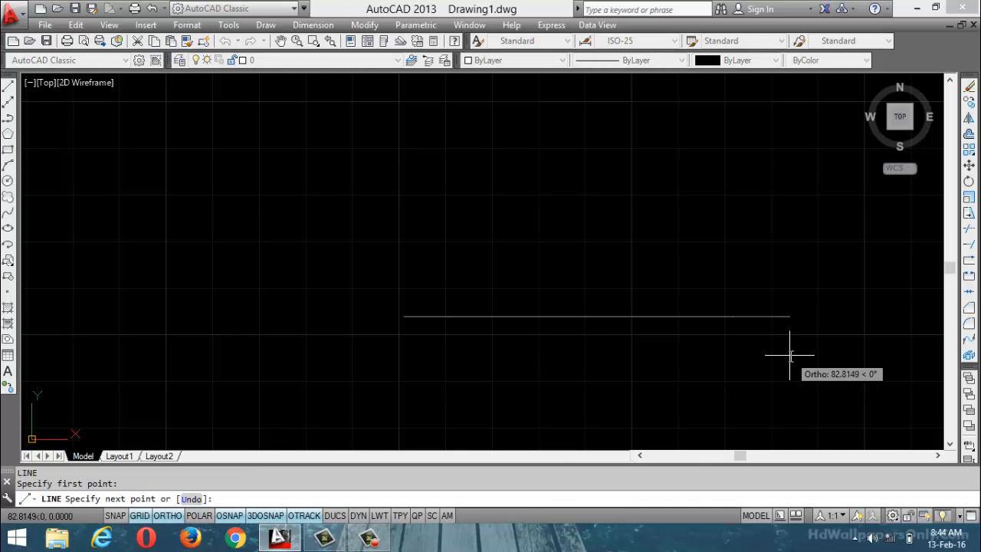
{"action": "type", "text": "4"}
{"action": "key", "text": "Return"}
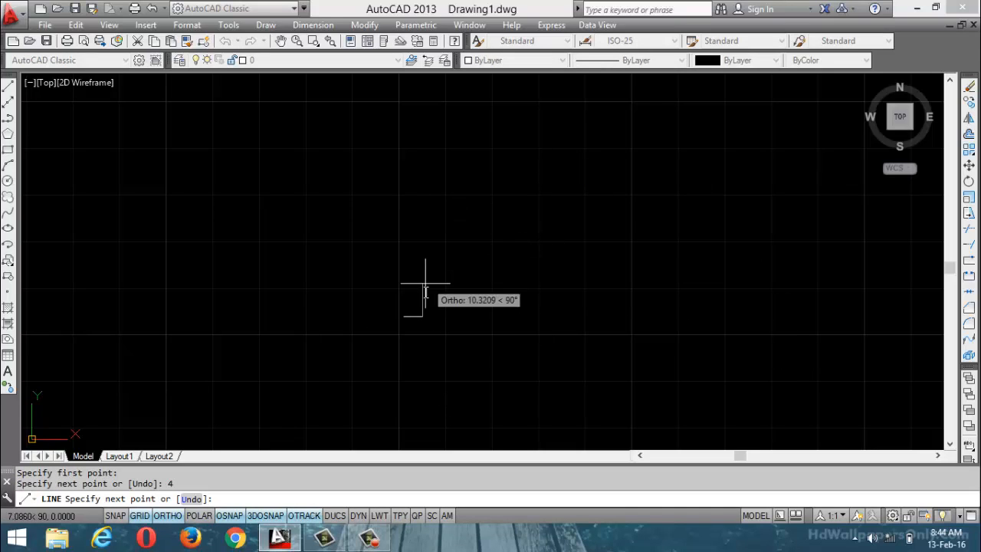
{"action": "scroll", "coordinate": [430, 310], "scroll_direction": "up", "scroll_amount": 4}
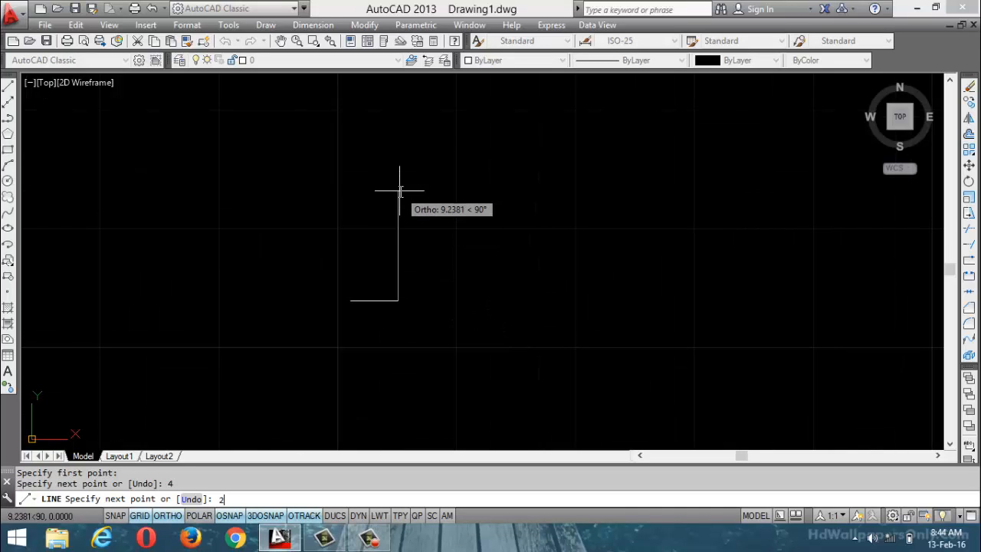
{"action": "key", "text": "Return"}
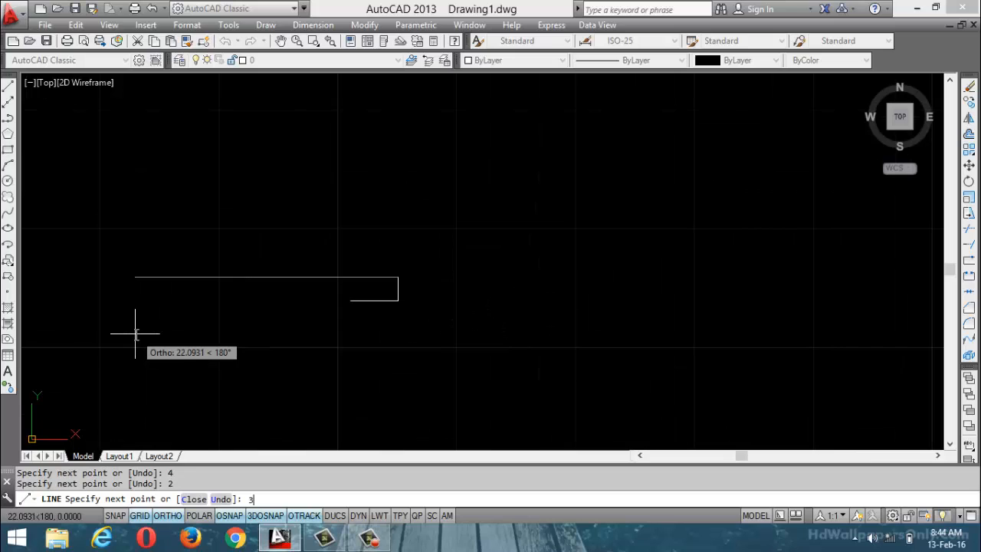
{"action": "type", "text": "3"}
{"action": "key", "text": "Return"}
{"action": "type", "text": "2"}
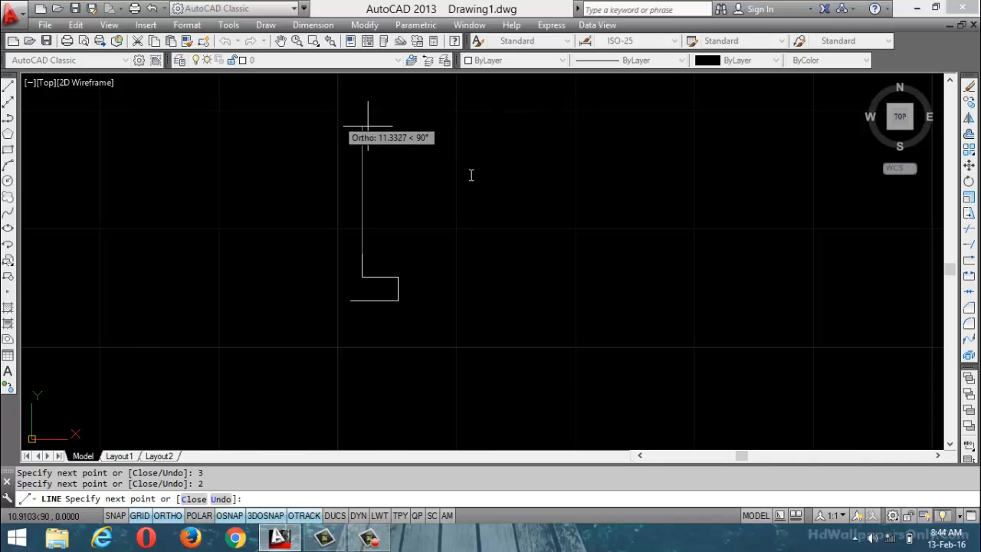
{"action": "key", "text": "Return"}
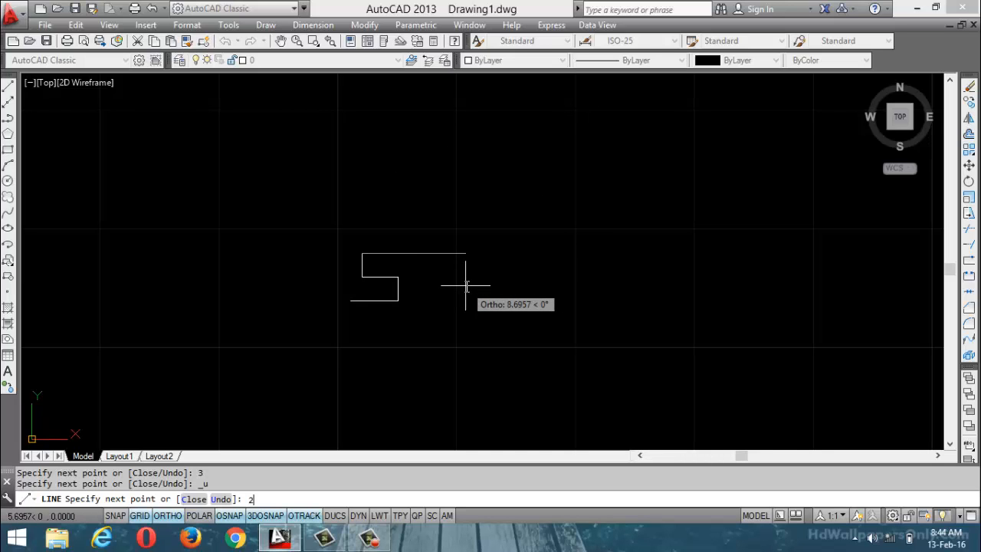
Step: Continue the chain with four 2-unit segments running right, up, left and up
{"action": "key", "text": "Return"}
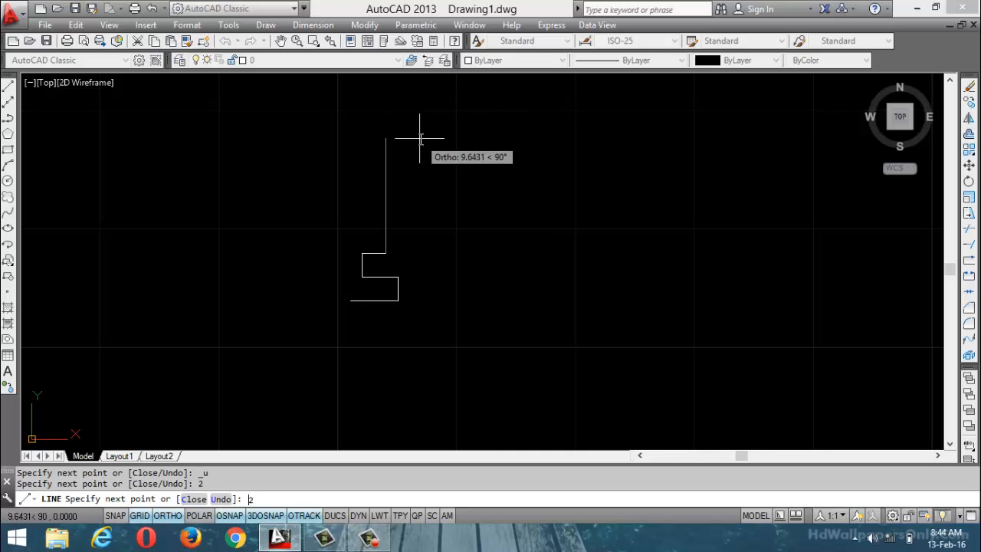
{"action": "type", "text": "2"}
{"action": "key", "text": "Return"}
{"action": "key", "text": "Return"}
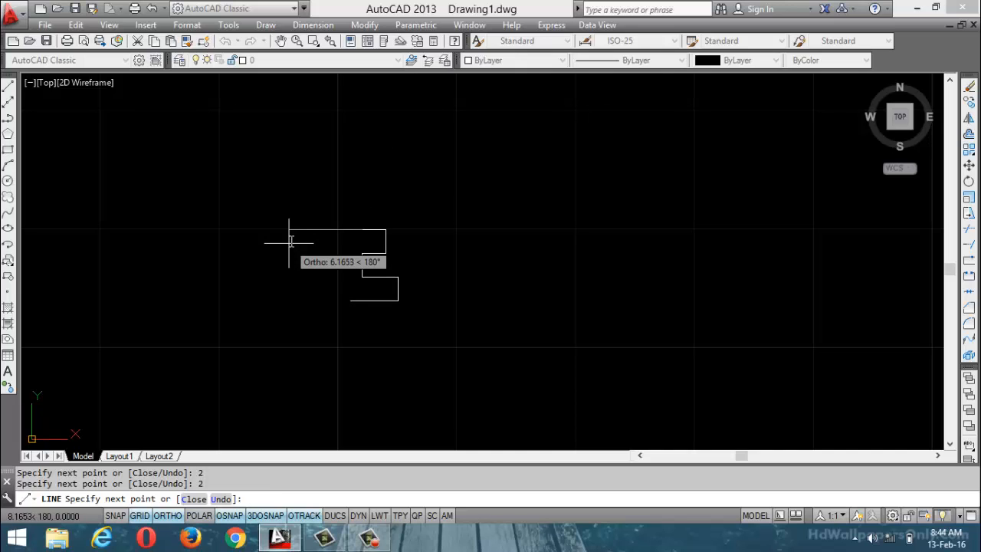
{"action": "key", "text": "Return"}
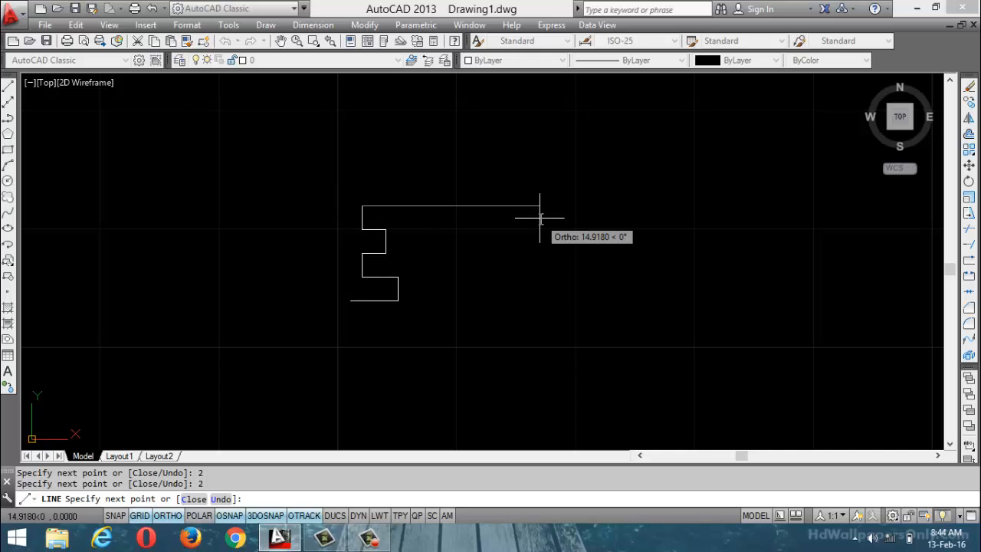
Step: Finish the letter E outline with segments 3 units right, 2 up and 4 left, and close it to the start point
{"action": "type", "text": "3"}
{"action": "key", "text": "Return"}
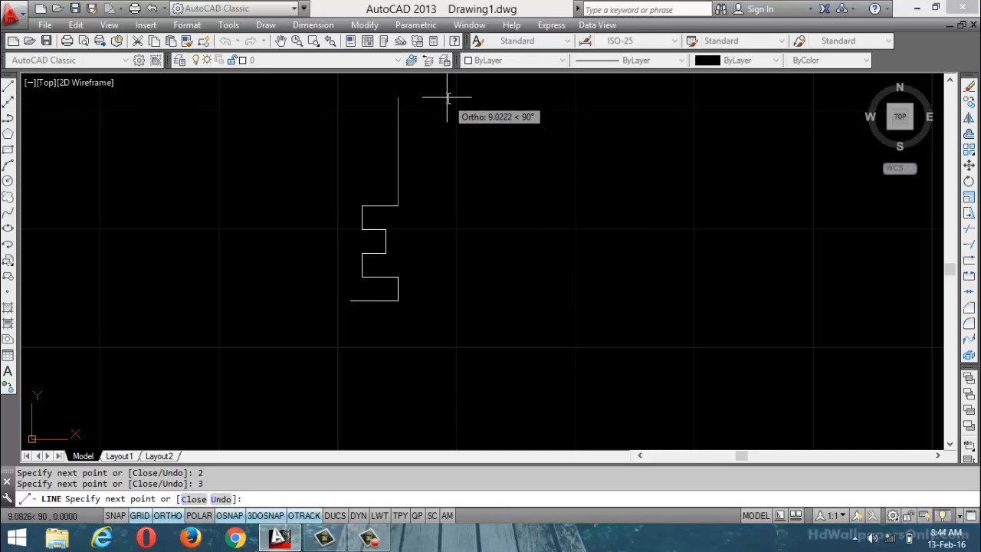
{"action": "type", "text": "2"}
{"action": "key", "text": "Return"}
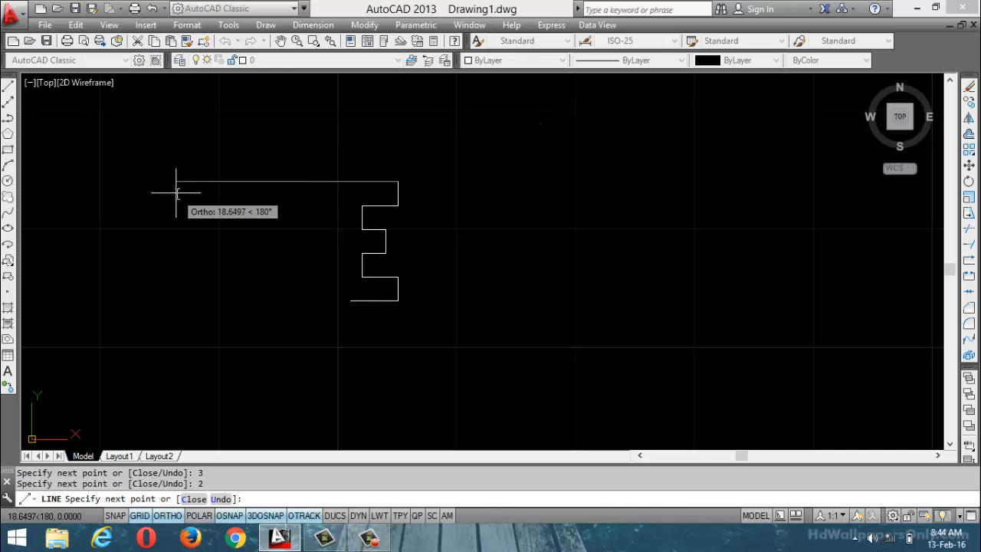
{"action": "type", "text": "4"}
{"action": "key", "text": "Return"}
{"action": "type", "text": "c"}
{"action": "key", "text": "Return"}
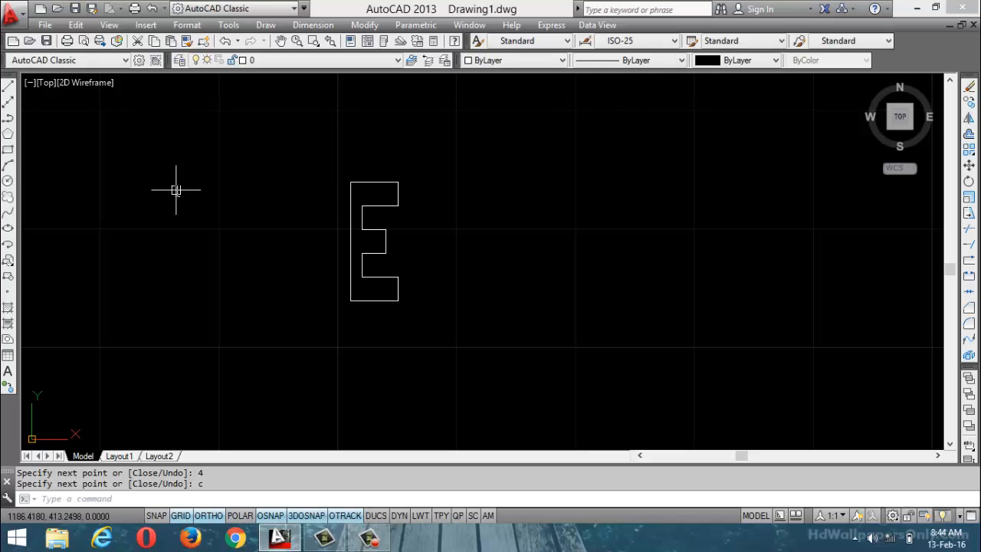
Step: Erase the complete letter E outline
{"action": "scroll", "coordinate": [250, 231], "scroll_direction": "up", "scroll_amount": 2}
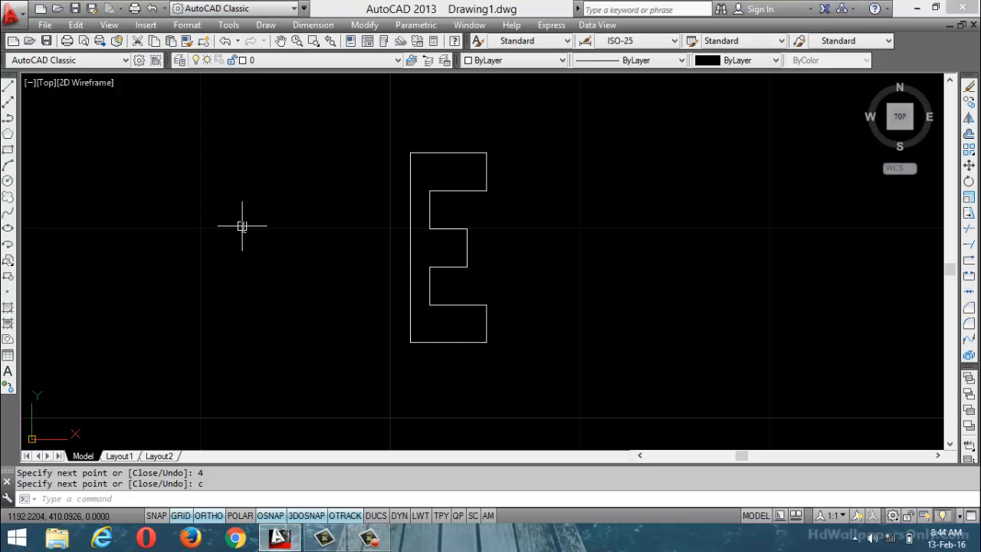
{"action": "mouse_move", "coordinate": [409, 268]}
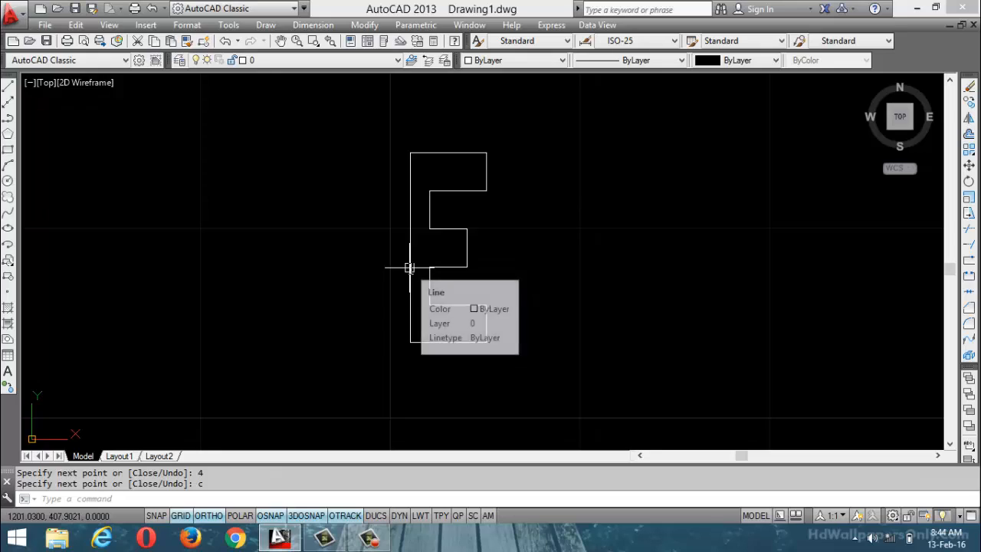
{"action": "key", "text": "Escape"}
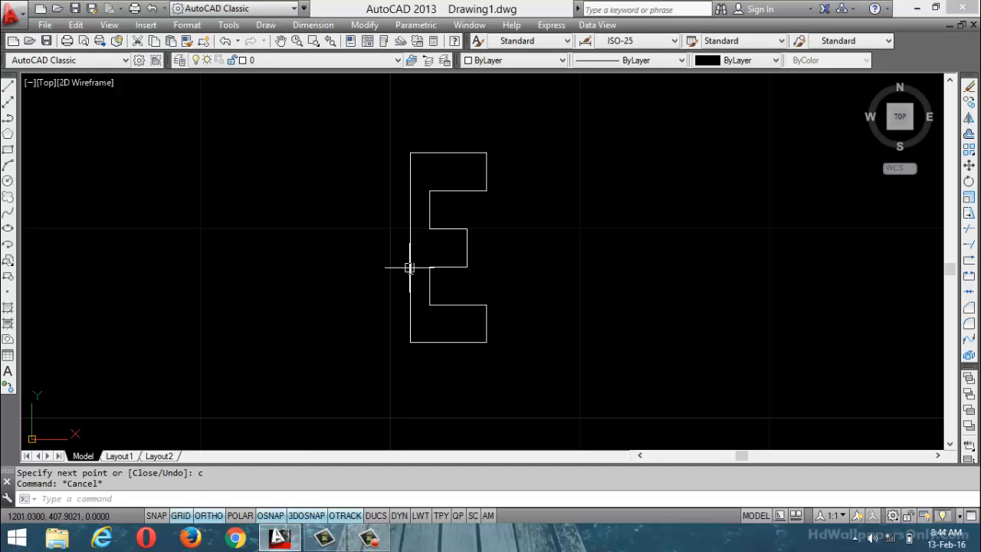
{"action": "key", "text": "ctrl+a"}
{"action": "key", "text": "Delete"}
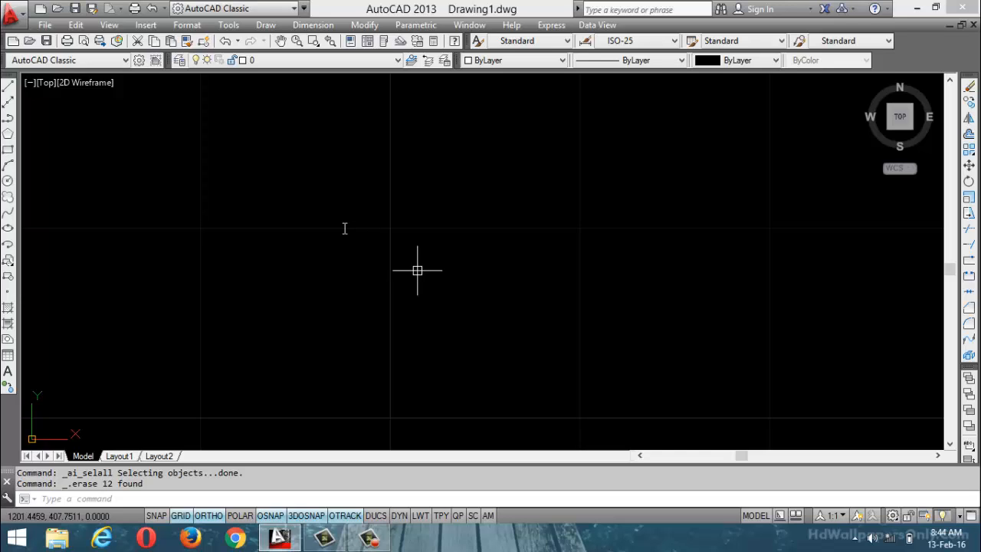
Step: Draw a freehand chain of horizontal and vertical lines in Ortho mode, running right, up, left, down and left
{"action": "left_click", "coordinate": [208, 516]}
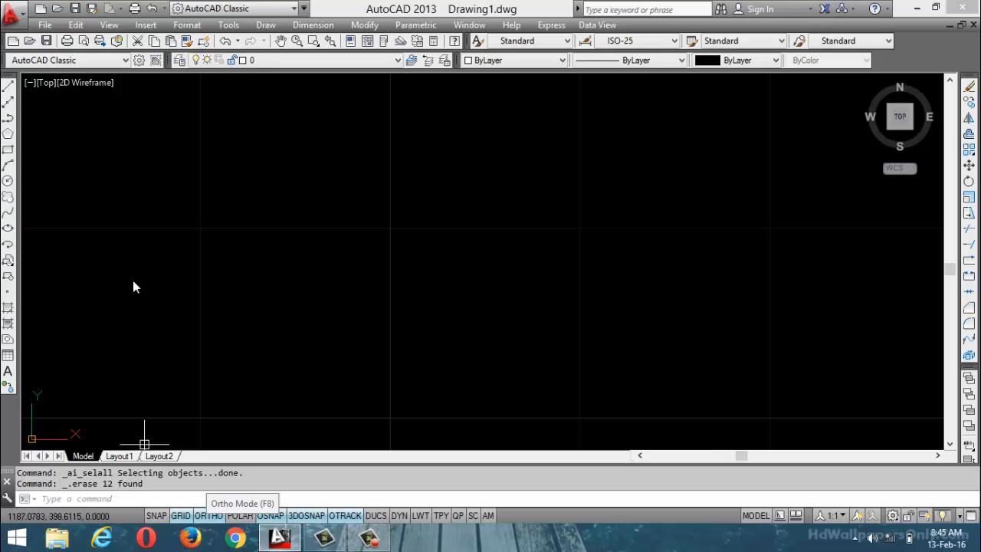
{"action": "left_click", "coordinate": [9, 86]}
{"action": "left_click", "coordinate": [280, 280]}
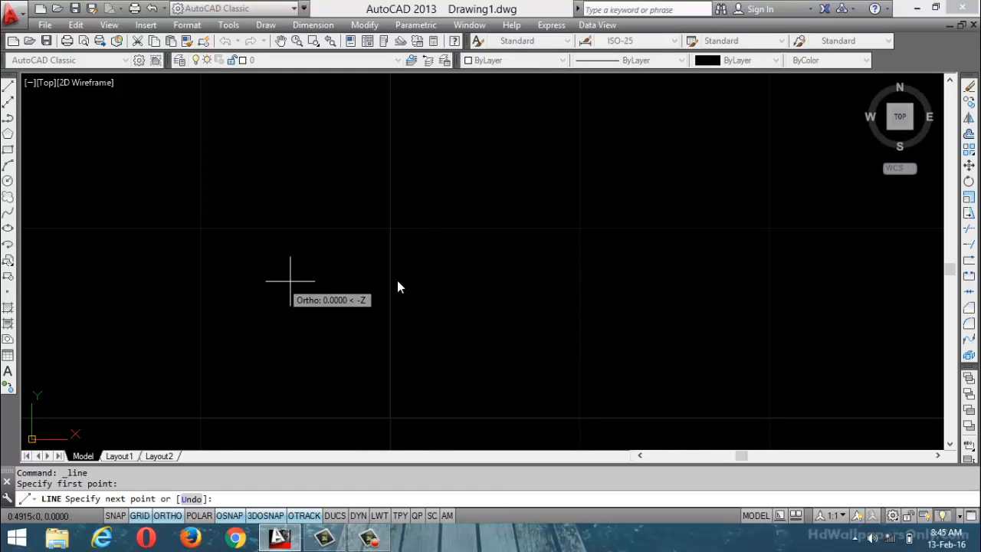
{"action": "left_click", "coordinate": [634, 280]}
{"action": "left_click", "coordinate": [548, 160]}
{"action": "left_click", "coordinate": [394, 188]}
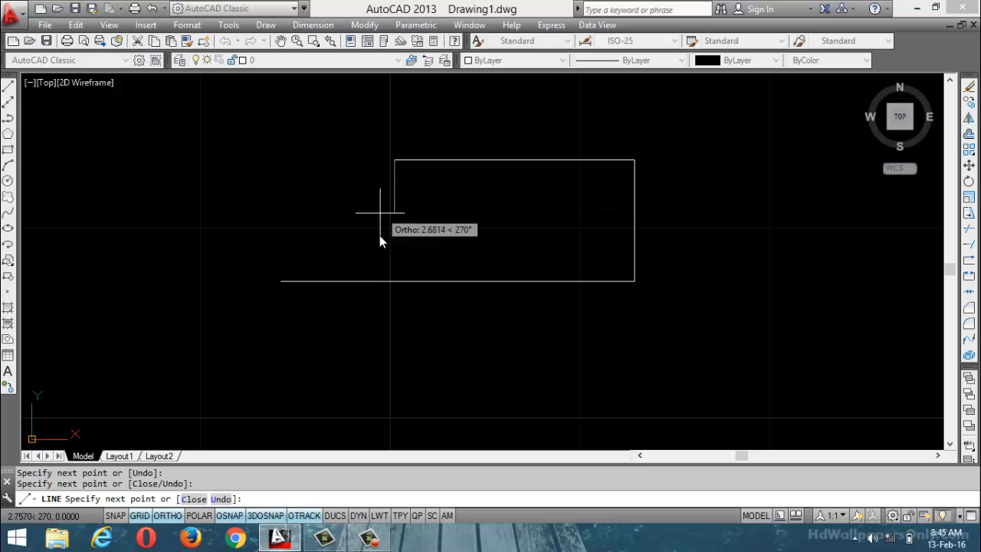
{"action": "left_click", "coordinate": [352, 346]}
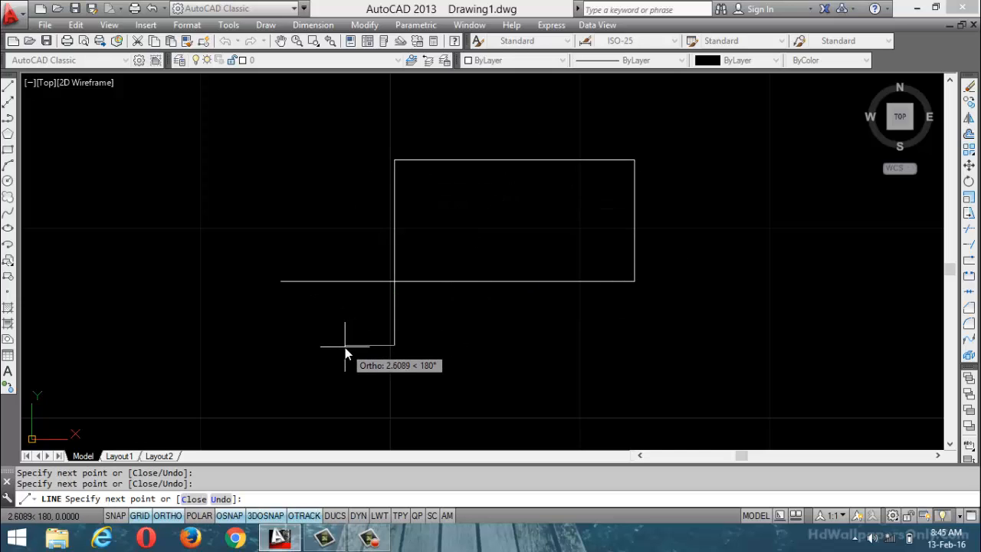
{"action": "left_click", "coordinate": [258, 343]}
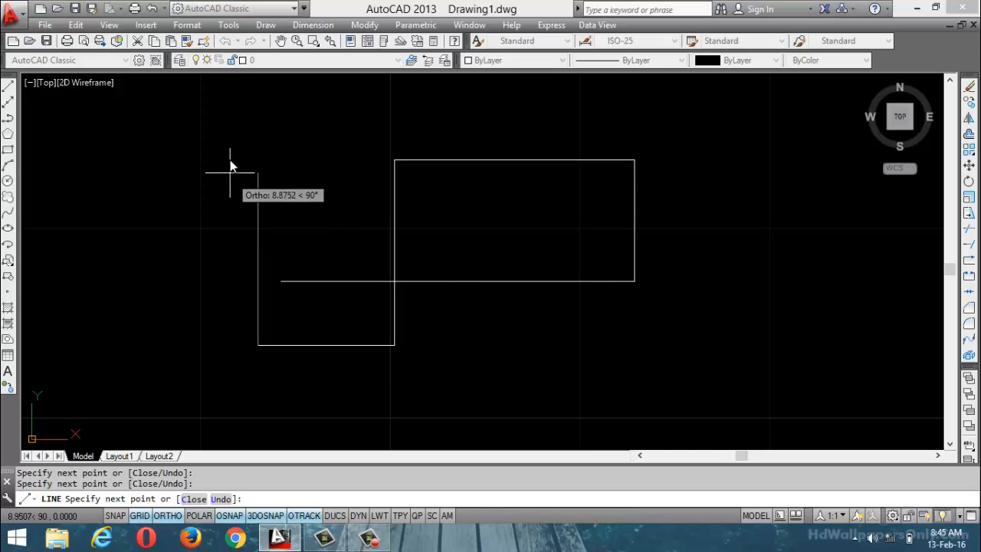
Step: Extend the chain with freehand orthogonal segments running up, left, down and right
{"action": "left_click", "coordinate": [228, 135]}
{"action": "left_click", "coordinate": [138, 135]}
{"action": "left_click", "coordinate": [138, 335]}
{"action": "left_click", "coordinate": [355, 334]}
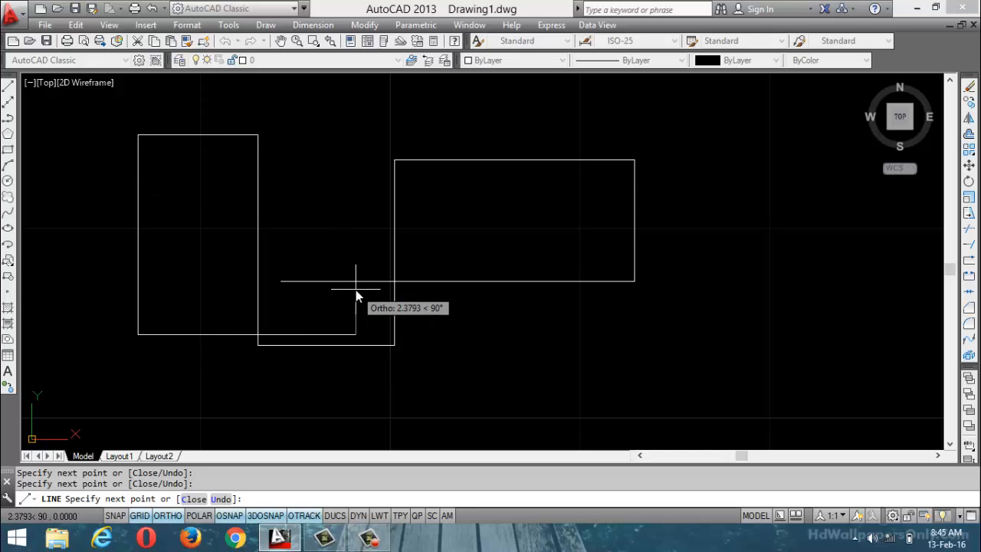
Step: End the line chain and erase all objects in the drawing
{"action": "key", "text": "Escape"}
{"action": "key", "text": "ctrl+a"}
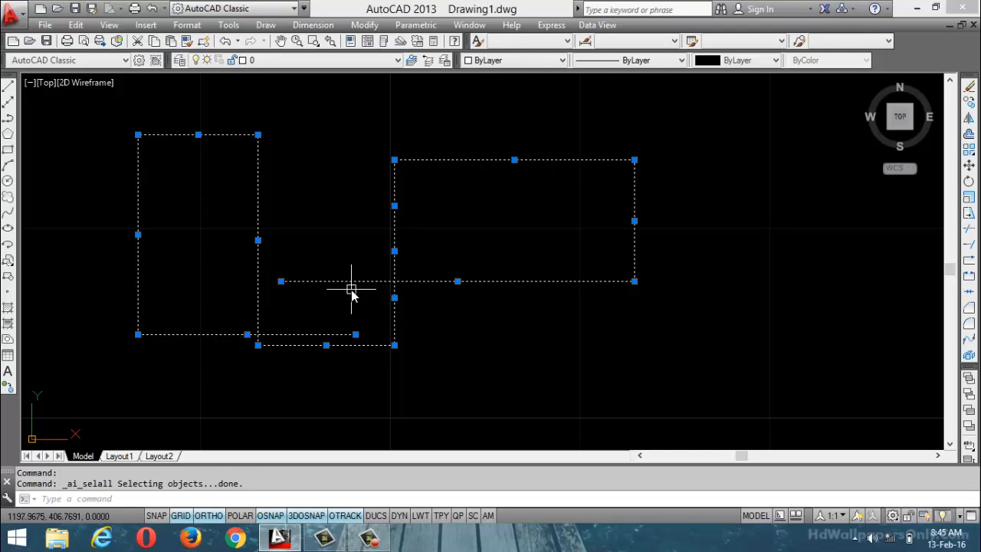
{"action": "key", "text": "Delete"}
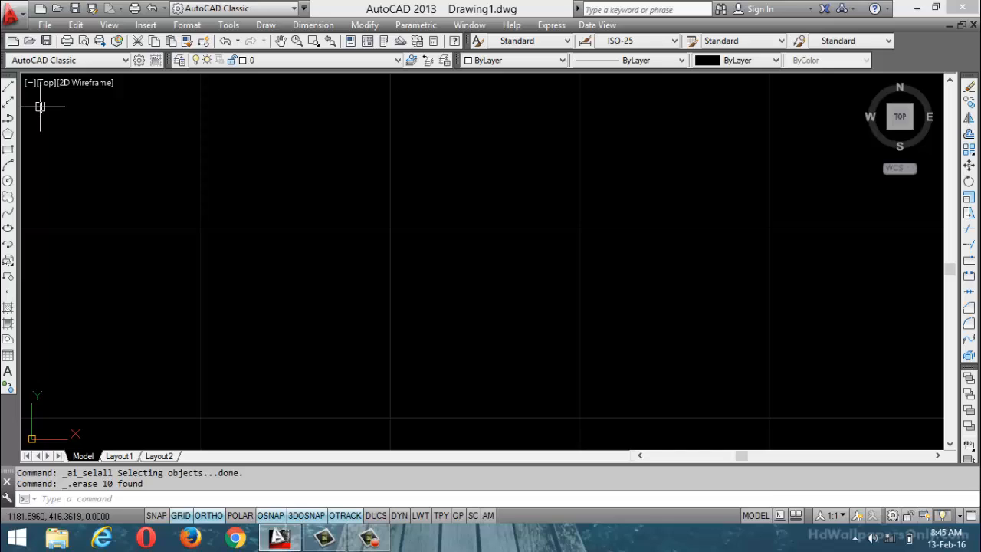
Step: Turn on polar tracking in place of Ortho mode
{"action": "key", "text": "Escape"}
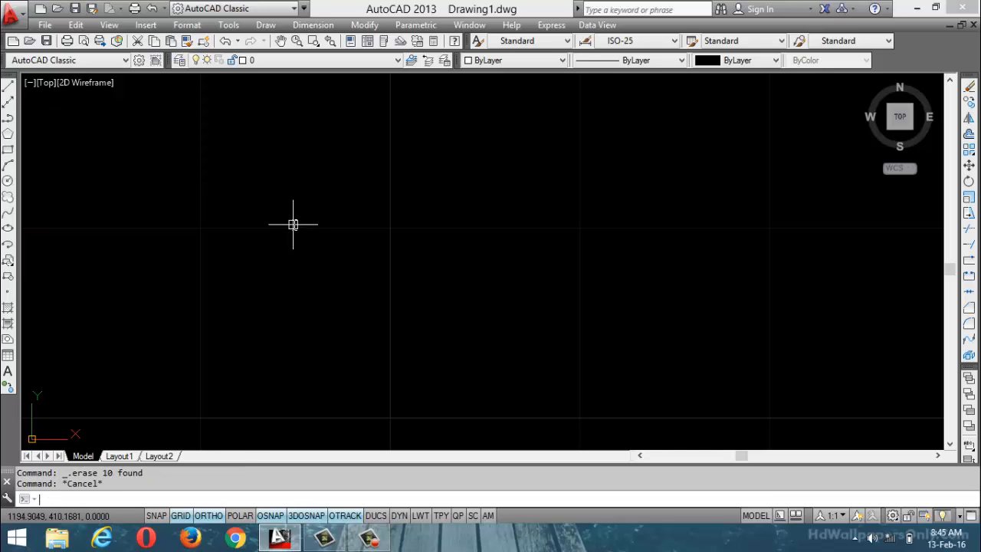
{"action": "key", "text": "Escape"}
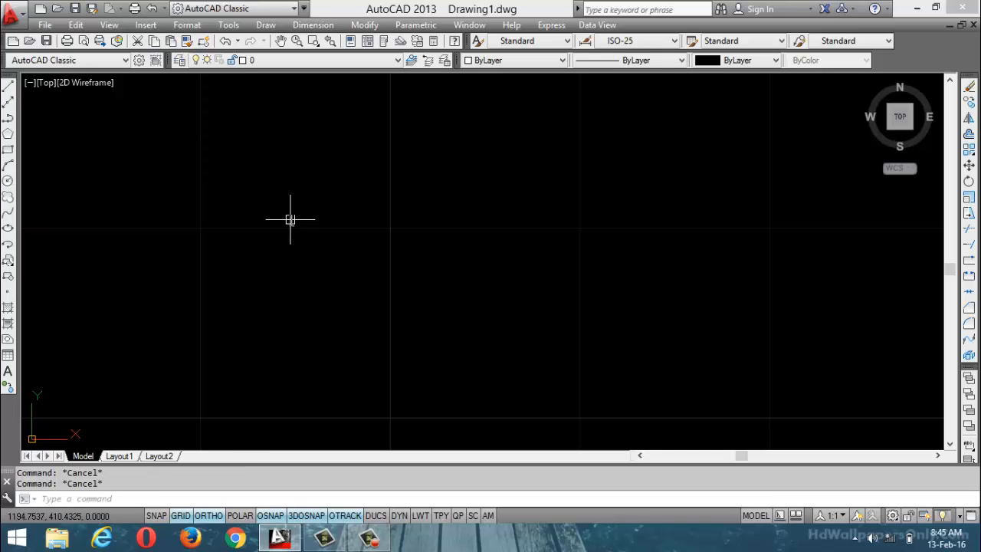
{"action": "left_click", "coordinate": [237, 519]}
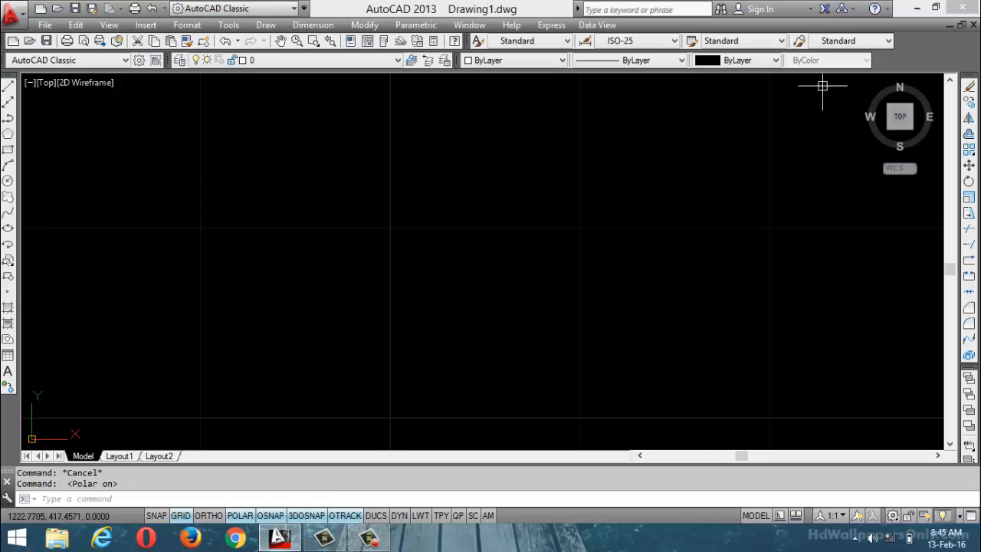
{"action": "left_click", "coordinate": [10, 87]}
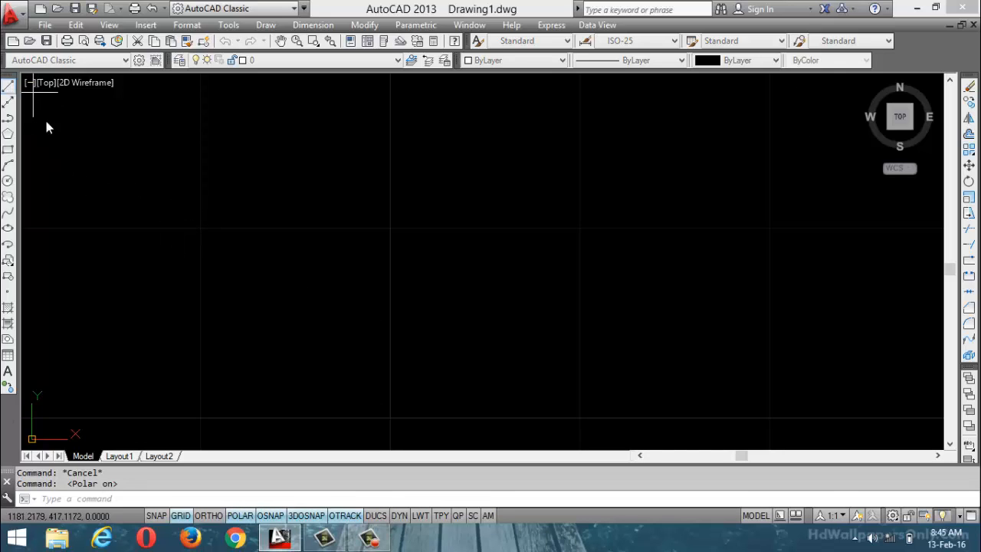
{"action": "left_click", "coordinate": [490, 289]}
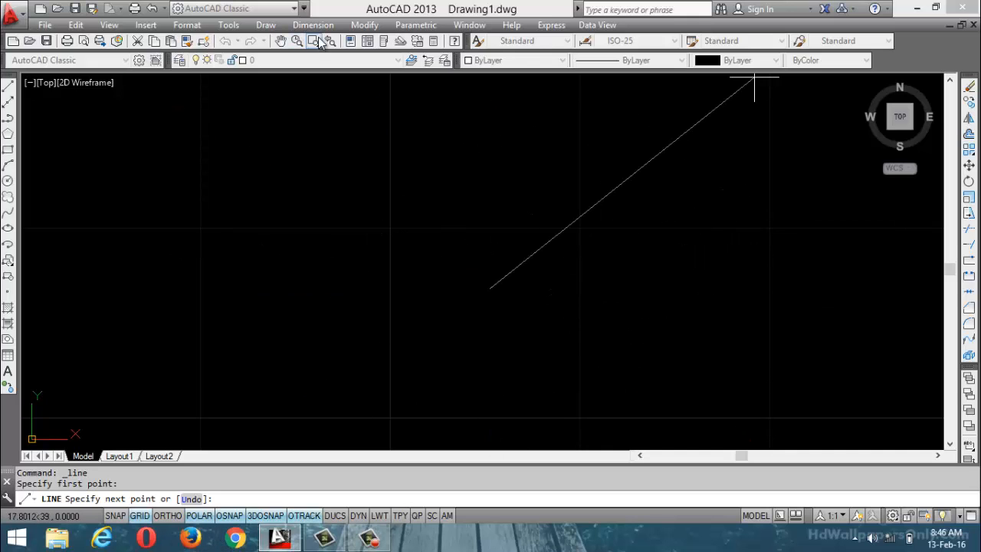
{"action": "key", "text": "Escape"}
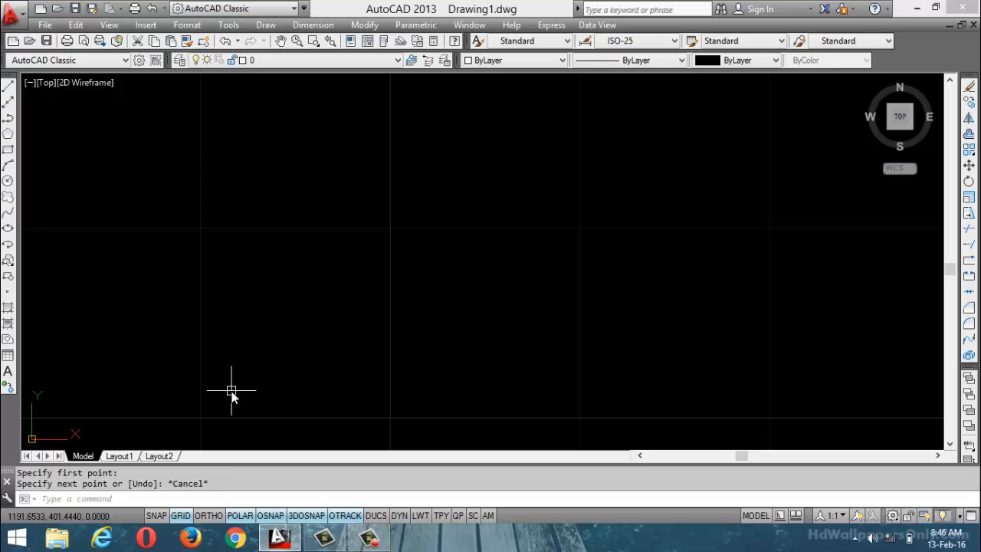
{"action": "key", "text": "Escape"}
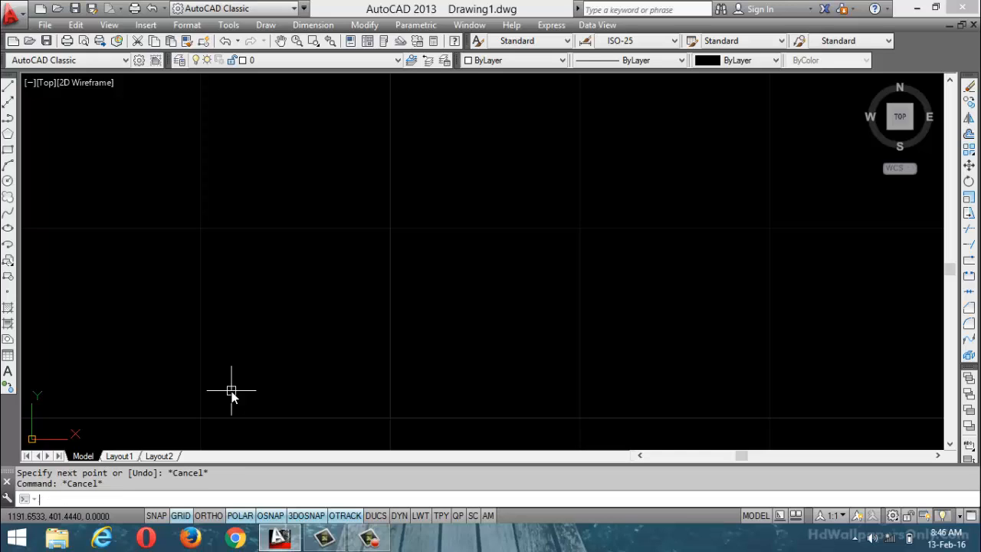
{"action": "key", "text": "Escape"}
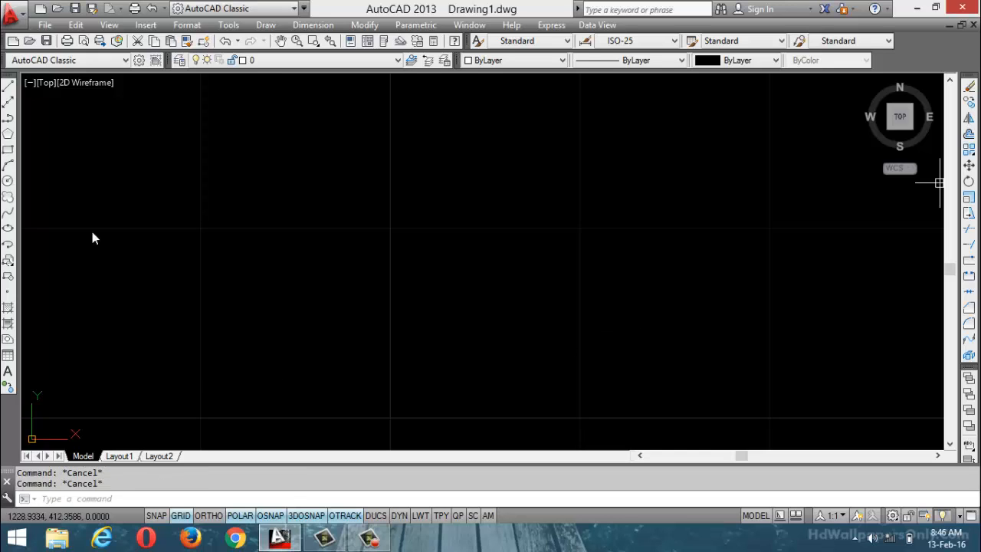
Step: Set the polar tracking increment angle to 43 degrees
{"action": "right_click", "coordinate": [246, 516]}
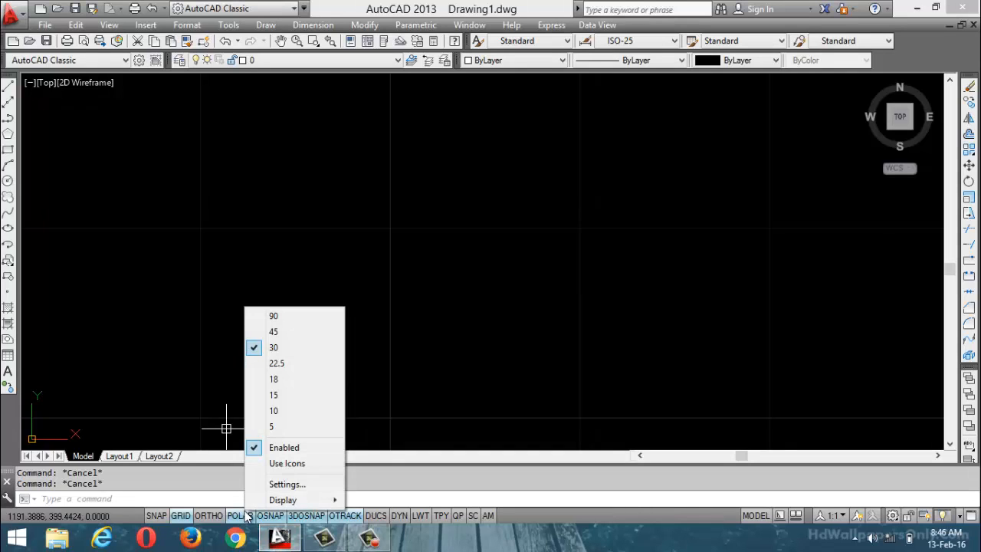
{"action": "left_click", "coordinate": [285, 484]}
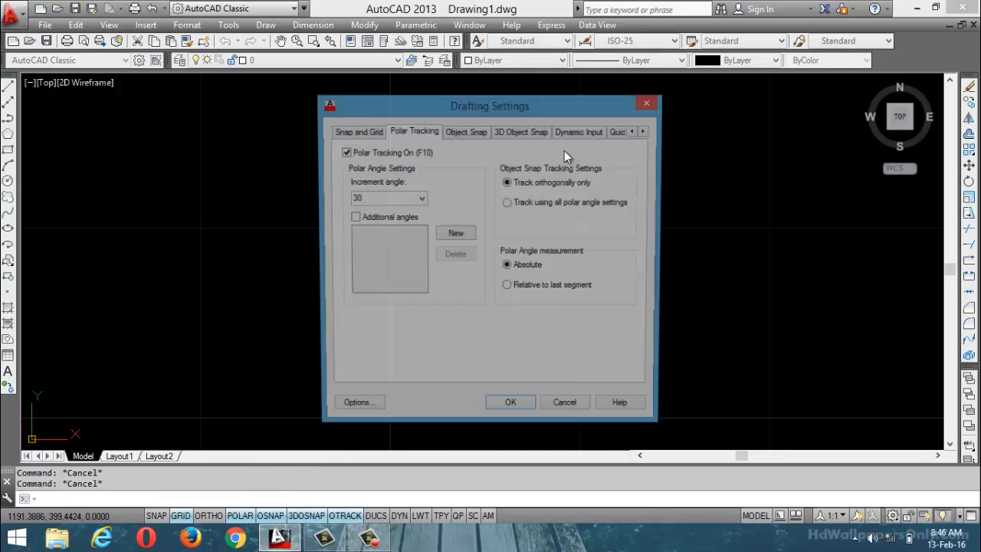
{"action": "double_click", "coordinate": [387, 199]}
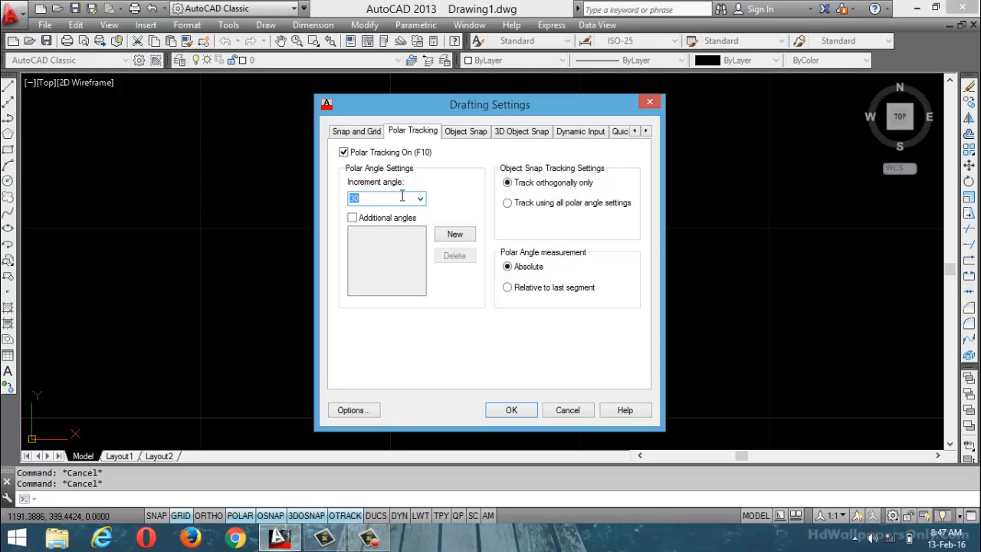
{"action": "type", "text": "60"}
{"action": "left_click", "coordinate": [511, 410]}
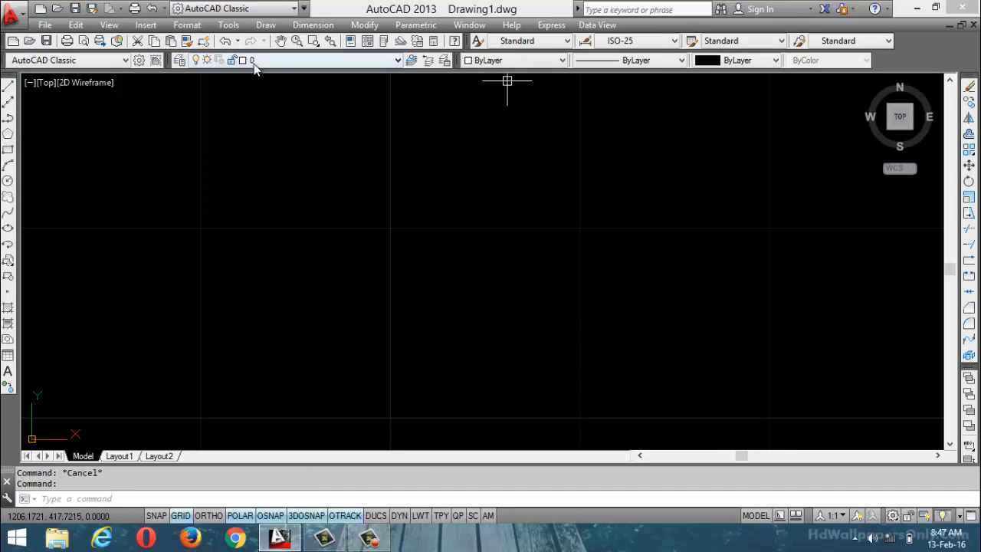
Step: Draw a single line 20 units long, rising to the right along the 43° polar tracking direction
{"action": "type", "text": "l"}
{"action": "key", "text": "Return"}
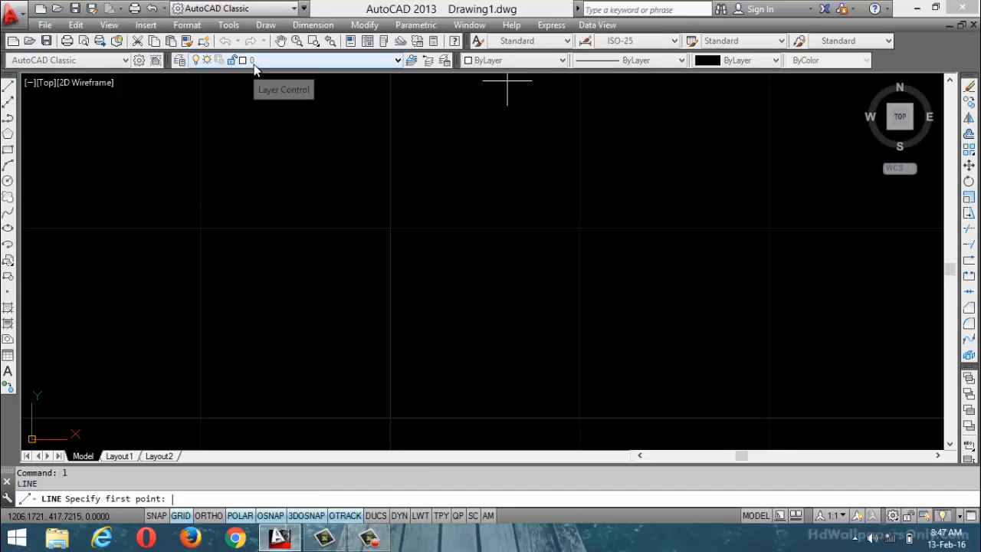
{"action": "left_click", "coordinate": [285, 387]}
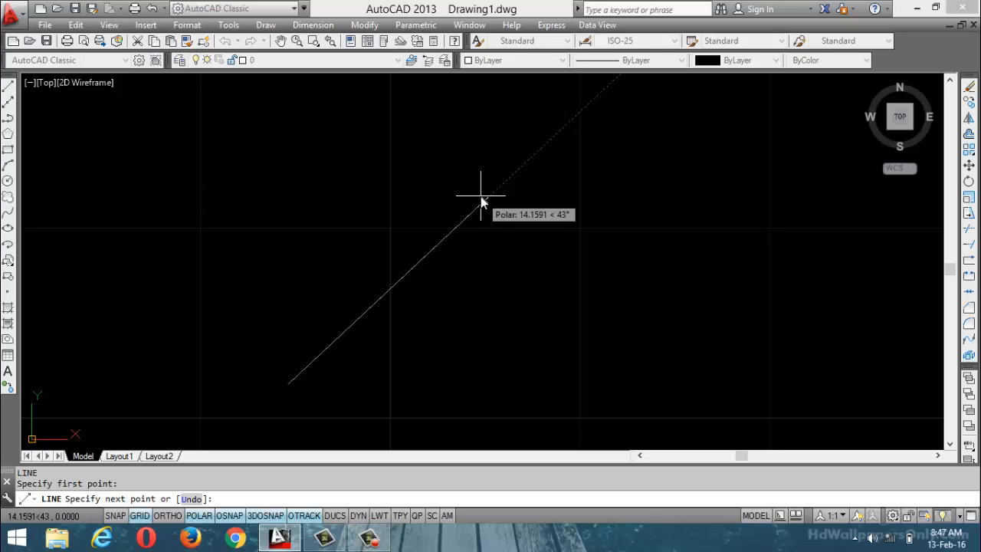
{"action": "type", "text": "20"}
{"action": "key", "text": "Return"}
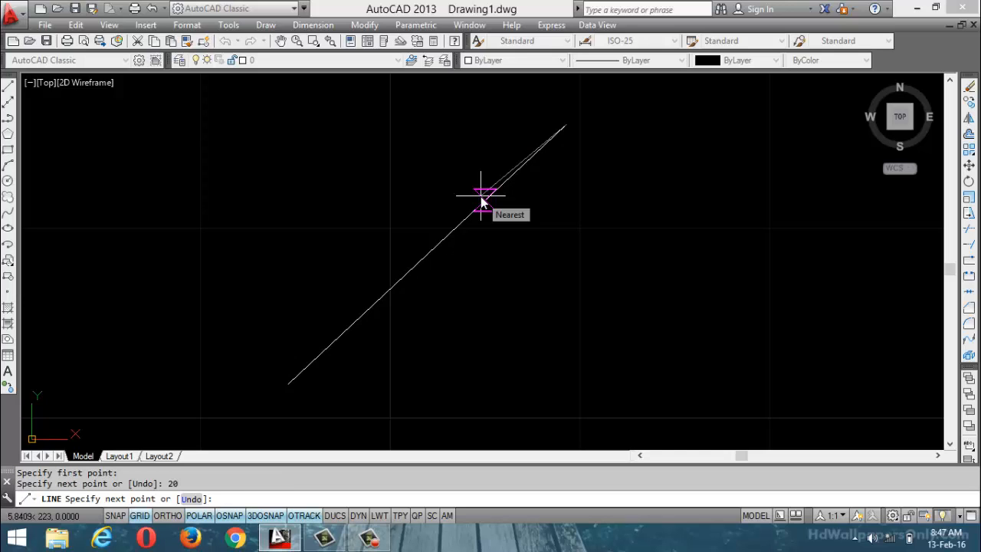
{"action": "key", "text": "Return"}
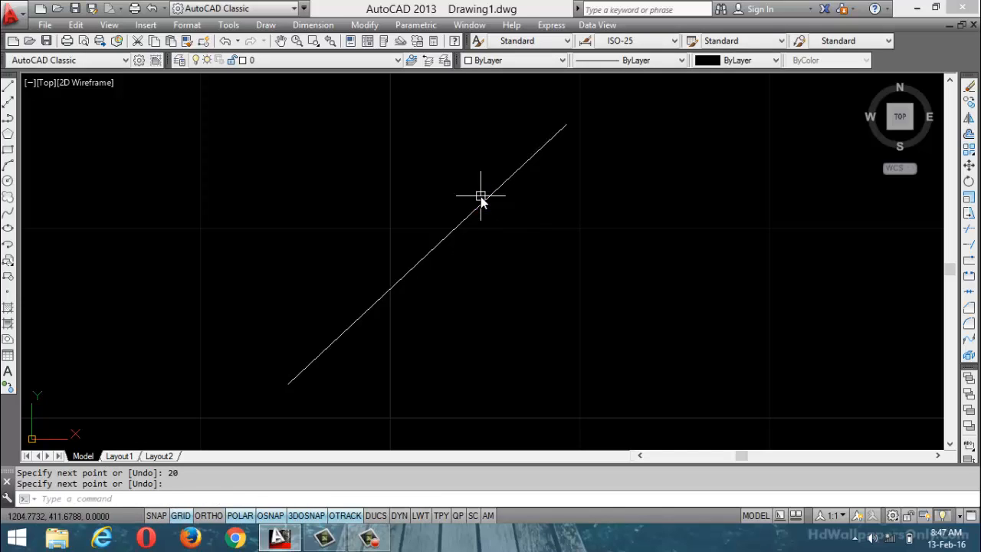
{"action": "left_click", "coordinate": [8, 86]}
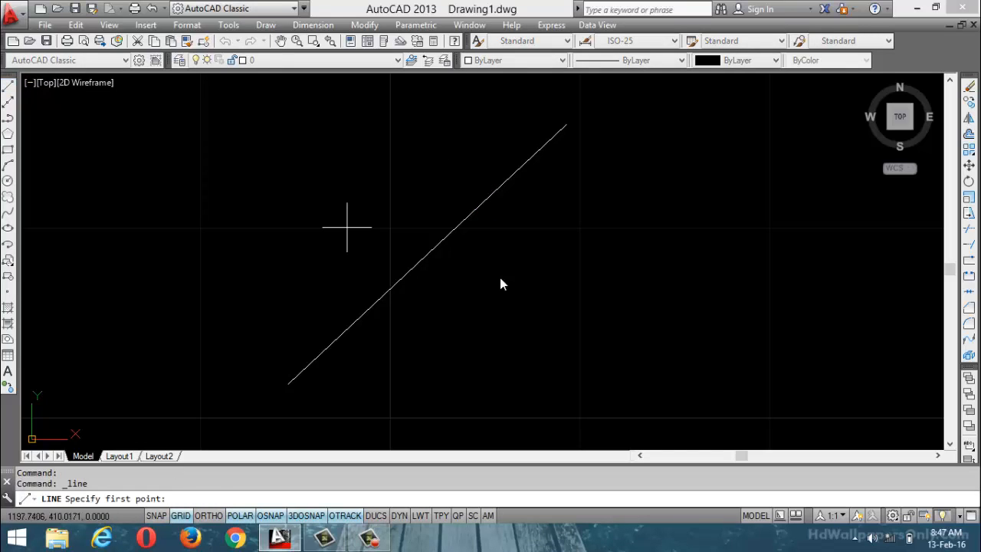
{"action": "left_click", "coordinate": [483, 323]}
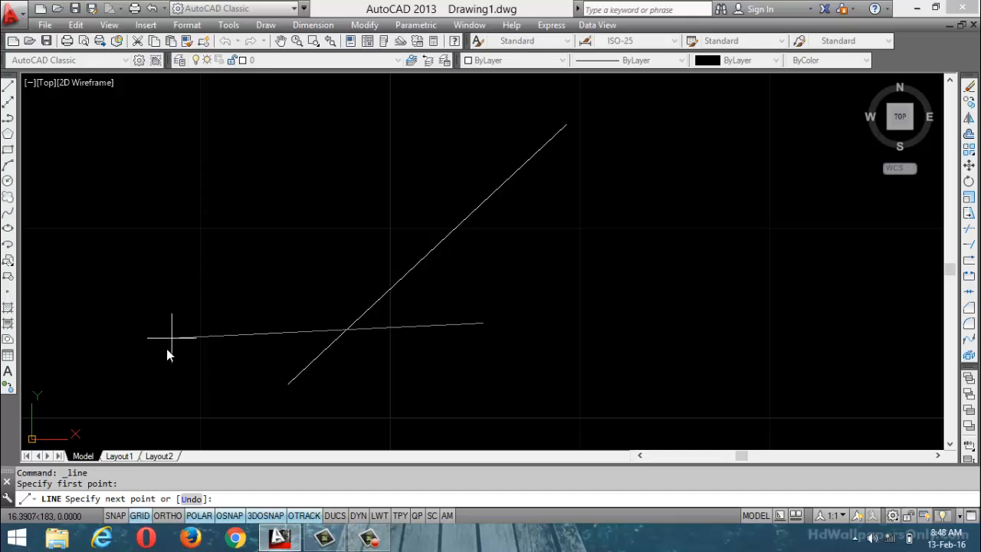
{"action": "key", "text": "Escape"}
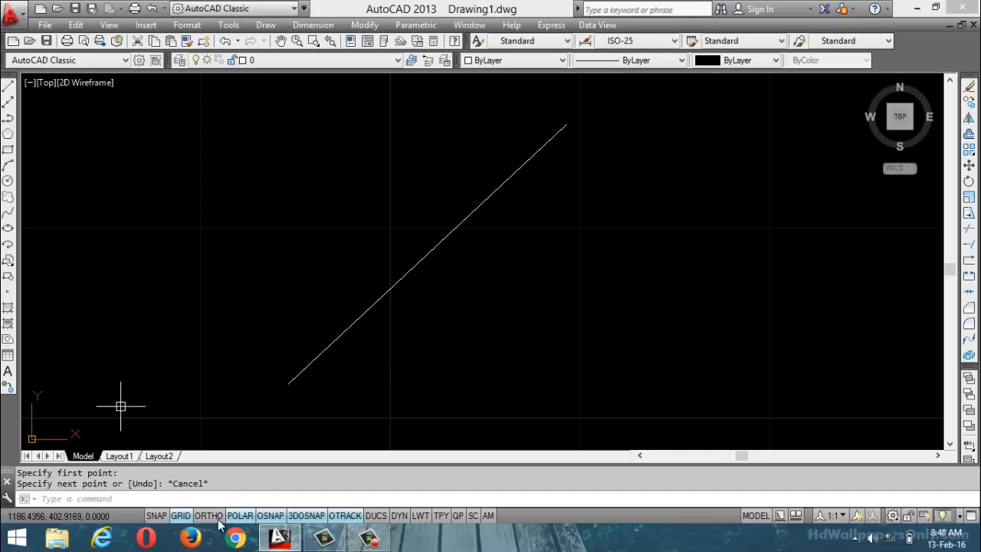
Step: Change the polar tracking increment angle to 60 degrees
{"action": "right_click", "coordinate": [246, 517]}
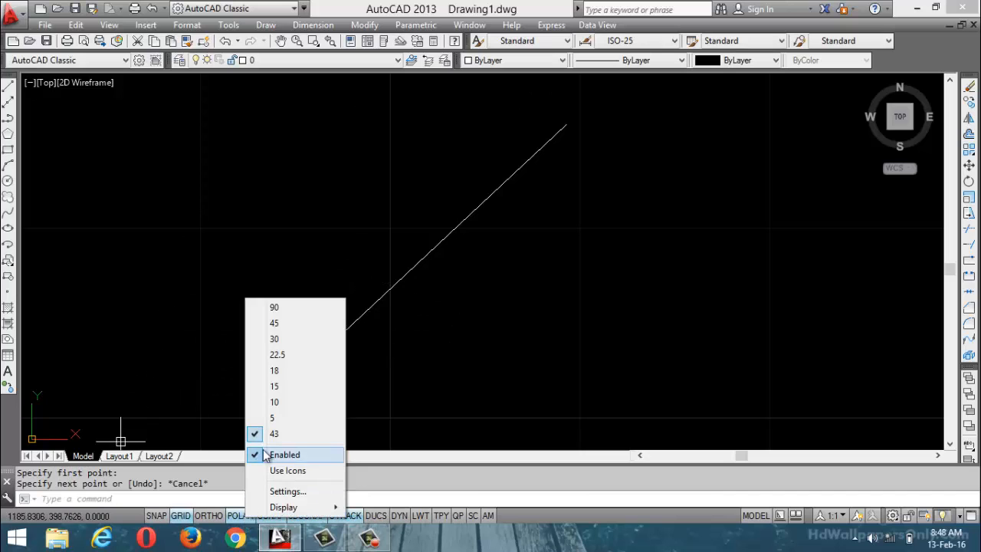
{"action": "left_click", "coordinate": [273, 491]}
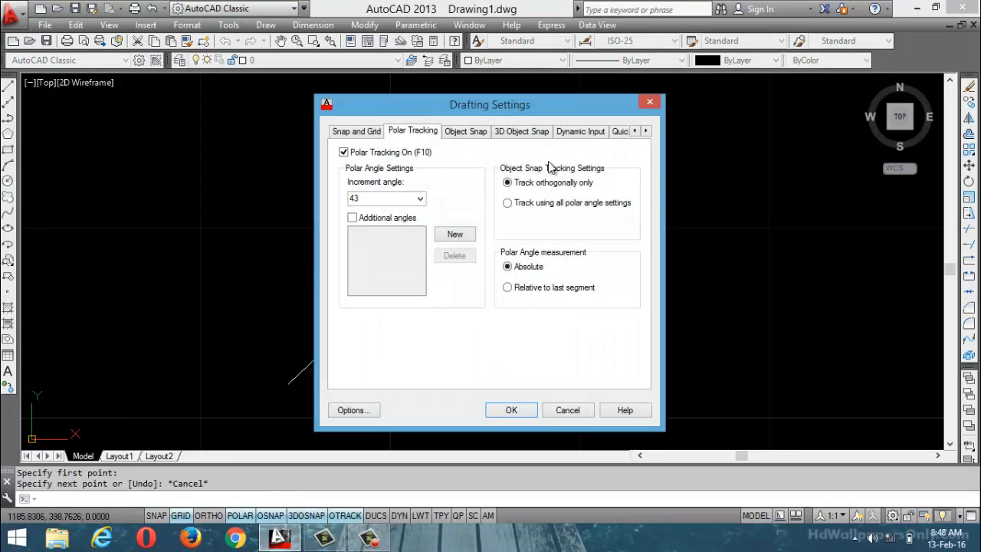
{"action": "left_click_drag", "start_coordinate": [395, 200], "coordinate": [294, 196]}
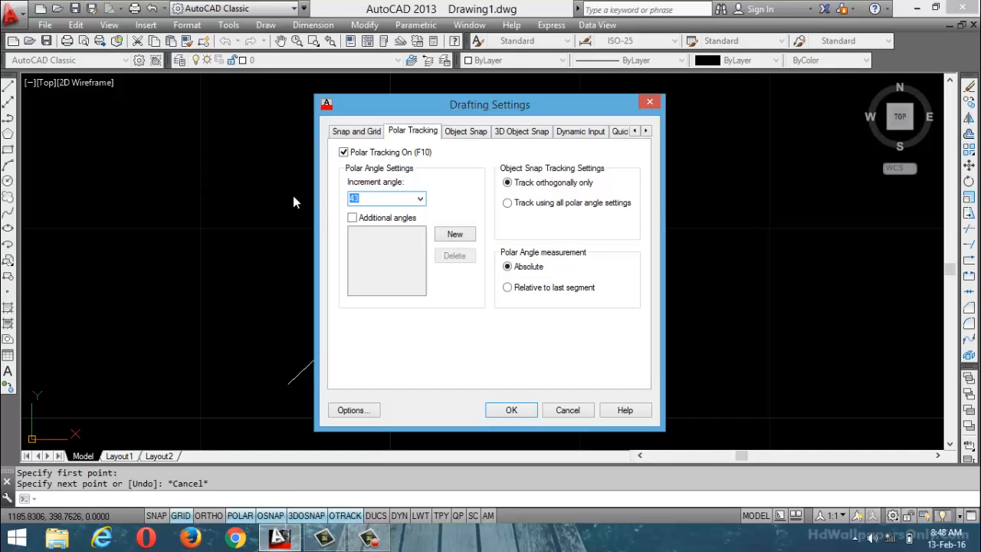
{"action": "type", "text": "60"}
{"action": "left_click", "coordinate": [511, 410]}
Step: Draw the first three sides of a hexagon beside the inclined line, each 10 units long, at 0°, 60° and 120°
{"action": "scroll", "coordinate": [360, 258], "scroll_direction": "down", "scroll_amount": 4}
{"action": "scroll", "coordinate": [719, 240], "scroll_direction": "up", "scroll_amount": 1}
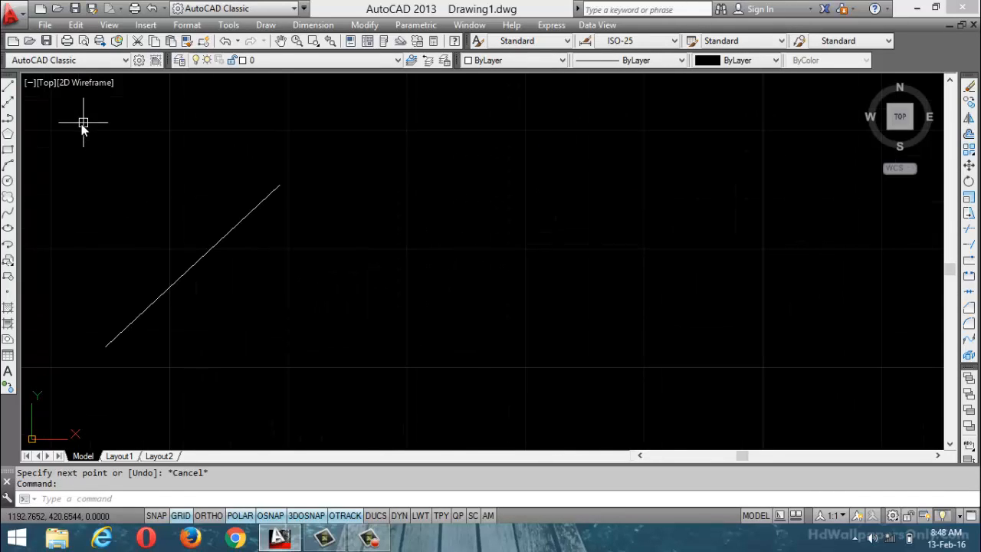
{"action": "left_click", "coordinate": [10, 91]}
{"action": "left_click", "coordinate": [406, 321]}
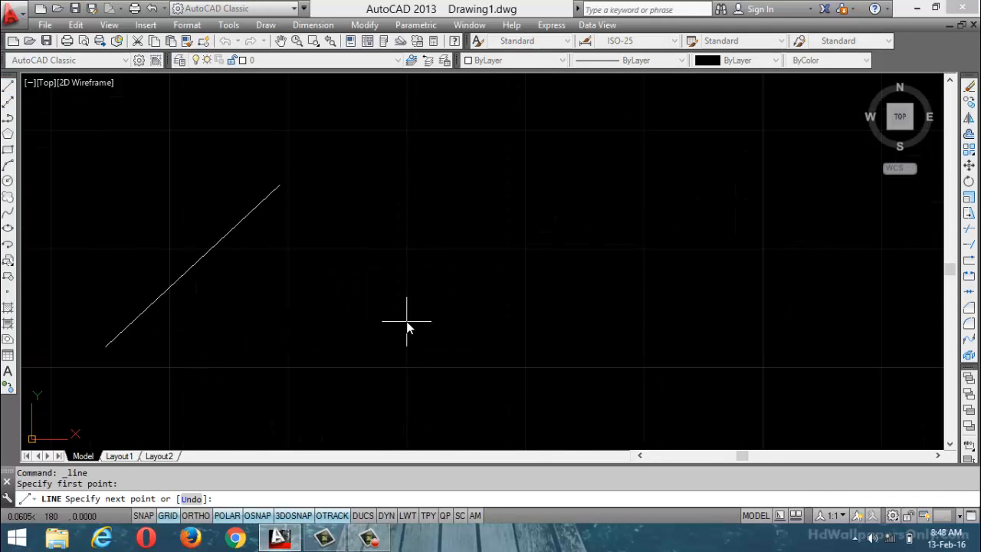
{"action": "type", "text": "10"}
{"action": "key", "text": "Return"}
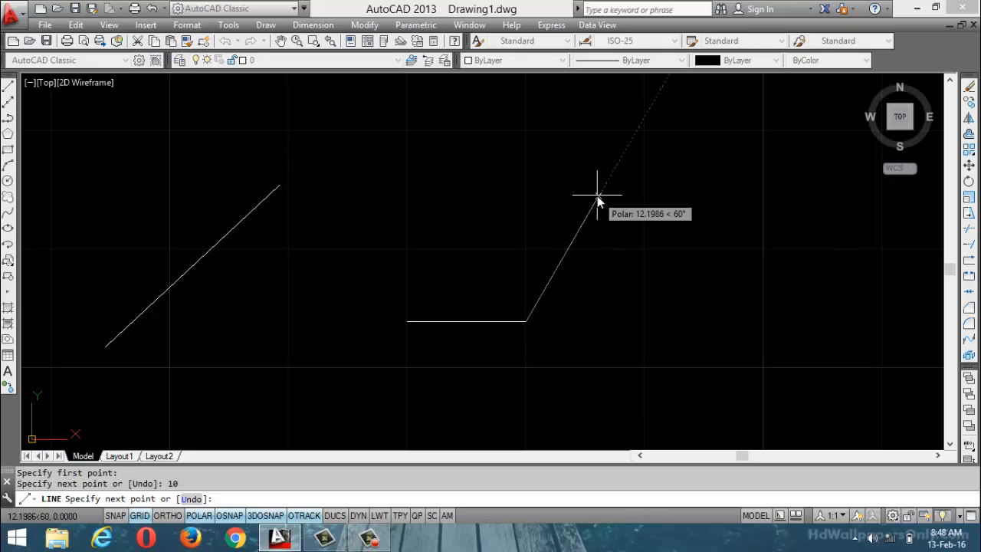
{"action": "type", "text": "10"}
{"action": "key", "text": "Return"}
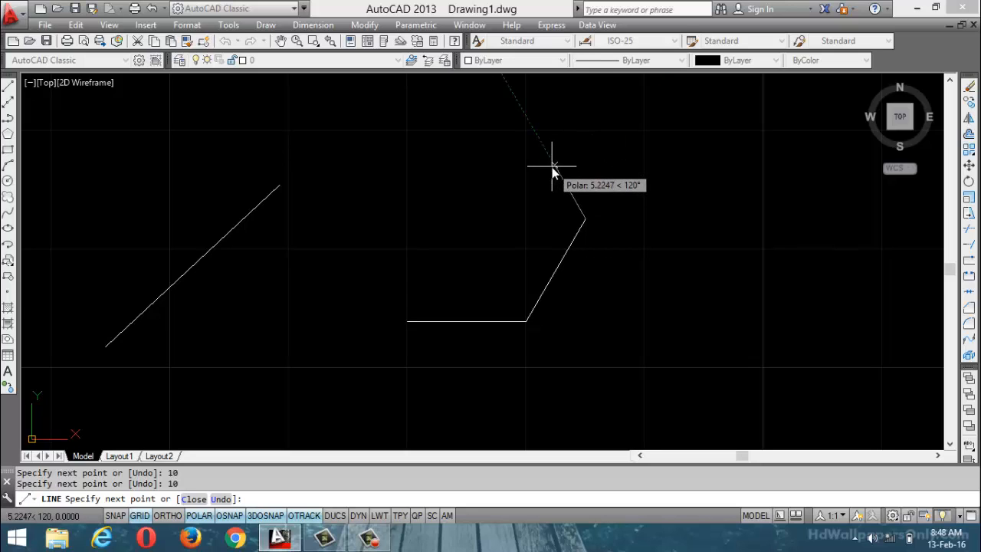
{"action": "type", "text": "10"}
{"action": "key", "text": "Return"}
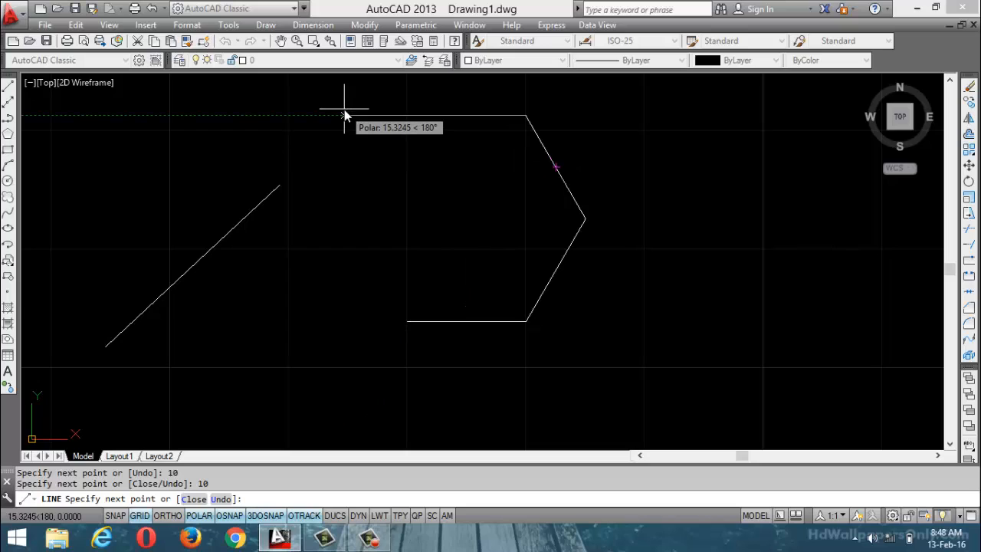
Step: Complete the hexagon with 10-unit sides at 180° and 240°, using the Close option for the last side
{"action": "type", "text": "10"}
{"action": "key", "text": "Return"}
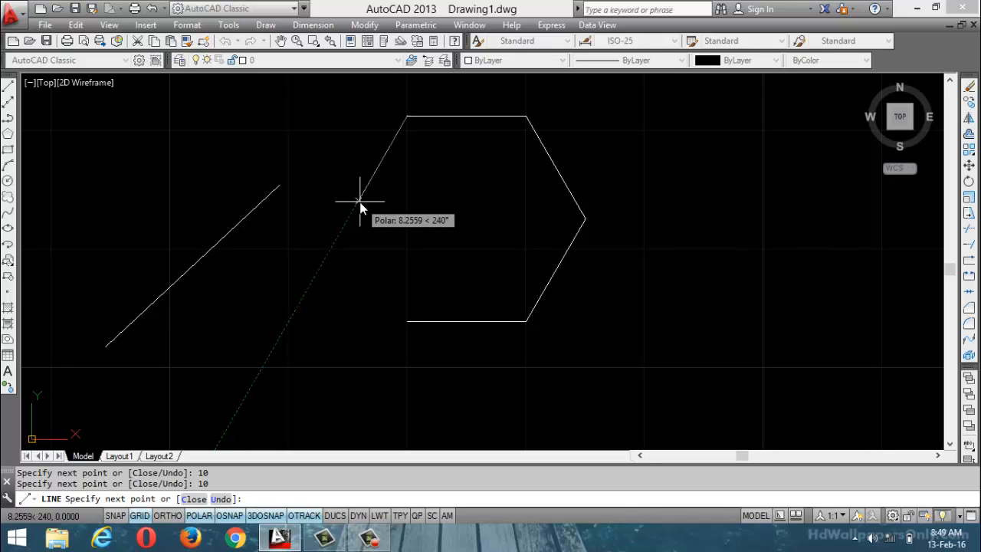
{"action": "type", "text": "10"}
{"action": "key", "text": "Return"}
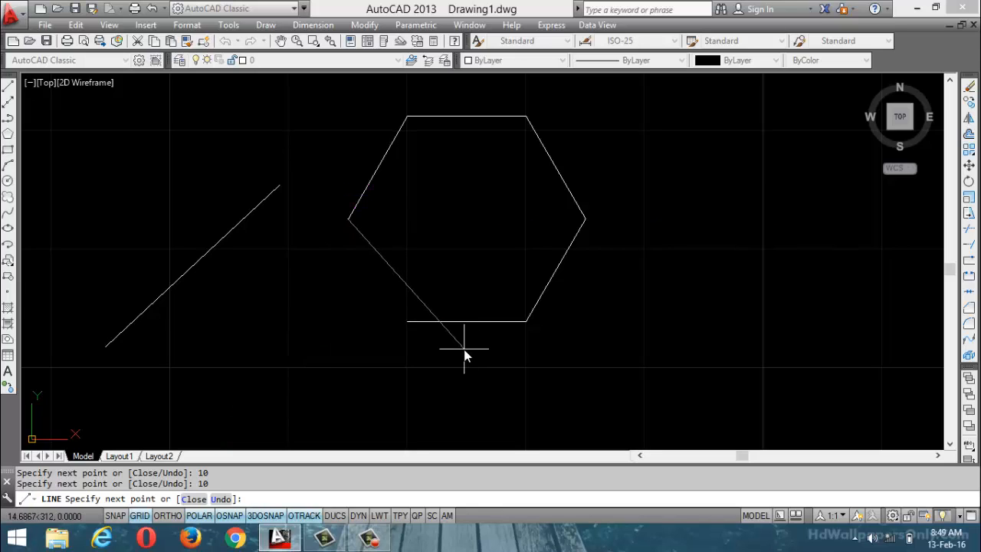
{"action": "type", "text": "c"}
{"action": "key", "text": "Return"}
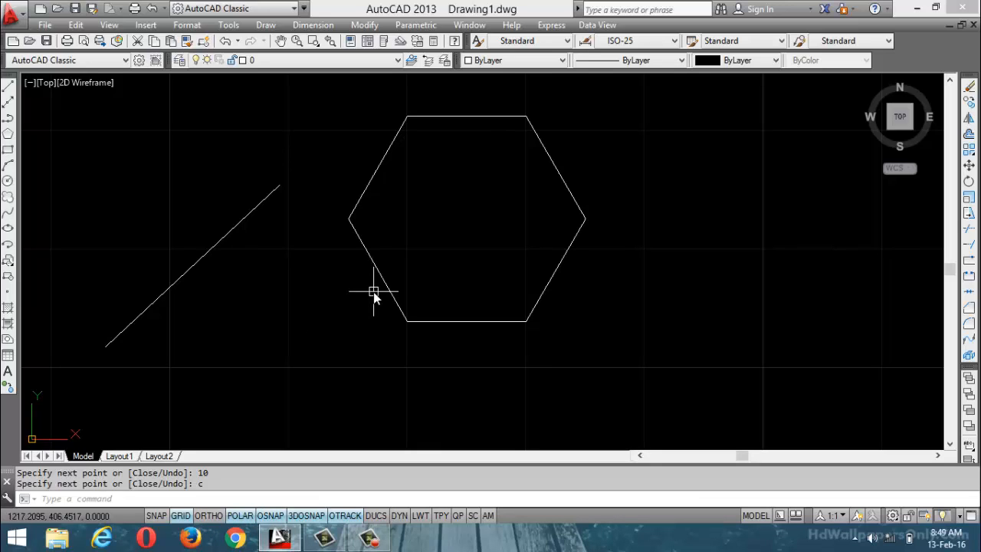
{"action": "right_click", "coordinate": [247, 516]}
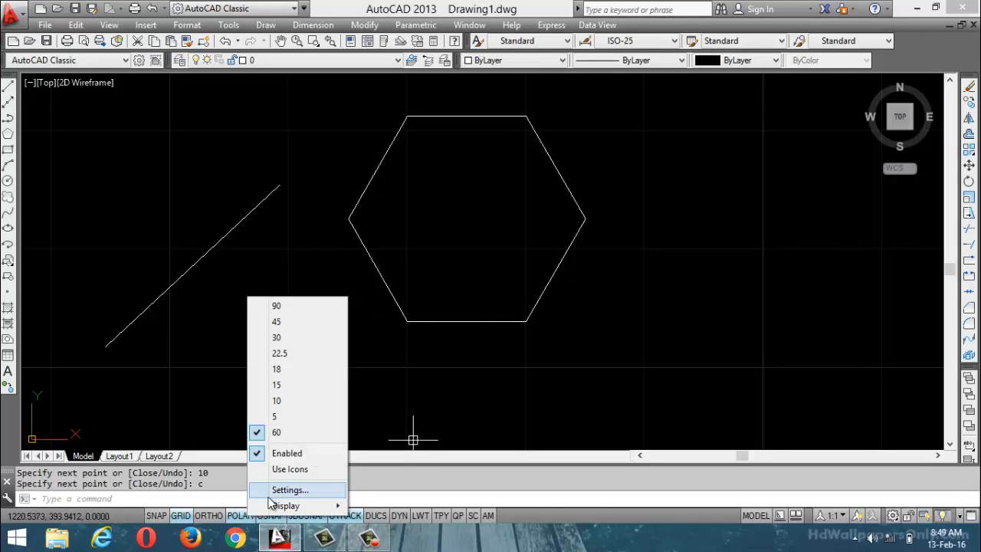
{"action": "left_click", "coordinate": [283, 490]}
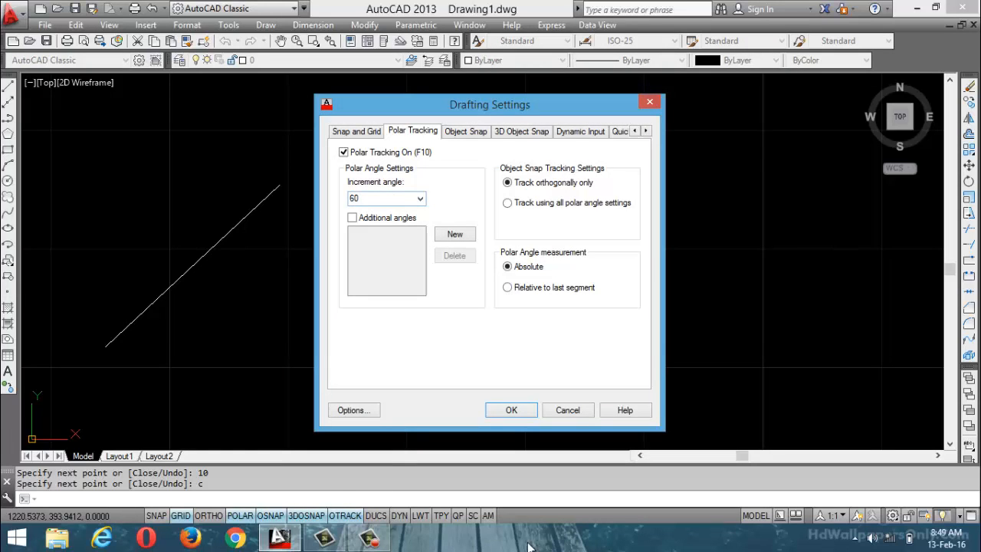
{"action": "left_click", "coordinate": [368, 539]}
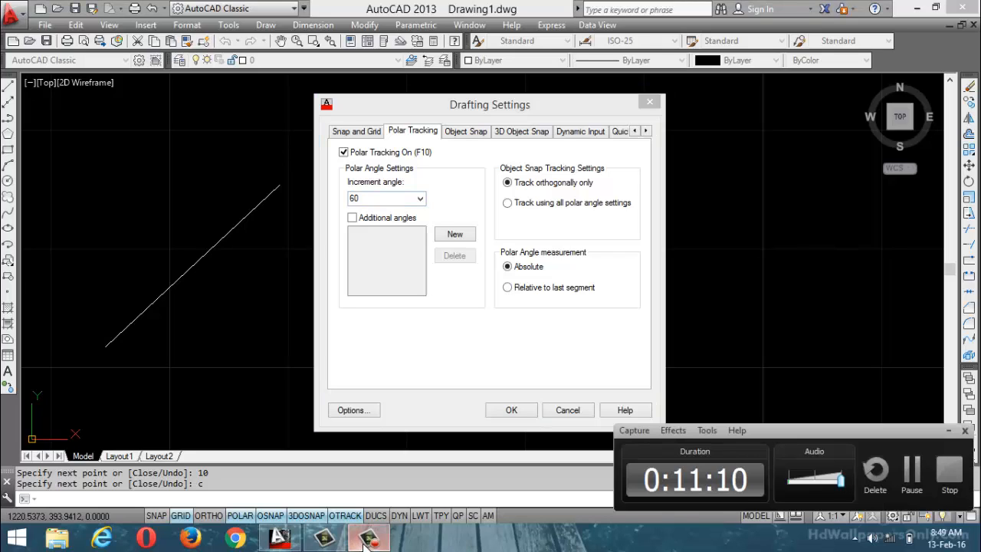
{"action": "left_click", "coordinate": [913, 471]}
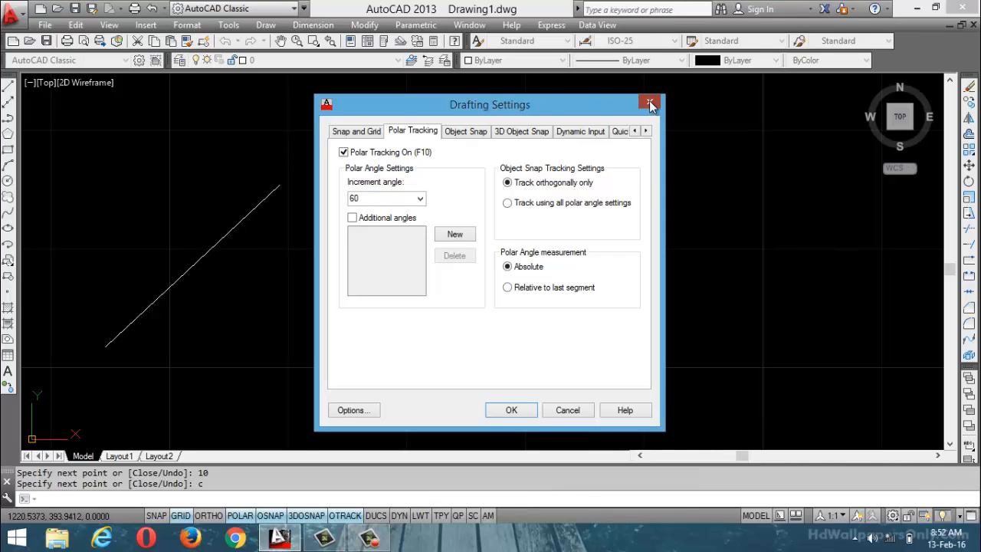
{"action": "left_click", "coordinate": [649, 105]}
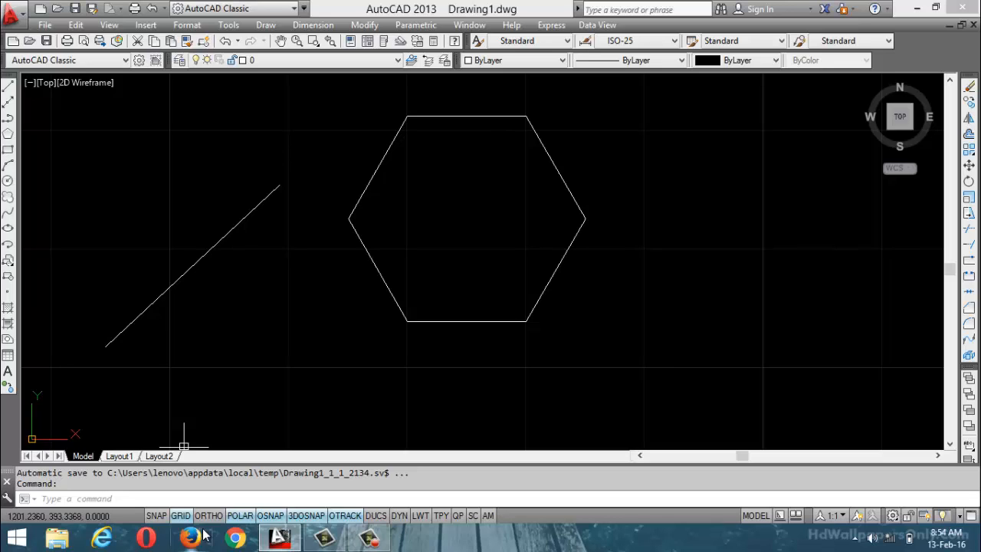
{"action": "mouse_move", "coordinate": [291, 535]}
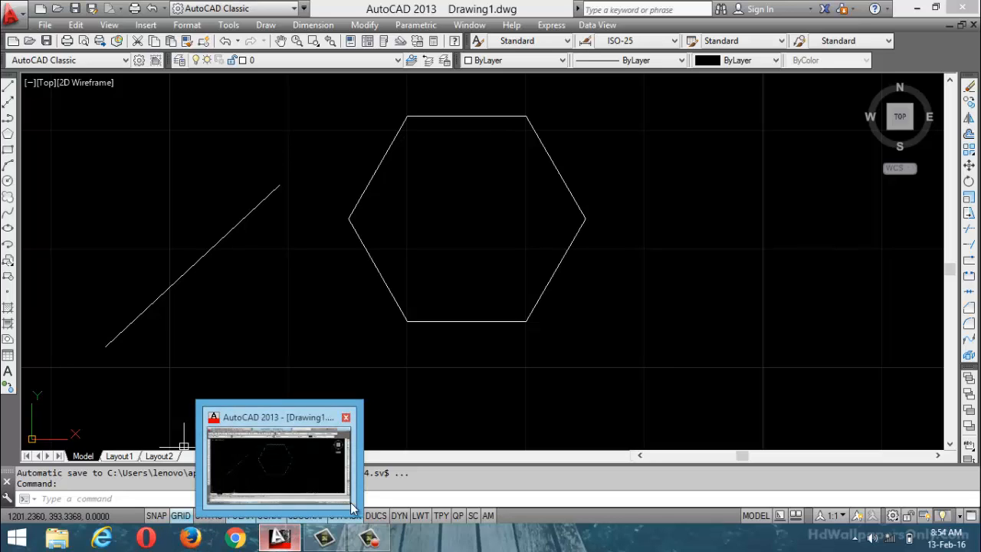
{"action": "key", "text": "Escape"}
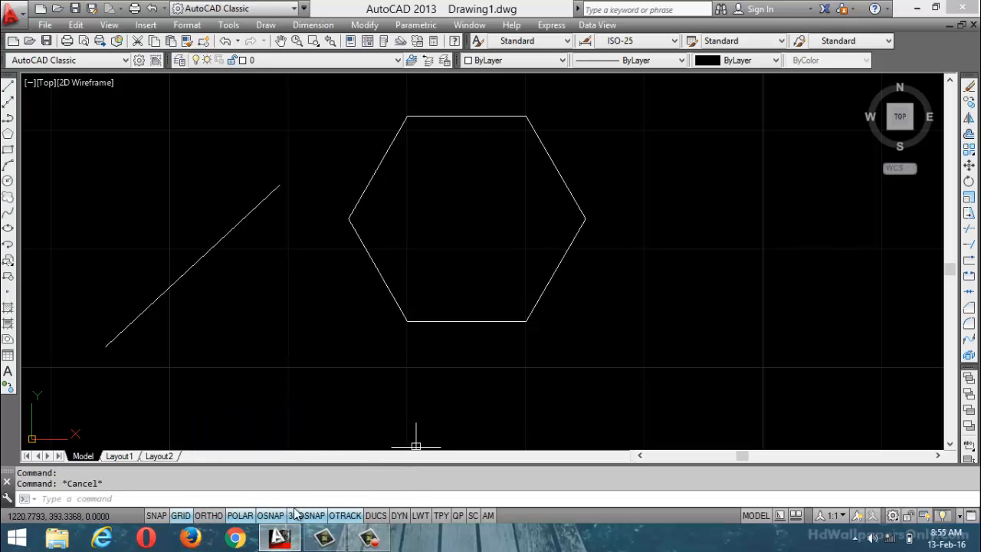
Step: Set the polar tracking increment angle to 10 degrees
{"action": "right_click", "coordinate": [240, 515]}
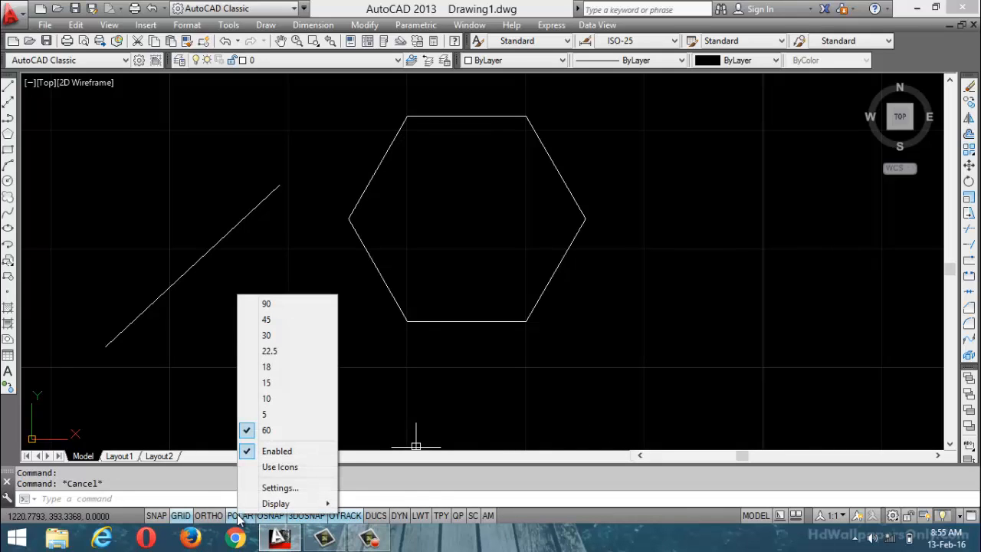
{"action": "left_click", "coordinate": [278, 487]}
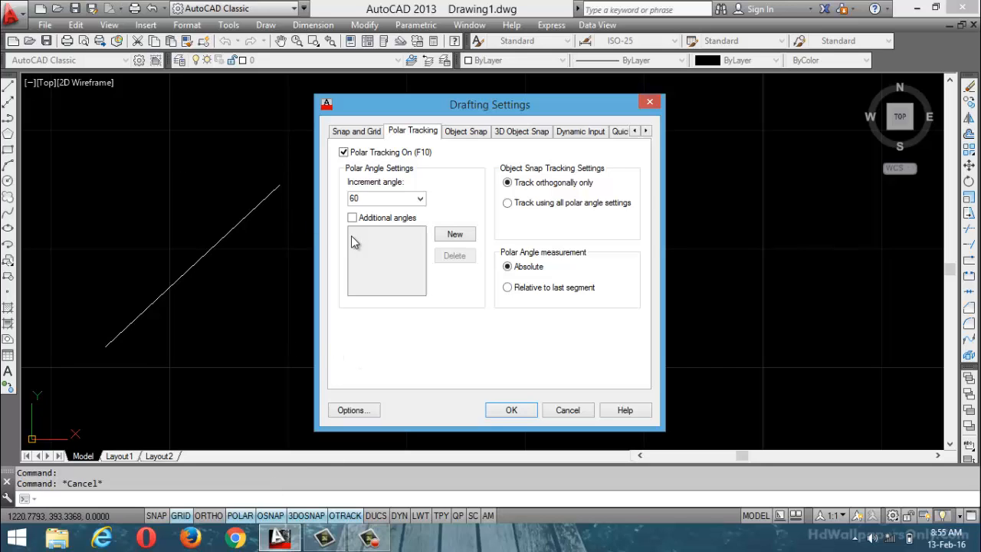
{"action": "double_click", "coordinate": [371, 199]}
{"action": "type", "text": "10"}
{"action": "left_click", "coordinate": [503, 414]}
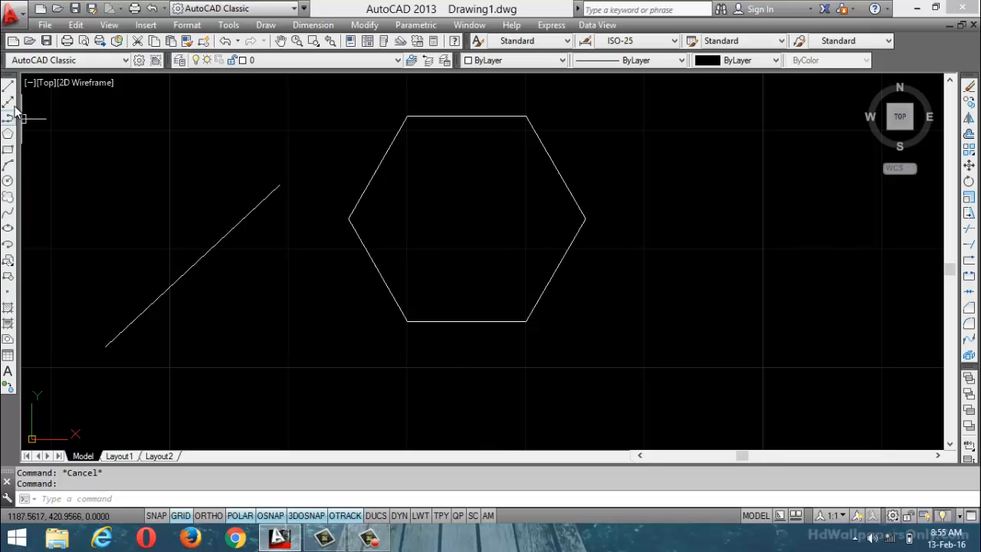
Step: Draw a connected line chain beneath and beside the hexagon: a freehand inclined segment, 10 units at 50°, and 20 units at 70°
{"action": "left_click", "coordinate": [8, 86]}
{"action": "left_click", "coordinate": [490, 399]}
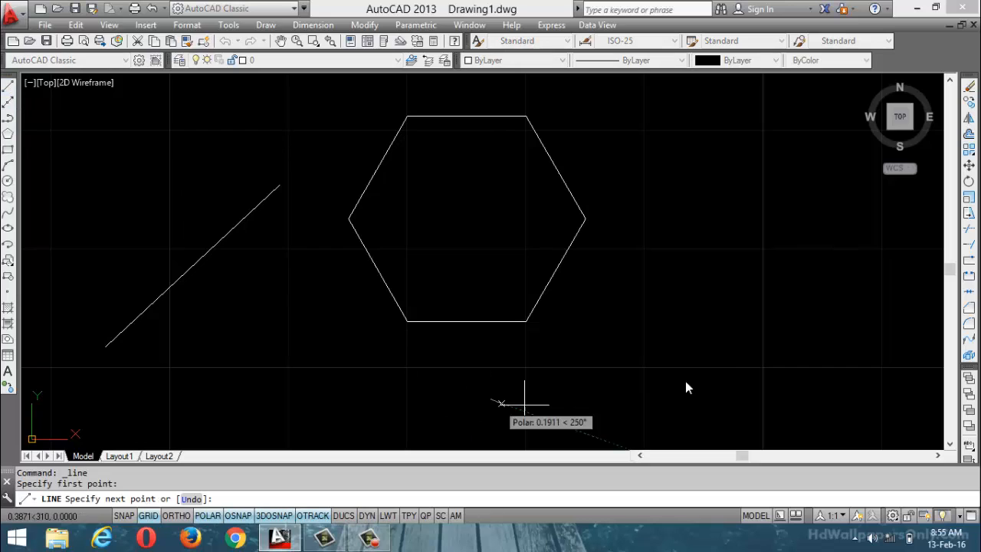
{"action": "left_click", "coordinate": [689, 284]}
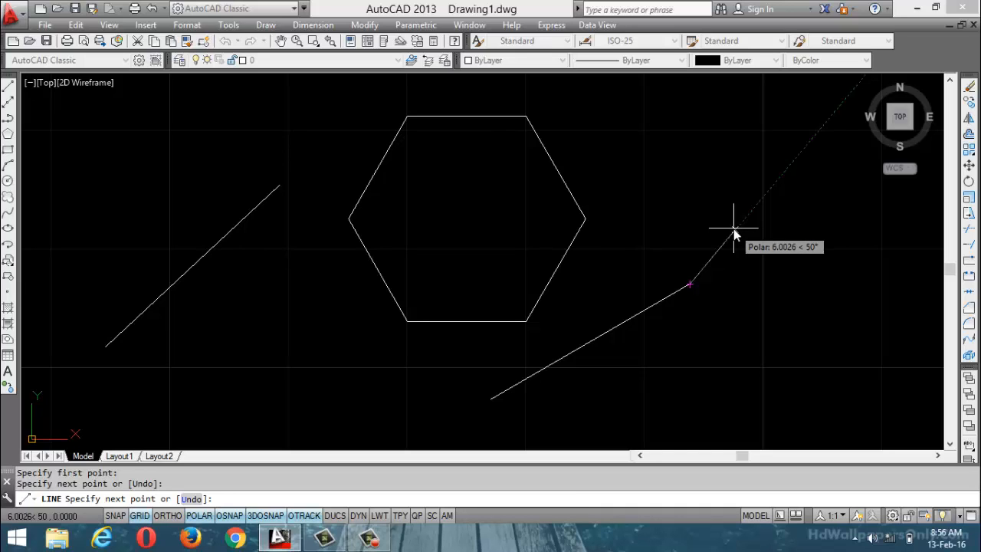
{"action": "type", "text": "10"}
{"action": "key", "text": "Return"}
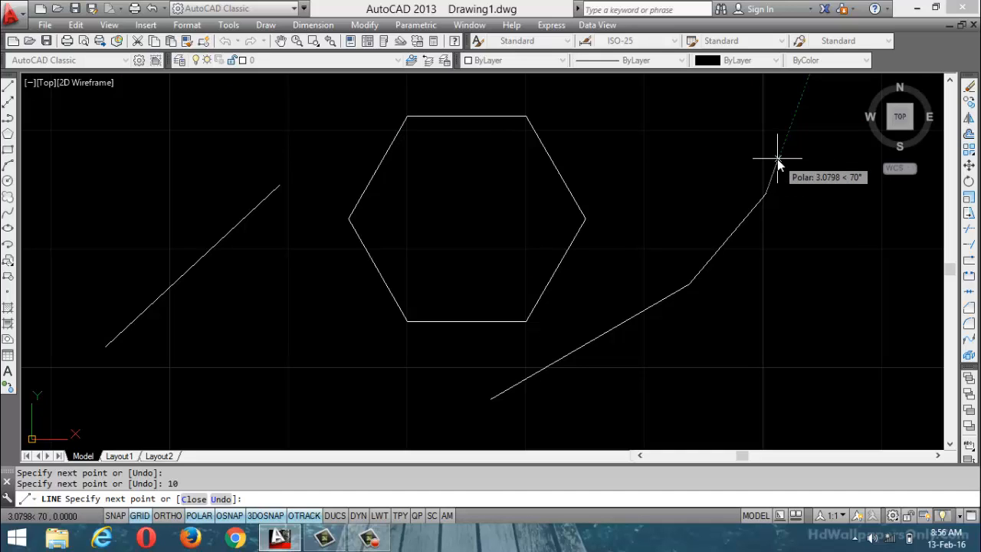
{"action": "type", "text": "20"}
{"action": "key", "text": "Return"}
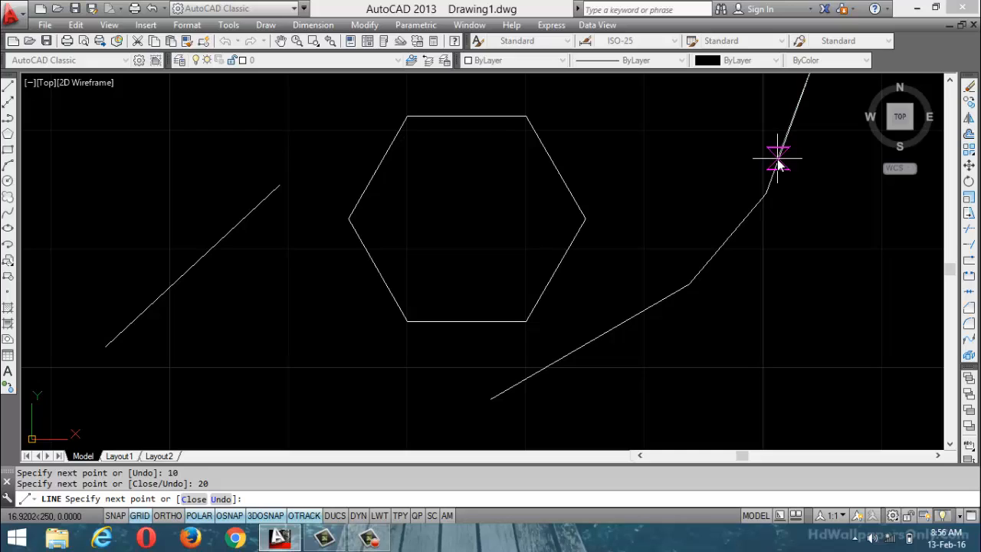
{"action": "scroll", "coordinate": [741, 171], "scroll_direction": "down", "scroll_amount": 5}
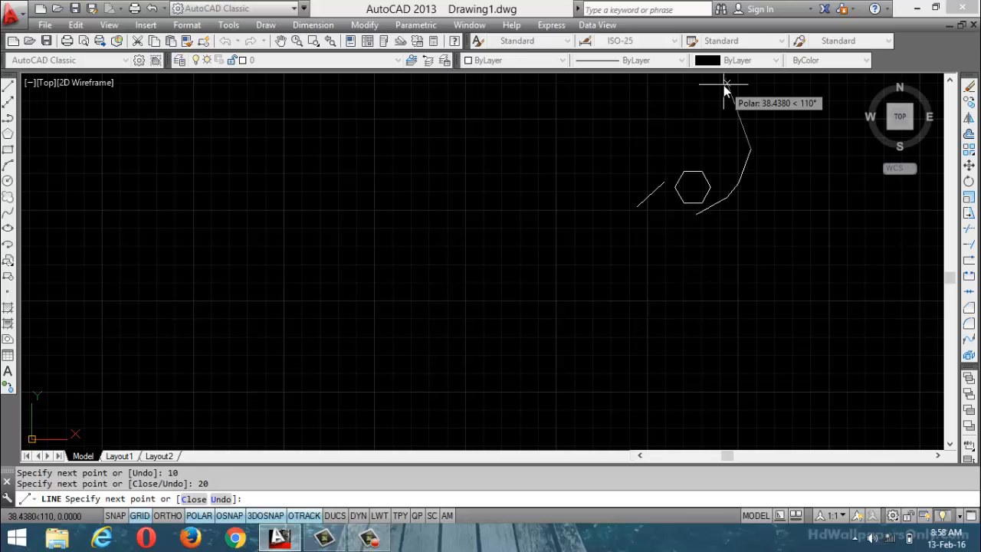
{"action": "key", "text": "Escape"}
{"action": "key", "text": "Escape"}
Step: Erase all objects from the drawing
{"action": "key", "text": "ctrl+a"}
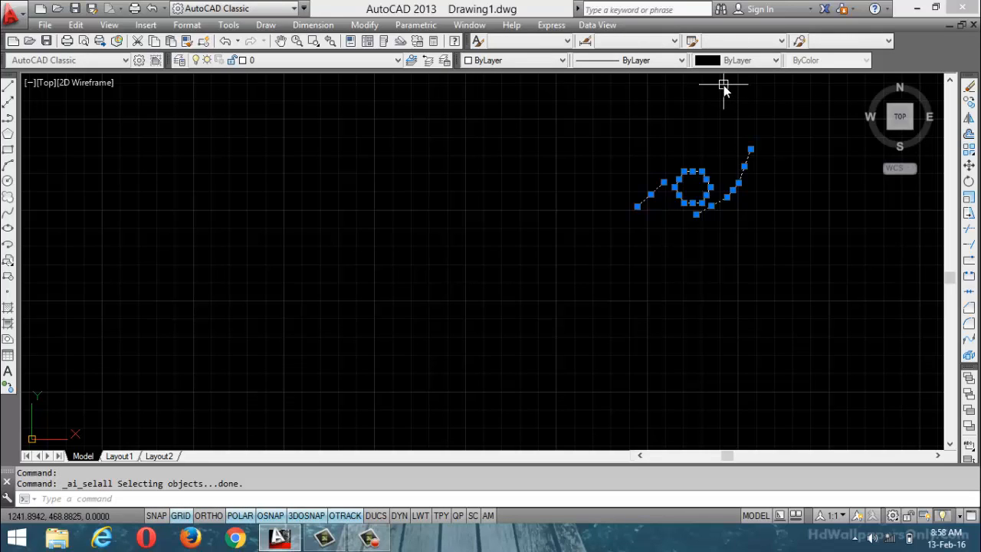
{"action": "key", "text": "Delete"}
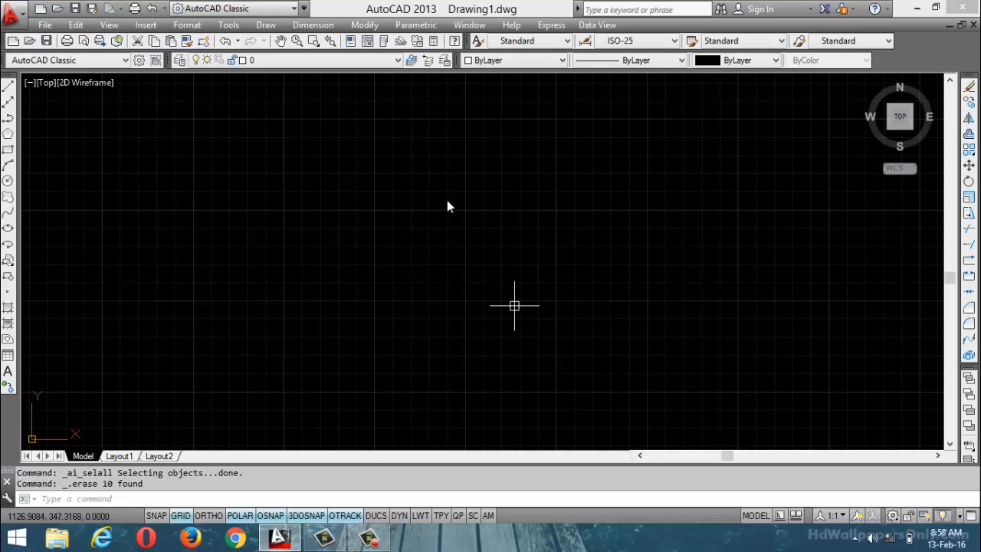
{"action": "left_click", "coordinate": [261, 26]}
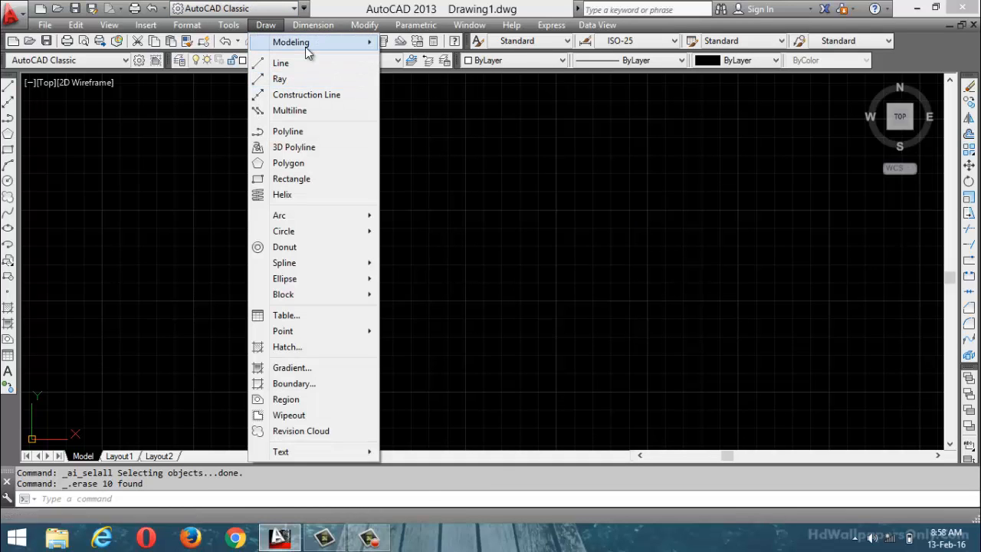
{"action": "mouse_move", "coordinate": [306, 50]}
{"action": "left_click", "coordinate": [615, 360]}
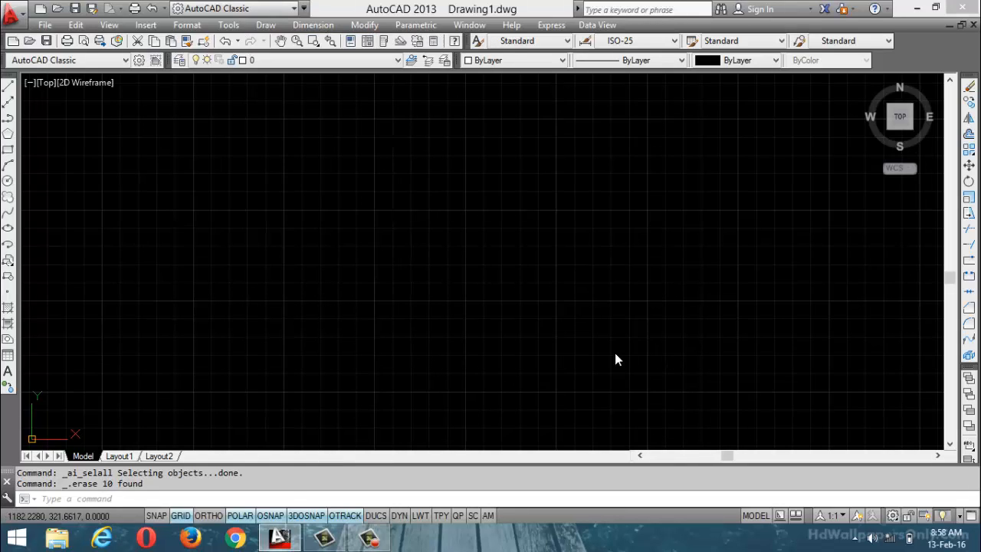
{"action": "left_click", "coordinate": [615, 352]}
{"action": "left_click", "coordinate": [454, 346]}
{"action": "left_click", "coordinate": [370, 538]}
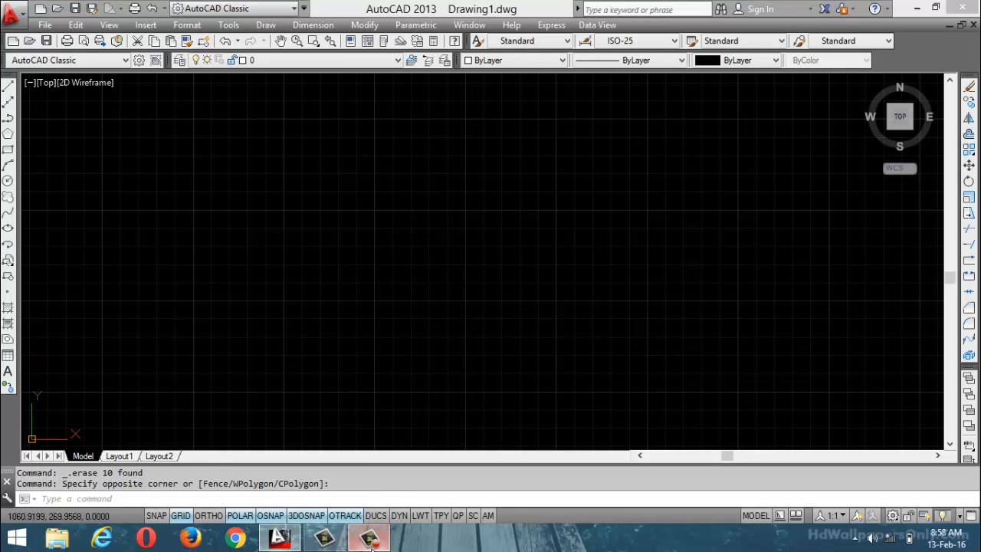
{"action": "left_click", "coordinate": [913, 459]}
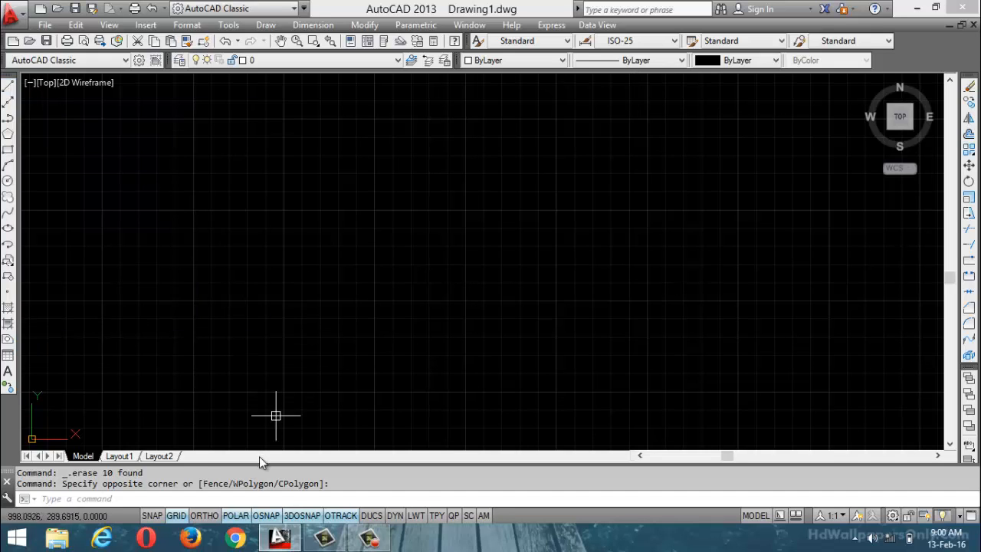
Step: Turn on Ortho mode and begin a line chain in the empty drawing with a 2.10-unit segment straight down
{"action": "left_click", "coordinate": [214, 519]}
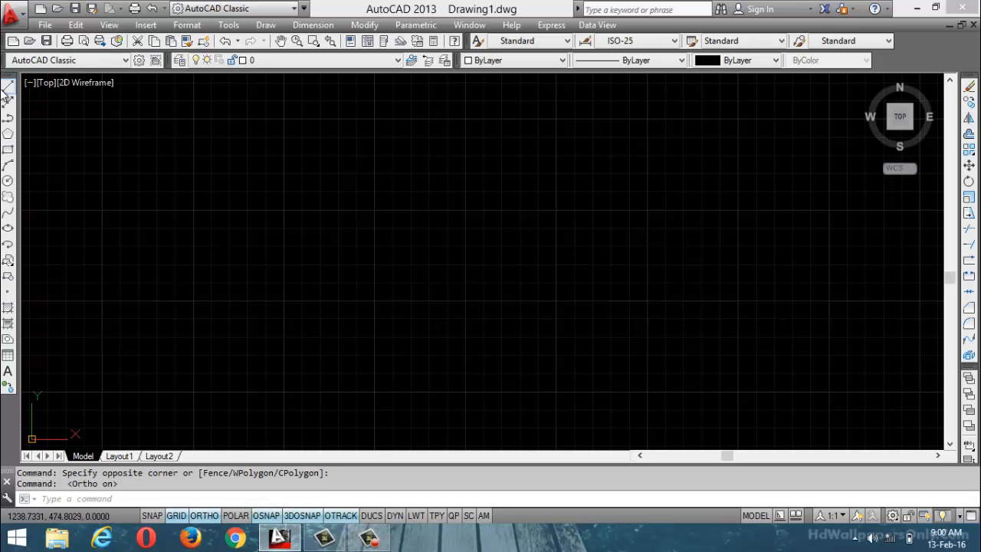
{"action": "left_click", "coordinate": [7, 87]}
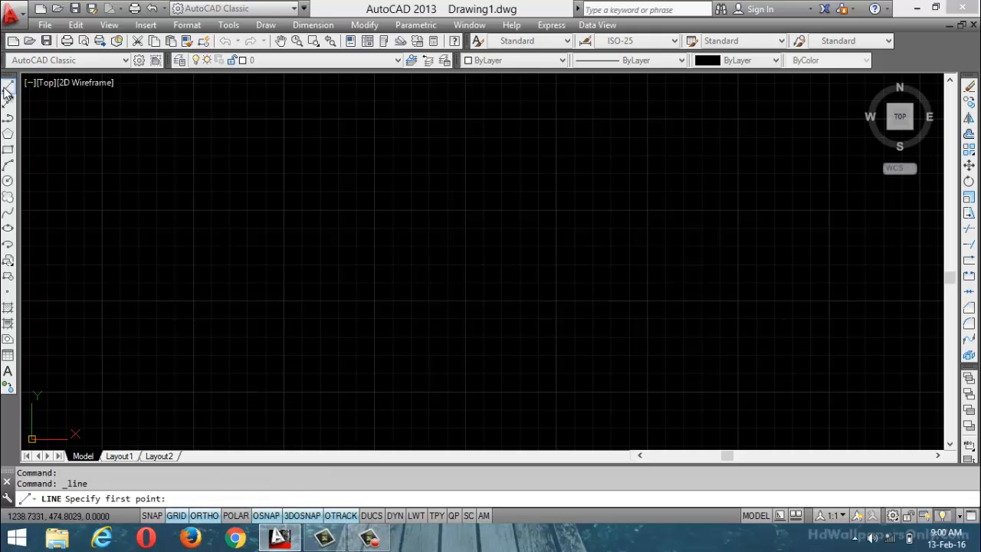
{"action": "left_click", "coordinate": [303, 311]}
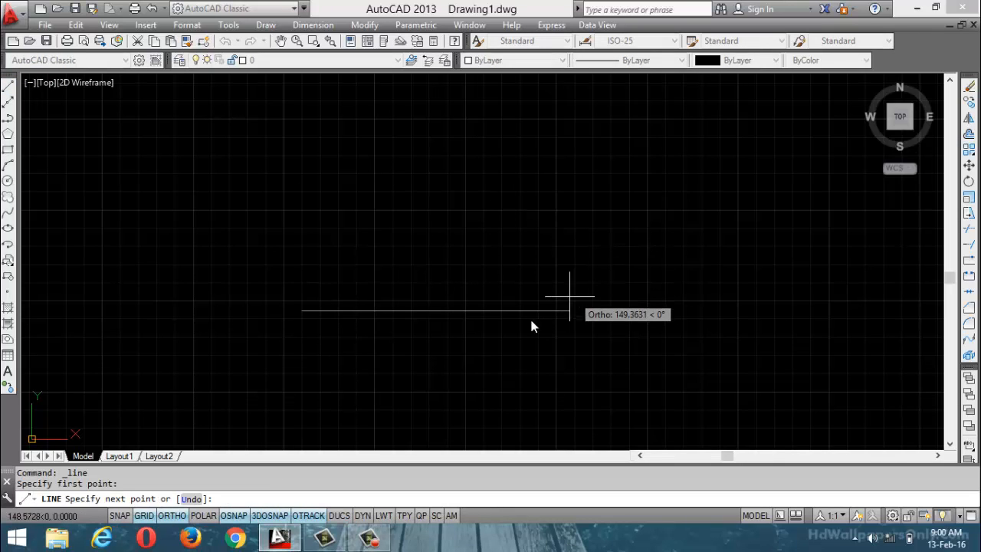
{"action": "scroll", "coordinate": [334, 324], "scroll_direction": "up", "scroll_amount": 5}
{"action": "scroll", "coordinate": [335, 326], "scroll_direction": "down", "scroll_amount": 4}
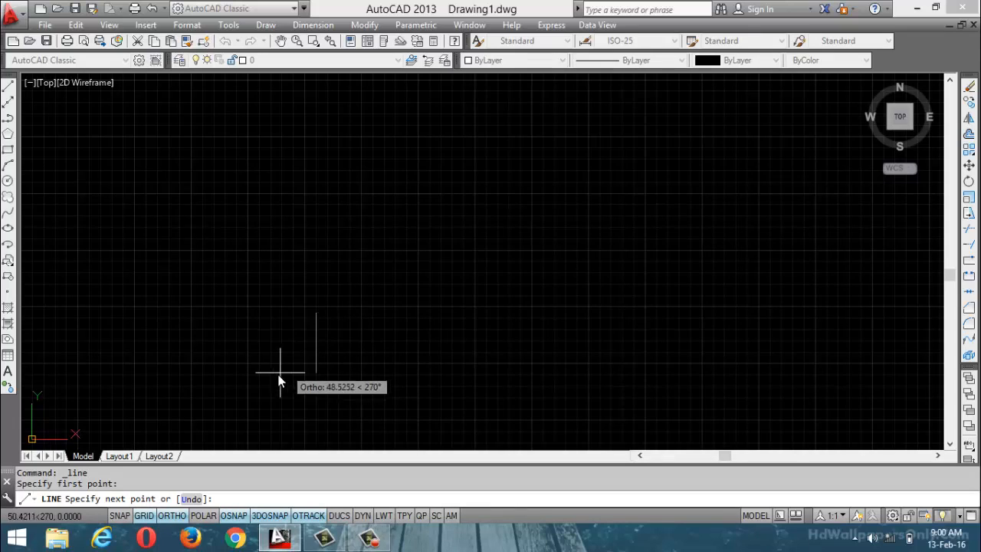
{"action": "type", "text": "2.10"}
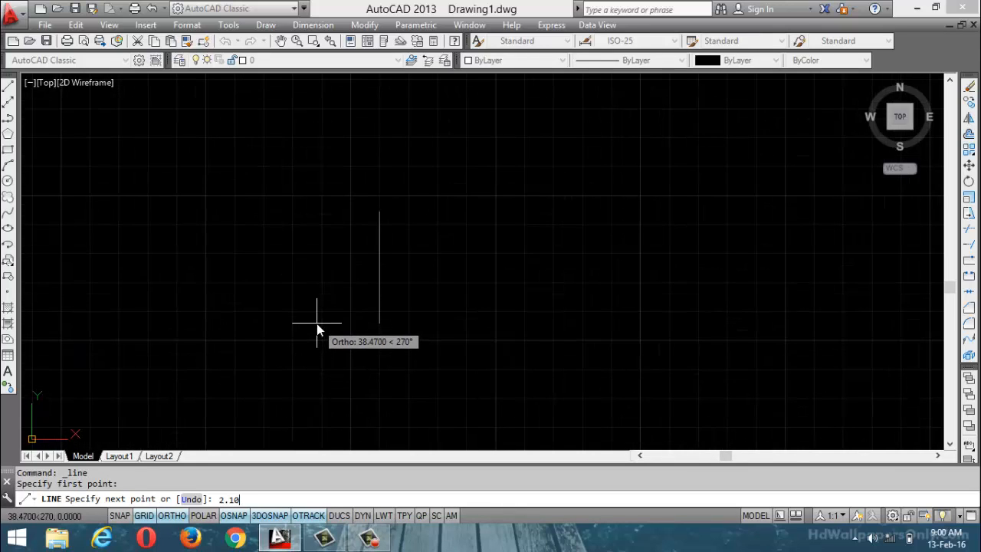
{"action": "key", "text": "Return"}
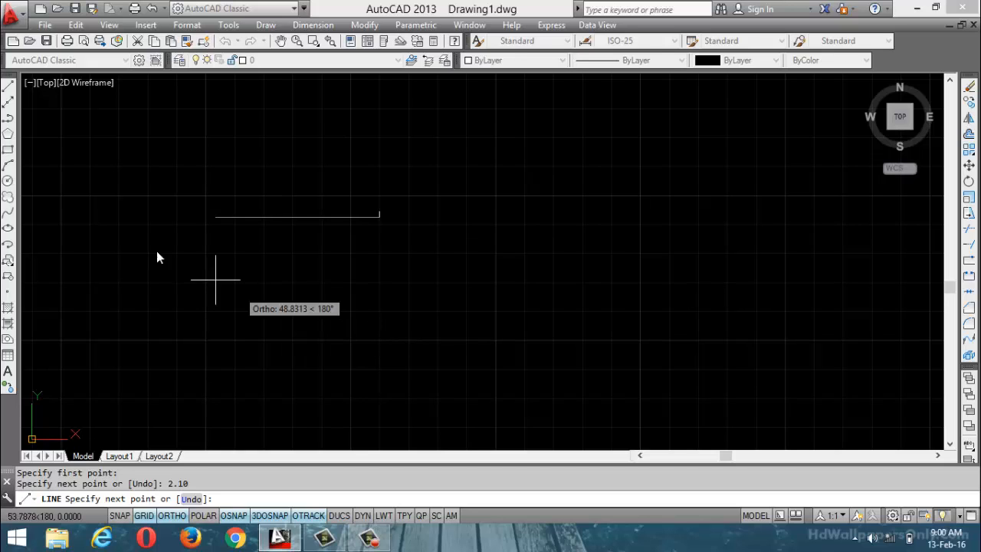
Step: Continue the line chain with orthogonal segments 3.80 to the left, 4.30 up and 4.10 to the right
{"action": "scroll", "coordinate": [381, 197], "scroll_direction": "up", "scroll_amount": 3}
{"action": "scroll", "coordinate": [331, 265], "scroll_direction": "up", "scroll_amount": 2}
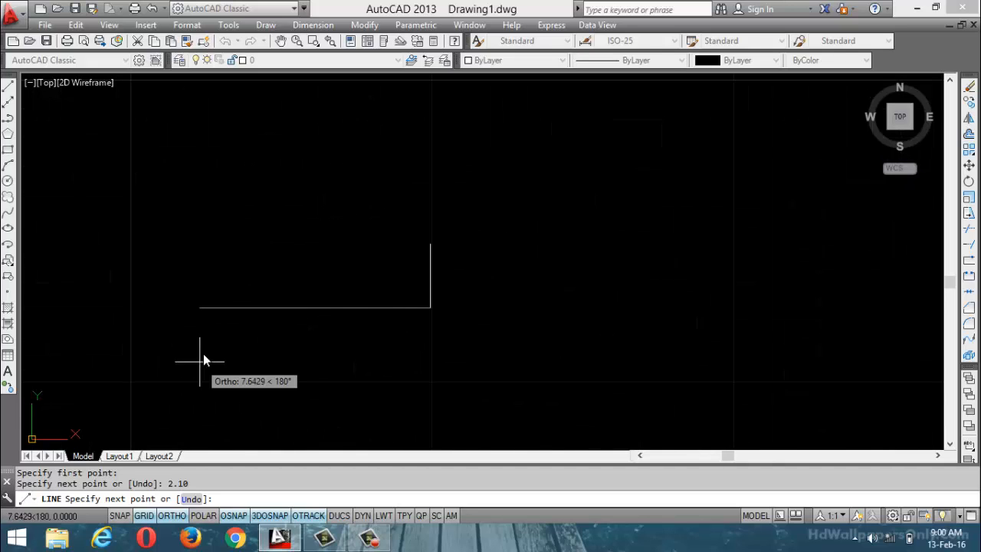
{"action": "type", "text": "3.80"}
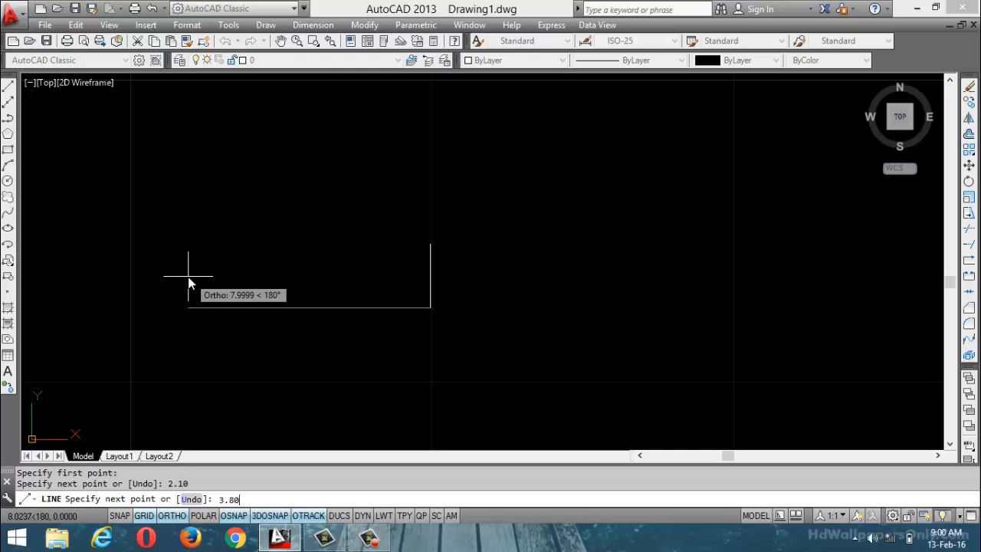
{"action": "key", "text": "Return"}
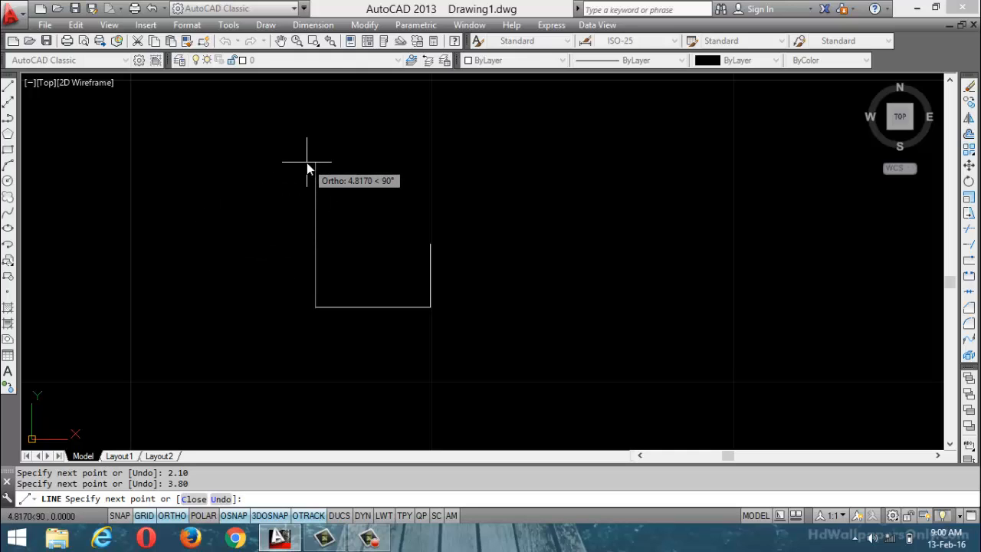
{"action": "type", "text": "4.30"}
{"action": "key", "text": "Return"}
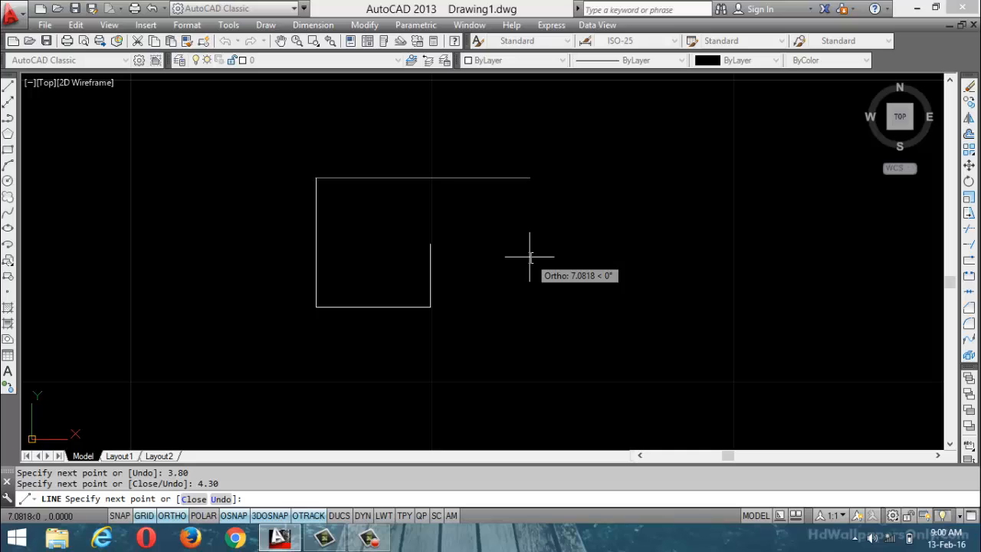
{"action": "type", "text": "4.10"}
{"action": "key", "text": "Return"}
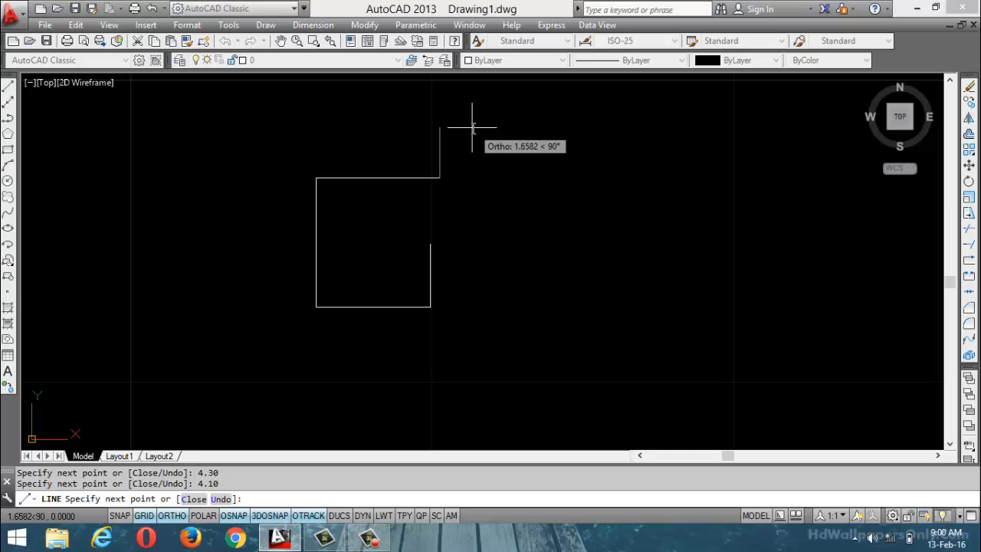
Step: Add a 0.30 segment up, 4.10 back to the left, 2.30 up and 3.80 to the right for the upper compartment
{"action": "type", "text": "0.3"}
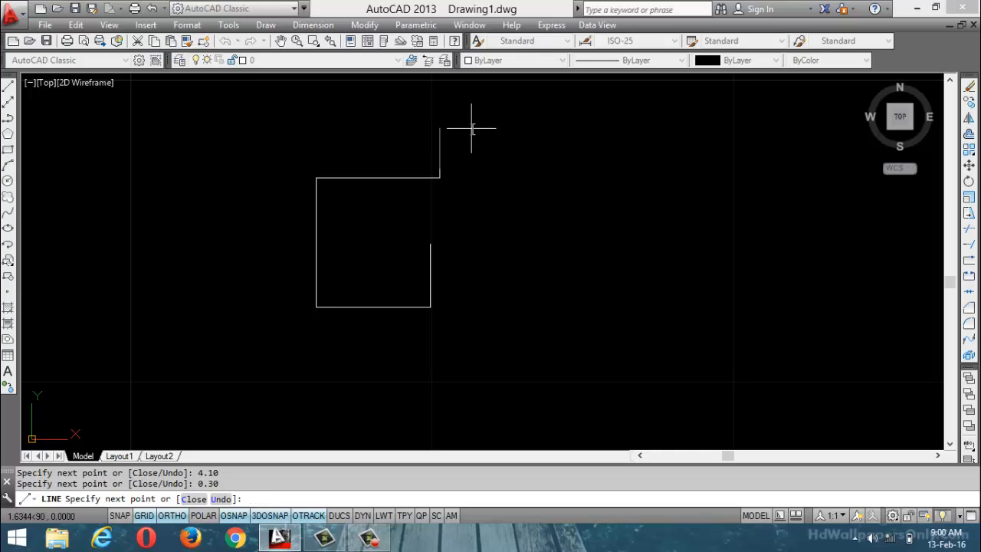
{"action": "key", "text": "Return"}
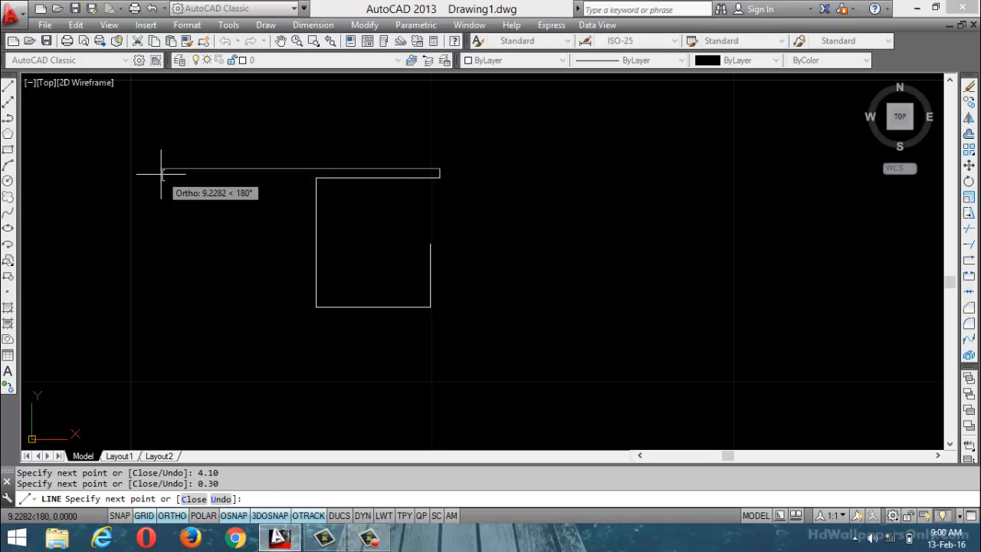
{"action": "type", "text": "4.1"}
{"action": "key", "text": "Return"}
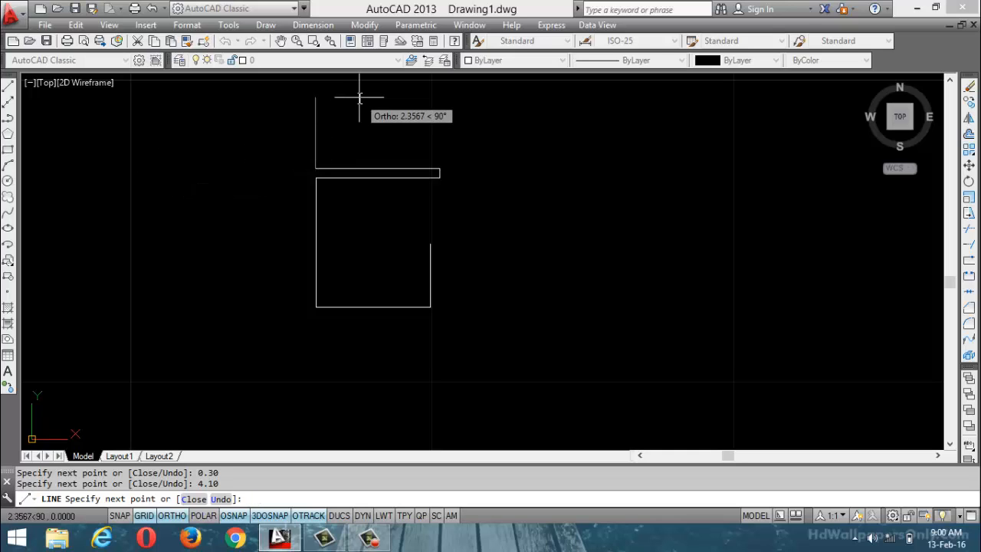
{"action": "type", "text": "2.3"}
{"action": "key", "text": "Return"}
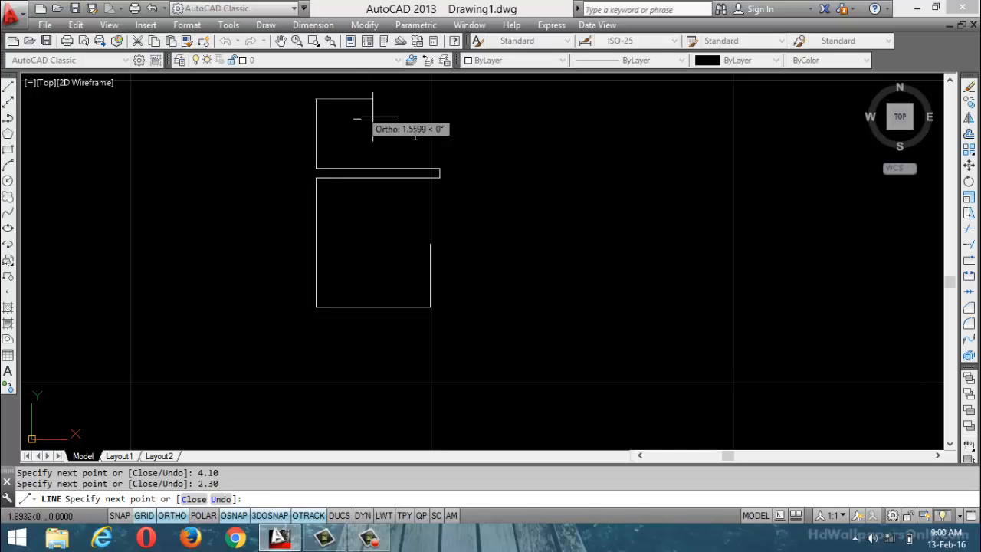
{"action": "type", "text": "3.80"}
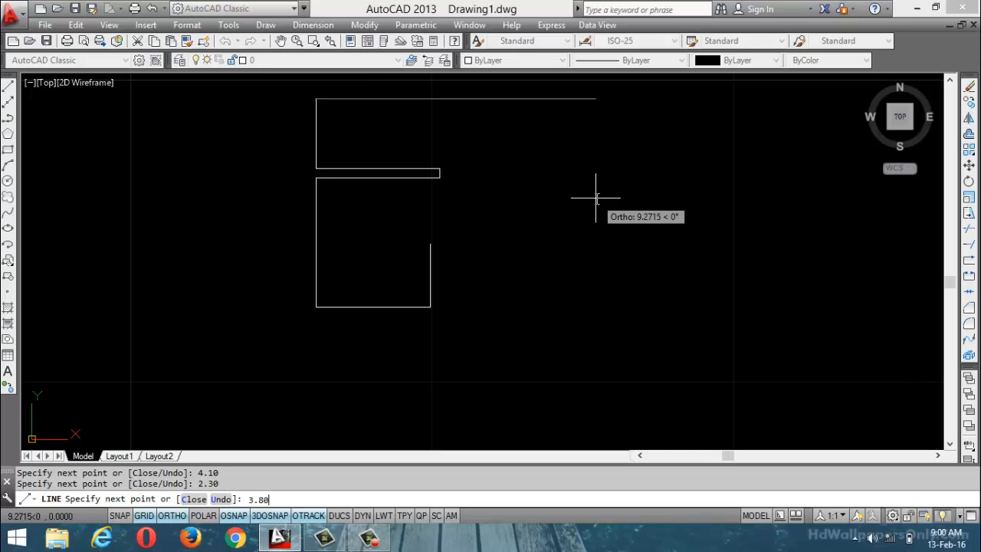
{"action": "key", "text": "Return"}
Step: Extend the outline with segments 1.40 down, 0.30 to the right, 1.40 up and 4.30 to the right
{"action": "scroll", "coordinate": [471, 241], "scroll_direction": "down", "scroll_amount": 2}
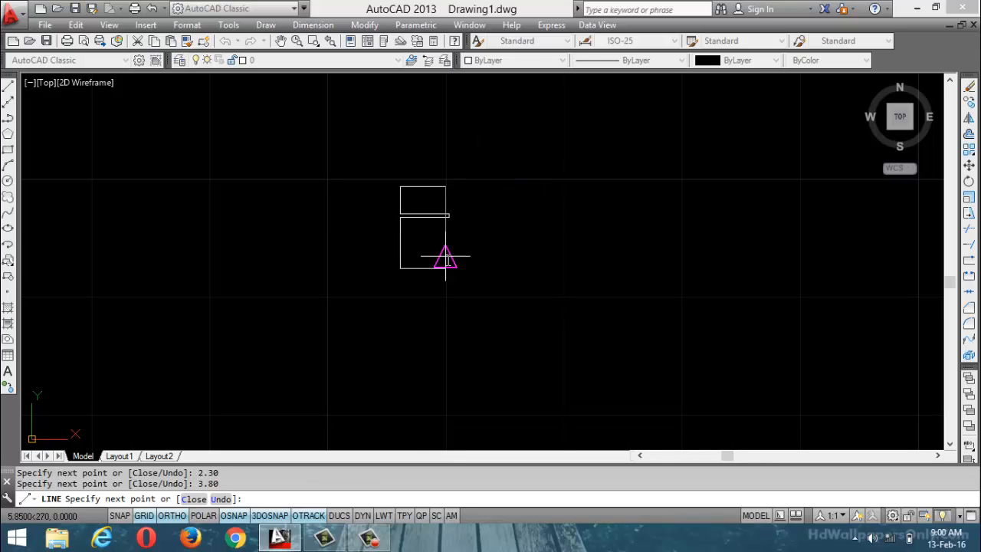
{"action": "scroll", "coordinate": [445, 249], "scroll_direction": "up", "scroll_amount": 4}
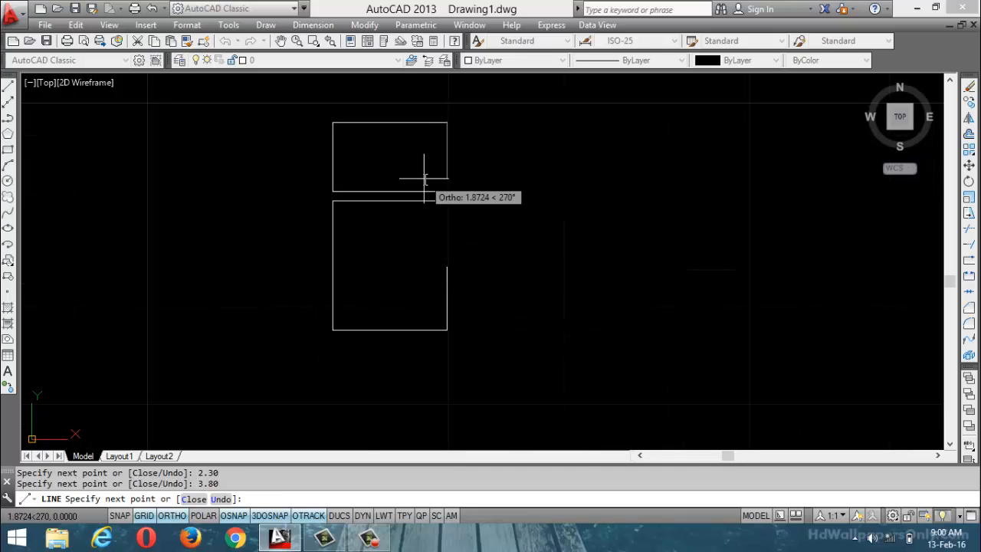
{"action": "type", "text": "1.40"}
{"action": "key", "text": "Return"}
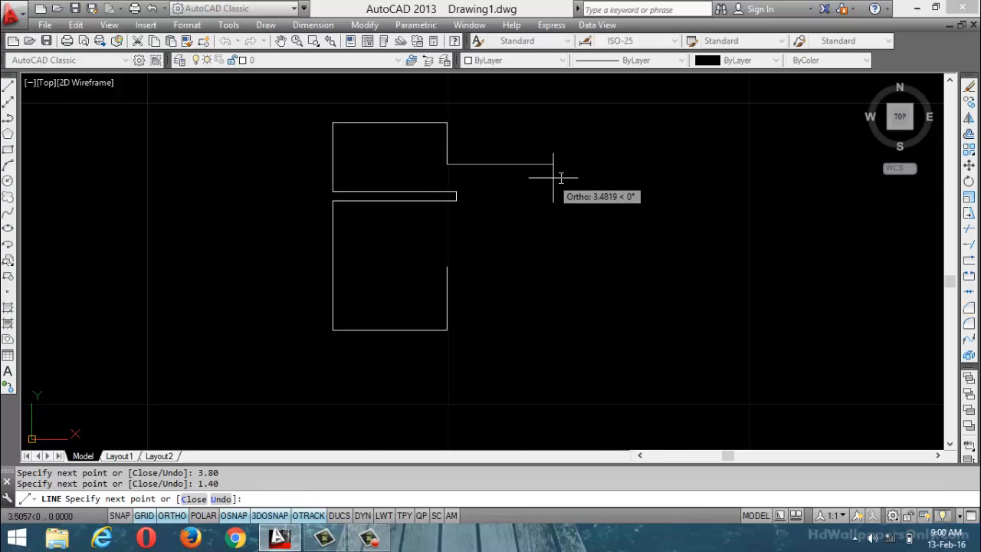
{"action": "type", "text": "0.30"}
{"action": "key", "text": "Return"}
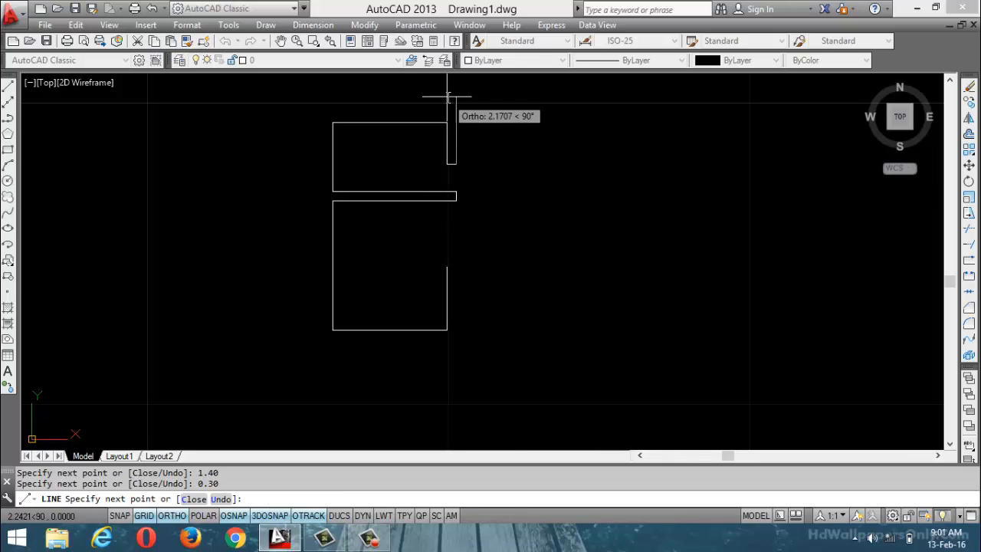
{"action": "type", "text": "1."}
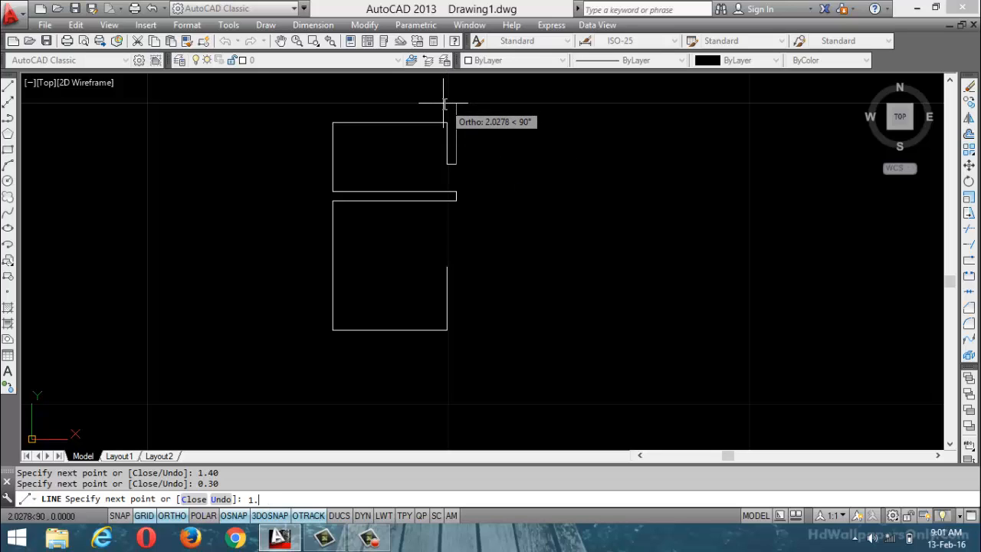
{"action": "type", "text": "40"}
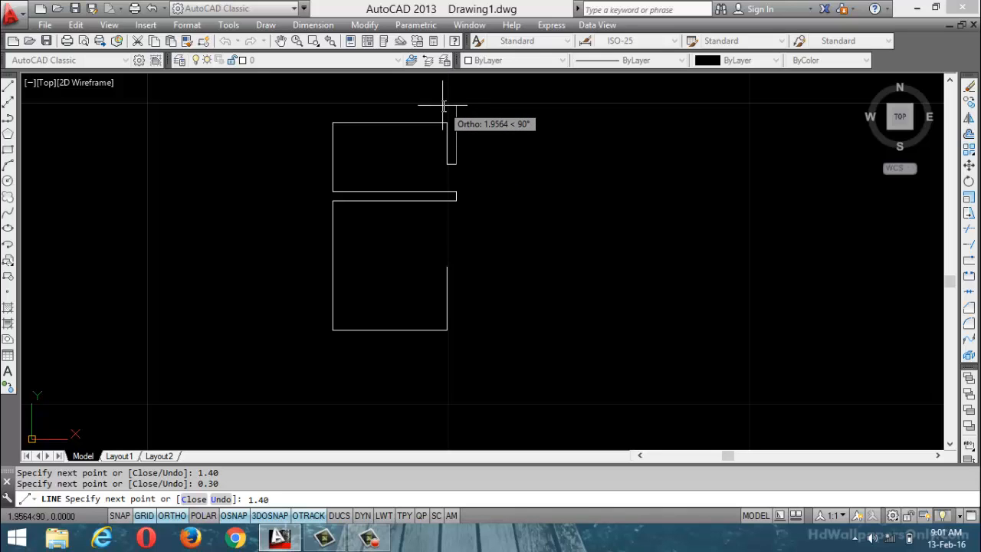
{"action": "key", "text": "Return"}
{"action": "type", "text": "4.3"}
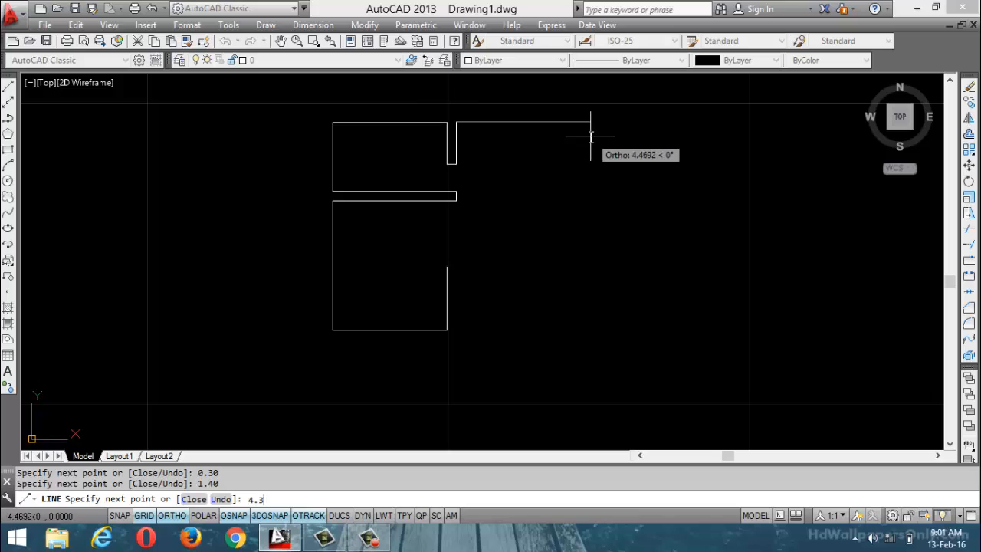
{"action": "type", "text": "0"}
{"action": "key", "text": "Return"}
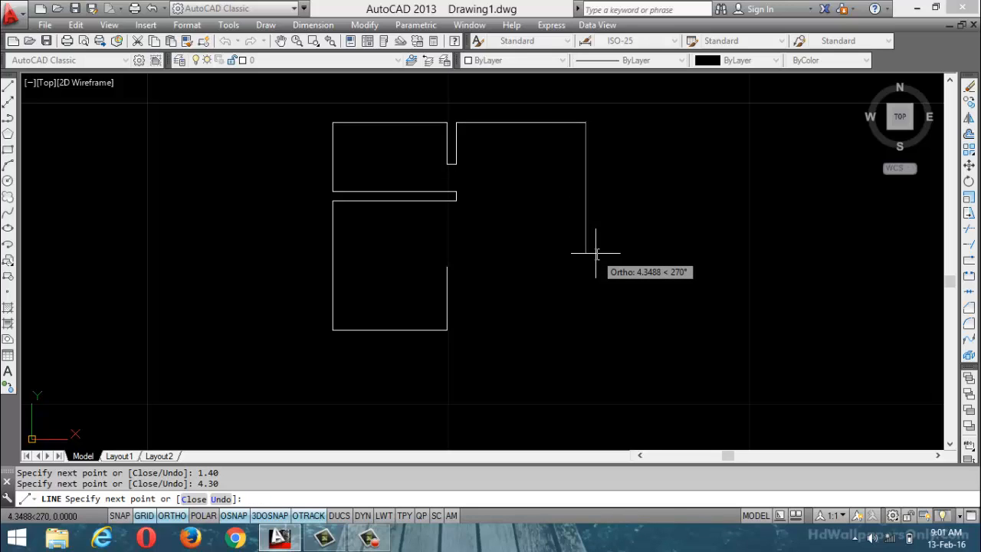
Step: Continue the outline with orthogonal segments 3.50 down, 4.60 to the left, 0.3 down and 4.9 to the right
{"action": "type", "text": "3.50"}
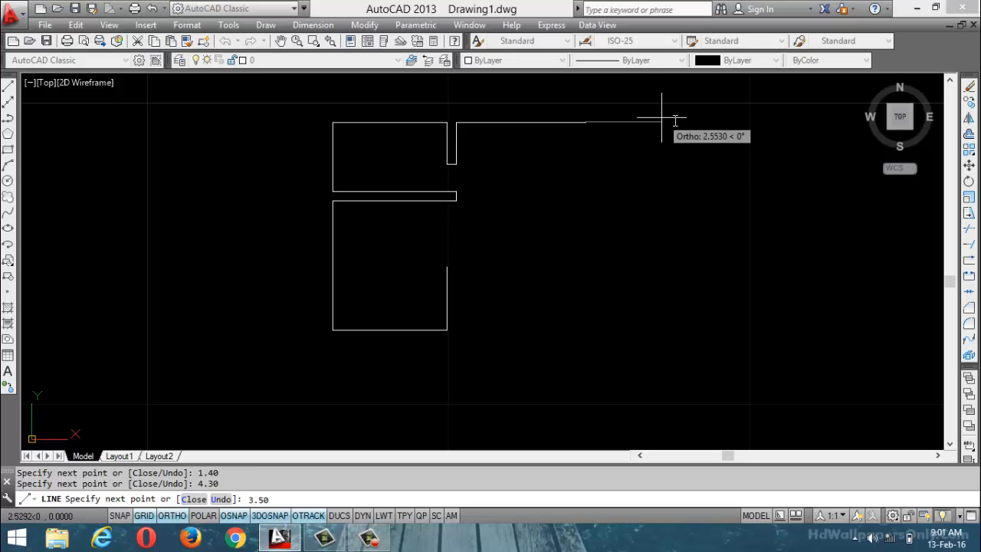
{"action": "key", "text": "Return"}
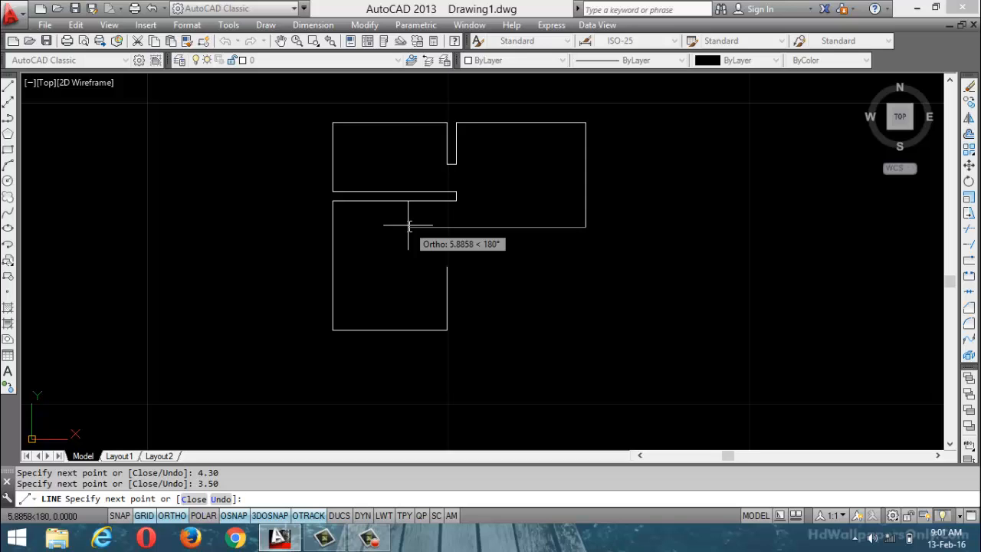
{"action": "type", "text": "4.60"}
{"action": "key", "text": "Return"}
{"action": "type", "text": "0.3"}
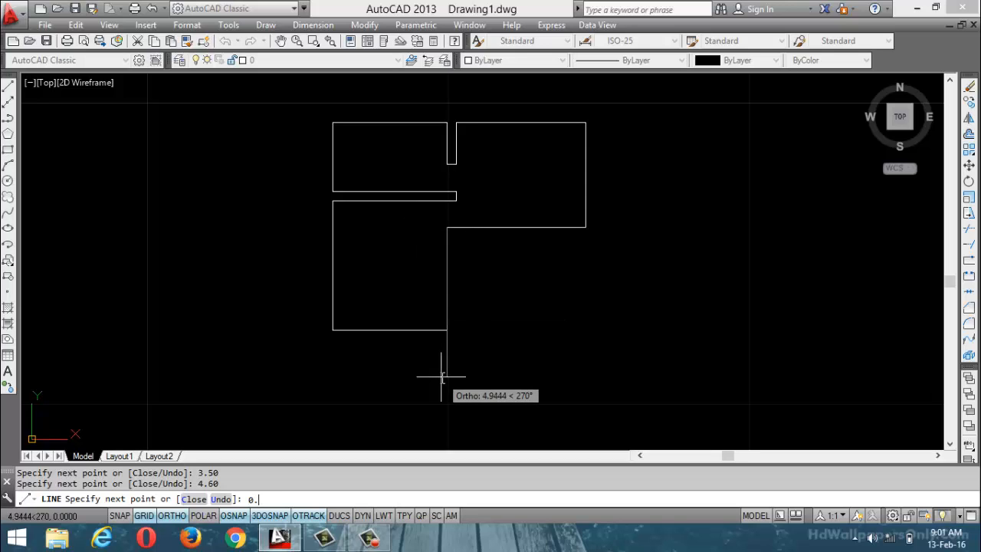
{"action": "key", "text": "Return"}
{"action": "type", "text": "4.9"}
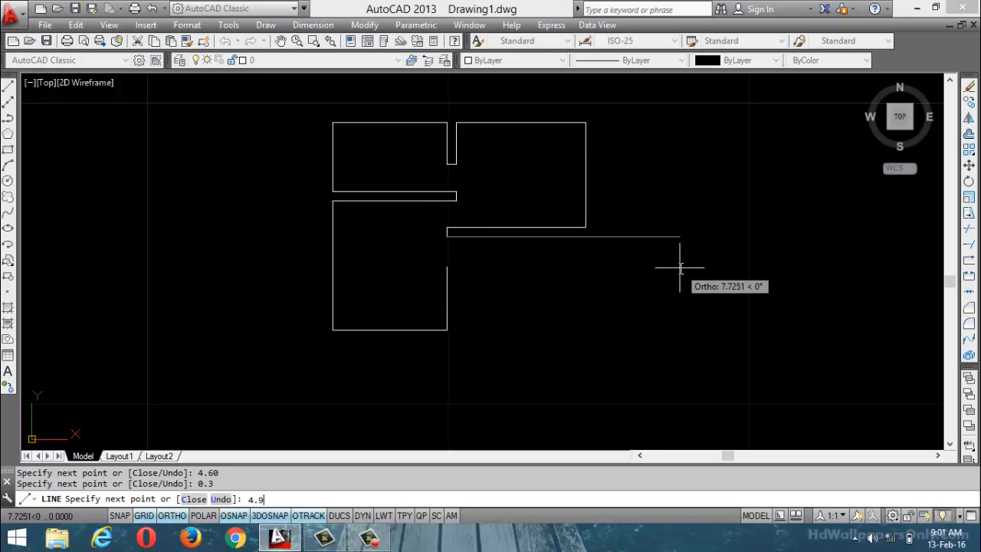
{"action": "key", "text": "Return"}
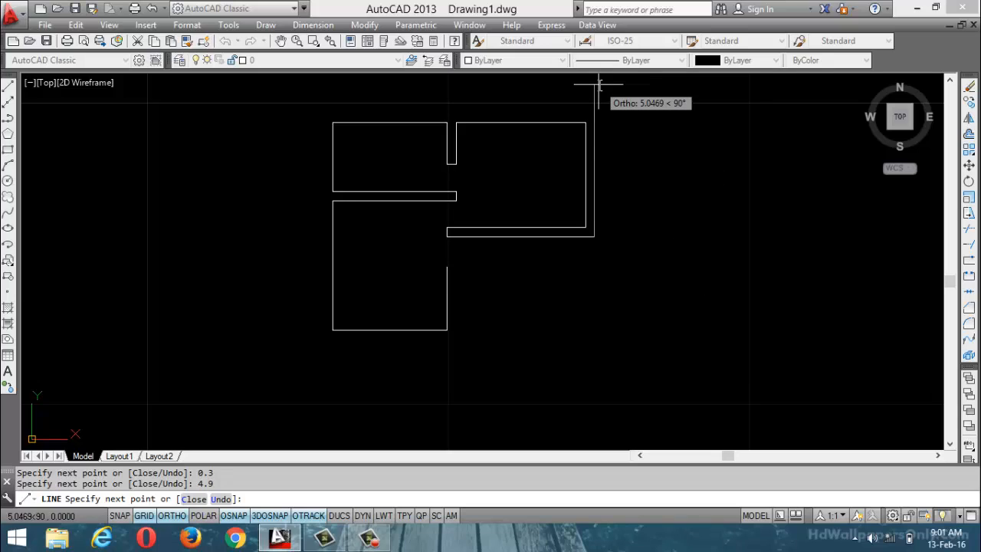
Step: Draw the outer wall segments 4.10 up, 9 to the left and 7.50 down around the compartments
{"action": "type", "text": "4.10"}
{"action": "key", "text": "Return"}
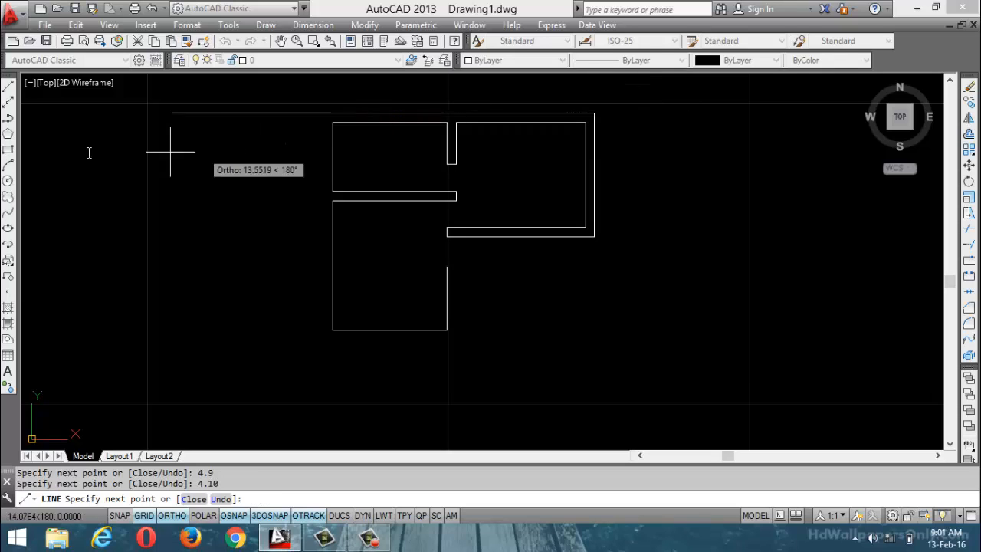
{"action": "type", "text": "9"}
{"action": "key", "text": "Return"}
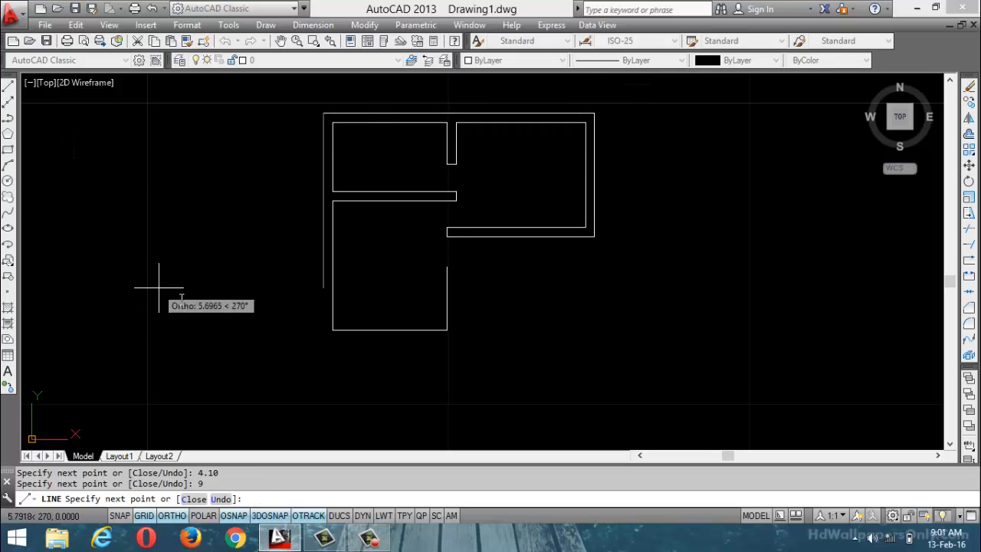
{"action": "type", "text": "7"}
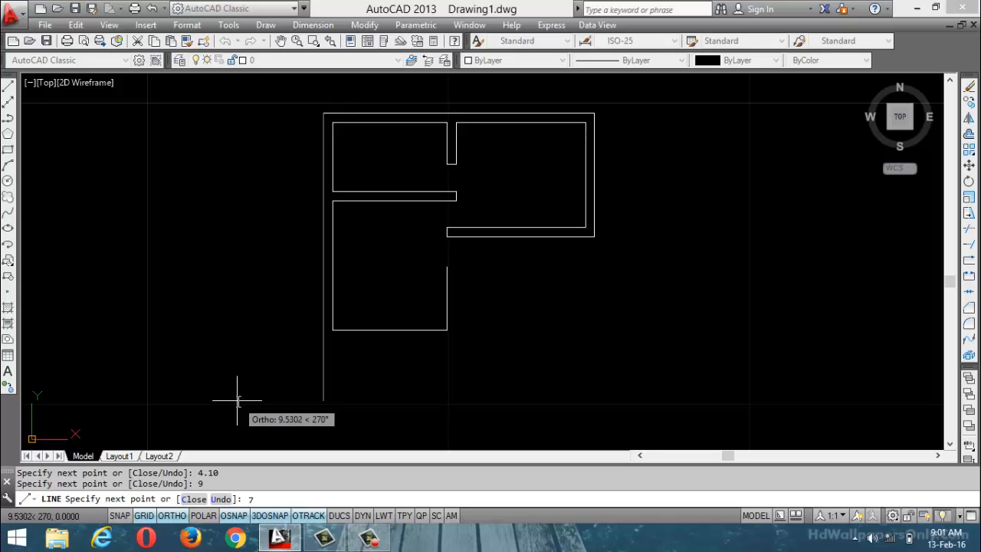
{"action": "type", "text": ".50"}
{"action": "key", "text": "Return"}
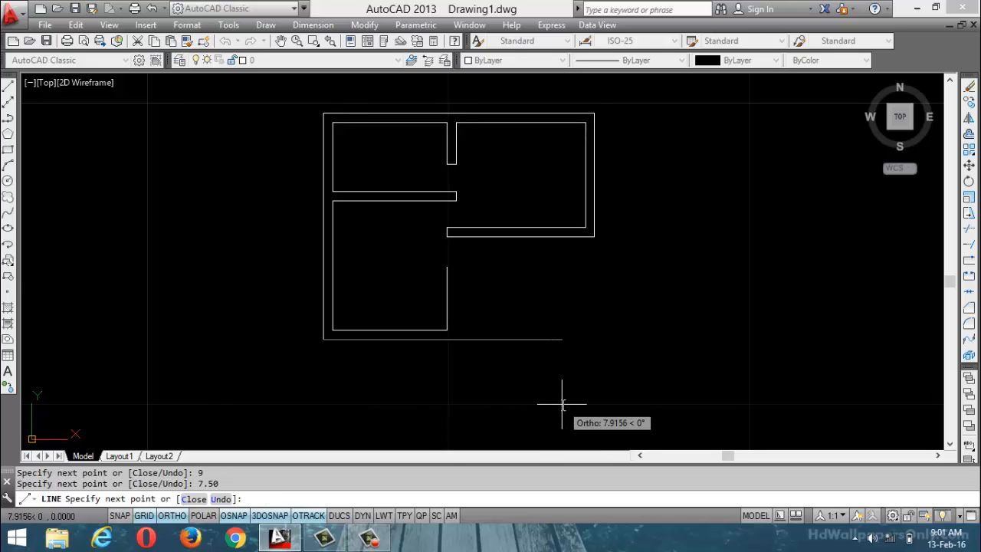
Step: Add segments 4.40 to the right and 2.40 up, and close the outline back to its starting point
{"action": "type", "text": "4.40"}
{"action": "key", "text": "Return"}
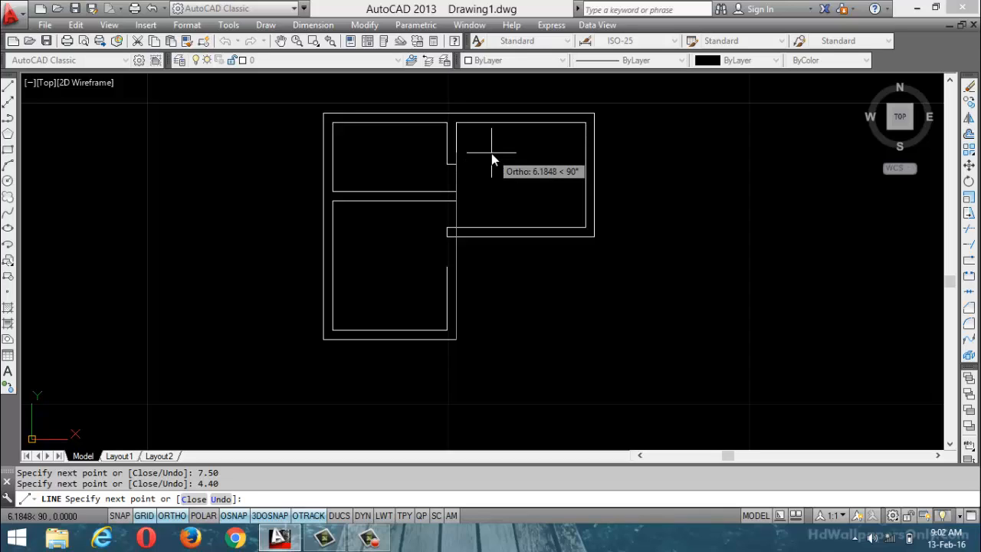
{"action": "type", "text": "2.4"}
{"action": "key", "text": "Return"}
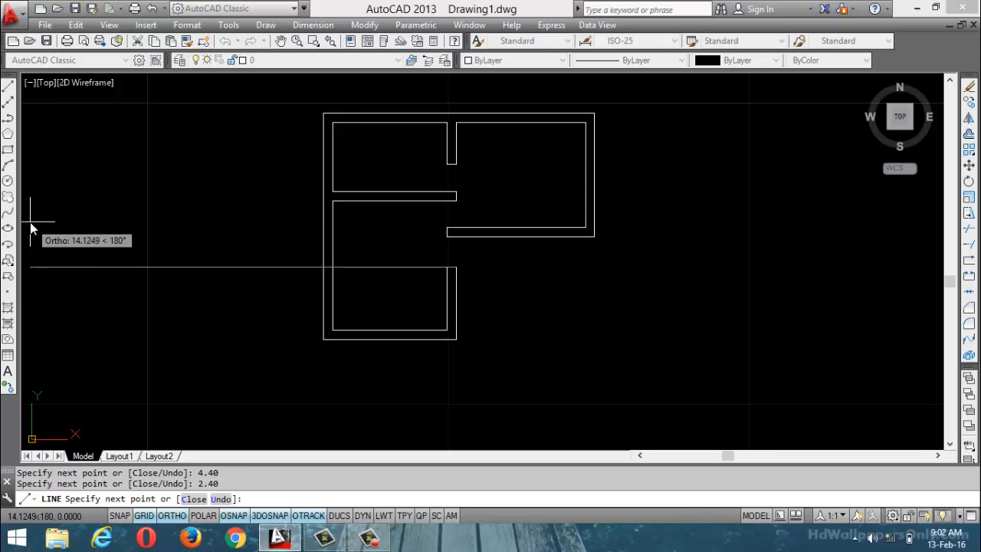
{"action": "type", "text": "c"}
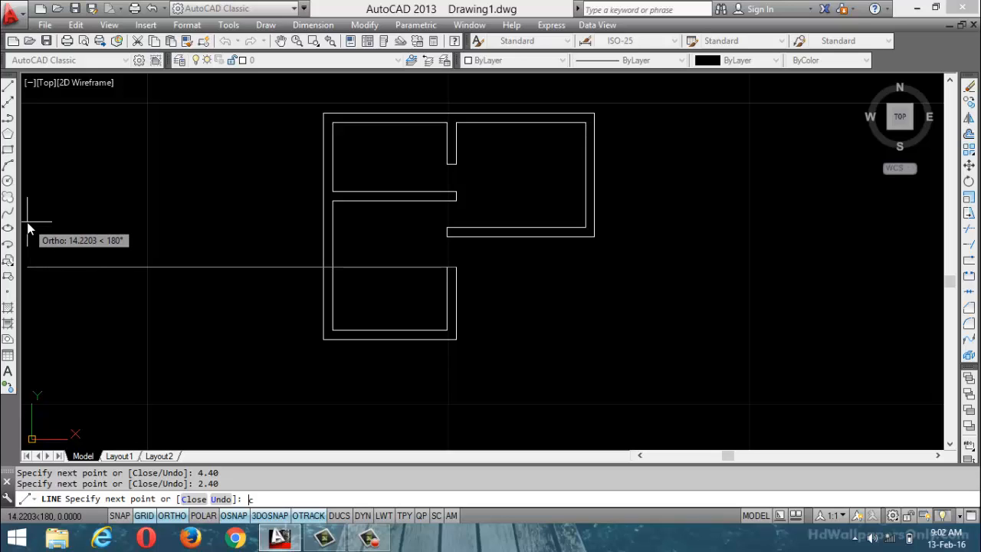
{"action": "key", "text": "Return"}
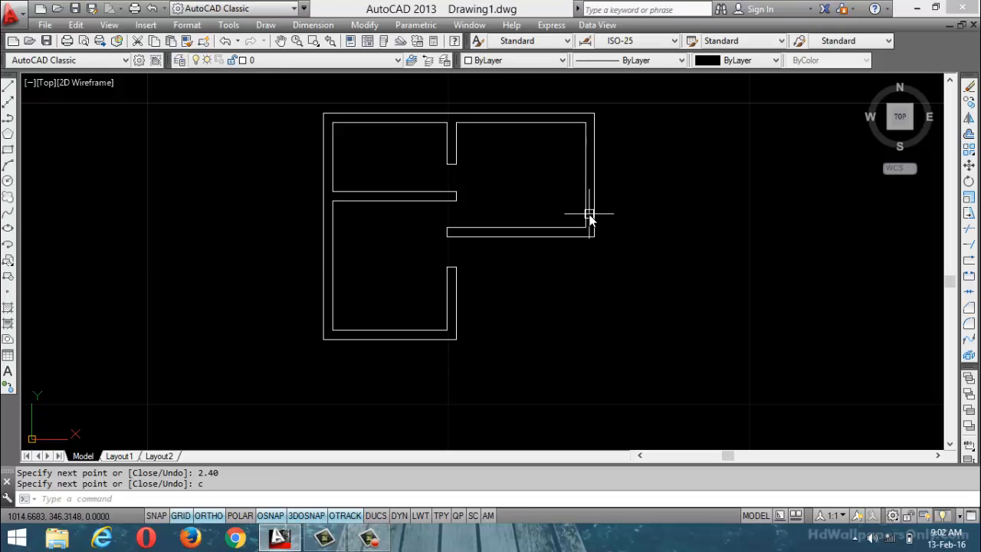
Step: Select all lines of the finished floor-plan outline and erase them from the drawing
{"action": "scroll", "coordinate": [590, 216], "scroll_direction": "up", "scroll_amount": 3}
{"action": "scroll", "coordinate": [582, 190], "scroll_direction": "down", "scroll_amount": 3}
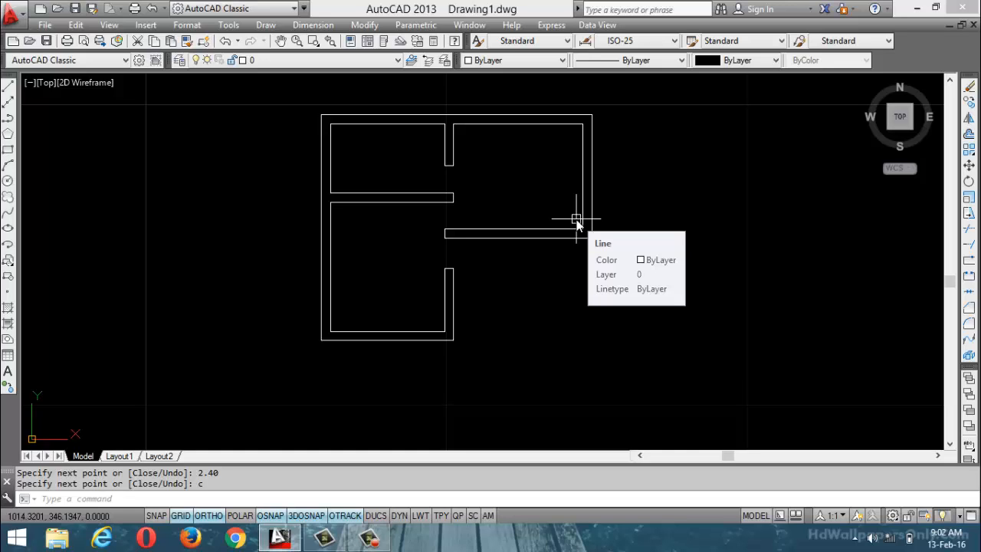
{"action": "key", "text": "Escape"}
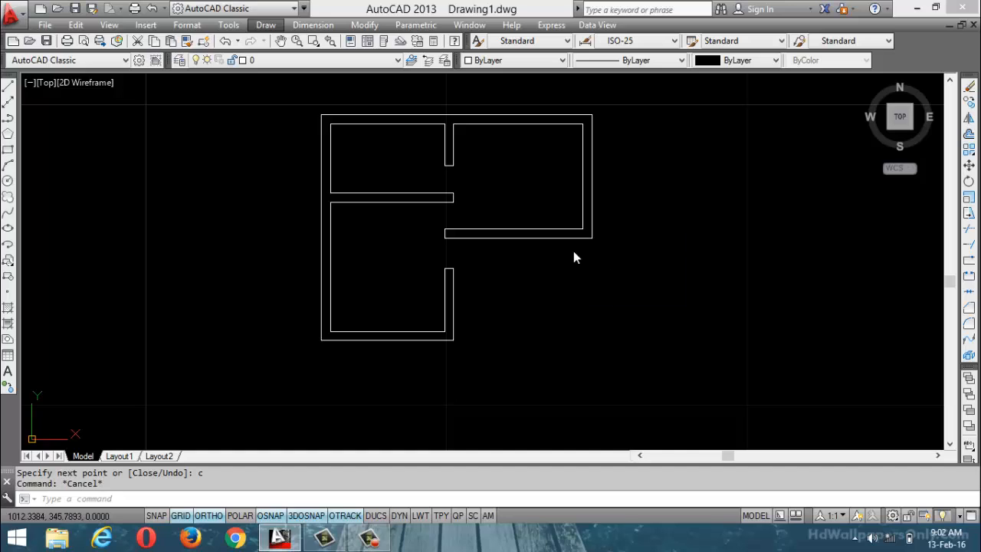
{"action": "left_click", "coordinate": [558, 351]}
{"action": "key", "text": "Escape"}
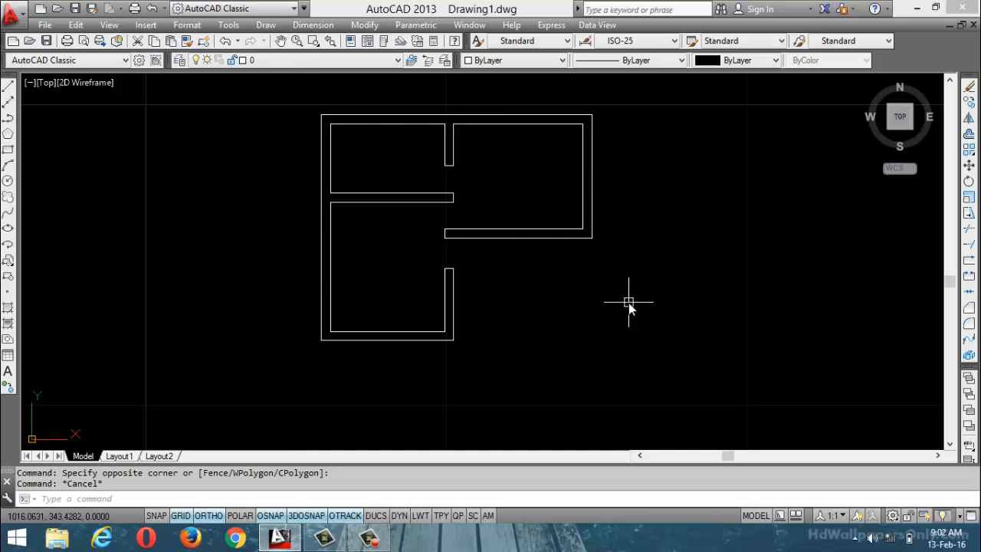
{"action": "key", "text": "ctrl+a"}
{"action": "key", "text": "Delete"}
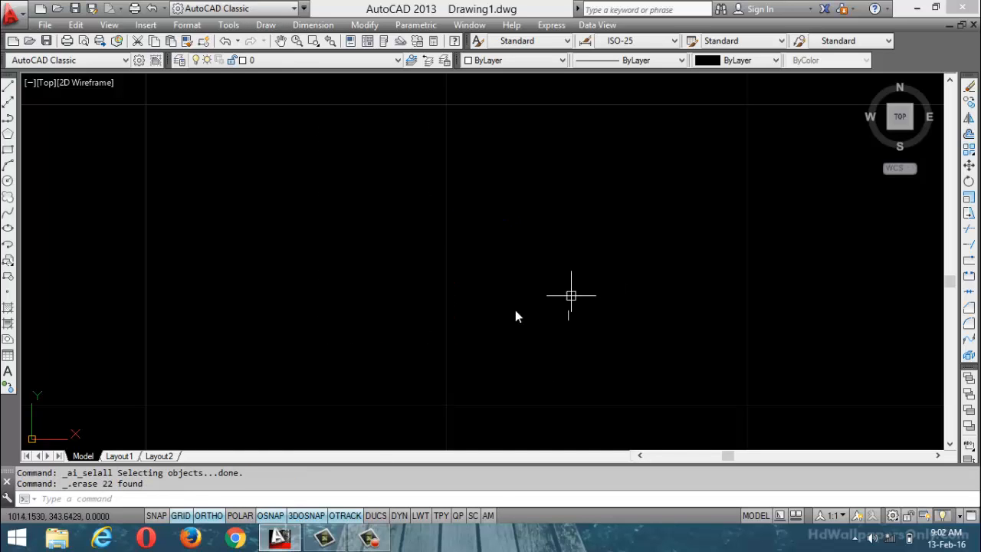
Step: Turn on polar tracking and set its increment angle to 45 degrees
{"action": "left_click", "coordinate": [242, 515]}
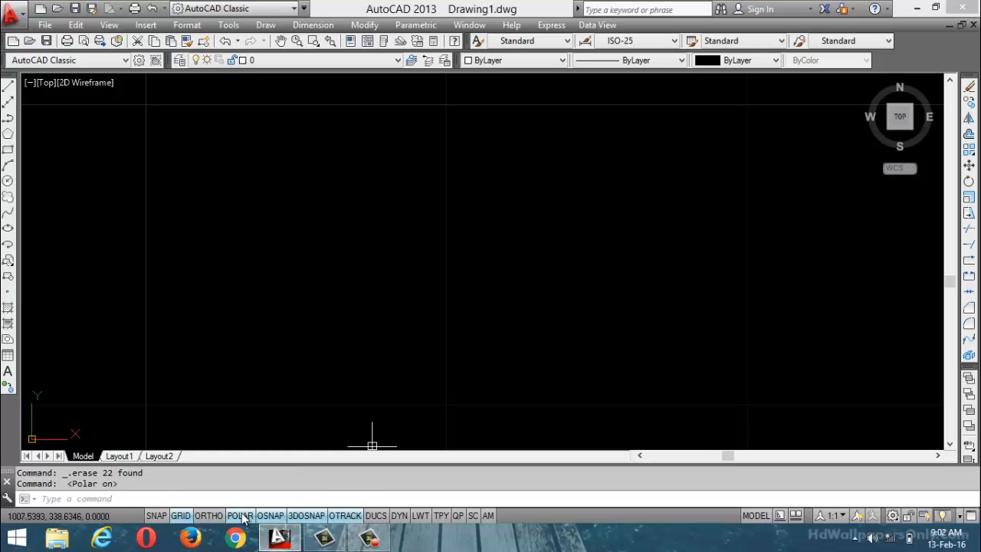
{"action": "right_click", "coordinate": [242, 515]}
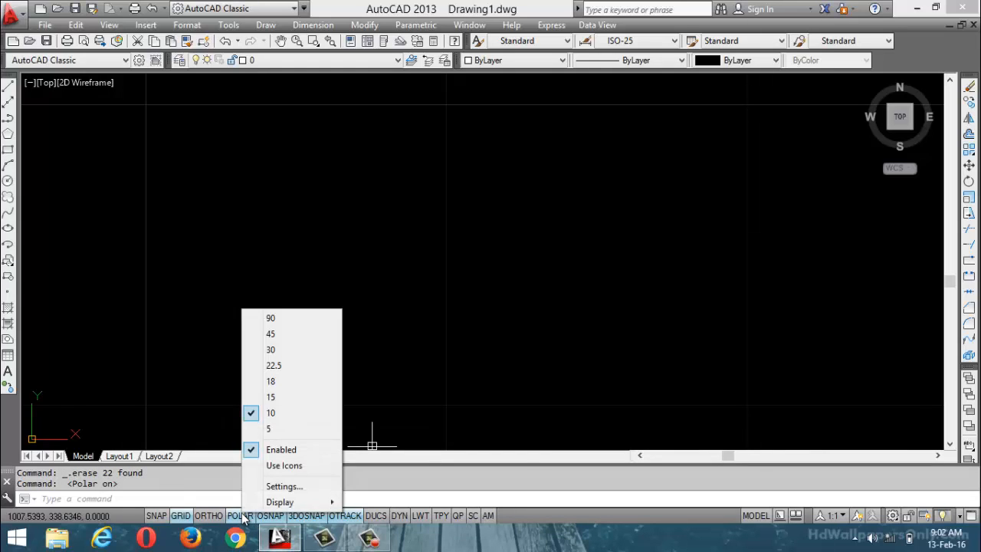
{"action": "left_click", "coordinate": [275, 490]}
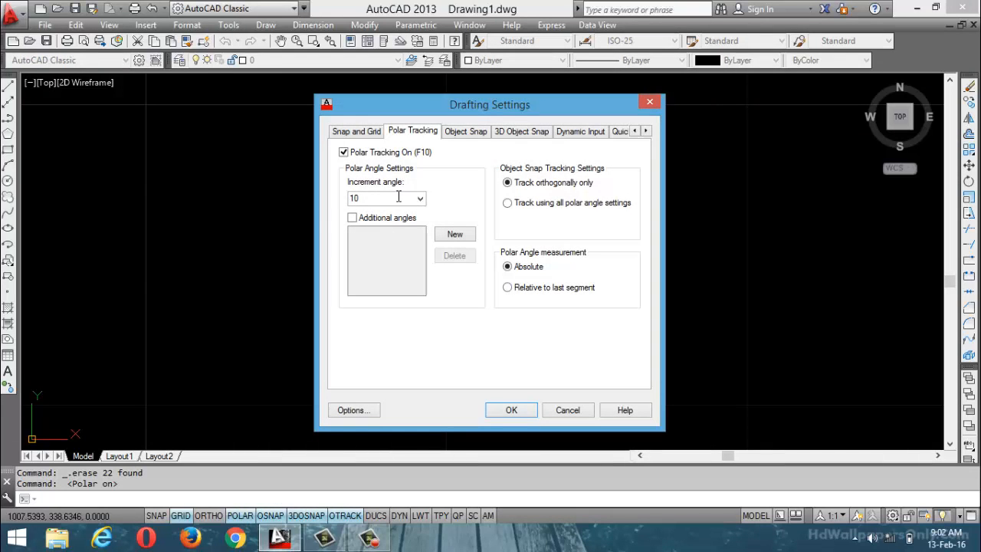
{"action": "type", "text": "45"}
{"action": "left_click", "coordinate": [512, 414]}
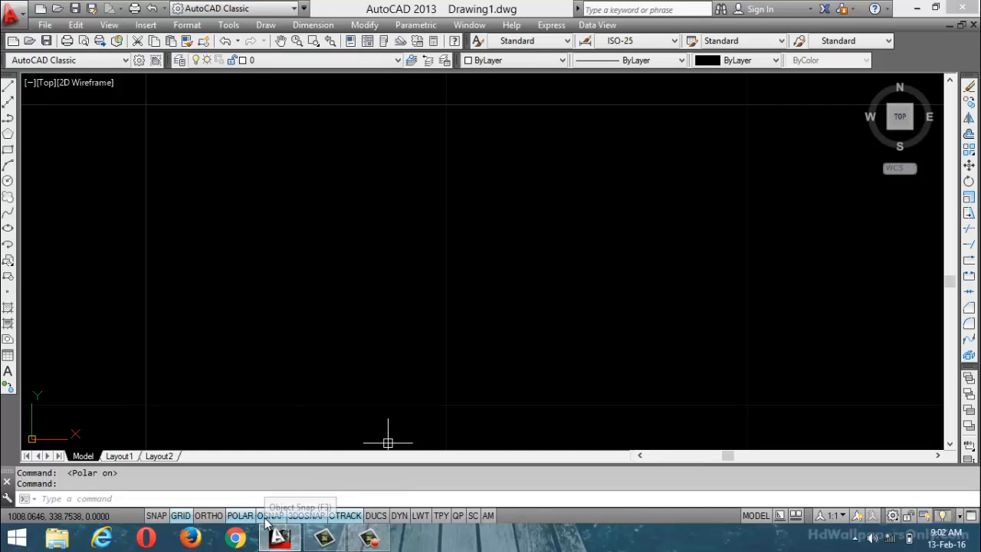
Step: Start a new line chain in the empty drawing with segments 1.5 to the right and 1.1 at 45°
{"action": "mouse_move", "coordinate": [278, 536]}
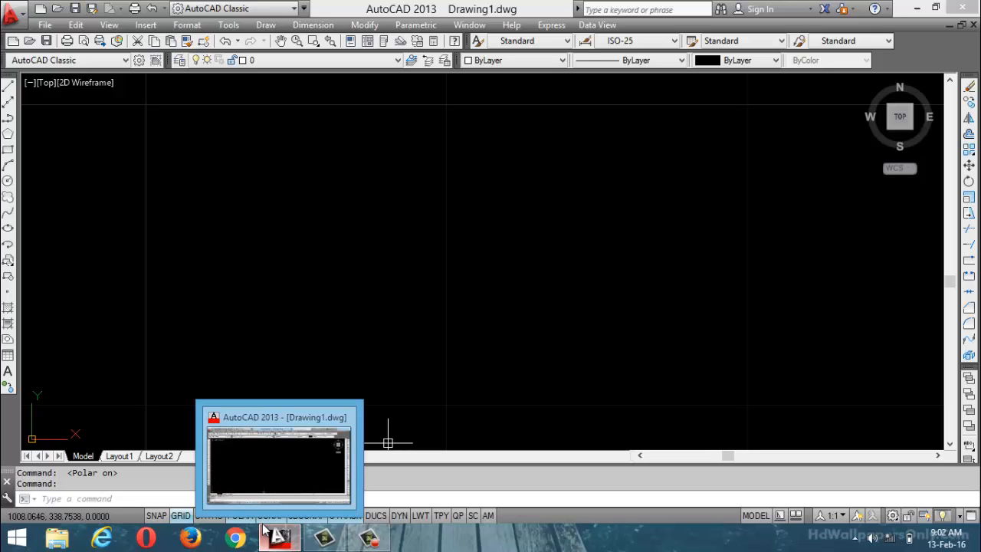
{"action": "left_click", "coordinate": [7, 86]}
{"action": "left_click", "coordinate": [372, 318]}
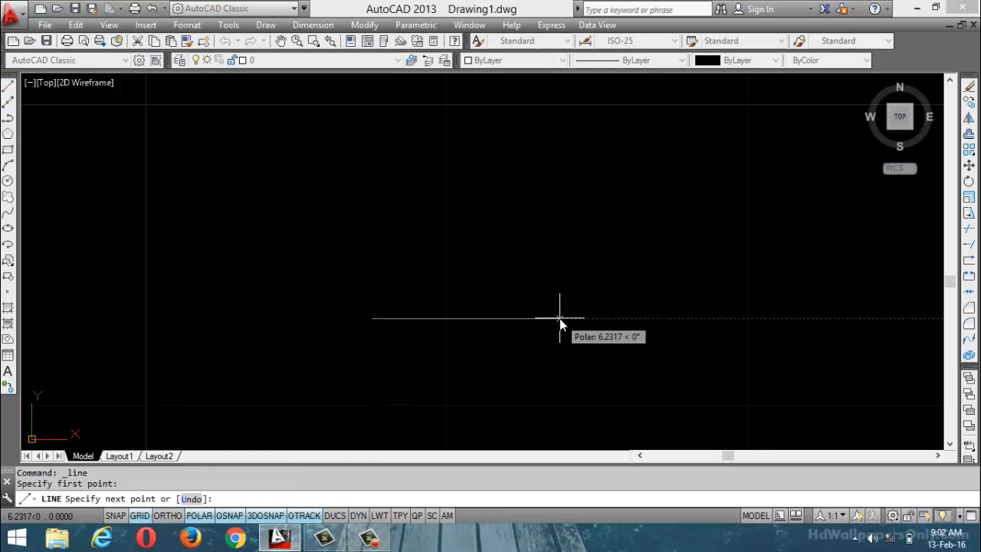
{"action": "type", "text": "1.5"}
{"action": "key", "text": "Return"}
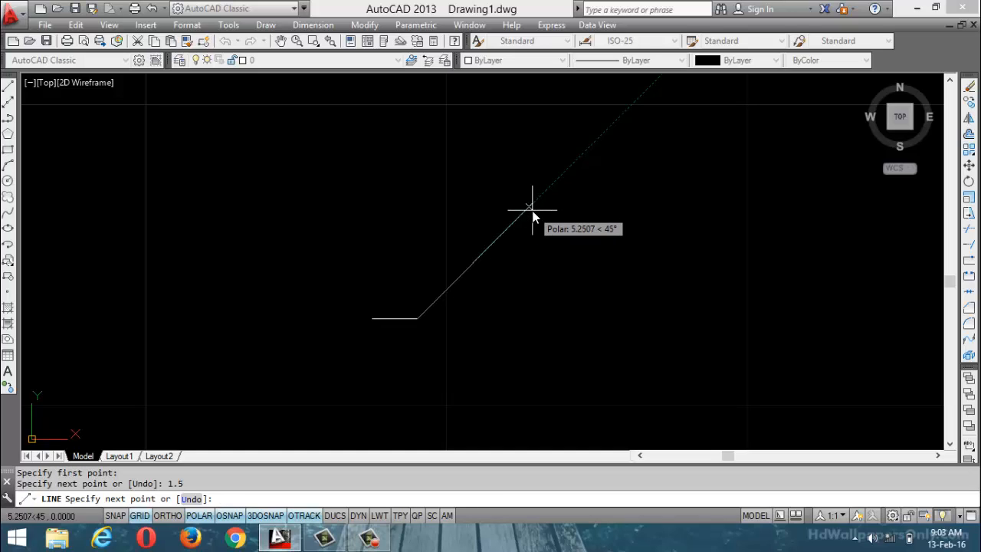
{"action": "type", "text": "1.1"}
{"action": "key", "text": "Return"}
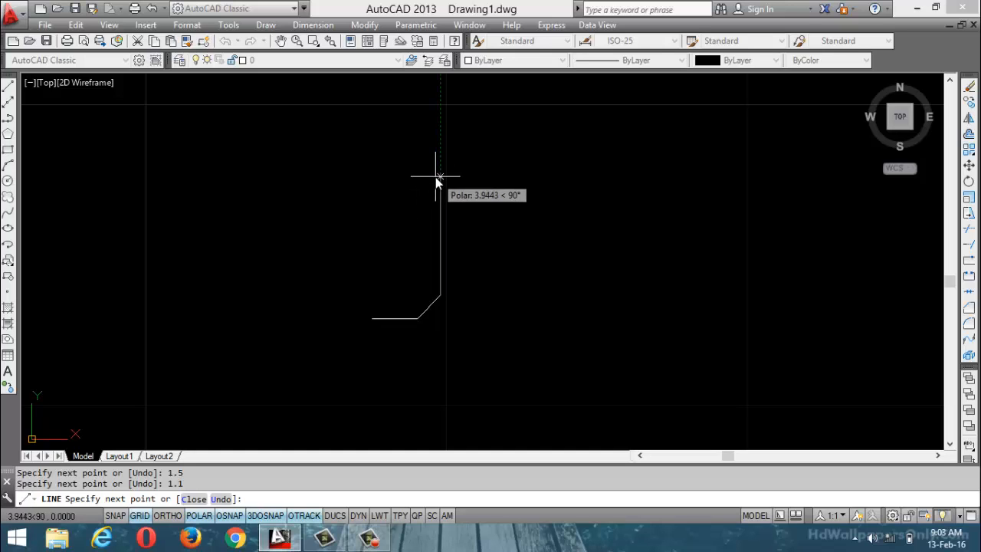
Step: Continue the chain with 1-unit segments up, to the left and up to form the start of the notch
{"action": "type", "text": "1"}
{"action": "key", "text": "Return"}
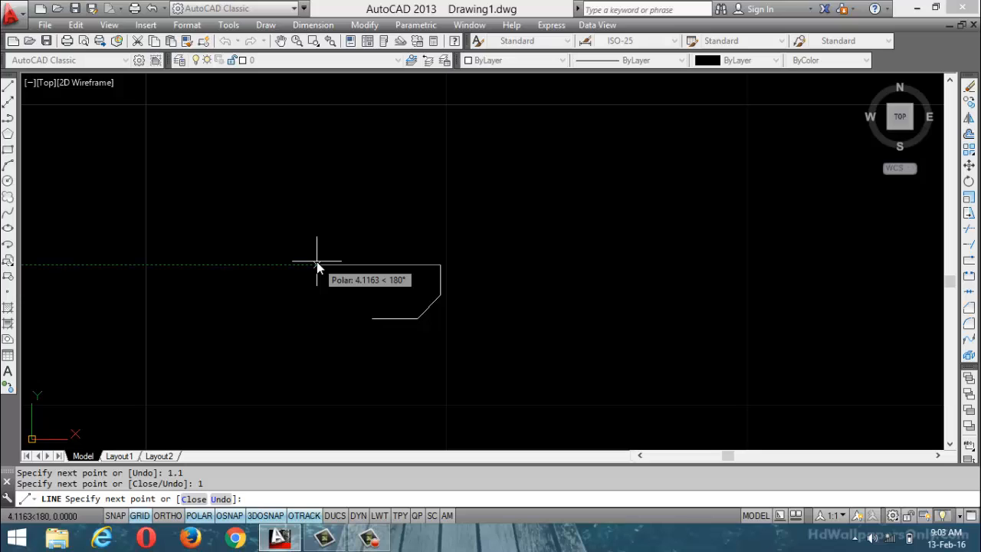
{"action": "type", "text": "1"}
{"action": "key", "text": "Return"}
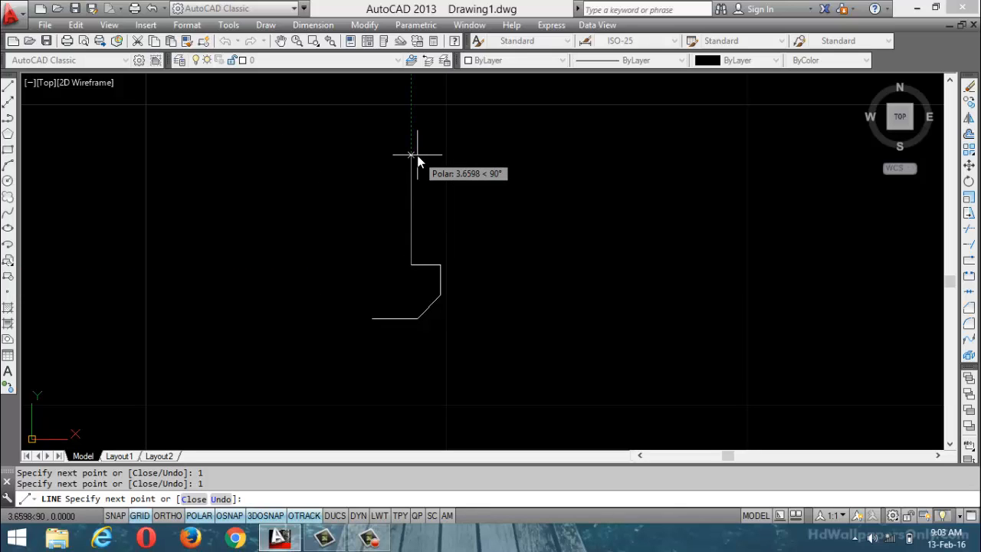
{"action": "type", "text": "1"}
{"action": "key", "text": "Return"}
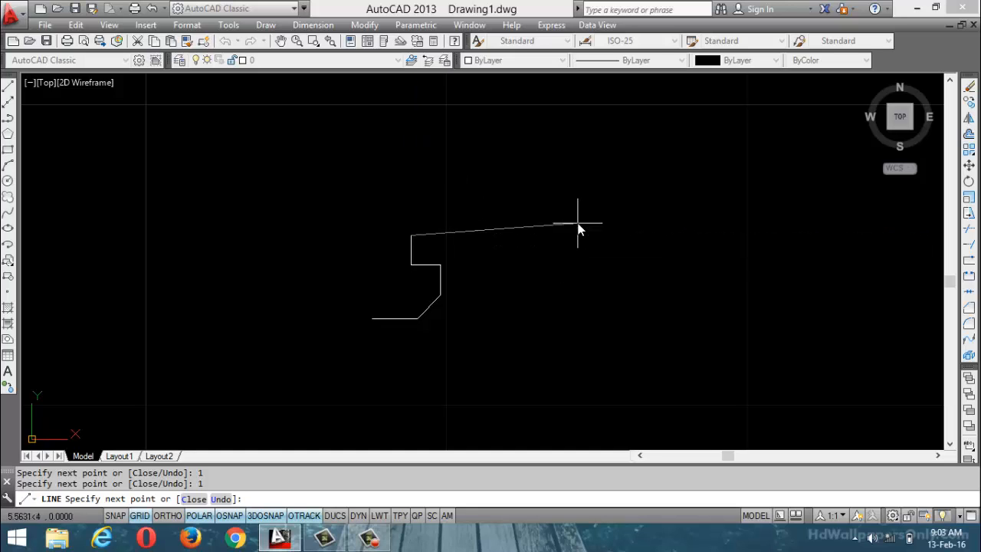
Step: Complete the notch with segments 1 to the right and 1 up, and add a 1.1 segment at 135°
{"action": "type", "text": "1"}
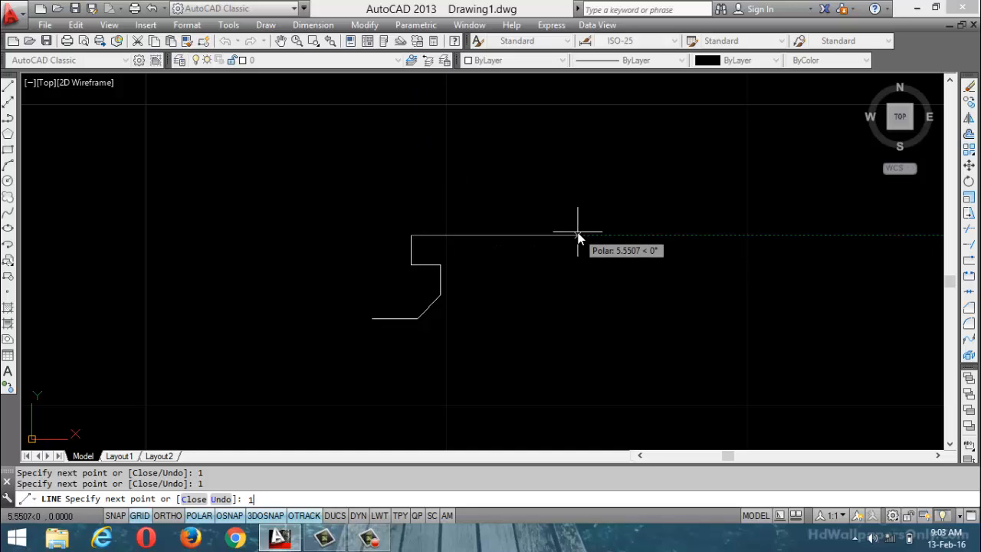
{"action": "key", "text": "Return"}
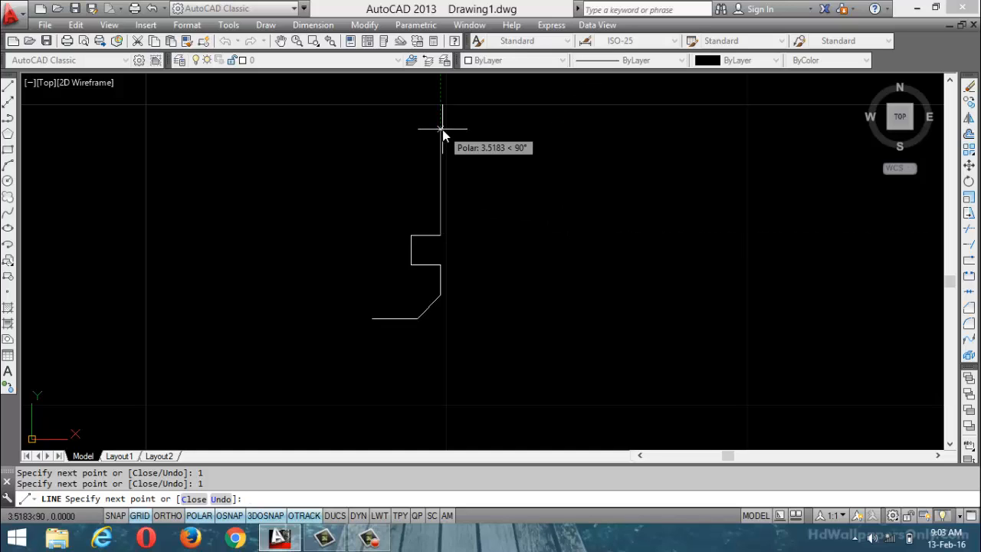
{"action": "type", "text": "1"}
{"action": "key", "text": "Return"}
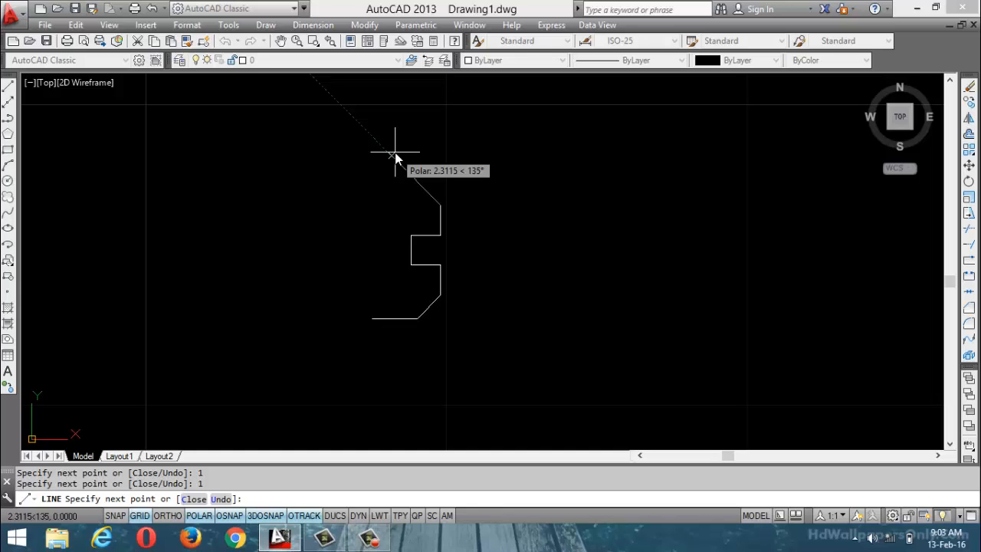
{"action": "type", "text": "1.1"}
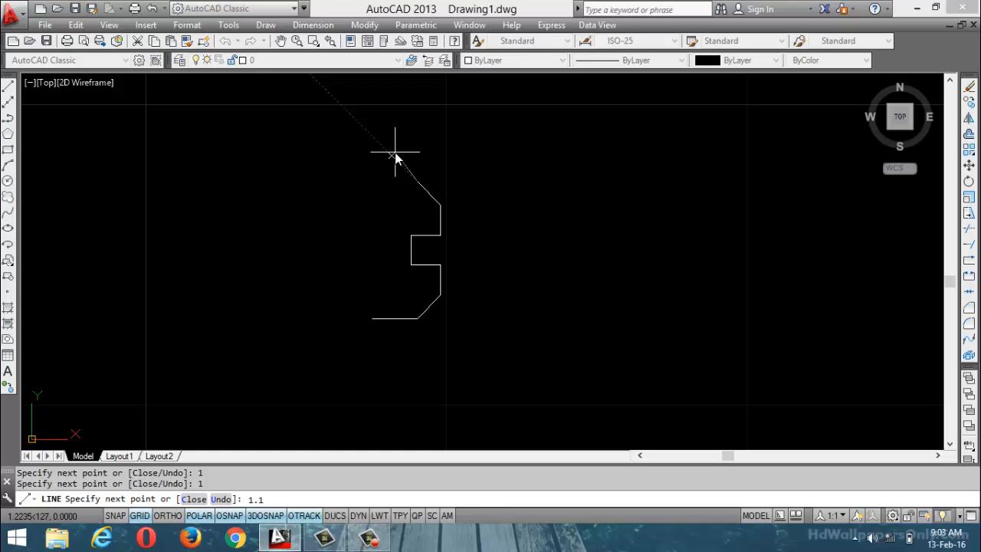
{"action": "key", "text": "Return"}
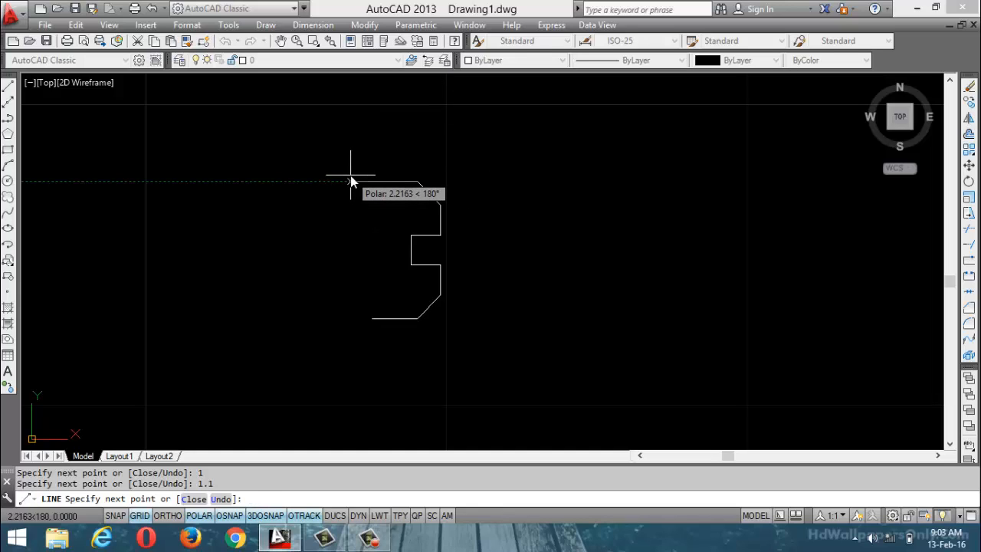
Step: Try a 1.54 segment to the left as the profile's upper edge, end the chain and delete that segment
{"action": "type", "text": "1.54"}
{"action": "key", "text": "Return"}
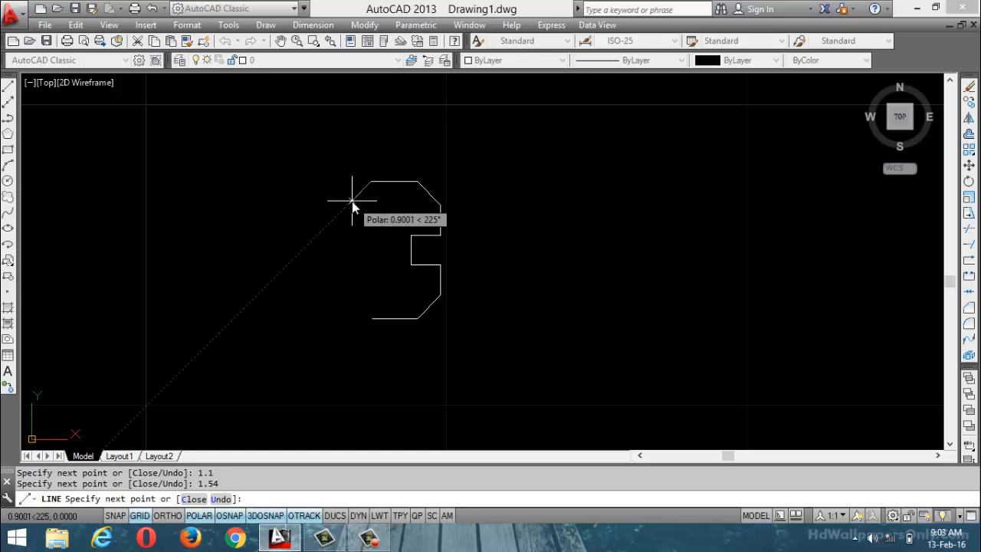
{"action": "key", "text": "Escape"}
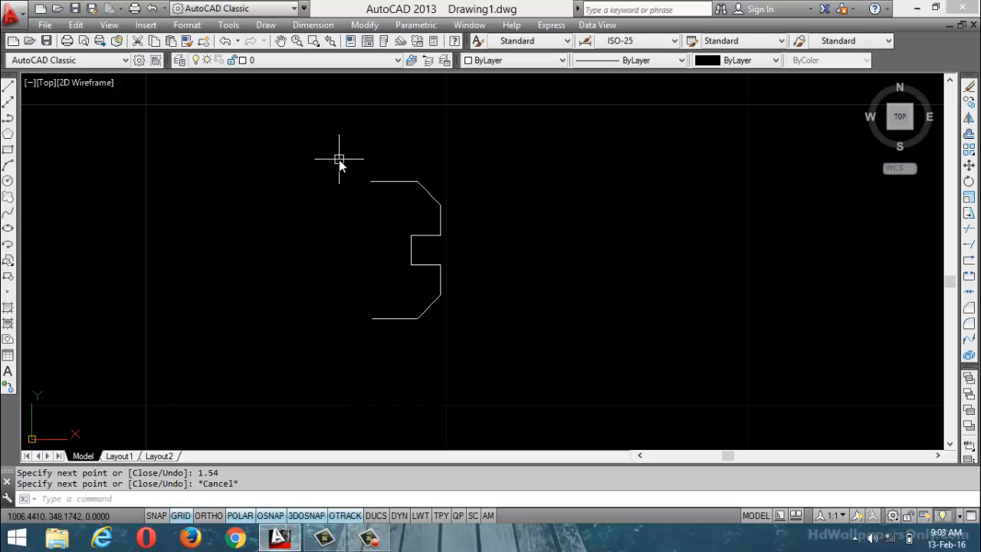
{"action": "left_click", "coordinate": [383, 182]}
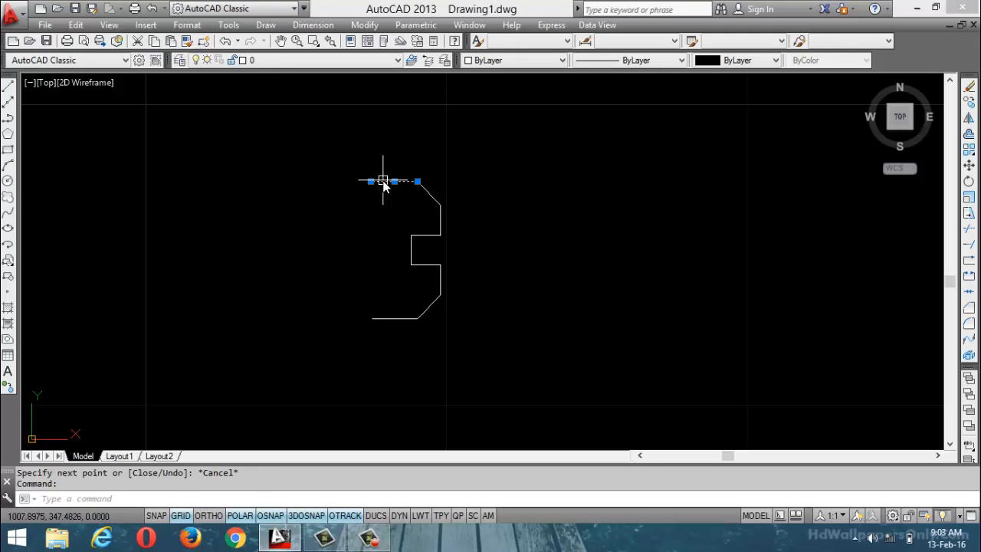
{"action": "key", "text": "Delete"}
Step: Start a new Line command
{"action": "left_click", "coordinate": [7, 86]}
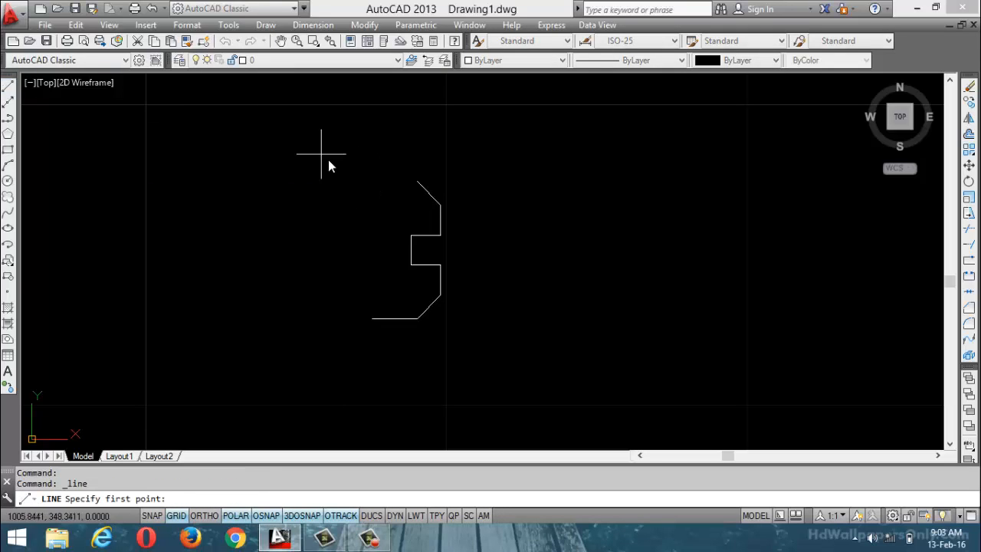
Step: From the outline's open upper end, draw a 1.5-unit horizontal line to the left and a 1.1-unit line down-left at 225°
{"action": "left_click", "coordinate": [417, 182]}
{"action": "type", "text": "1"}
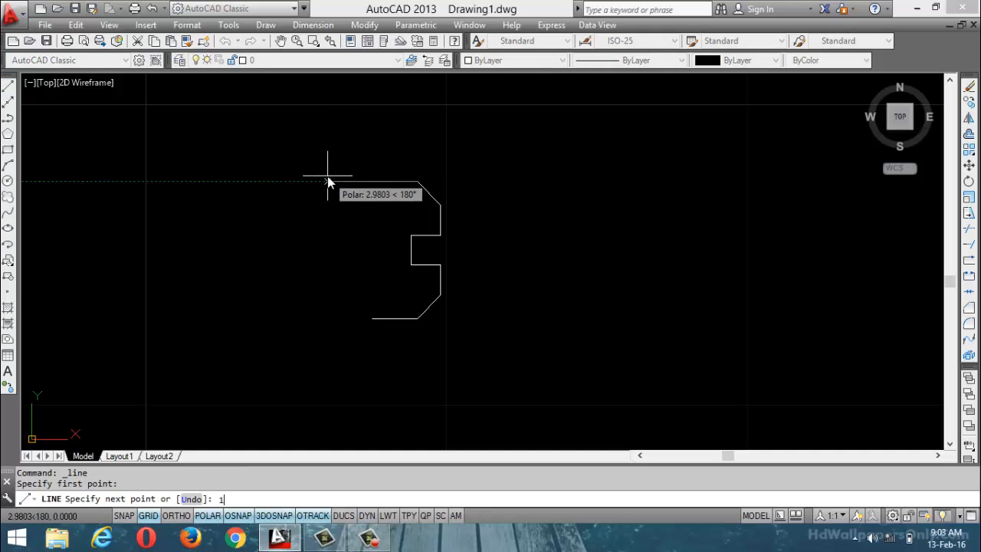
{"action": "type", "text": ".5"}
{"action": "key", "text": "Return"}
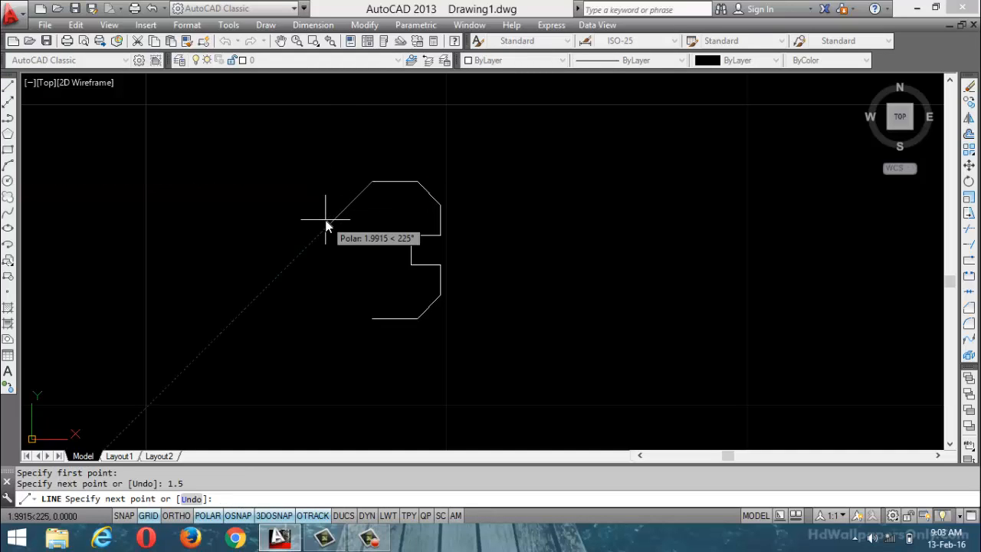
{"action": "type", "text": "1.1"}
{"action": "key", "text": "Return"}
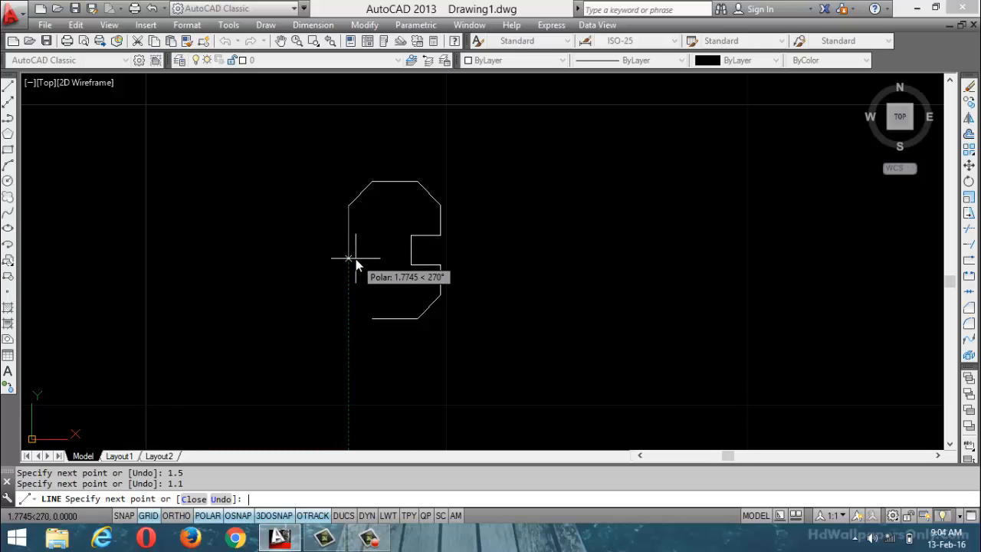
Step: Continue the outline with the left-side notch: 1 unit down, 1 unit right, 1 unit down and 1 unit left
{"action": "type", "text": "1"}
{"action": "key", "text": "Return"}
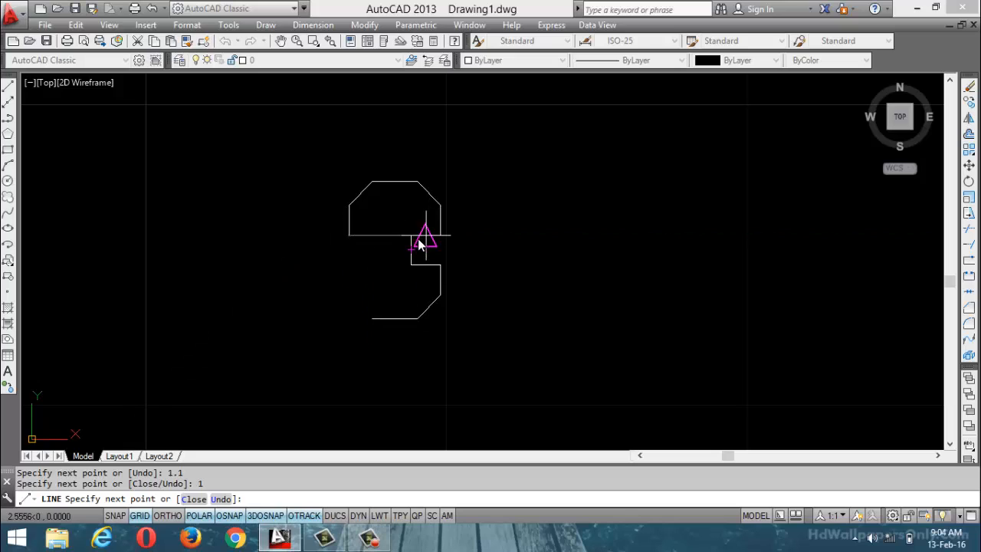
{"action": "type", "text": "1"}
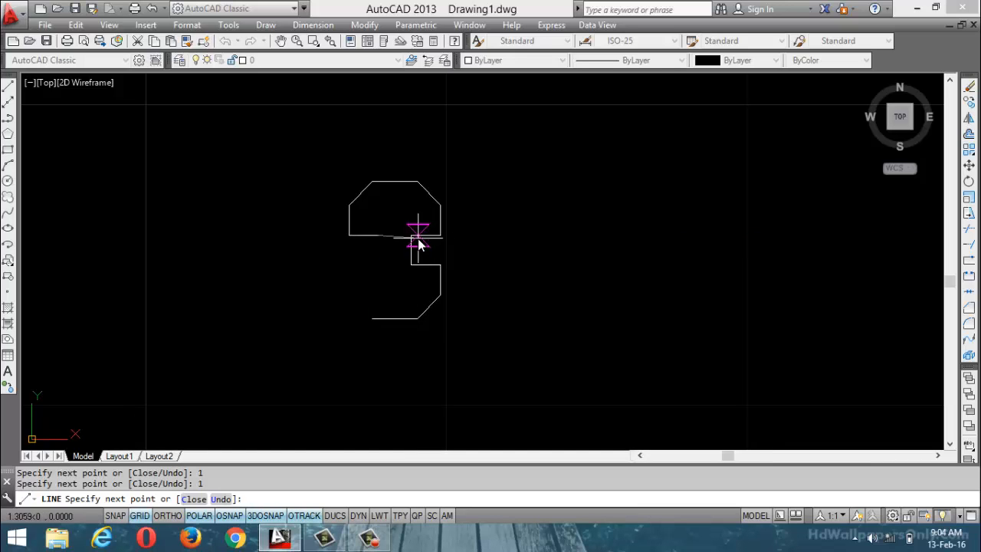
{"action": "key", "text": "Return"}
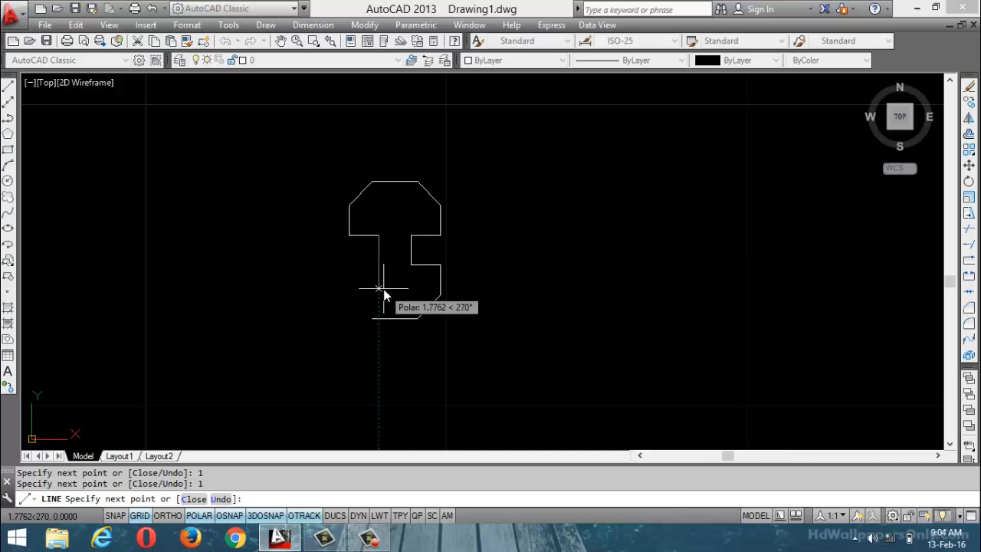
{"action": "type", "text": "1"}
{"action": "key", "text": "Return"}
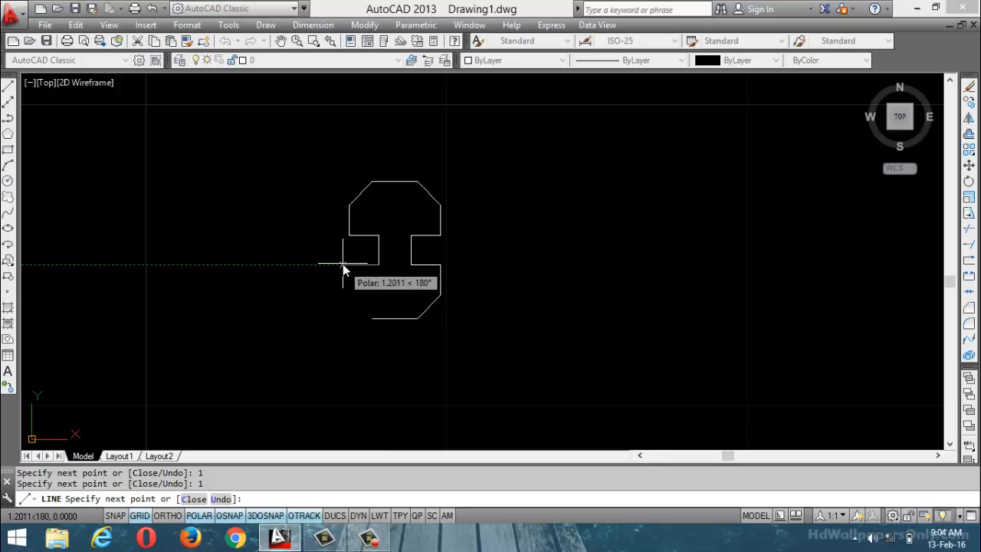
{"action": "type", "text": "1"}
{"action": "key", "text": "Return"}
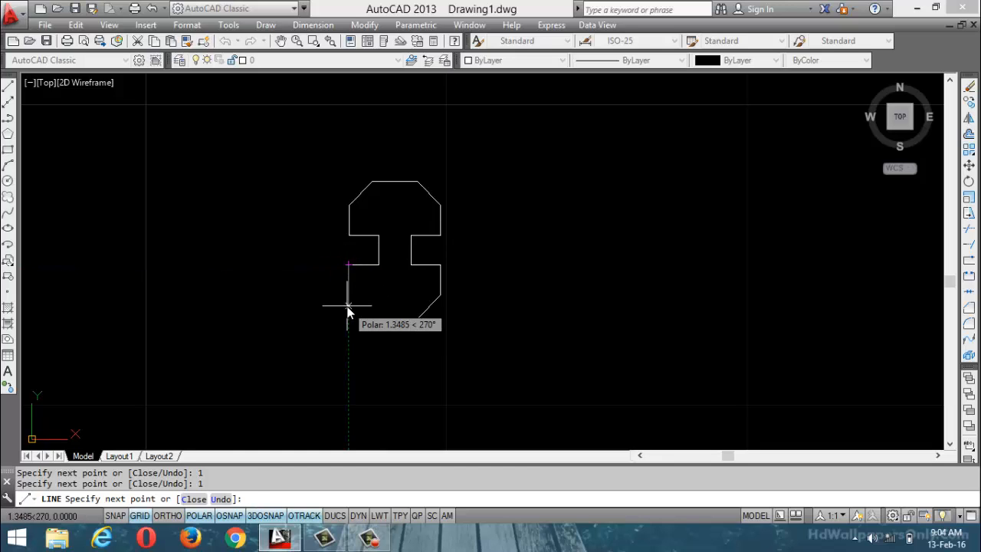
Step: Continue the outline 1 unit down and close it diagonally at the left end of the bottom line
{"action": "type", "text": "1"}
{"action": "key", "text": "Return"}
{"action": "left_click", "coordinate": [372, 320]}
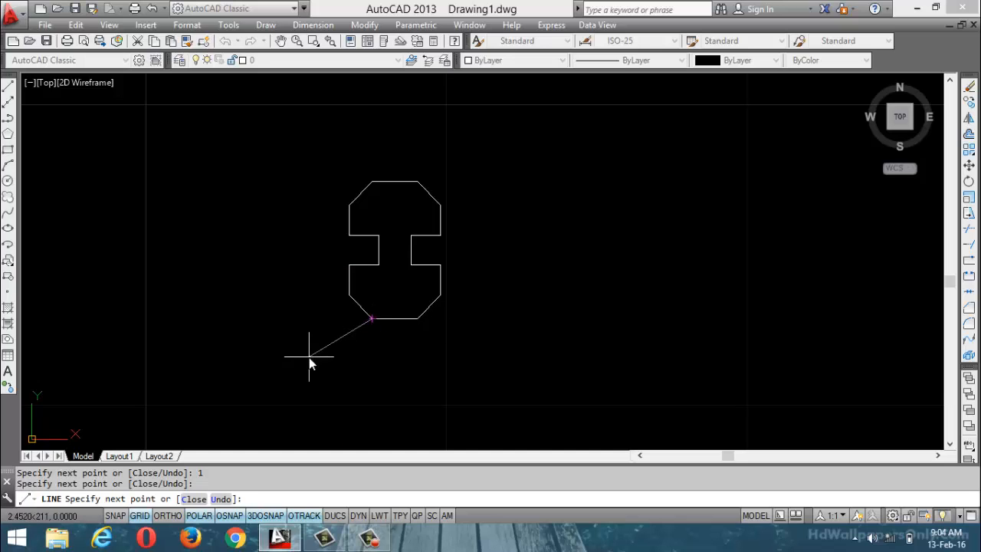
{"action": "key", "text": "Escape"}
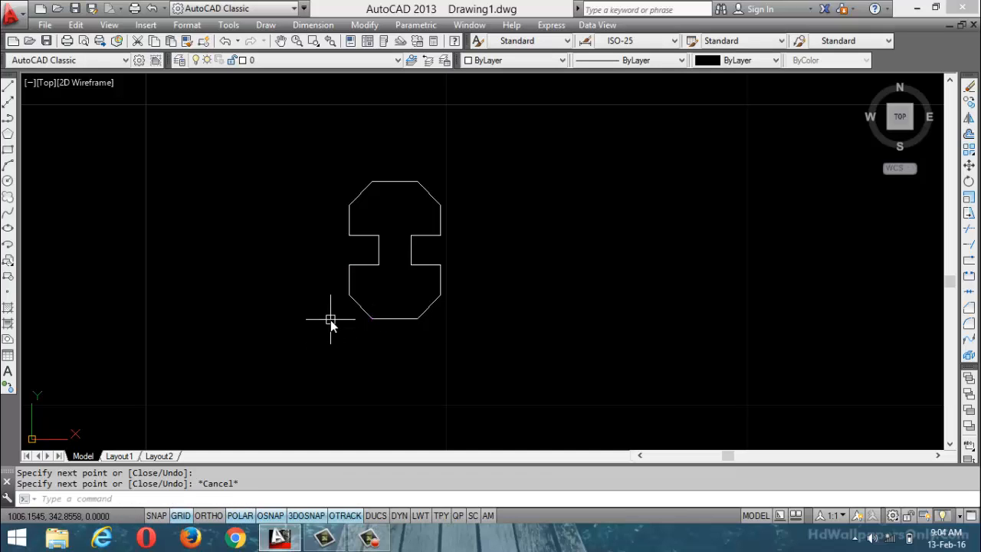
Step: Erase all objects of the finished outline from the drawing
{"action": "scroll", "coordinate": [343, 243], "scroll_direction": "up", "scroll_amount": 3}
{"action": "scroll", "coordinate": [343, 243], "scroll_direction": "down", "scroll_amount": 5}
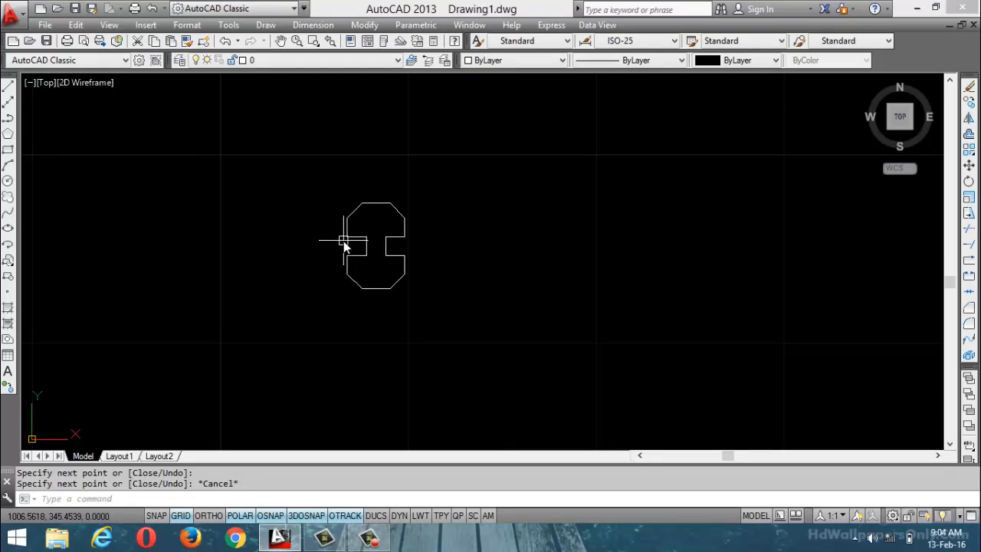
{"action": "key", "text": "ctrl+a"}
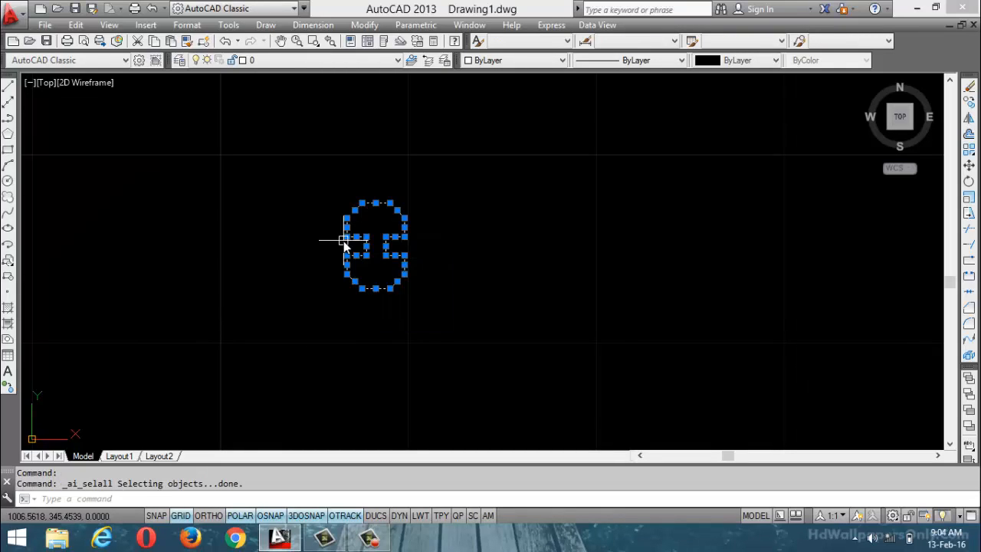
{"action": "key", "text": "Delete"}
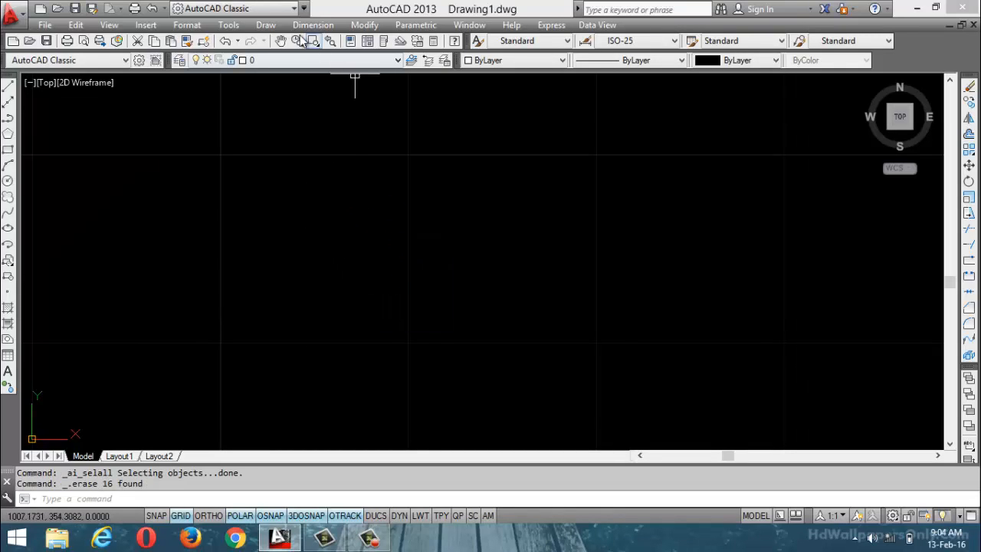
{"action": "left_click", "coordinate": [266, 25]}
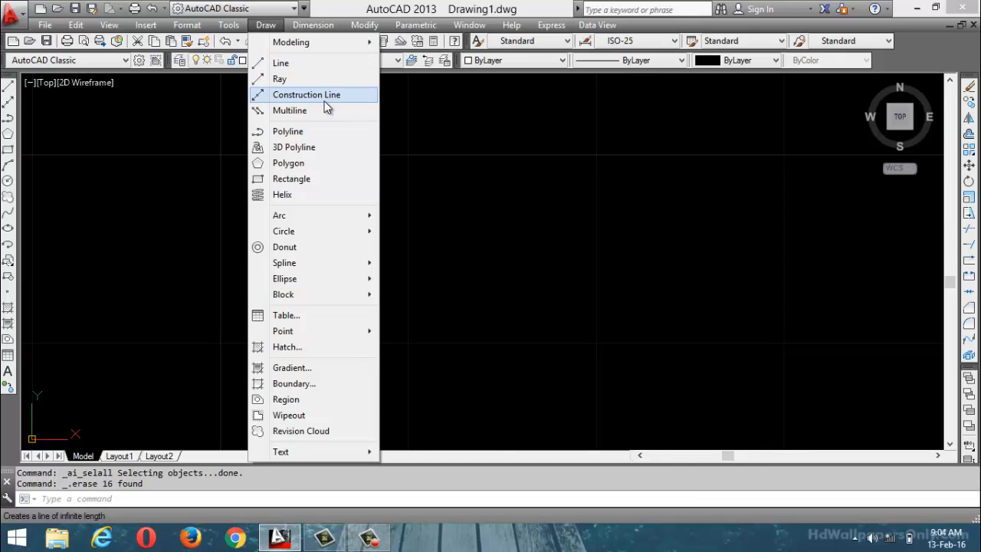
{"action": "left_click", "coordinate": [369, 538]}
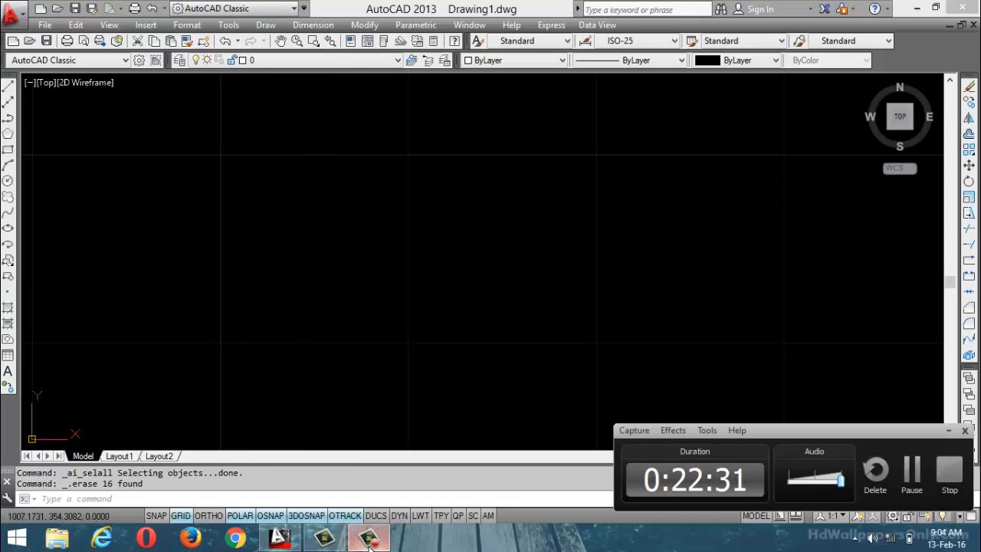
{"action": "left_click", "coordinate": [912, 466]}
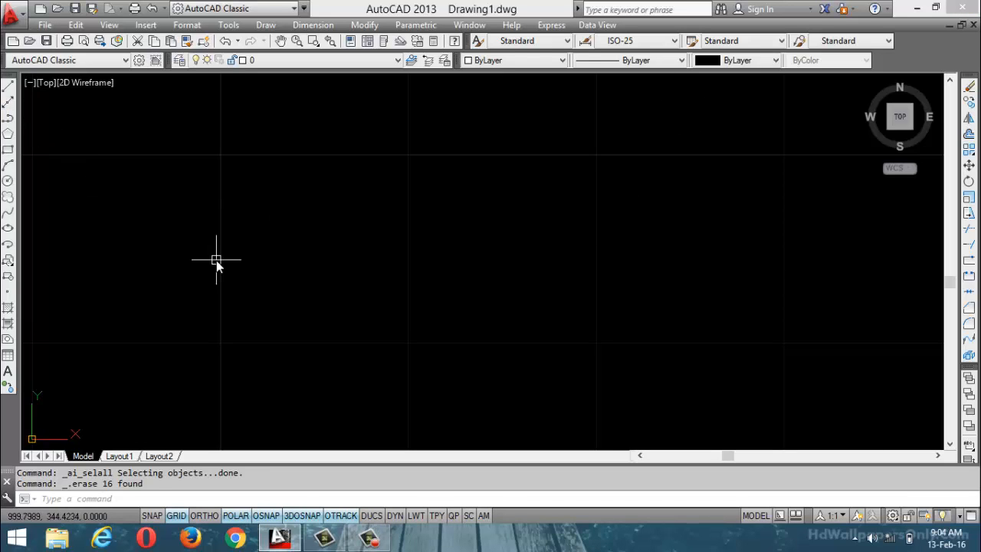
{"action": "scroll", "coordinate": [226, 272], "scroll_direction": "up", "scroll_amount": 1}
{"action": "scroll", "coordinate": [230, 324], "scroll_direction": "down", "scroll_amount": 2}
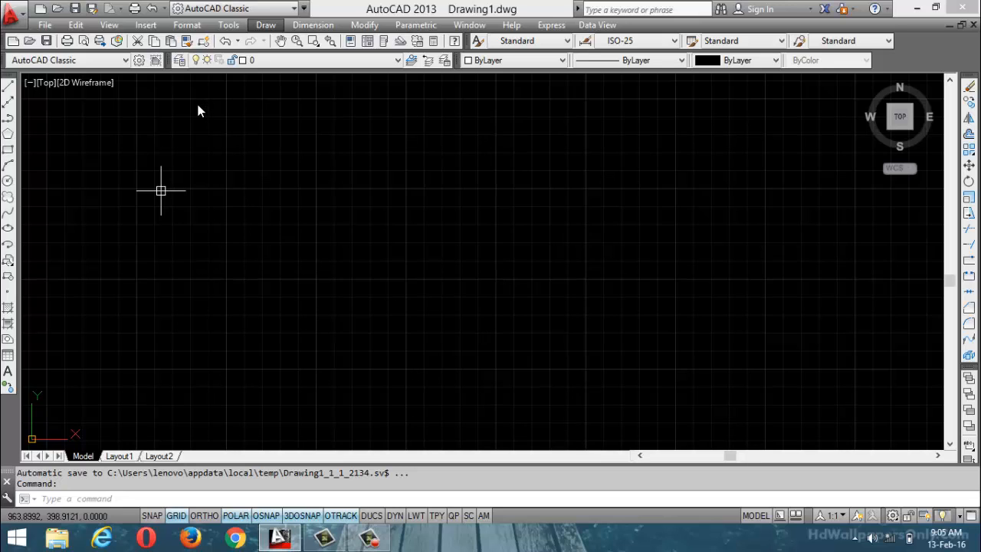
Step: Start the Construction Line command (XL)
{"action": "left_click", "coordinate": [162, 496]}
{"action": "type", "text": "XL"}
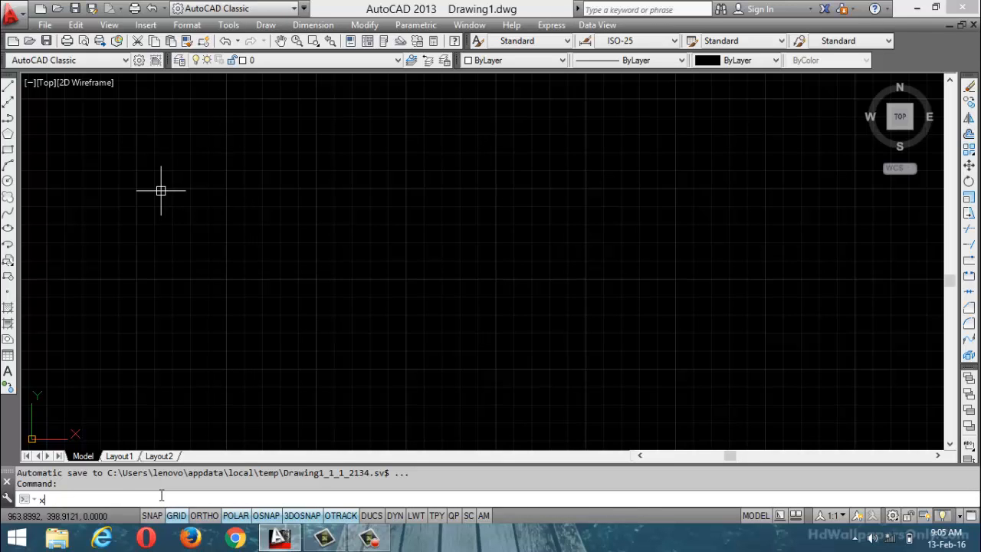
{"action": "key", "text": "Return"}
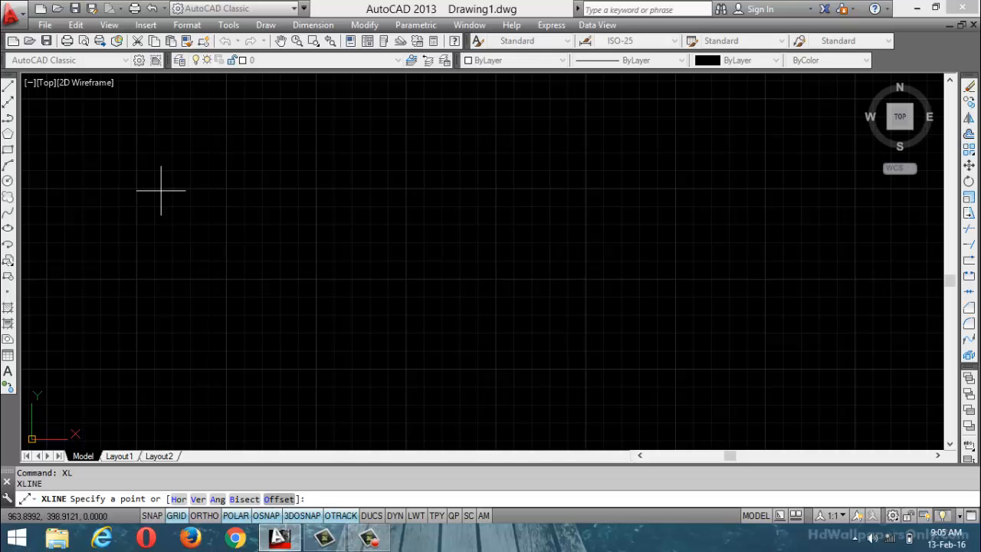
{"action": "left_click", "coordinate": [368, 538]}
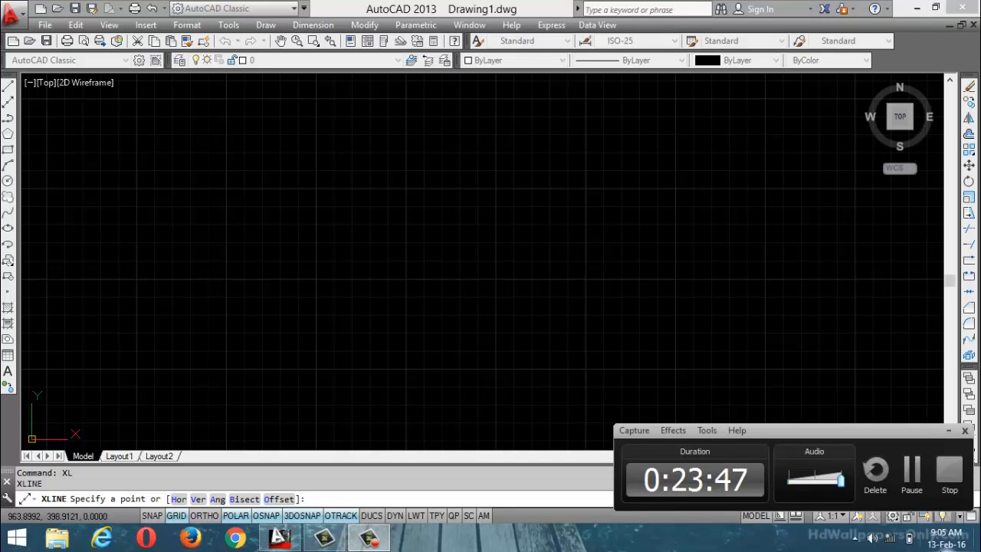
{"action": "left_click", "coordinate": [912, 469]}
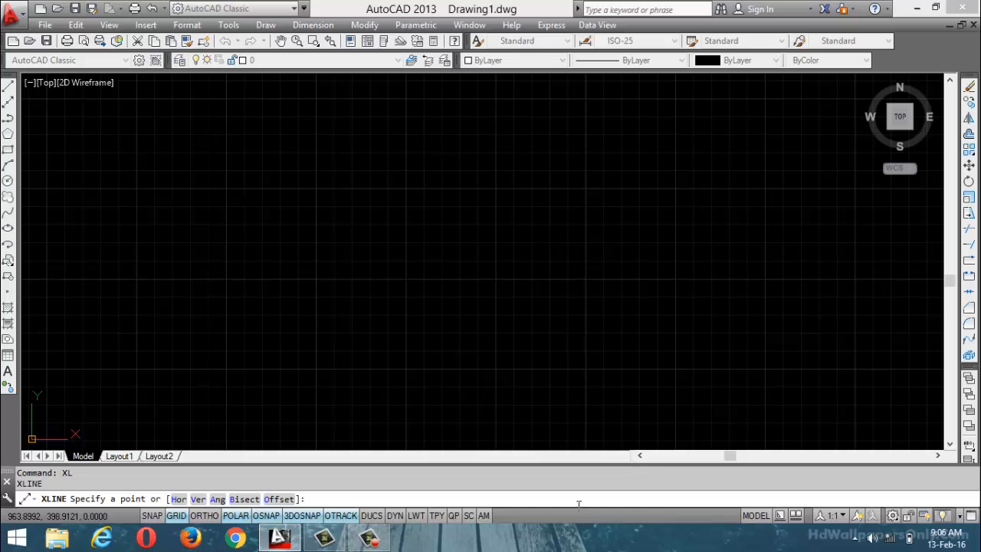
{"action": "left_click", "coordinate": [367, 538]}
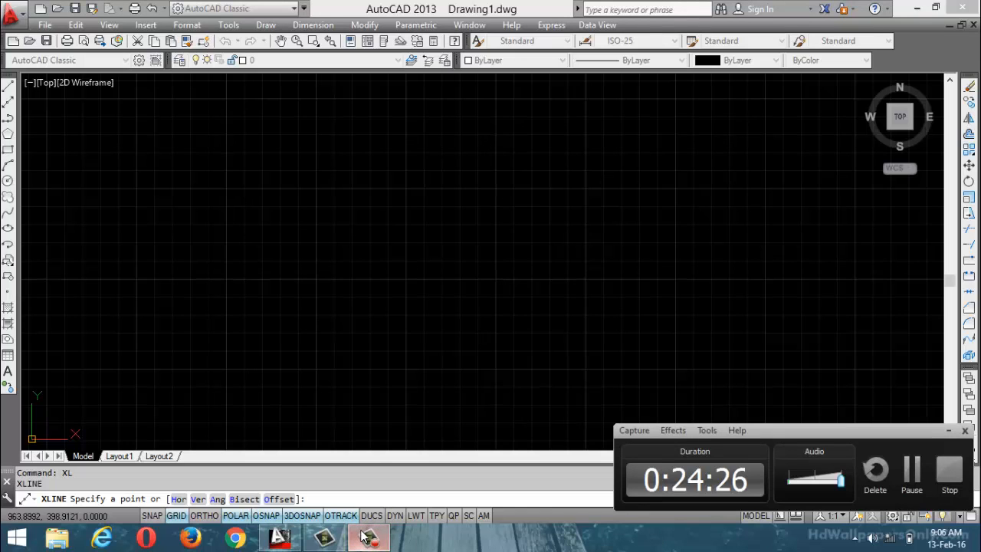
{"action": "left_click", "coordinate": [948, 430]}
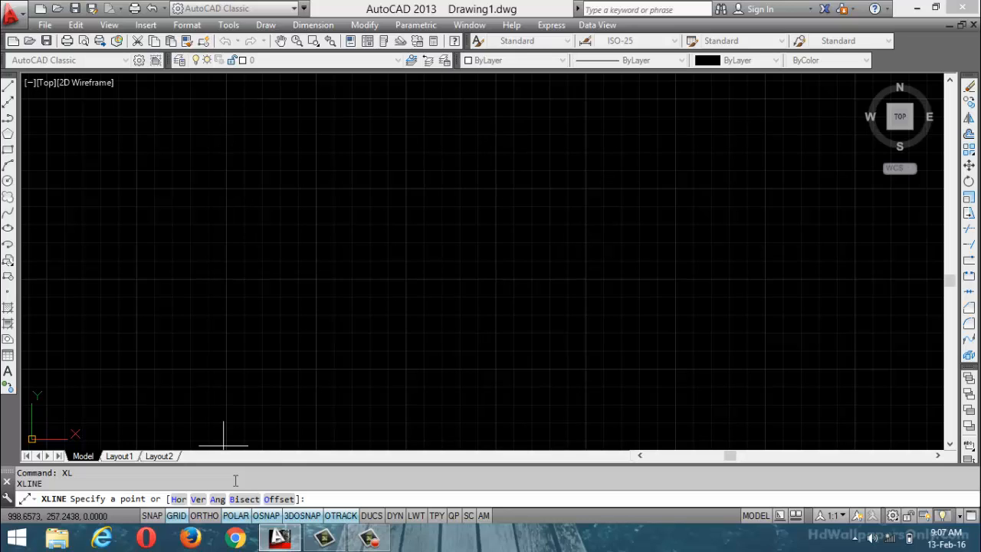
Step: Place three horizontal construction lines with the Hor option, spread over the upper, middle and lower parts of the visible drawing area
{"action": "left_click", "coordinate": [178, 499]}
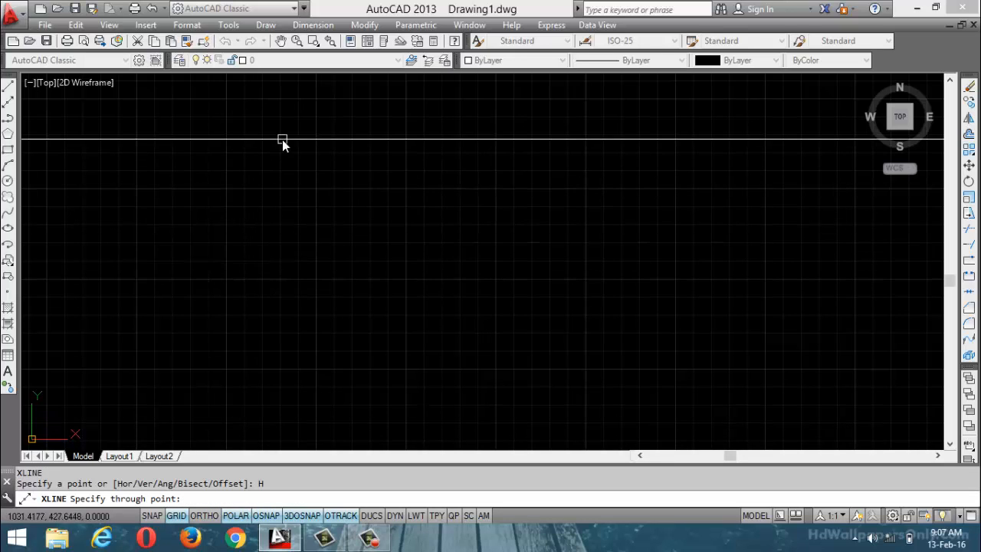
{"action": "left_click", "coordinate": [280, 138]}
{"action": "left_click", "coordinate": [291, 253]}
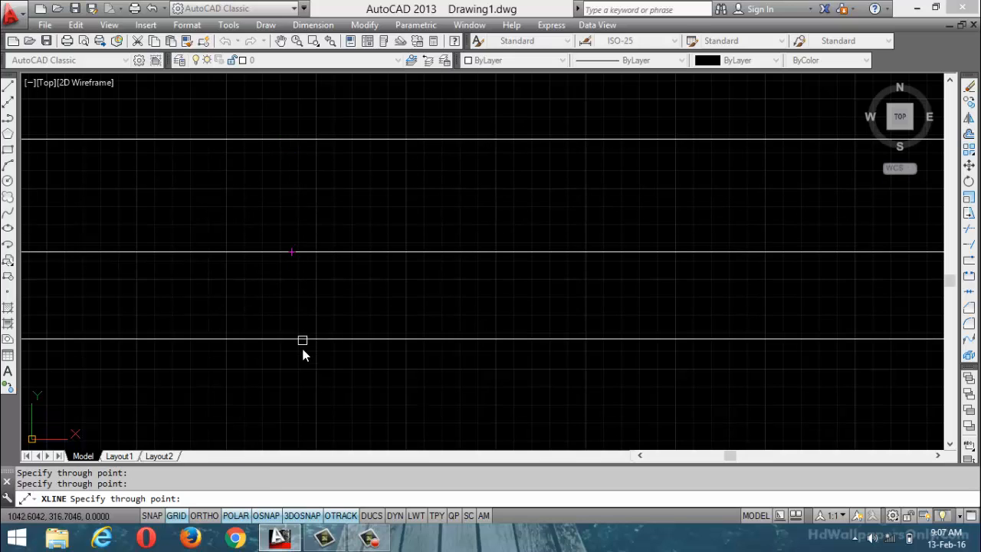
{"action": "left_click", "coordinate": [300, 391]}
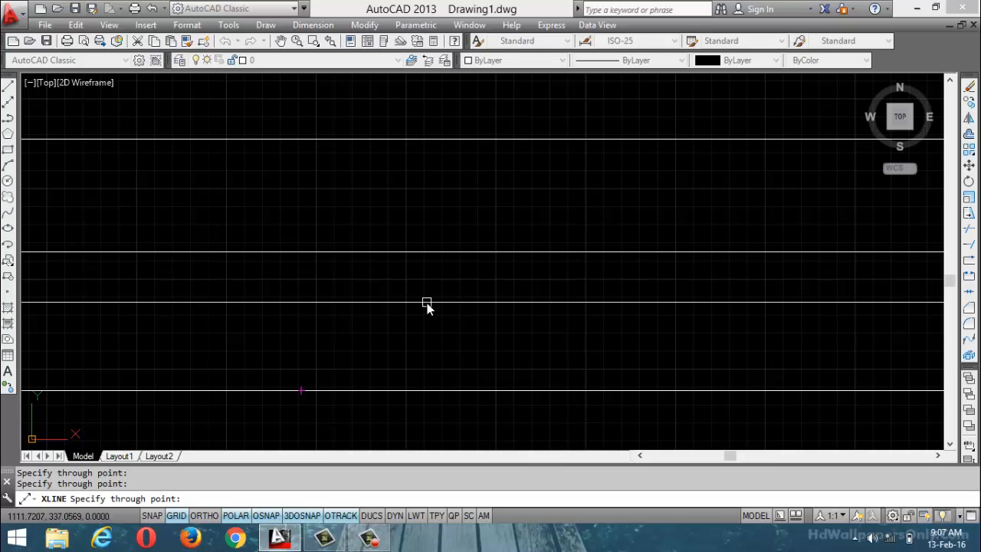
{"action": "key", "text": "Return"}
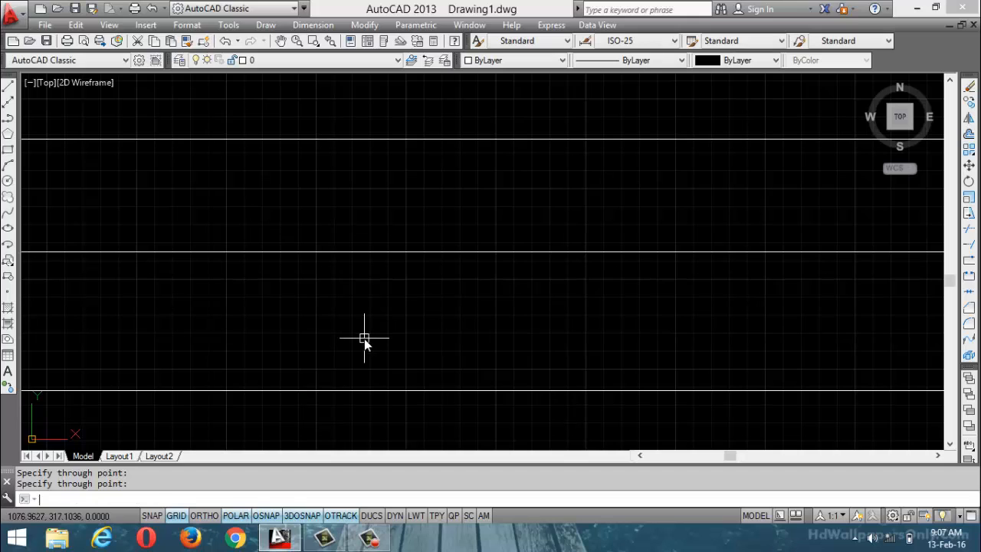
Step: Place five vertical construction lines with the Ver option, spread from left to right across the horizontal ones
{"action": "key", "text": "Return"}
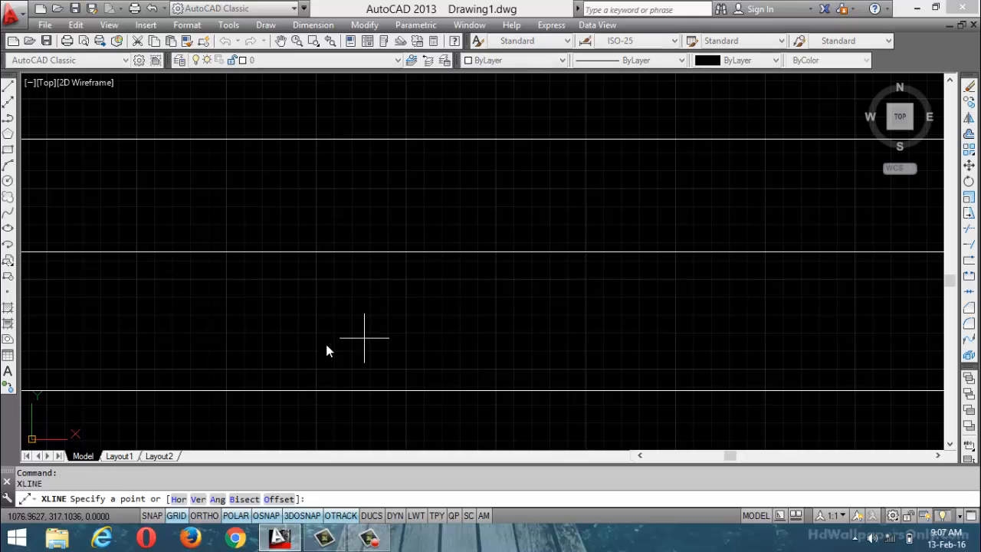
{"action": "left_click", "coordinate": [197, 500]}
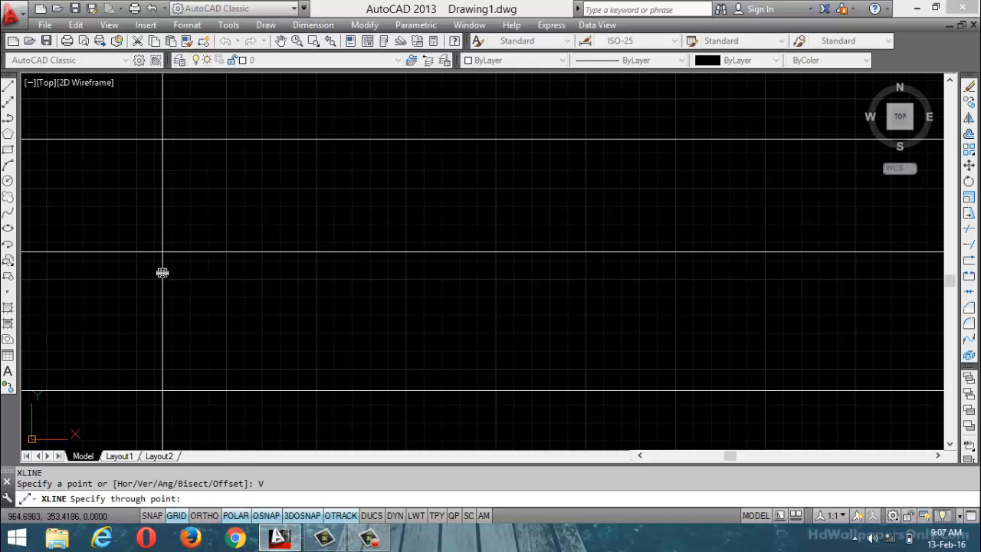
{"action": "left_click", "coordinate": [162, 272]}
{"action": "left_click", "coordinate": [346, 291]}
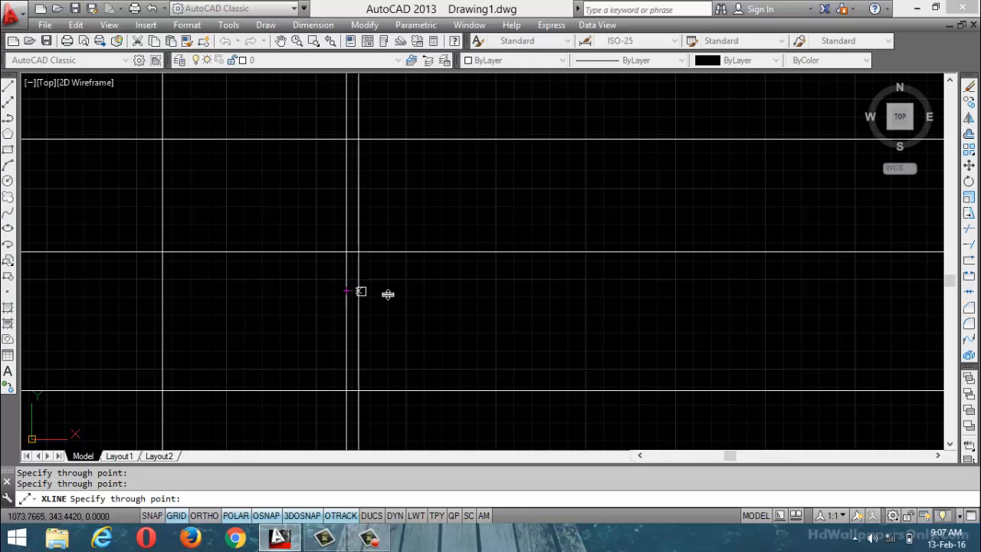
{"action": "left_click", "coordinate": [564, 317]}
{"action": "left_click", "coordinate": [741, 320]}
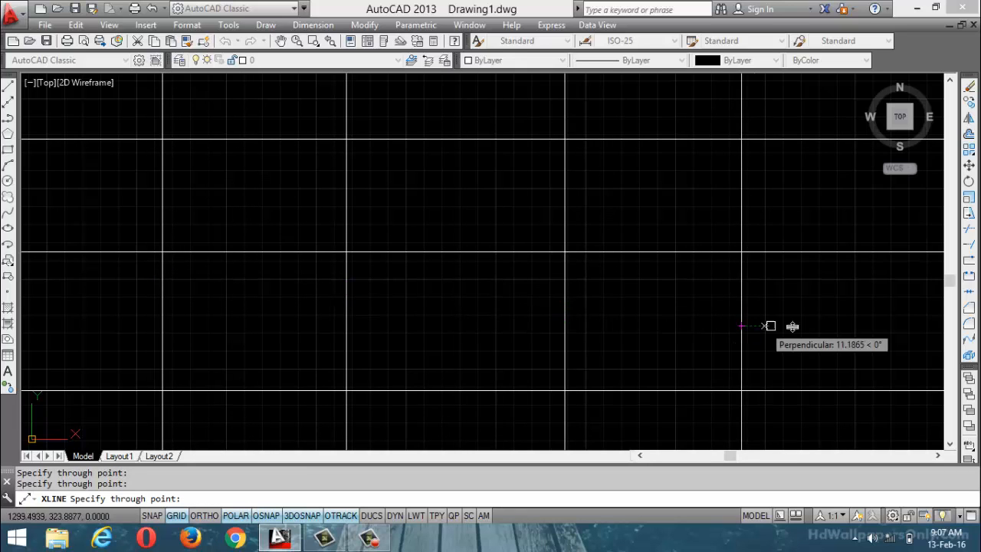
{"action": "left_click", "coordinate": [857, 328]}
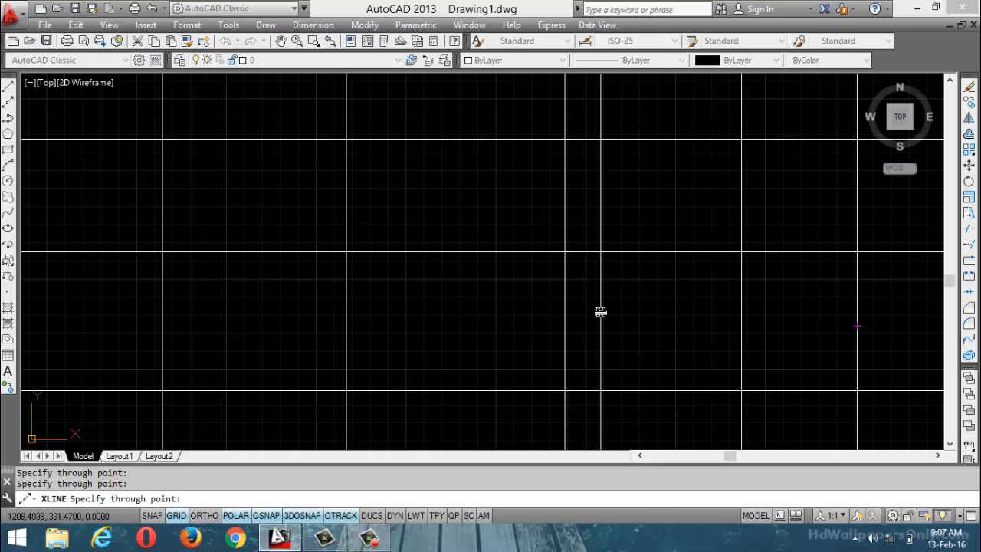
{"action": "key", "text": "Escape"}
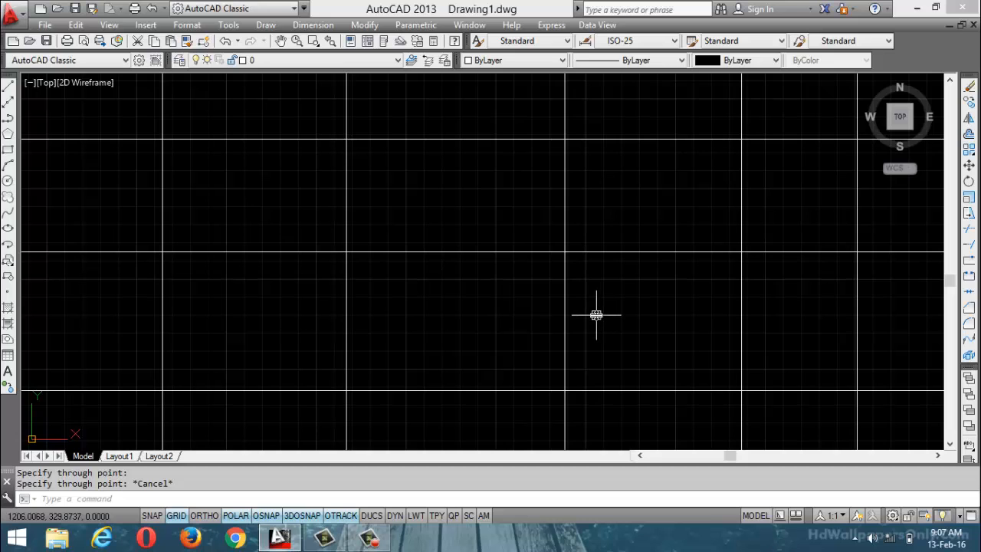
{"action": "scroll", "coordinate": [573, 299], "scroll_direction": "down", "scroll_amount": 5}
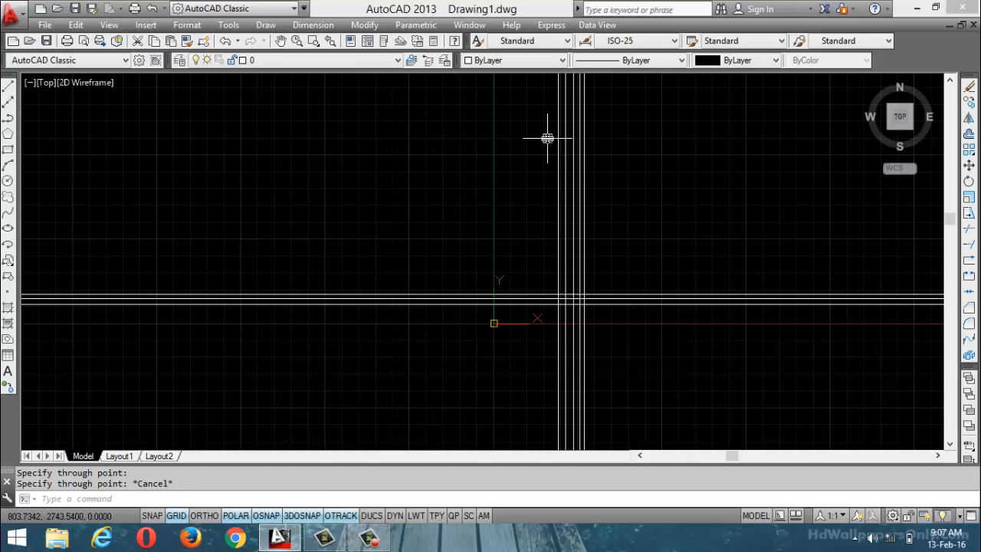
{"action": "scroll", "coordinate": [563, 142], "scroll_direction": "down", "scroll_amount": 3}
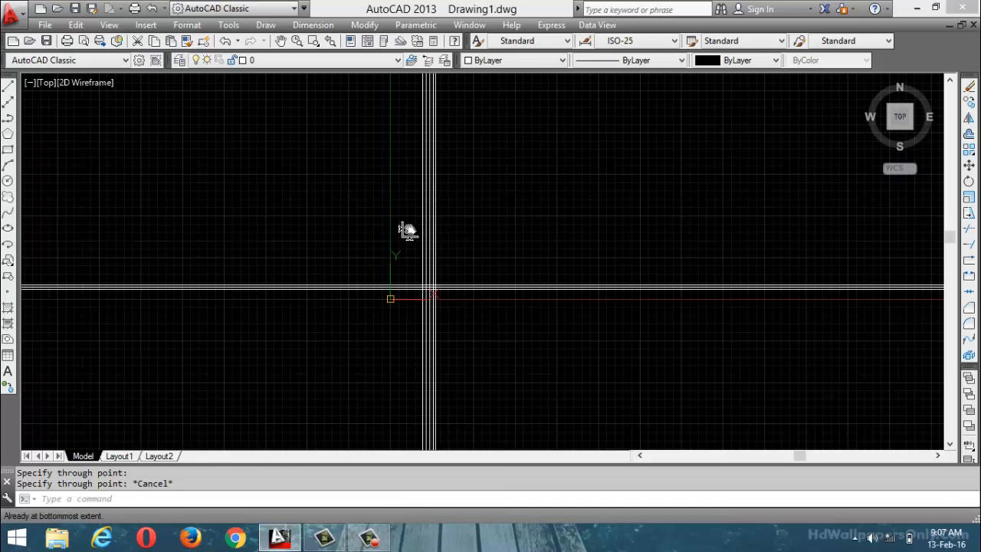
Step: Inspect how far the horizontal and vertical construction lines extend in each direction, and restore the overview with Zoom All
{"action": "scroll", "coordinate": [371, 339], "scroll_direction": "up", "scroll_amount": 2}
{"action": "key", "text": "Escape"}
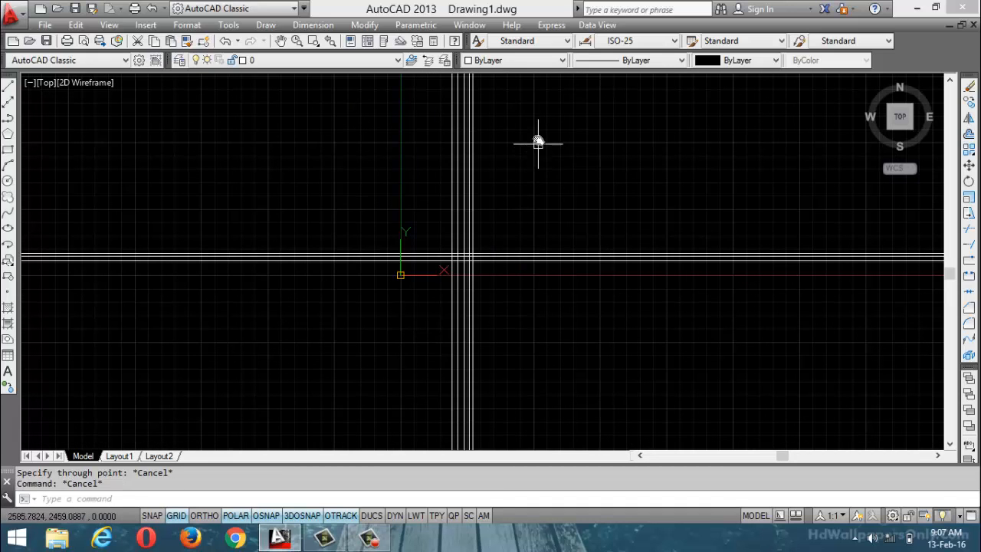
{"action": "mouse_move", "coordinate": [537, 142]}
{"action": "middle_mouse_down"}
{"action": "mouse_move", "coordinate": [350, 409]}
{"action": "mouse_move", "coordinate": [326, 416]}
{"action": "middle_mouse_up"}
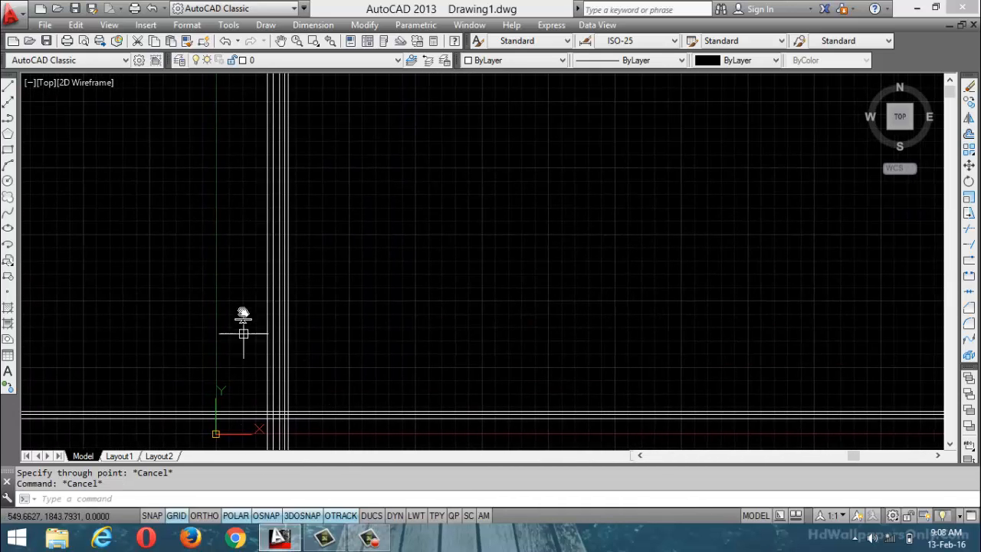
{"action": "middle_click_drag", "start_coordinate": [405, 168], "coordinate": [249, 170]}
{"action": "middle_click_drag", "start_coordinate": [576, 383], "coordinate": [585, 141]}
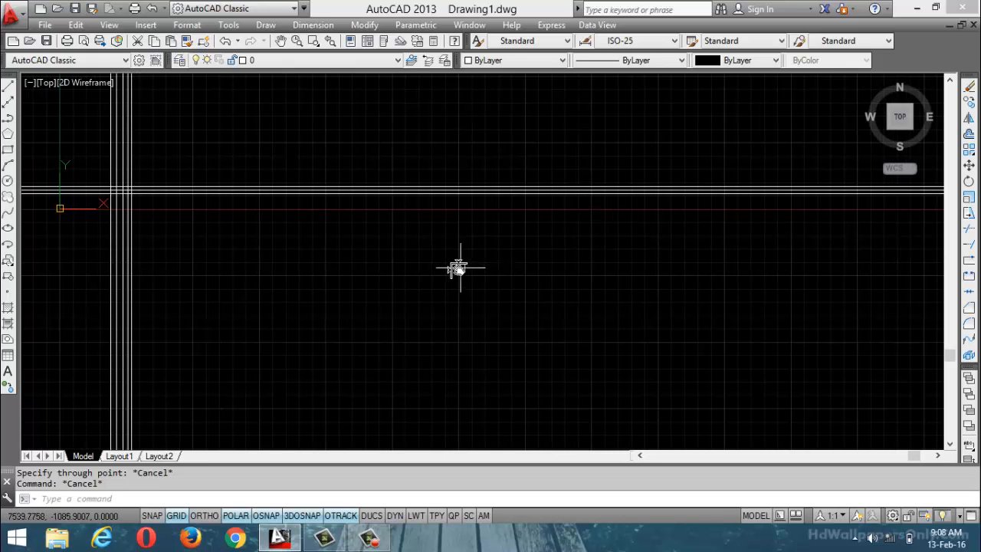
{"action": "type", "text": "z"}
{"action": "key", "text": "Return"}
{"action": "type", "text": "a"}
{"action": "key", "text": "Return"}
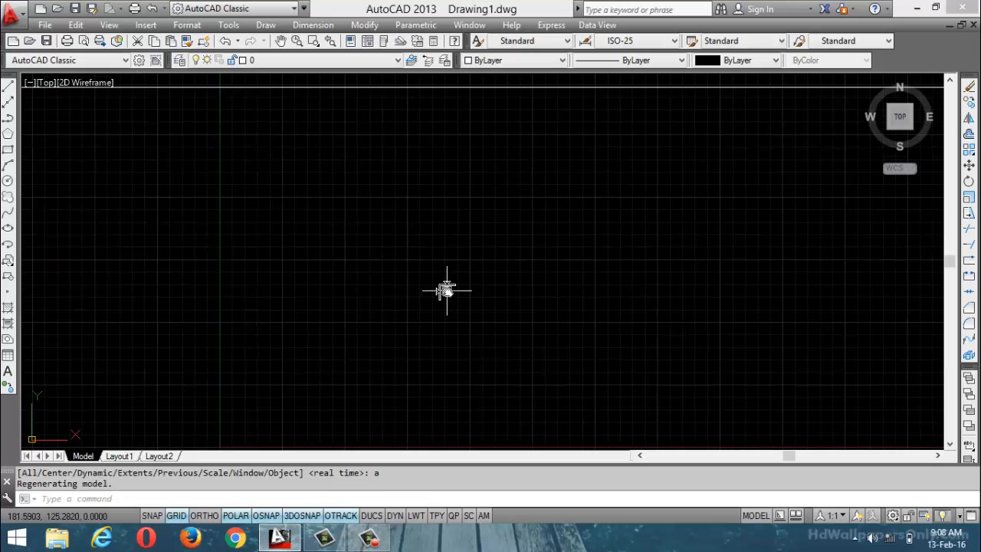
{"action": "scroll", "coordinate": [859, 202], "scroll_direction": "up", "scroll_amount": 6}
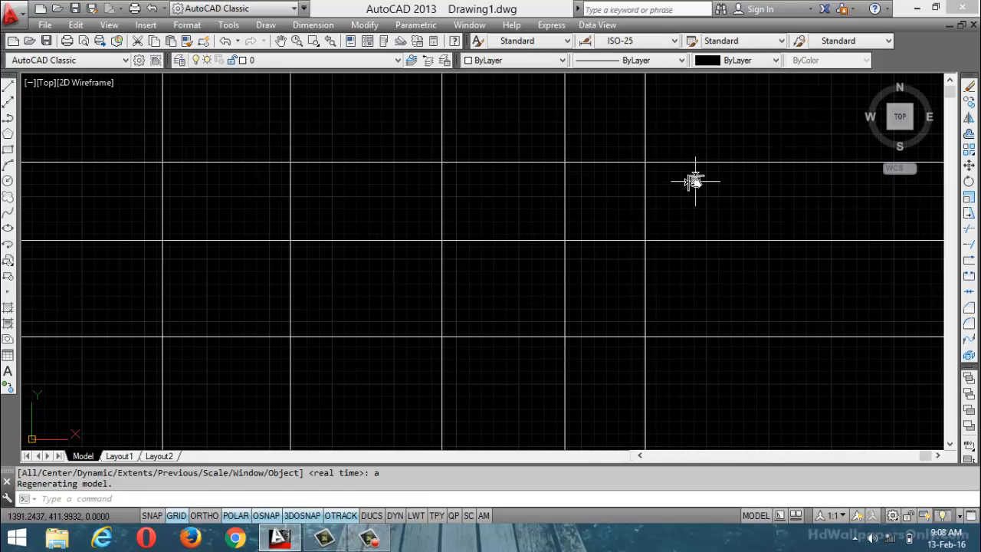
Step: Place four construction lines at 45° with XLINE's Ang option, one through a middle-row grid intersection and three through lower-row intersections
{"action": "type", "text": "XL"}
{"action": "key", "text": "Return"}
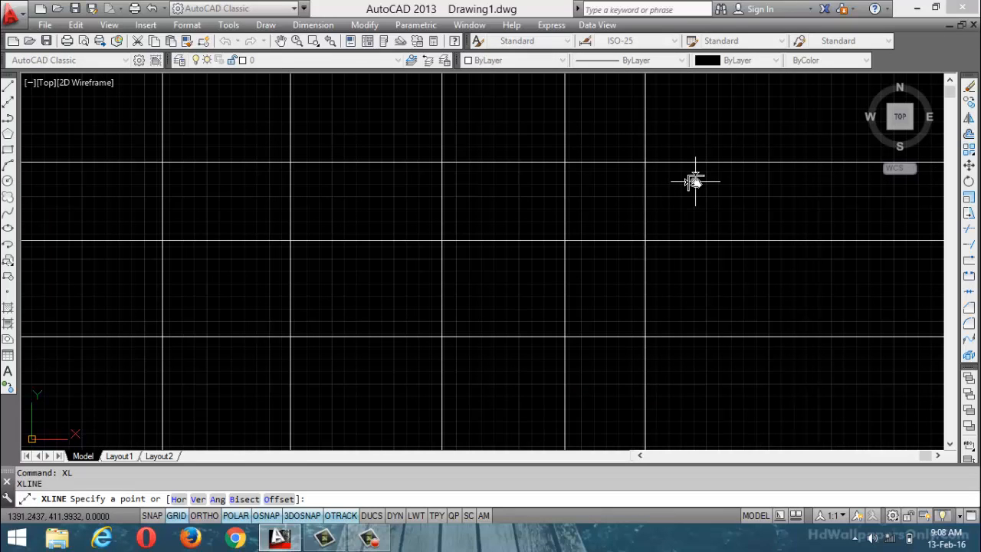
{"action": "left_click", "coordinate": [218, 500]}
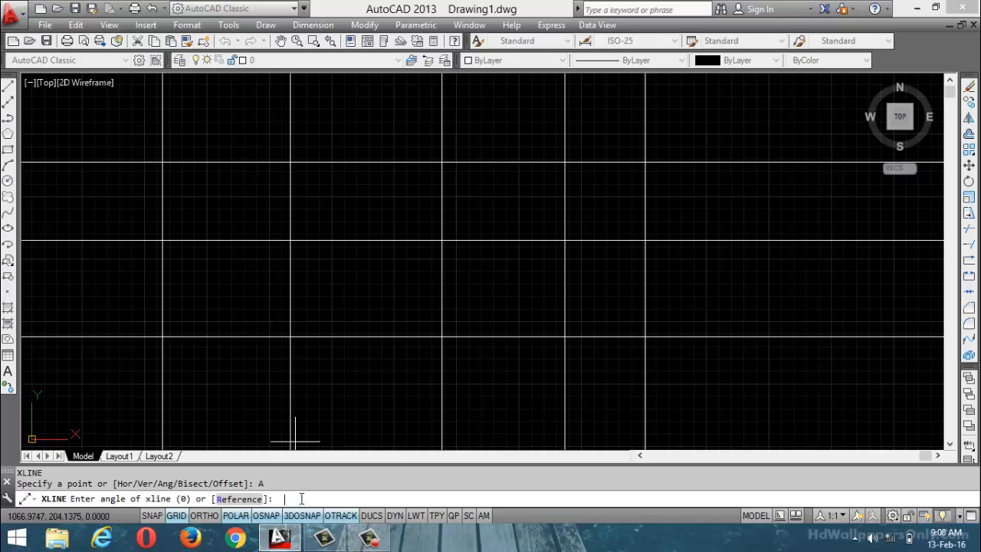
{"action": "type", "text": "45"}
{"action": "key", "text": "Return"}
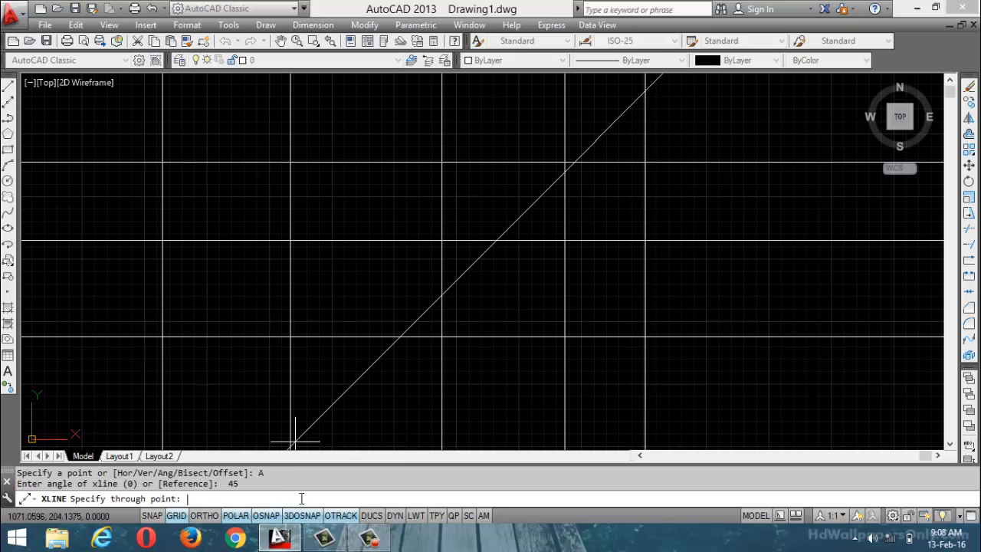
{"action": "left_click", "coordinate": [291, 240]}
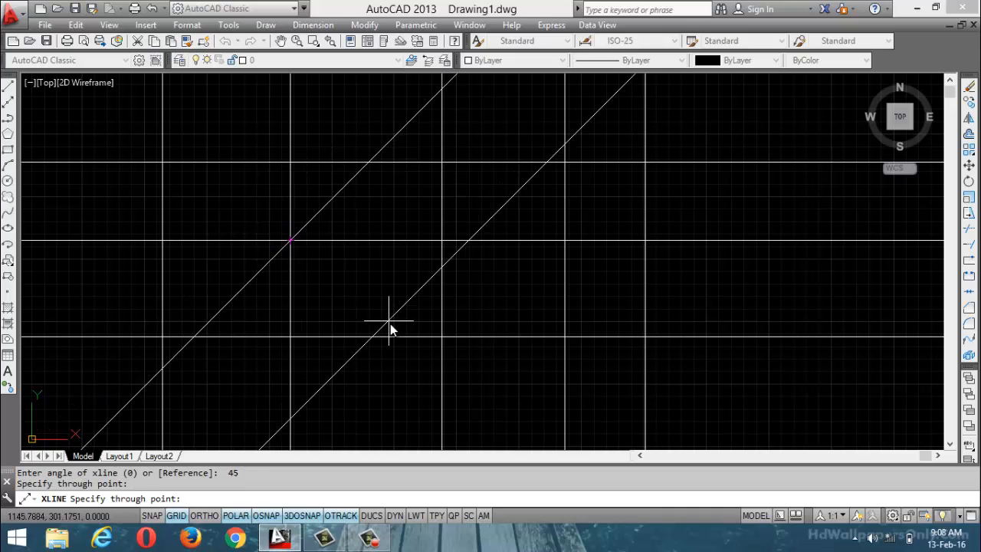
{"action": "left_click", "coordinate": [441, 338]}
{"action": "left_click", "coordinate": [565, 337]}
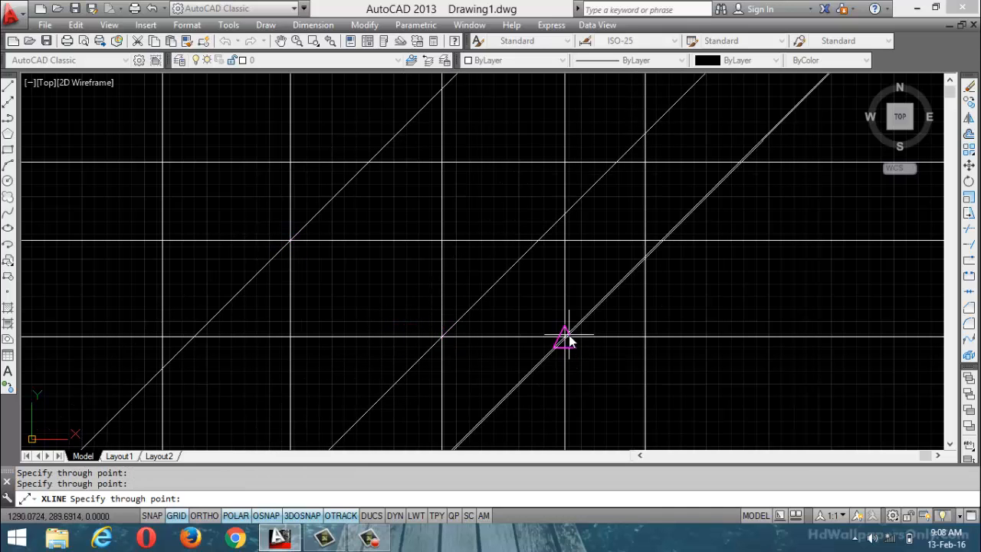
{"action": "left_click", "coordinate": [644, 337]}
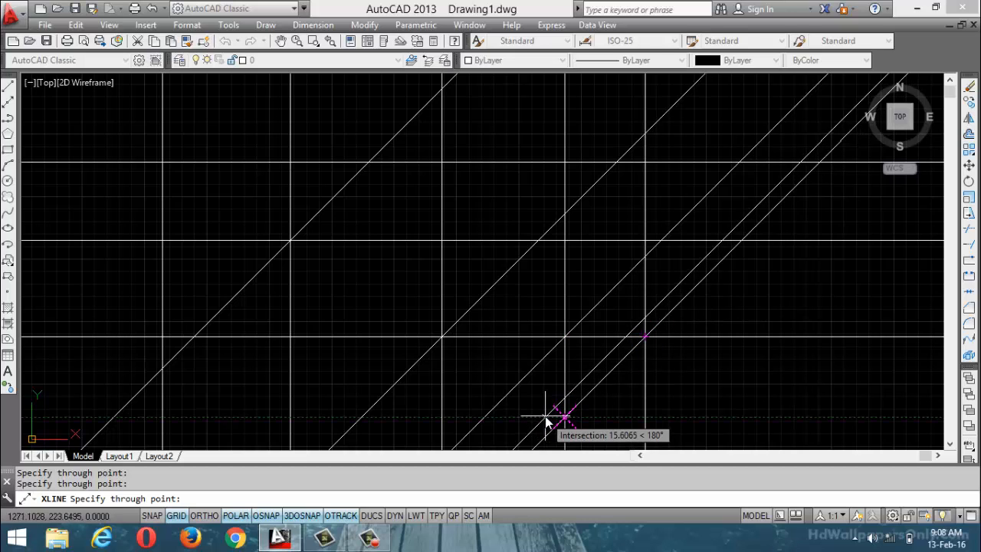
{"action": "key", "text": "Return"}
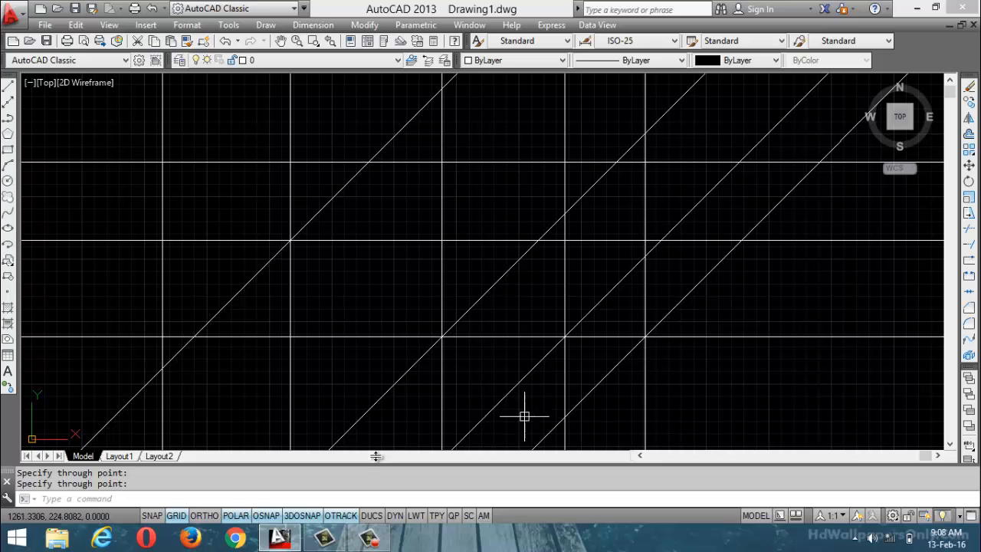
{"action": "left_click", "coordinate": [269, 491]}
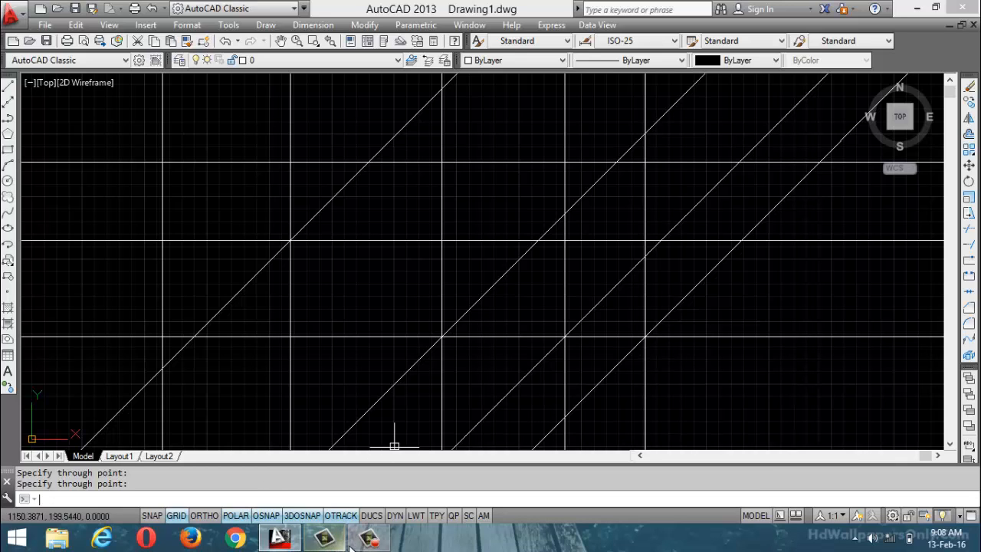
{"action": "mouse_move", "coordinate": [368, 538]}
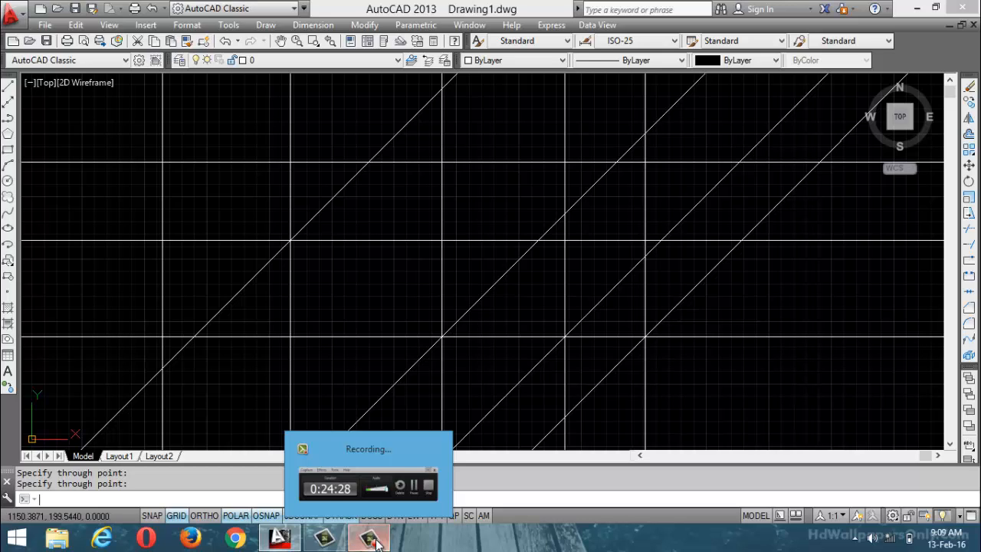
{"action": "left_click", "coordinate": [368, 539]}
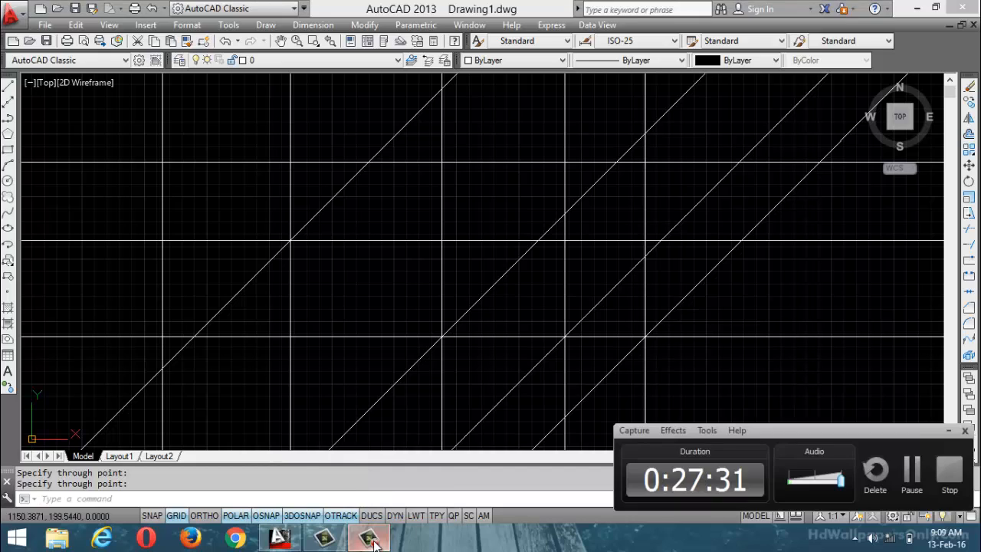
{"action": "left_click", "coordinate": [949, 430]}
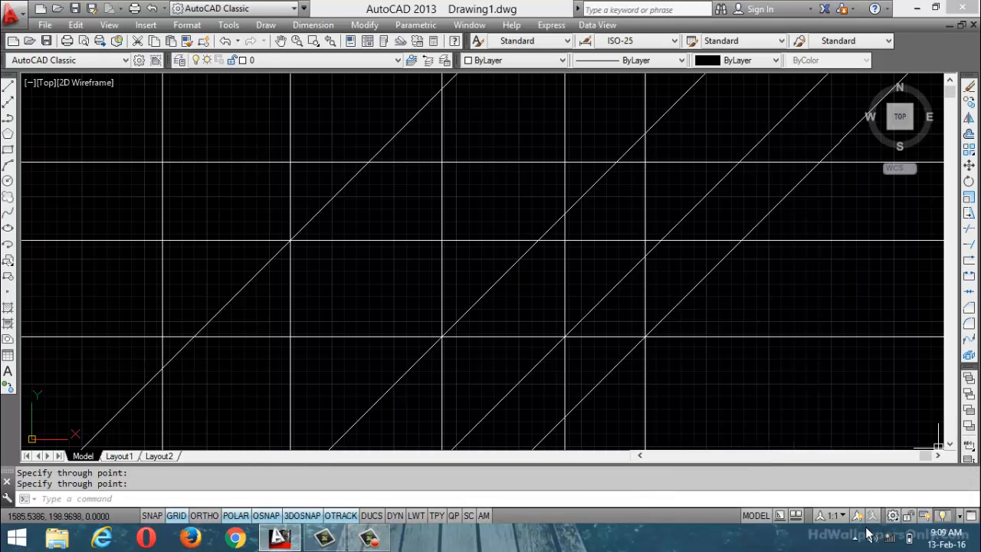
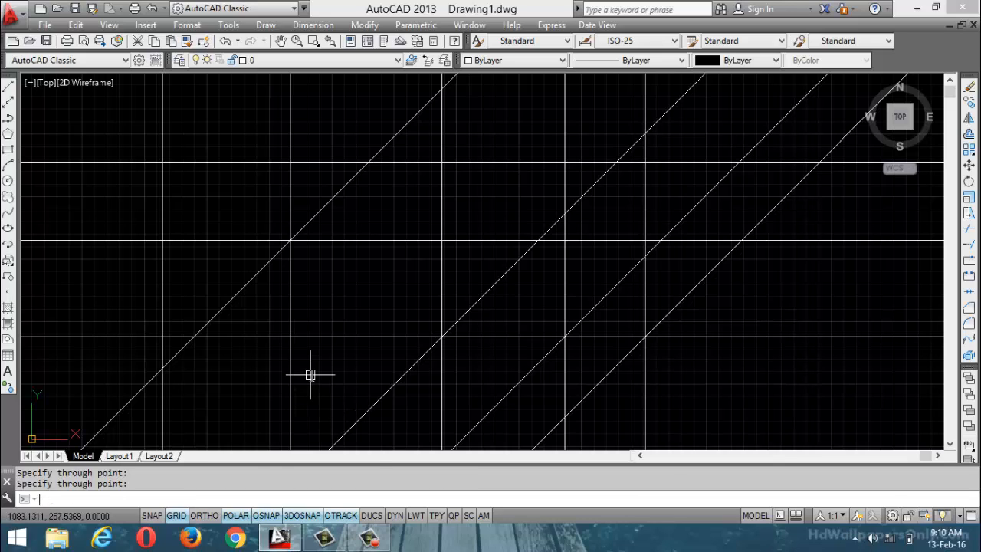
Step: Erase all construction lines from the drawing
{"action": "key", "text": "Escape"}
{"action": "key", "text": "ctrl+a"}
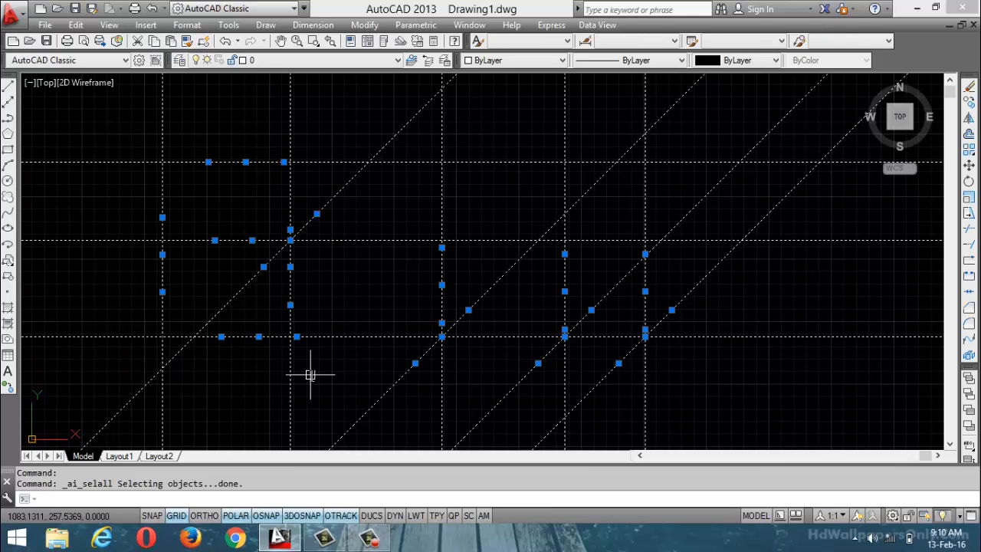
{"action": "key", "text": "Delete"}
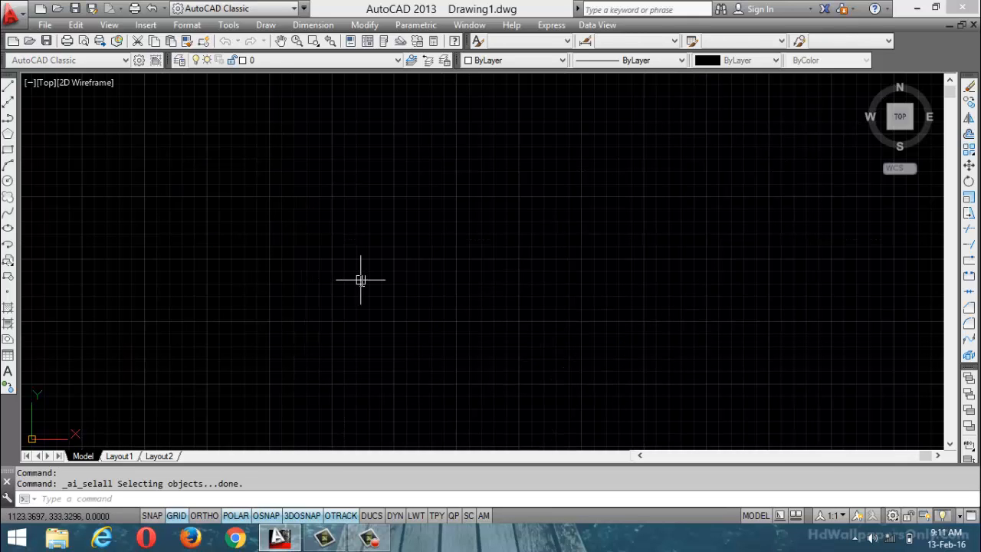
Step: Place one horizontal construction line across the upper middle of the empty drawing with XLINE's Hor option
{"action": "type", "text": "XL"}
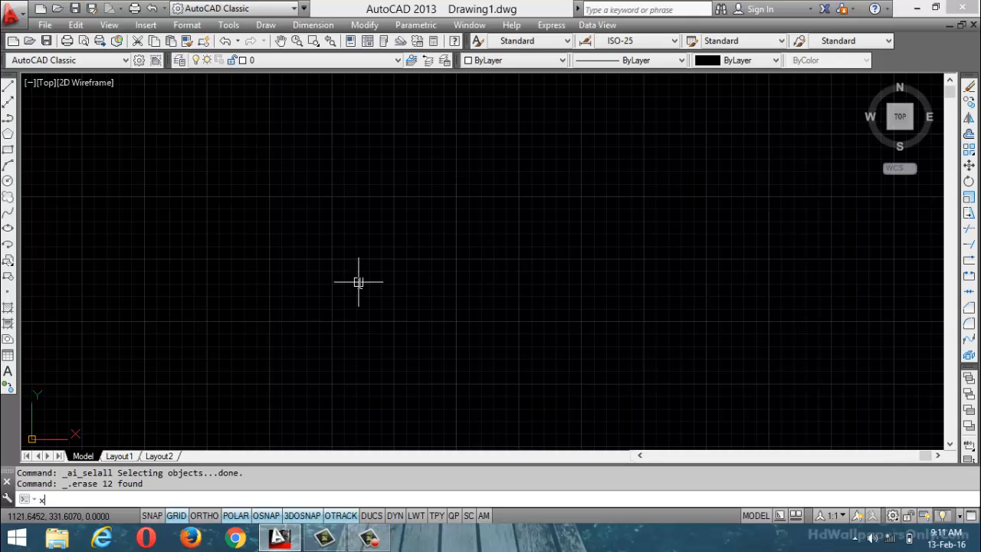
{"action": "key", "text": "Return"}
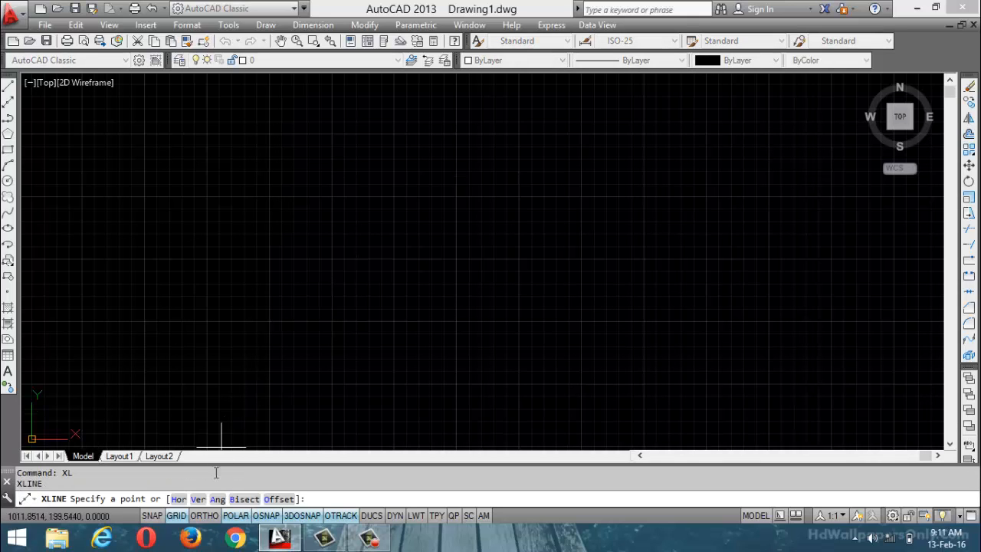
{"action": "left_click", "coordinate": [176, 499]}
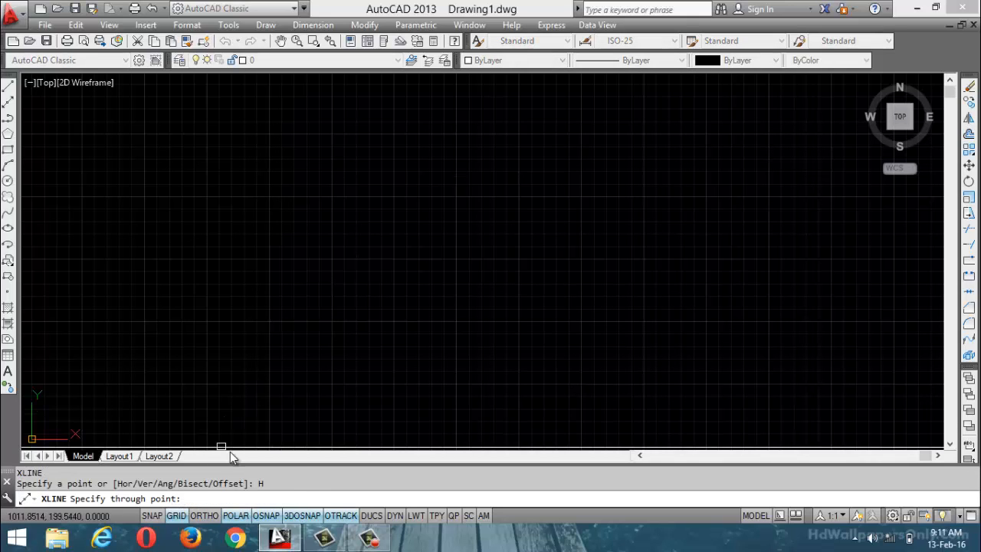
{"action": "left_click", "coordinate": [412, 223]}
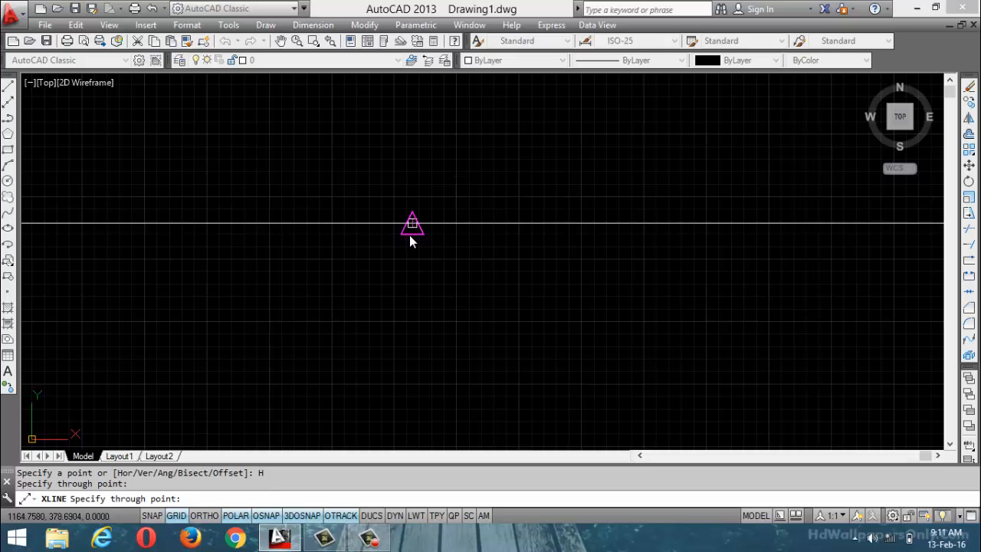
{"action": "key", "text": "Return"}
{"action": "key", "text": "Return"}
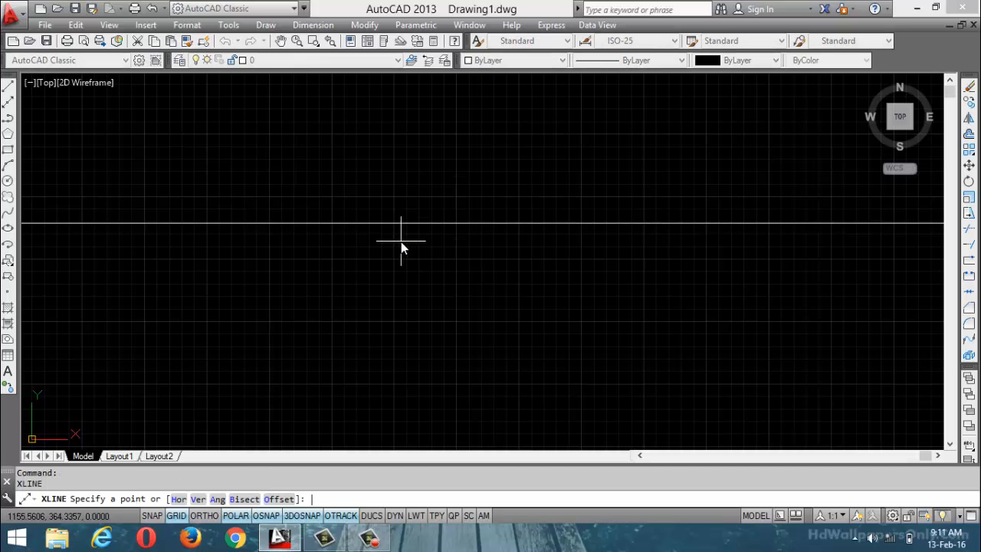
{"action": "key", "text": "Escape"}
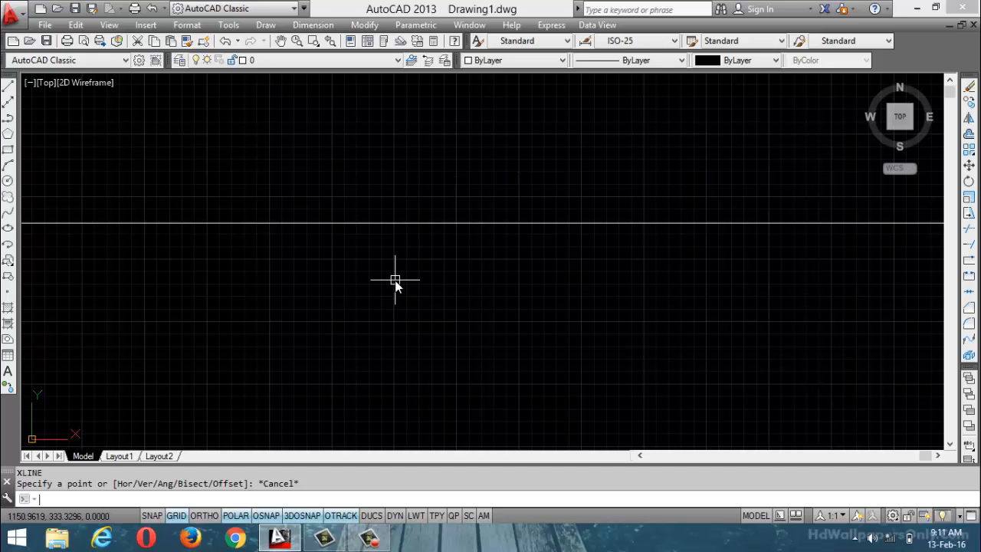
{"action": "key", "text": "Return"}
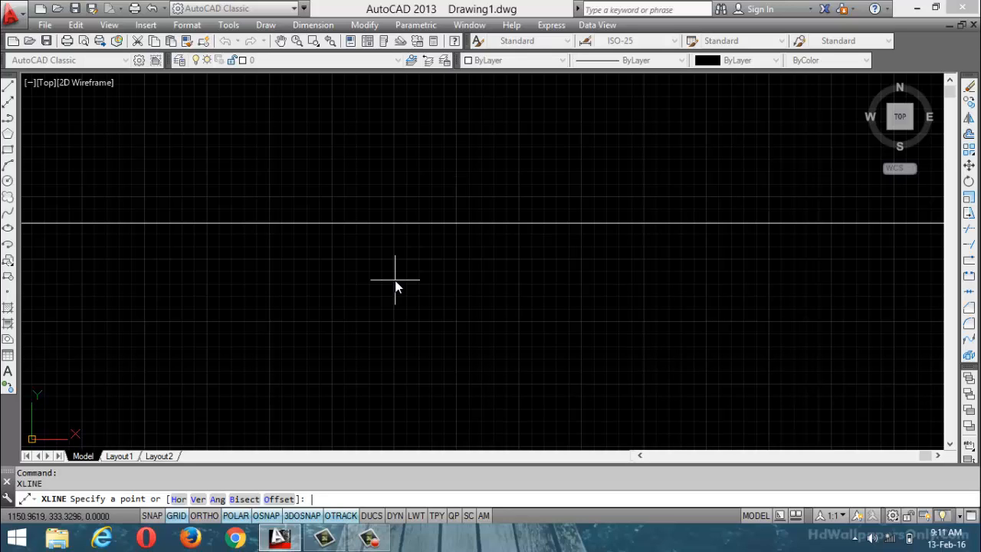
{"action": "key", "text": "Escape"}
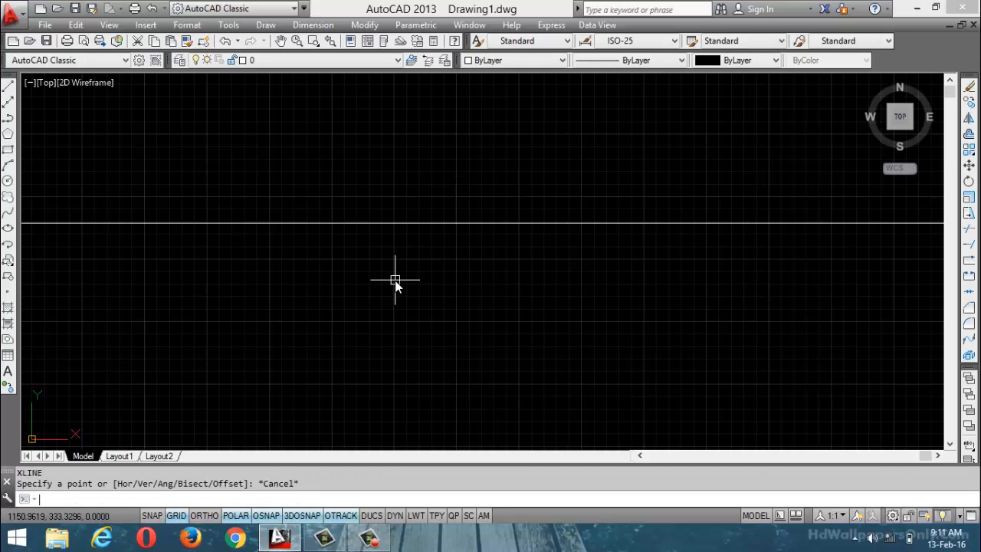
{"action": "key", "text": "Return"}
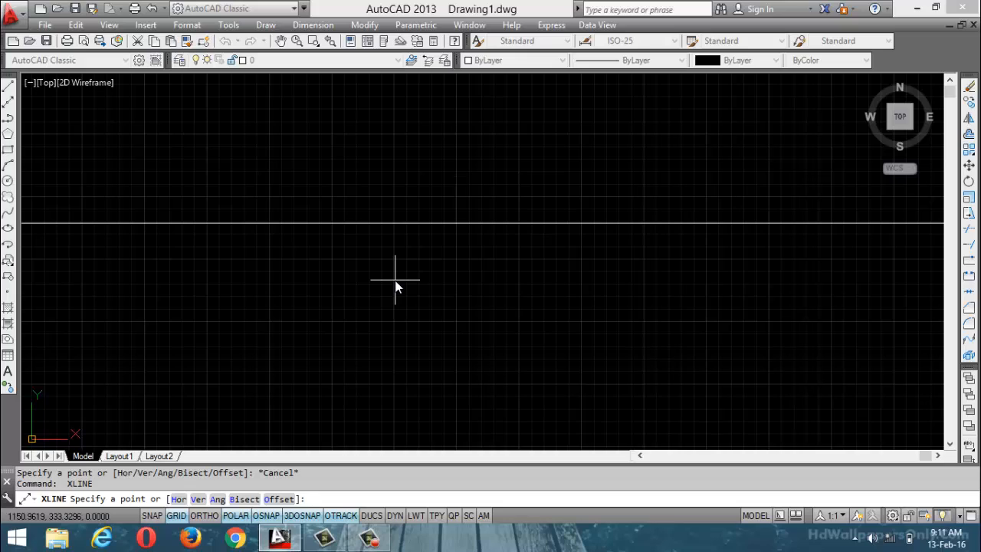
{"action": "key", "text": "Escape"}
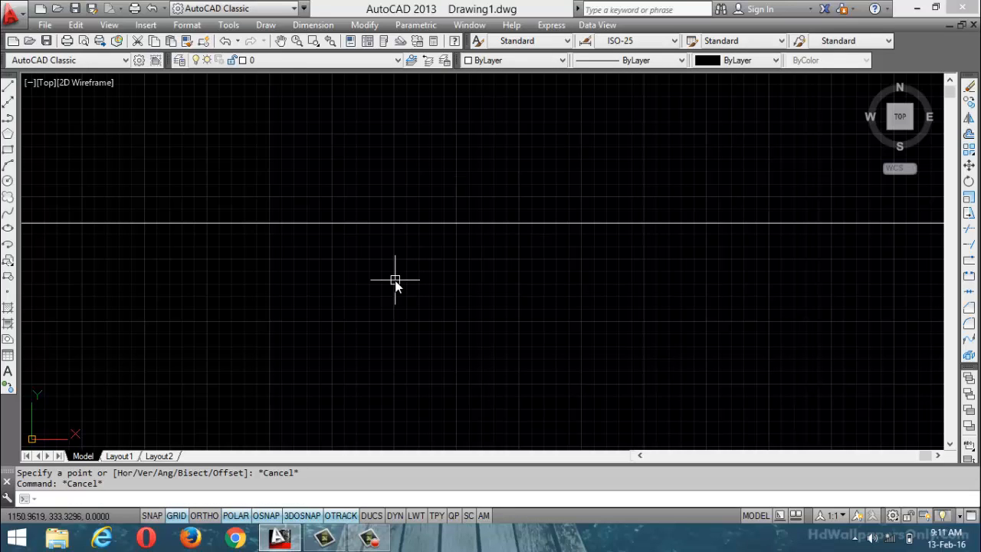
{"action": "left_click", "coordinate": [367, 538]}
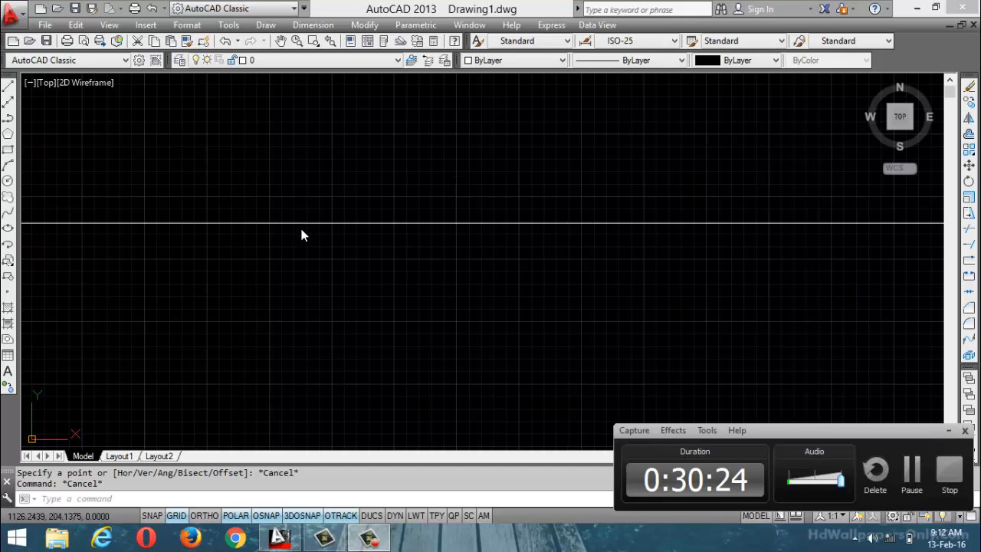
{"action": "right_click", "coordinate": [311, 156]}
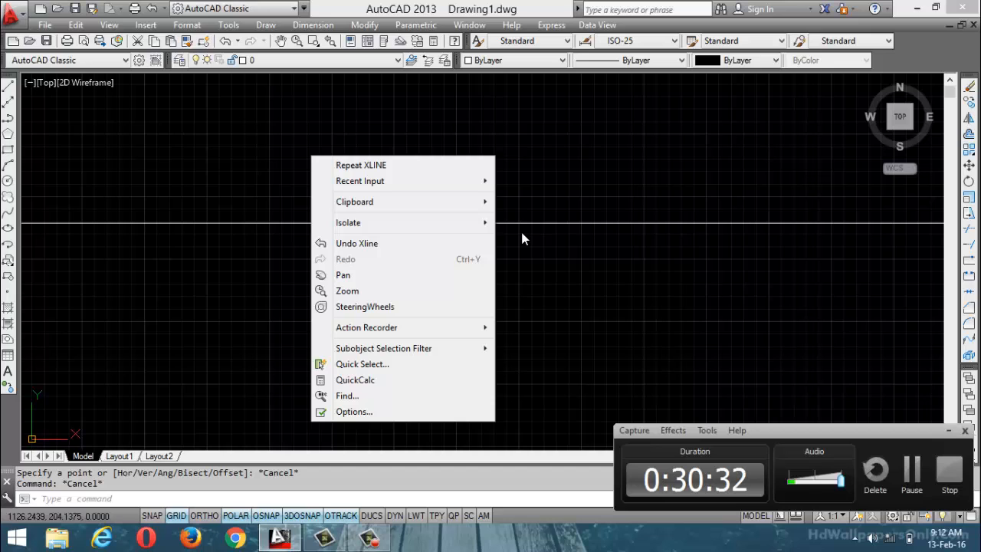
{"action": "left_click", "coordinate": [528, 211]}
Step: Try repeating the last XLINE command twice, choosing its Hor option the first time, and review the recently used commands without placing a line
{"action": "right_click", "coordinate": [467, 146]}
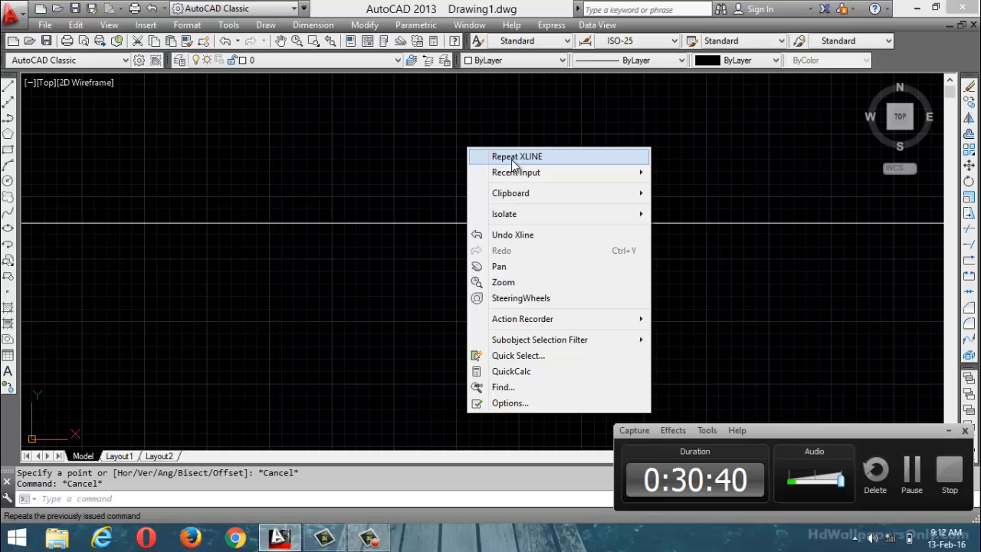
{"action": "mouse_move", "coordinate": [519, 176]}
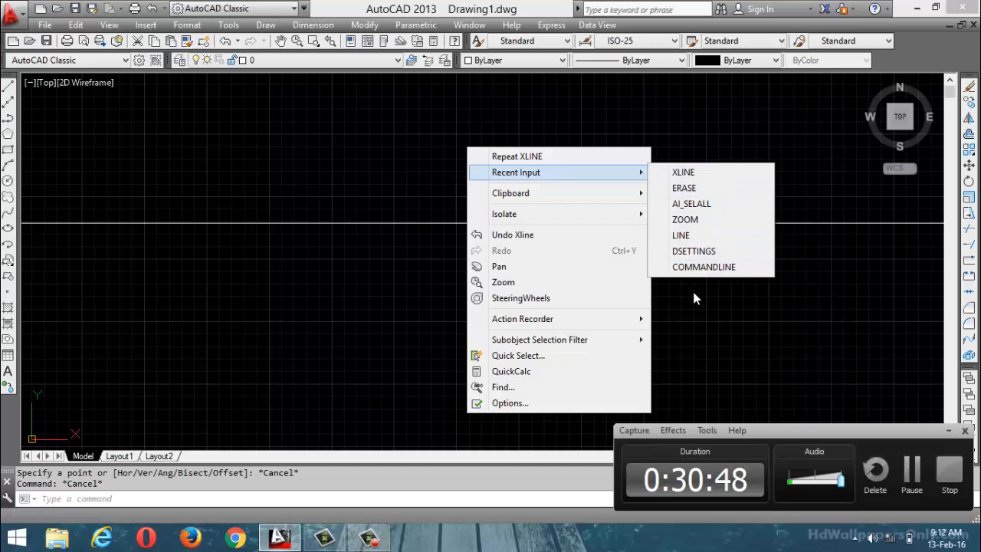
{"action": "left_click", "coordinate": [560, 161]}
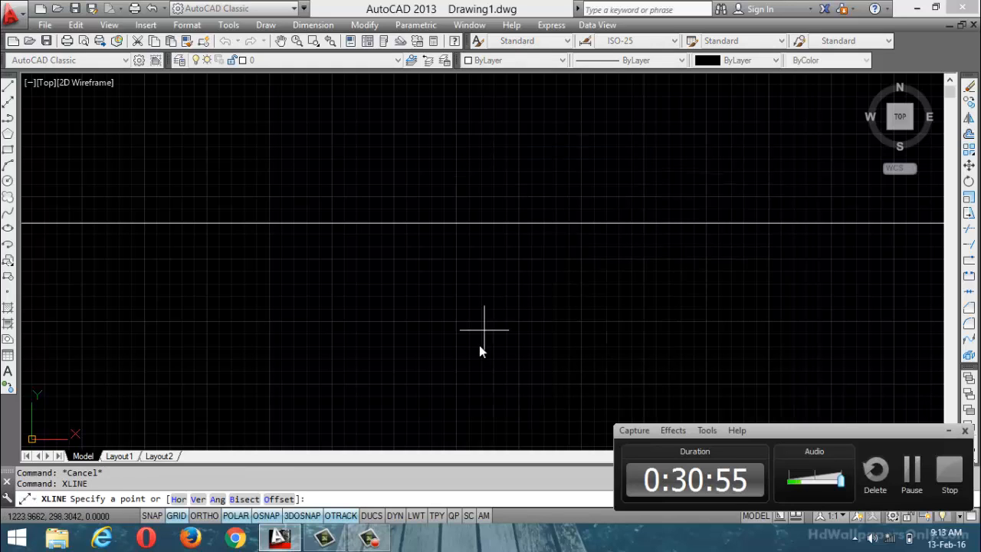
{"action": "left_click", "coordinate": [178, 499]}
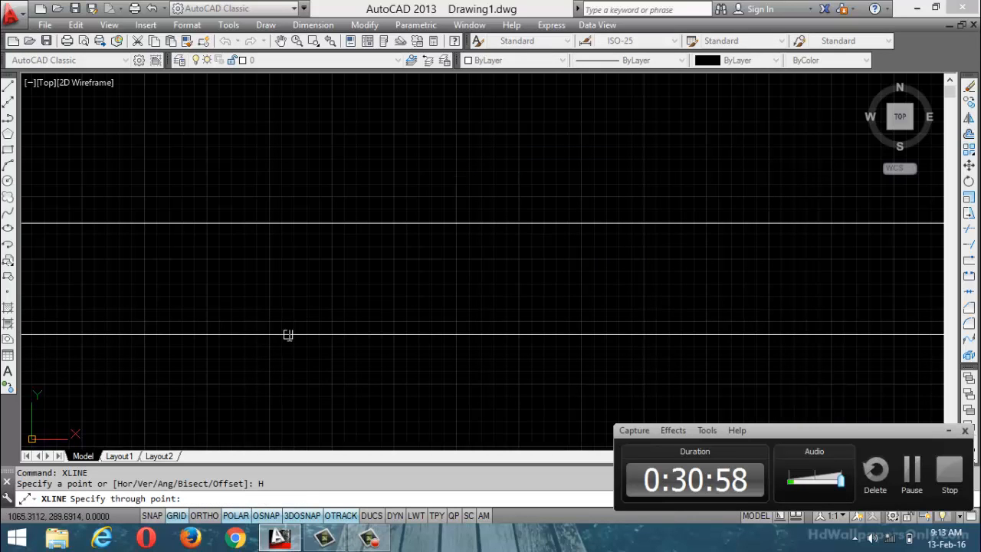
{"action": "key", "text": "Escape"}
{"action": "key", "text": "Return"}
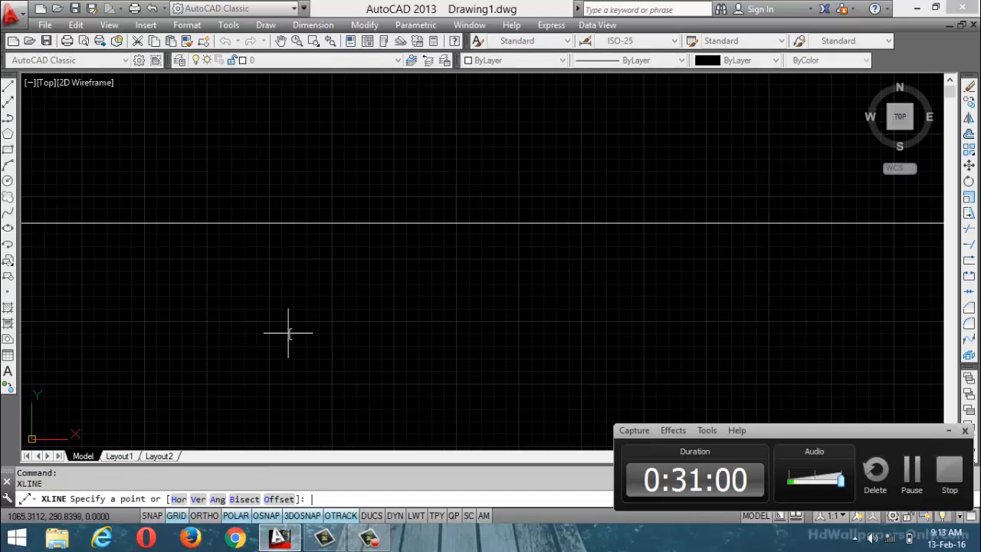
{"action": "key", "text": "Escape"}
{"action": "right_click", "coordinate": [325, 114]}
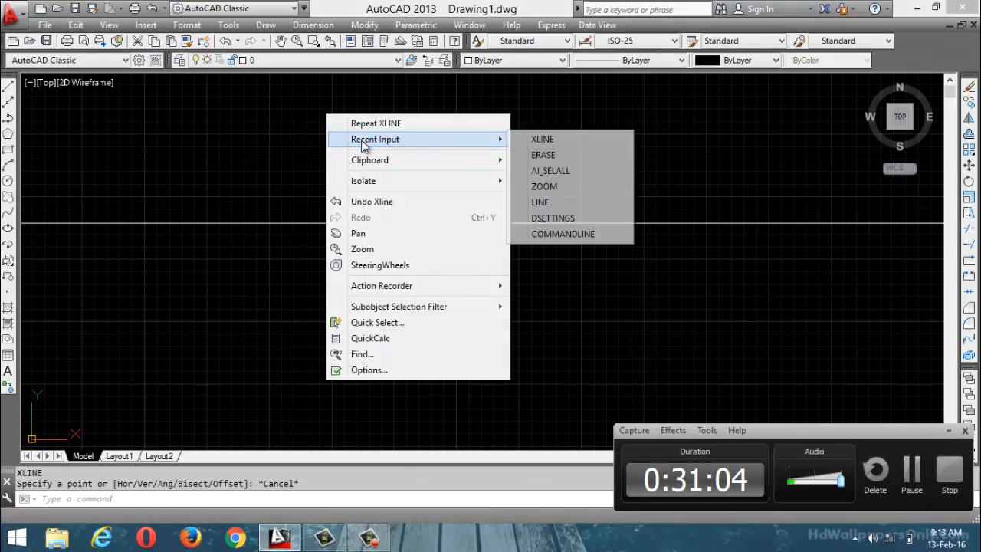
{"action": "left_click", "coordinate": [350, 370]}
{"action": "key", "text": "Escape"}
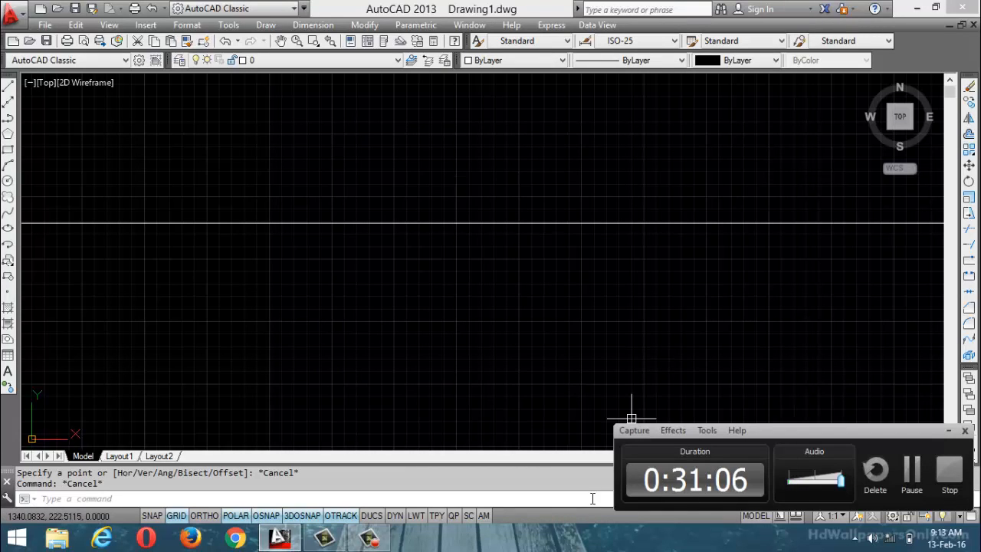
Step: Place one vertical construction line through the middle of the drawing, crossing the horizontal one, with XLINE's Ver option
{"action": "left_click", "coordinate": [949, 433]}
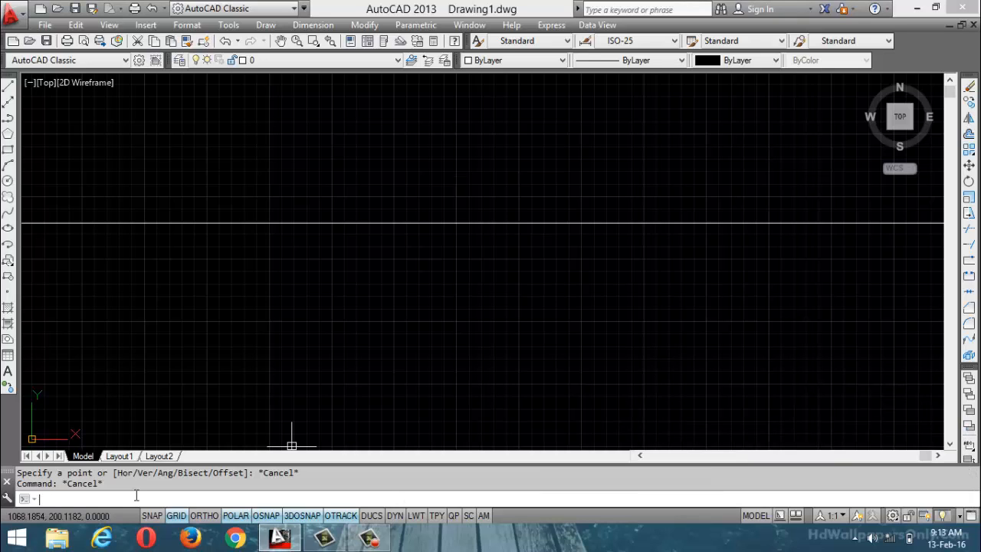
{"action": "type", "text": "xl"}
{"action": "key", "text": "Return"}
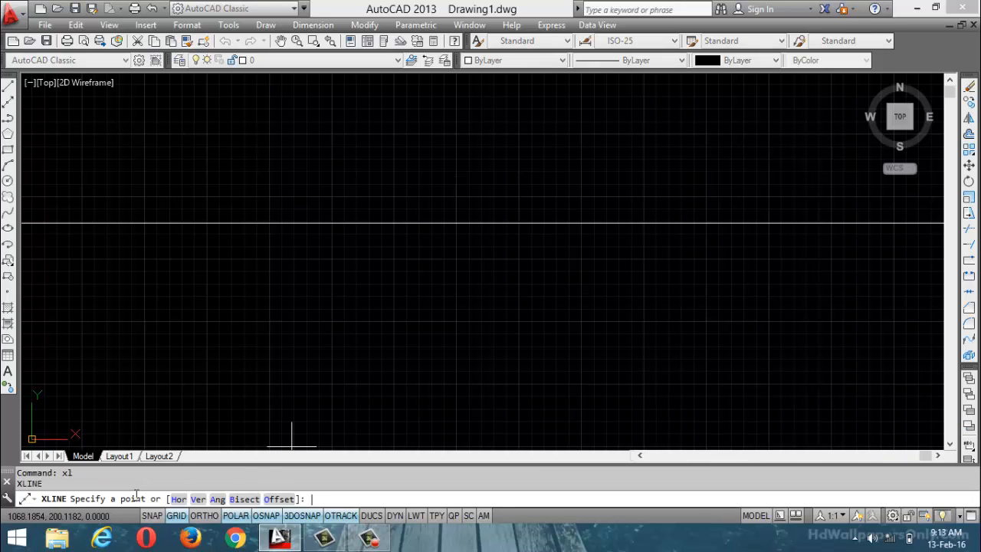
{"action": "left_click", "coordinate": [198, 499]}
{"action": "left_click", "coordinate": [490, 303]}
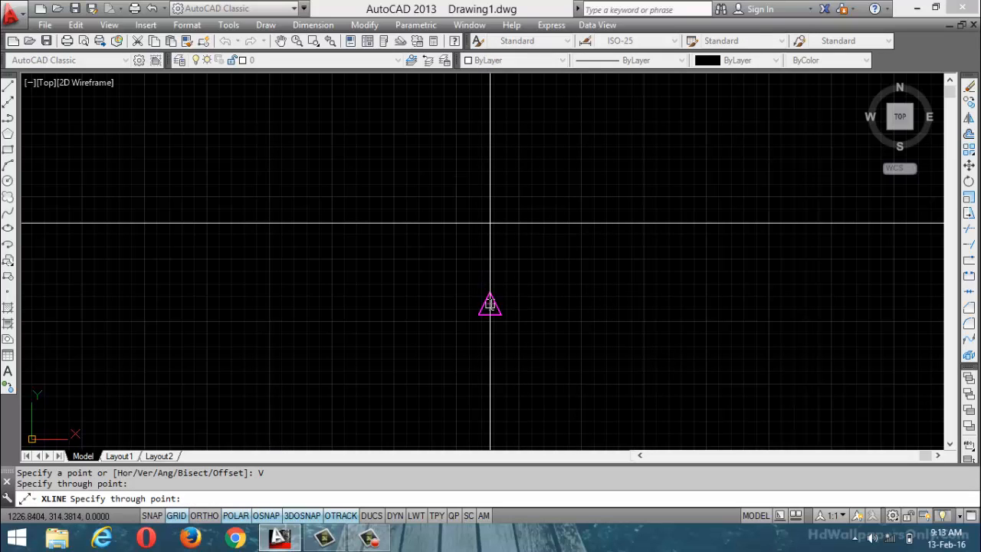
{"action": "key", "text": "Escape"}
Step: Place a construction line at 45° through the intersection of the horizontal and vertical lines with XLINE's Ang option
{"action": "type", "text": "xl"}
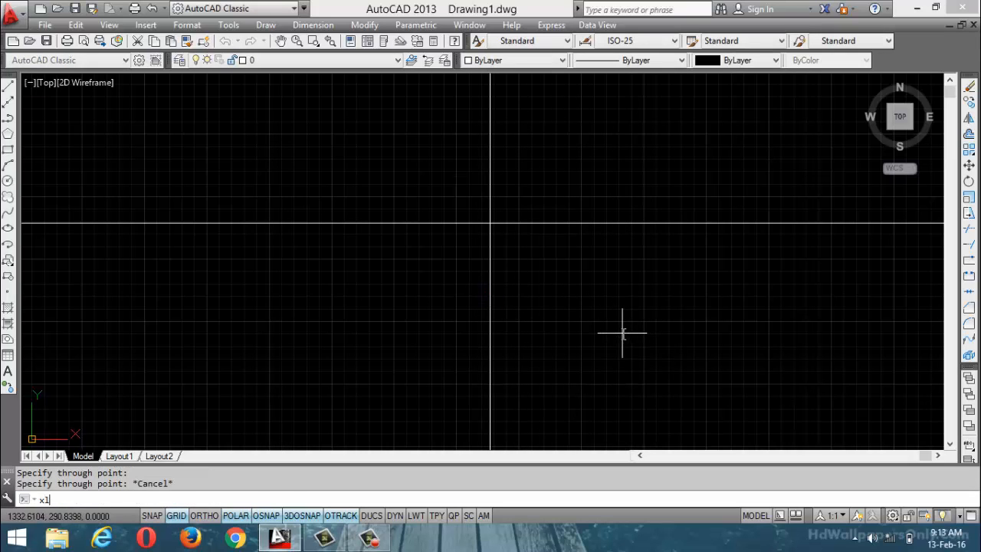
{"action": "key", "text": "Return"}
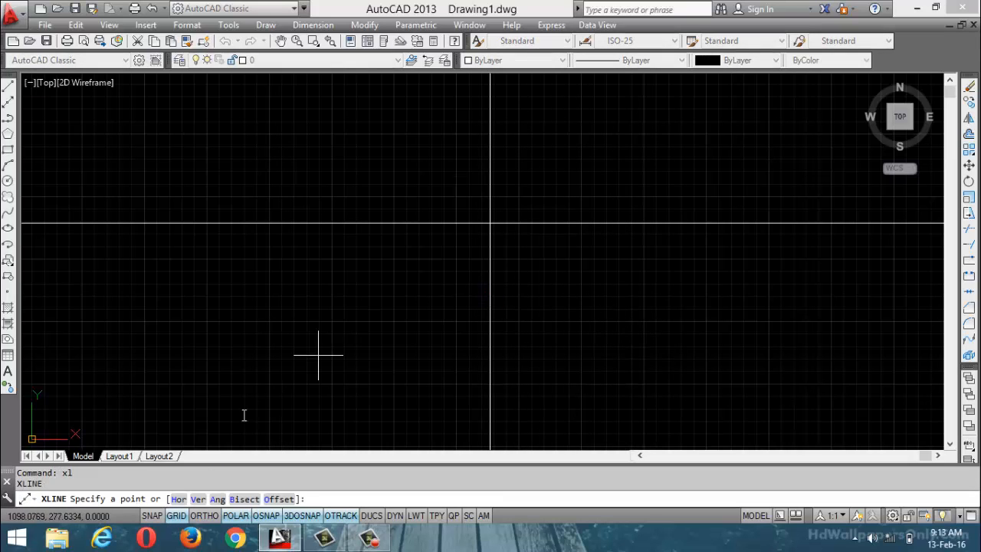
{"action": "left_click", "coordinate": [216, 499]}
{"action": "type", "text": "45"}
{"action": "key", "text": "Return"}
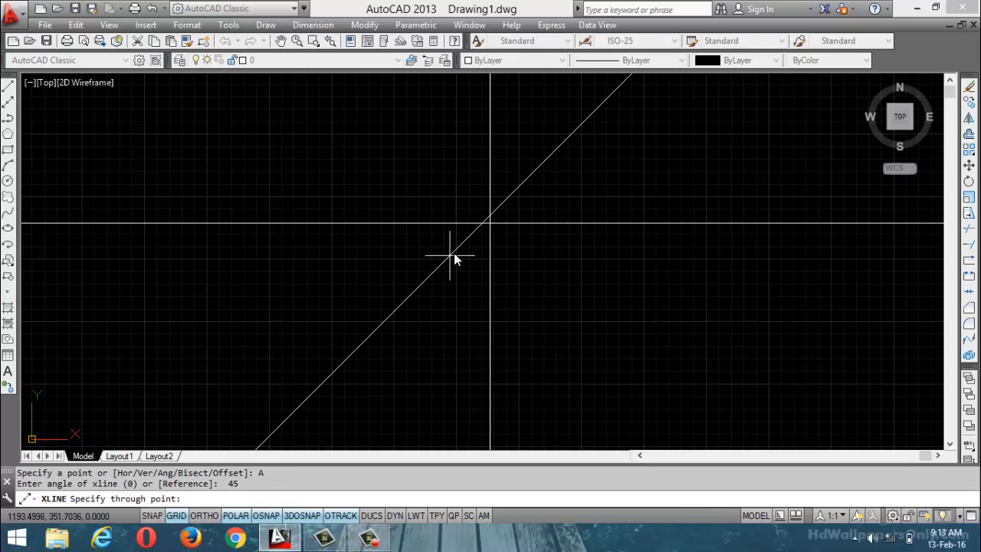
{"action": "left_click", "coordinate": [498, 225]}
{"action": "key", "text": "Escape"}
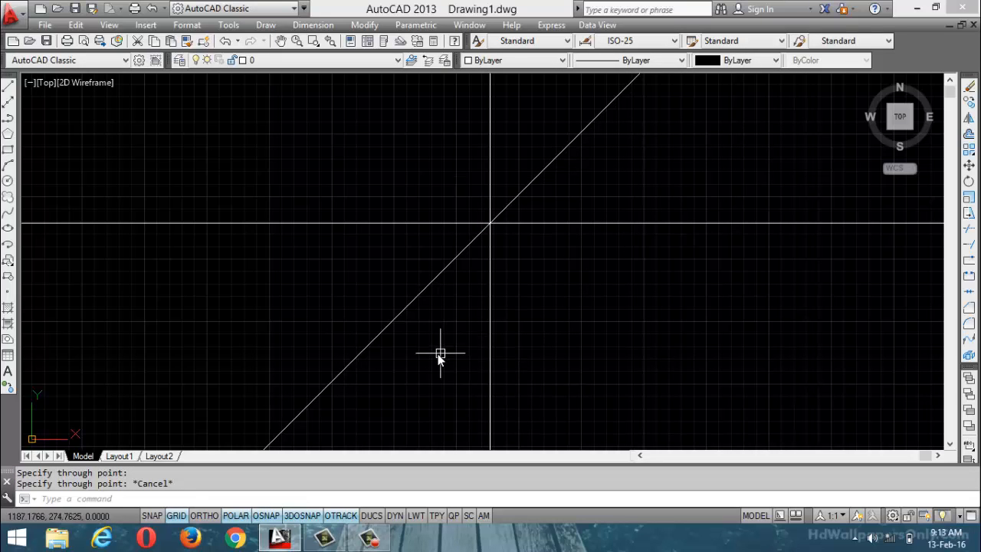
Step: Highlight the horizontal, vertical and 45° construction lines in turn to point them out, and clear the selection
{"action": "scroll", "coordinate": [439, 352], "scroll_direction": "down", "scroll_amount": 2}
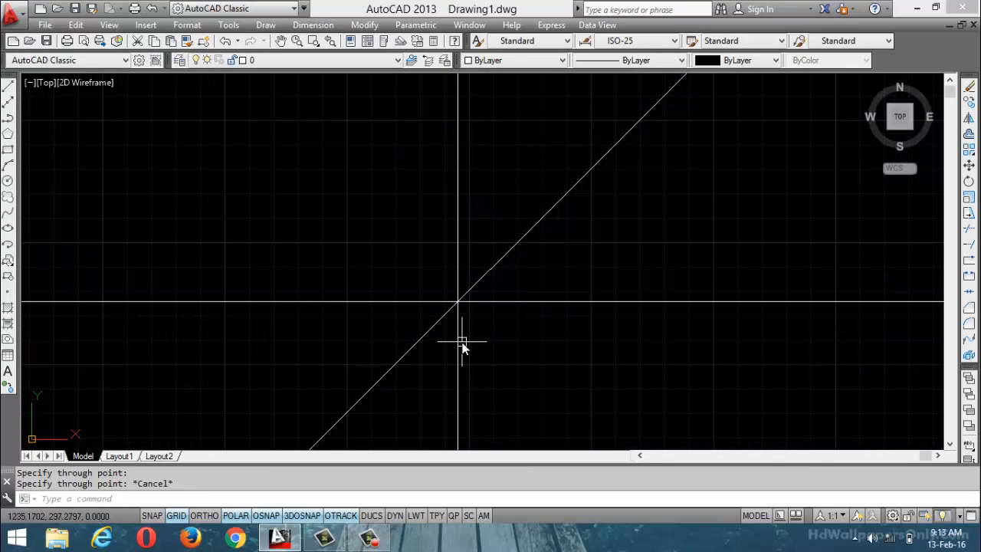
{"action": "mouse_move", "coordinate": [462, 347]}
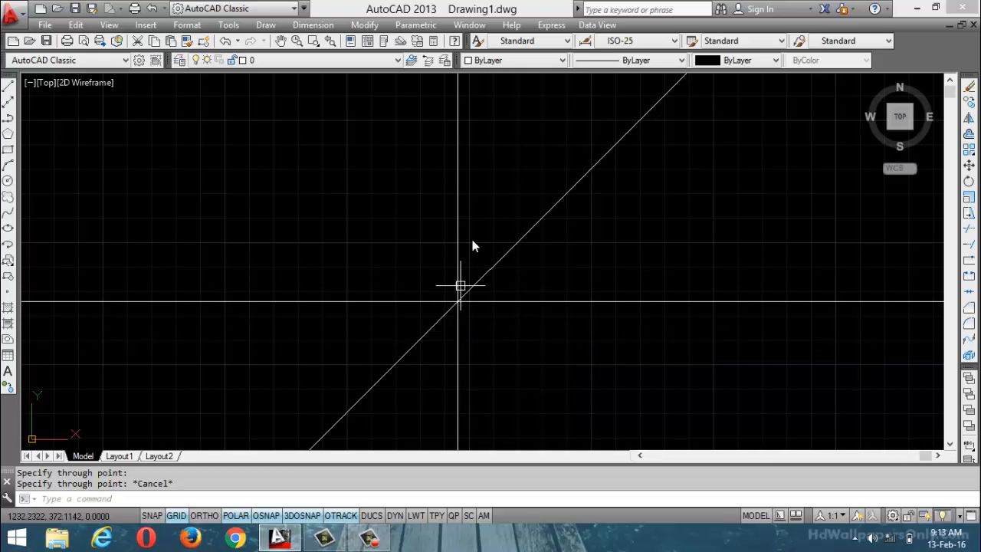
{"action": "left_click", "coordinate": [337, 300]}
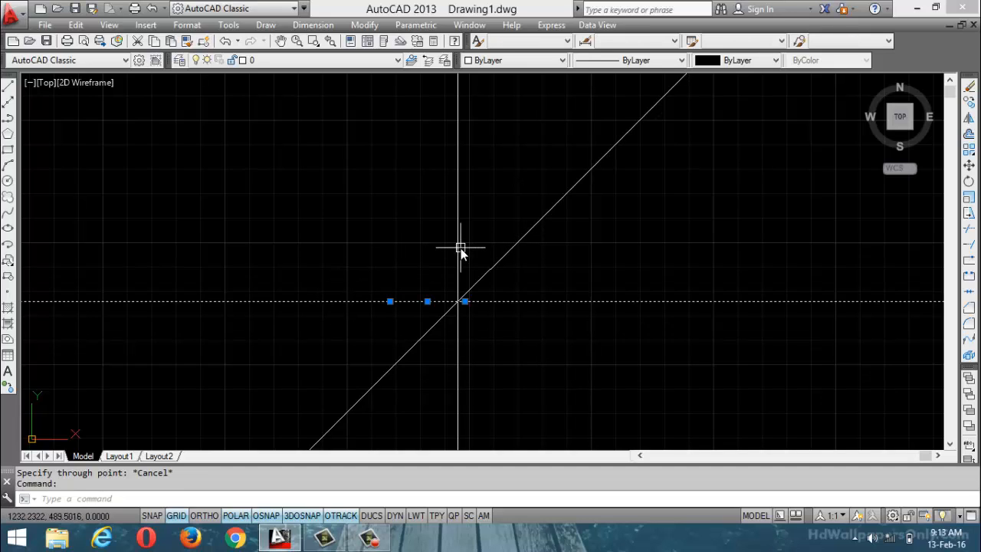
{"action": "left_click", "coordinate": [458, 256]}
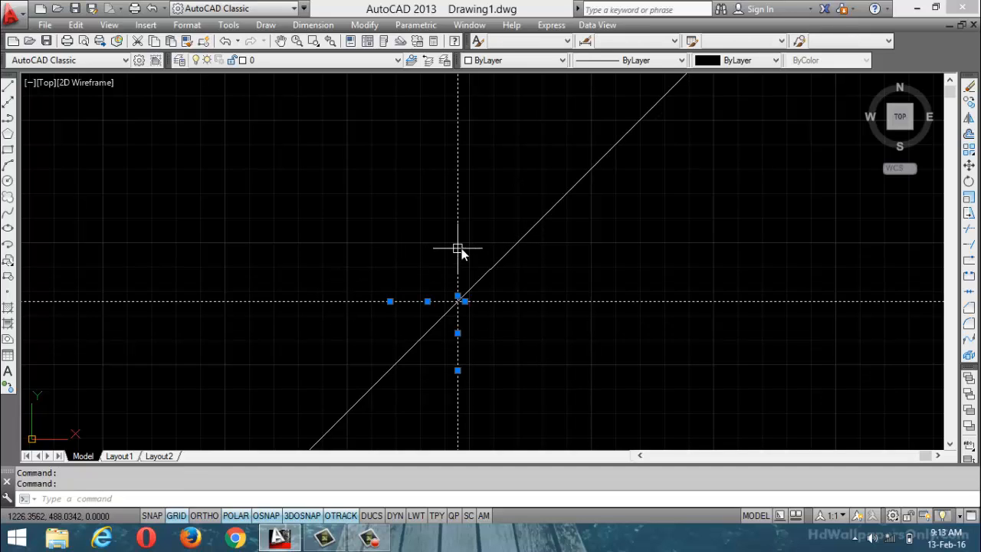
{"action": "left_click", "coordinate": [499, 258]}
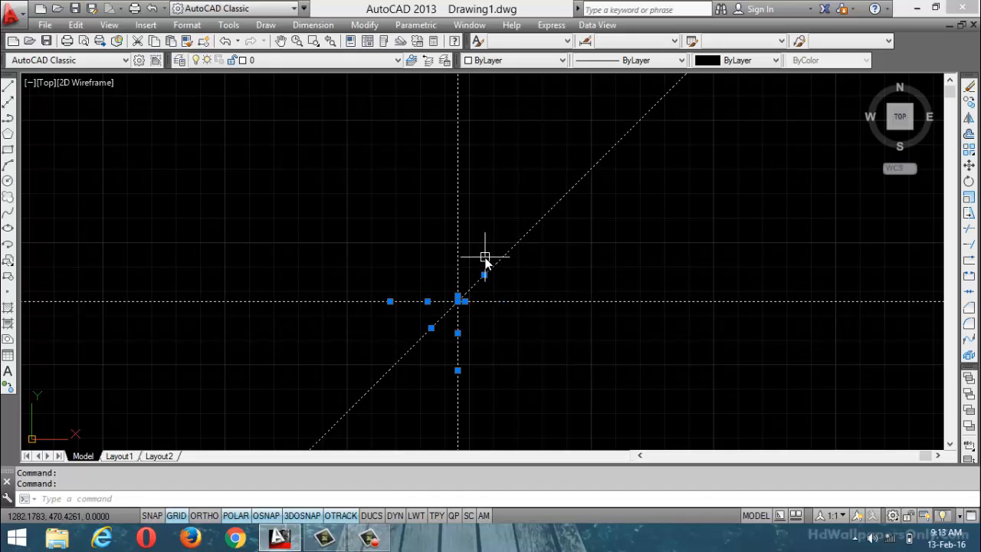
{"action": "key", "text": "Escape"}
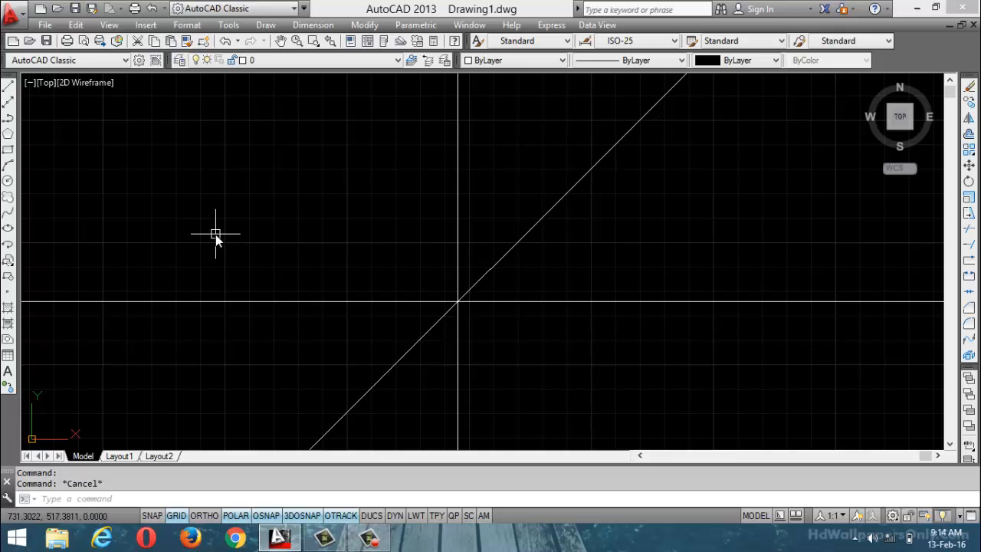
Step: Offset the horizontal construction line by 100 both above and below with XLINE's Offset option
{"action": "type", "text": "XL"}
{"action": "key", "text": "Return"}
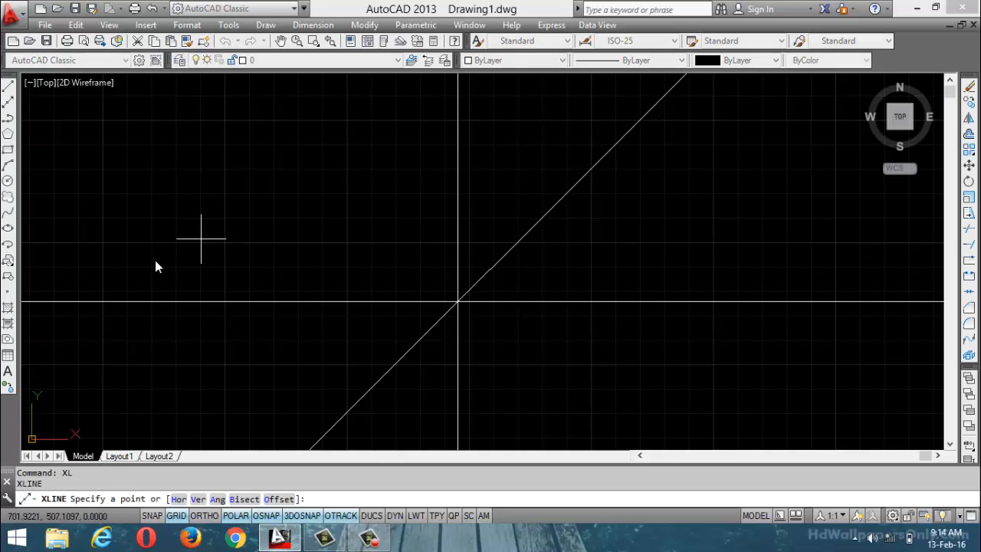
{"action": "left_click", "coordinate": [276, 505]}
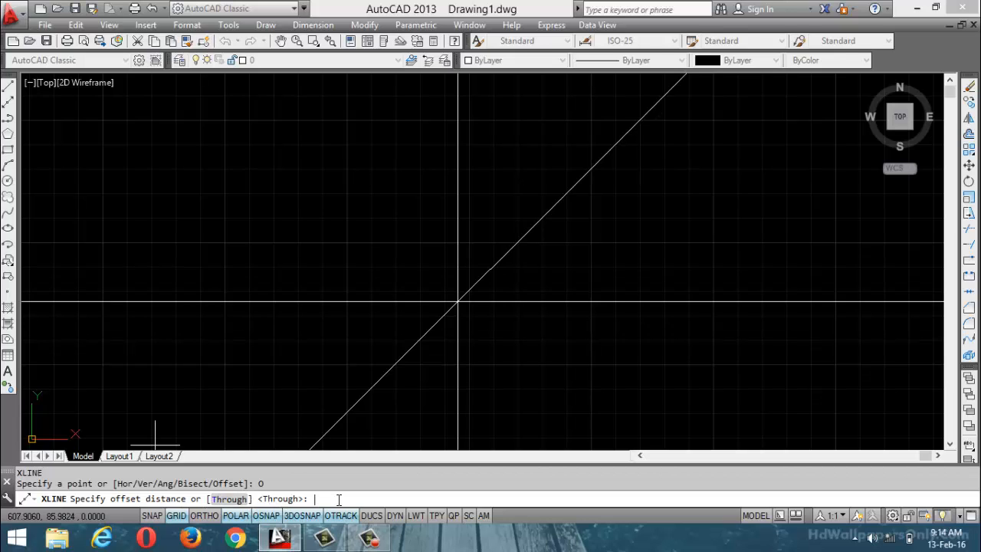
{"action": "type", "text": "100"}
{"action": "key", "text": "Return"}
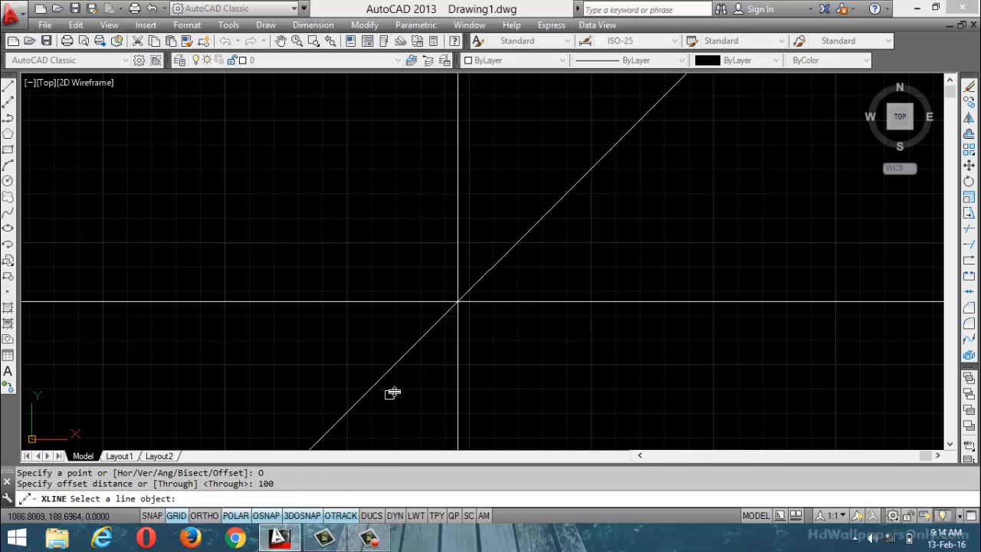
{"action": "left_click", "coordinate": [361, 302]}
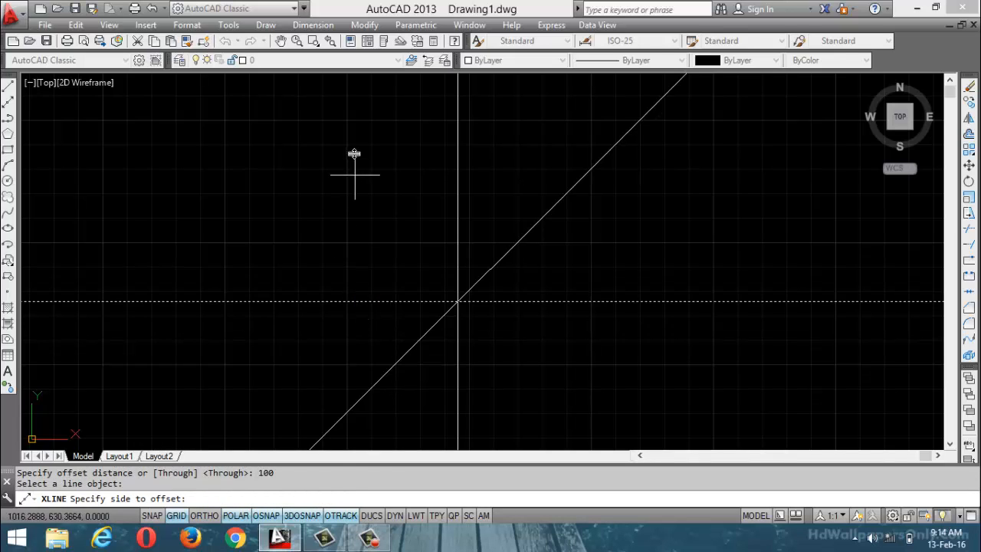
{"action": "left_click", "coordinate": [353, 129]}
{"action": "left_click", "coordinate": [332, 302]}
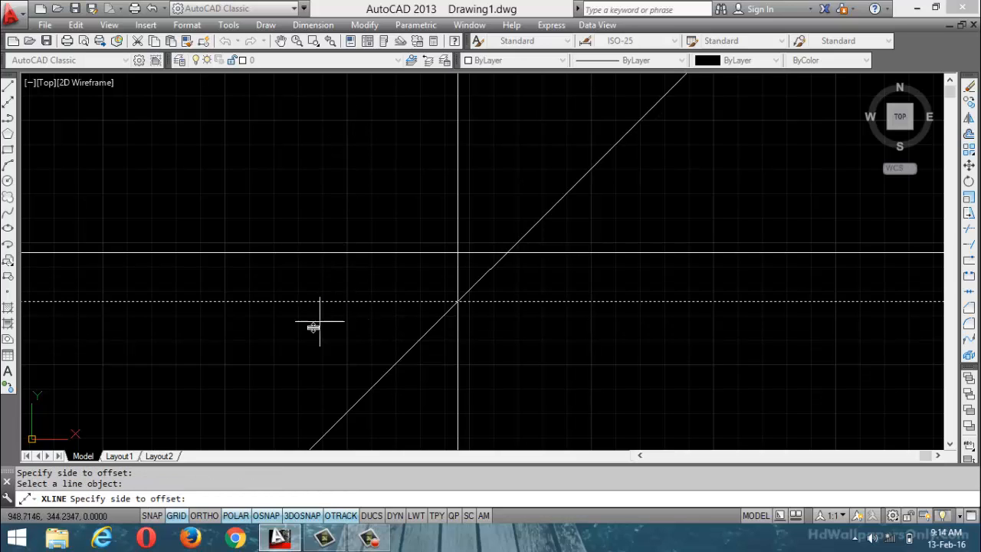
{"action": "left_click", "coordinate": [288, 353]}
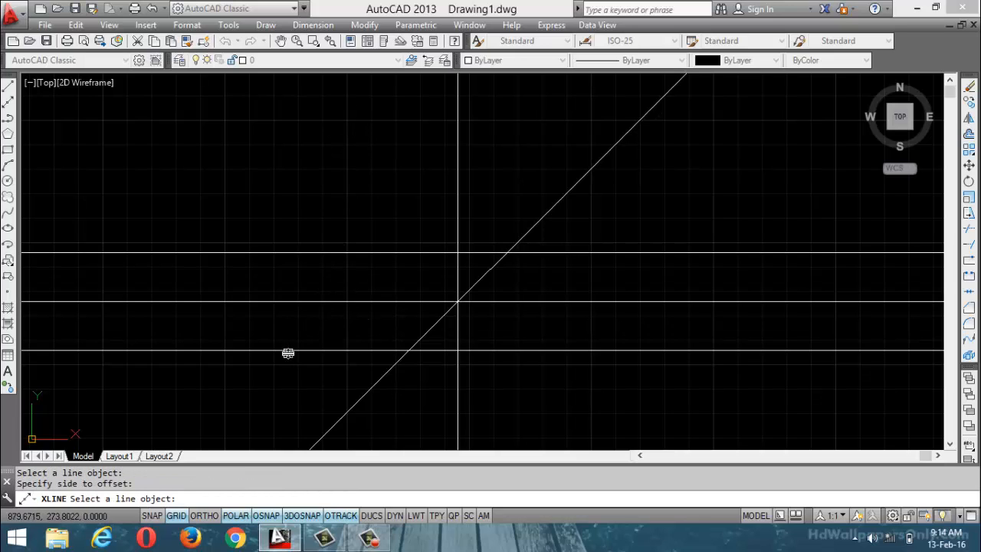
Step: Offset the original vertical construction line to both its left and right sides at the same distance
{"action": "left_click", "coordinate": [456, 426]}
{"action": "left_click", "coordinate": [216, 376]}
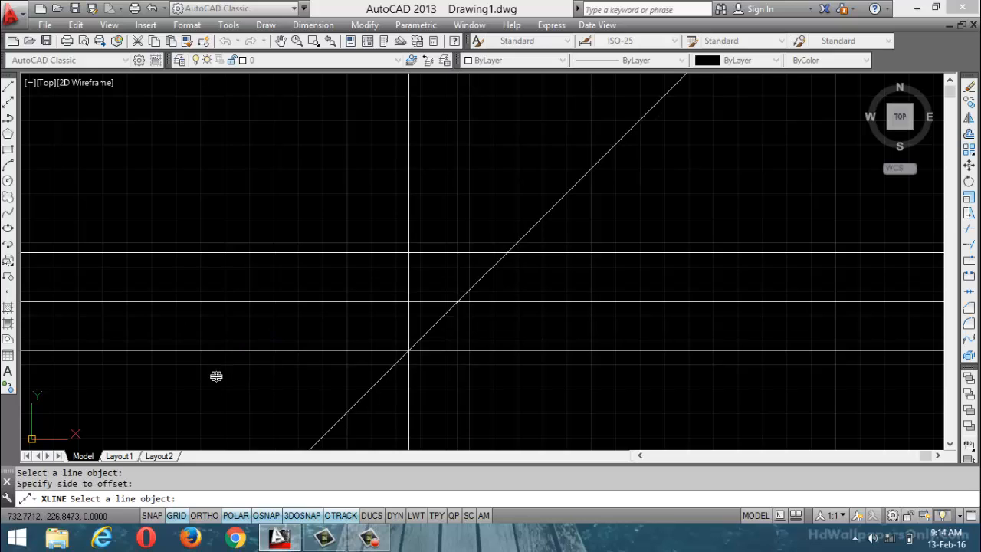
{"action": "left_click", "coordinate": [457, 405]}
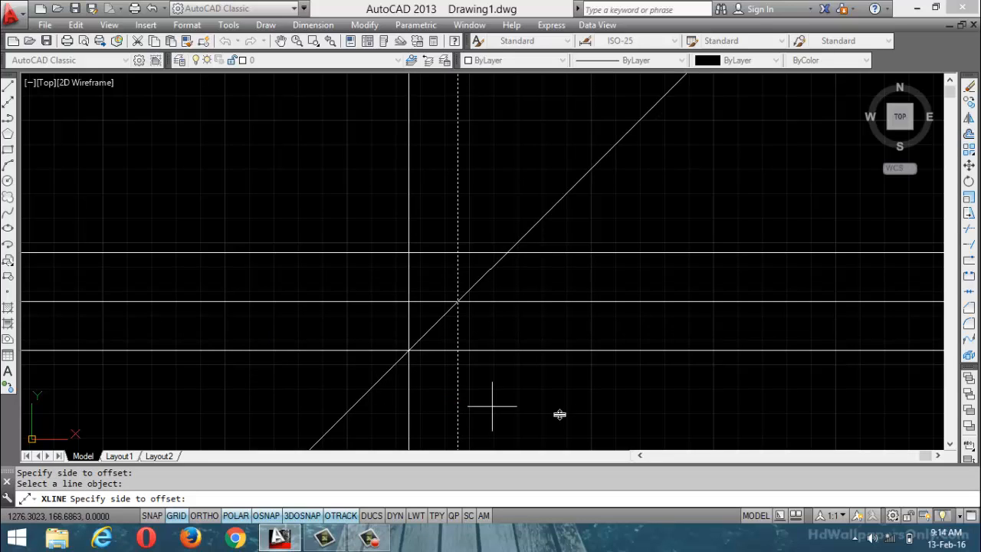
{"action": "left_click", "coordinate": [613, 414]}
Step: Offset the 45° construction line to its upper-left and lower-right sides at the same distance, and end XLINE
{"action": "left_click", "coordinate": [352, 404]}
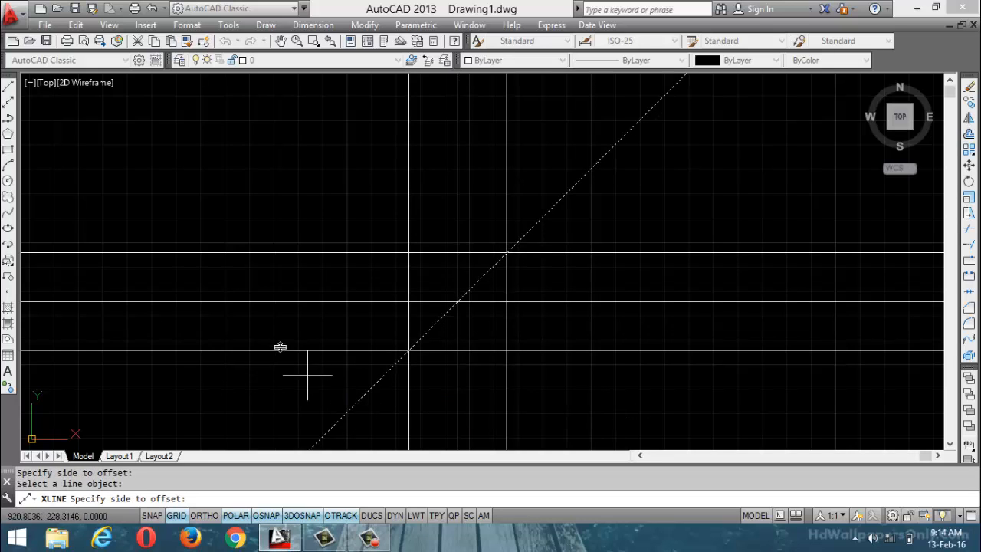
{"action": "left_click", "coordinate": [274, 330]}
{"action": "left_click", "coordinate": [361, 396]}
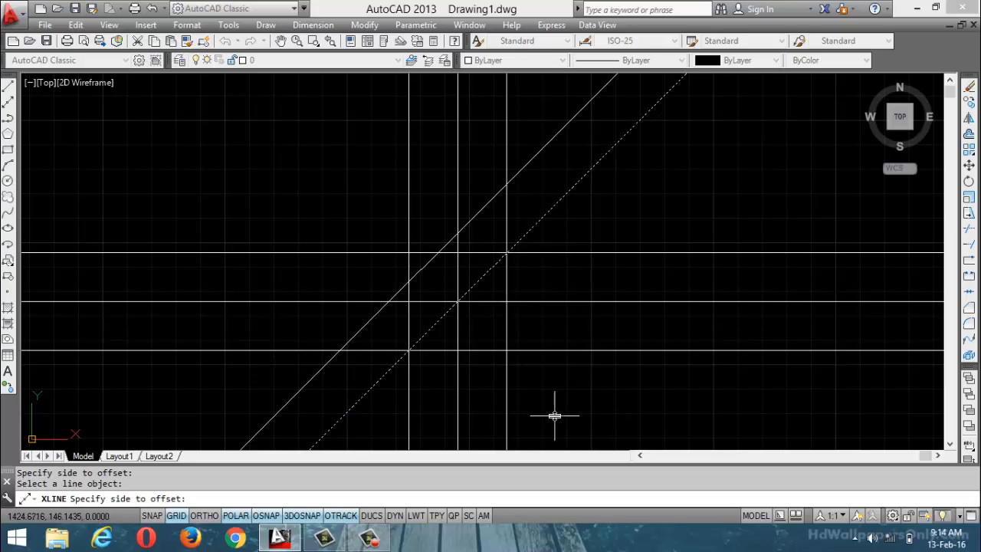
{"action": "left_click", "coordinate": [554, 412]}
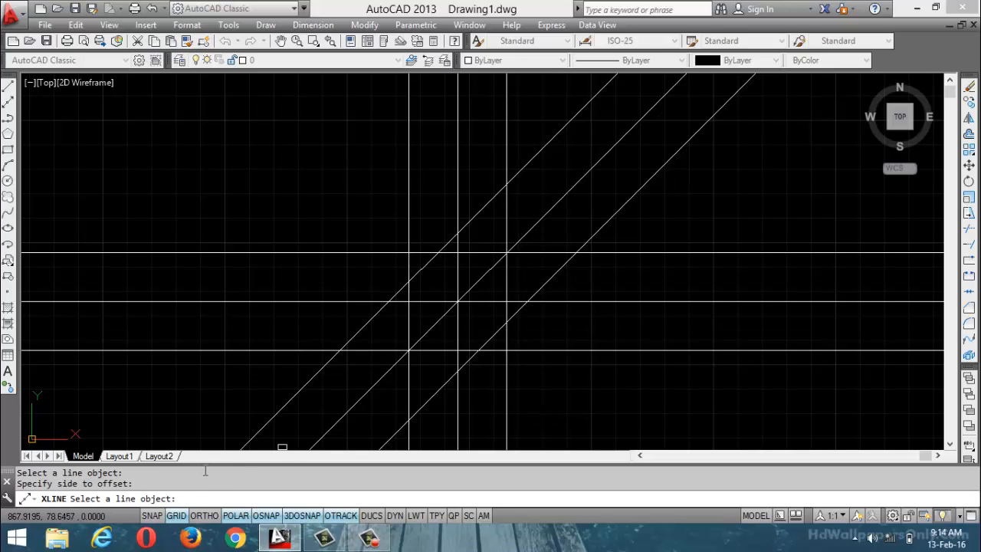
{"action": "key", "text": "Escape"}
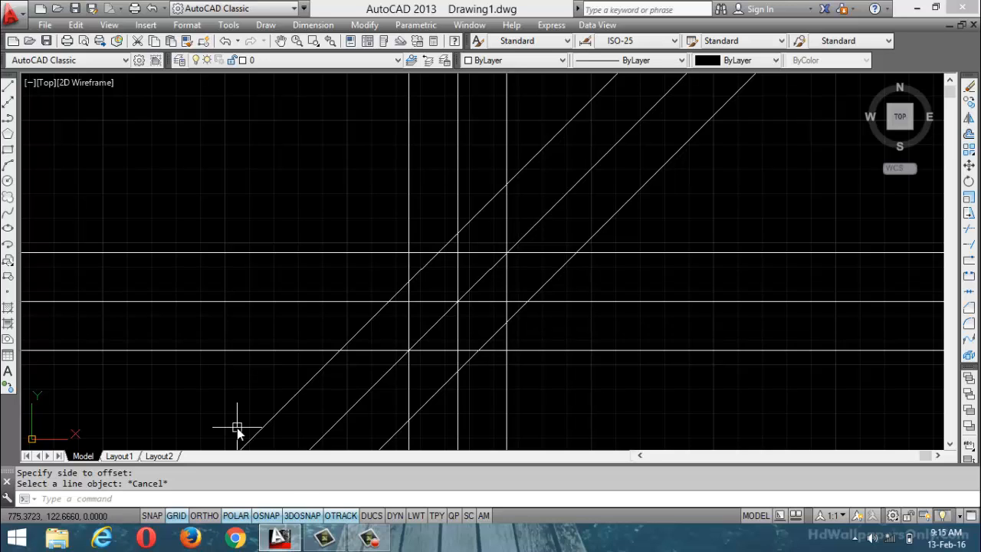
Step: Offset the lower-right 45° construction line by 100 further to its lower-right side with XLINE's Offset option
{"action": "key", "text": "Return"}
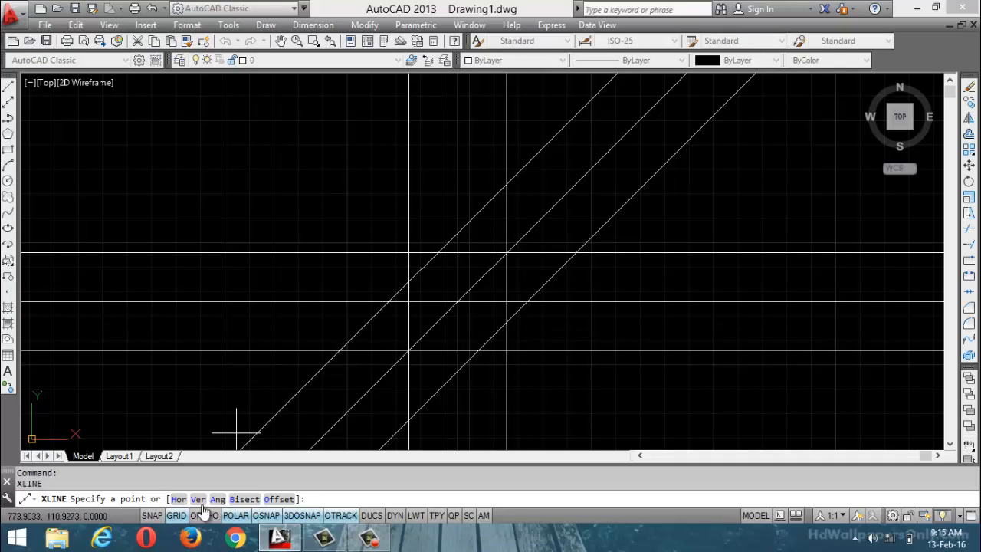
{"action": "left_click", "coordinate": [273, 498]}
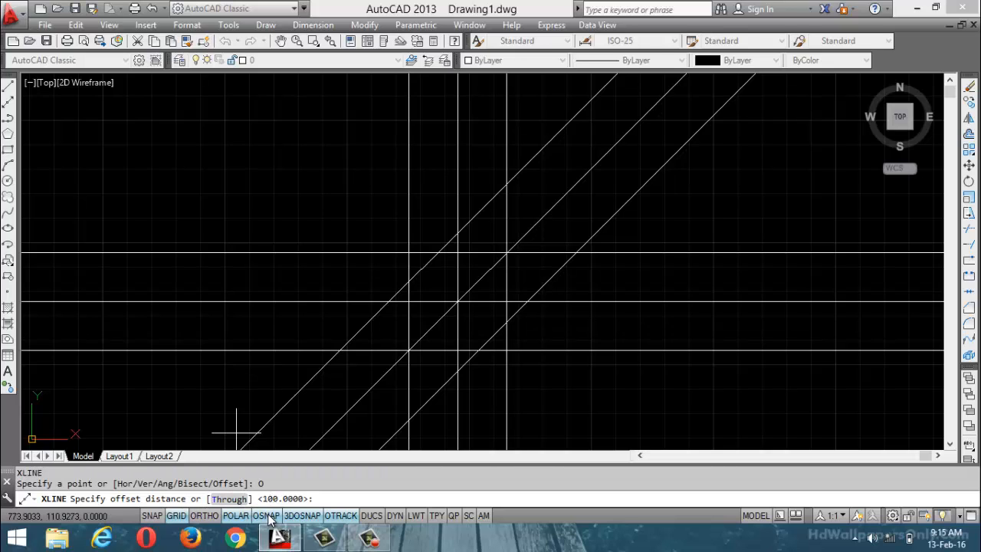
{"action": "key", "text": "Return"}
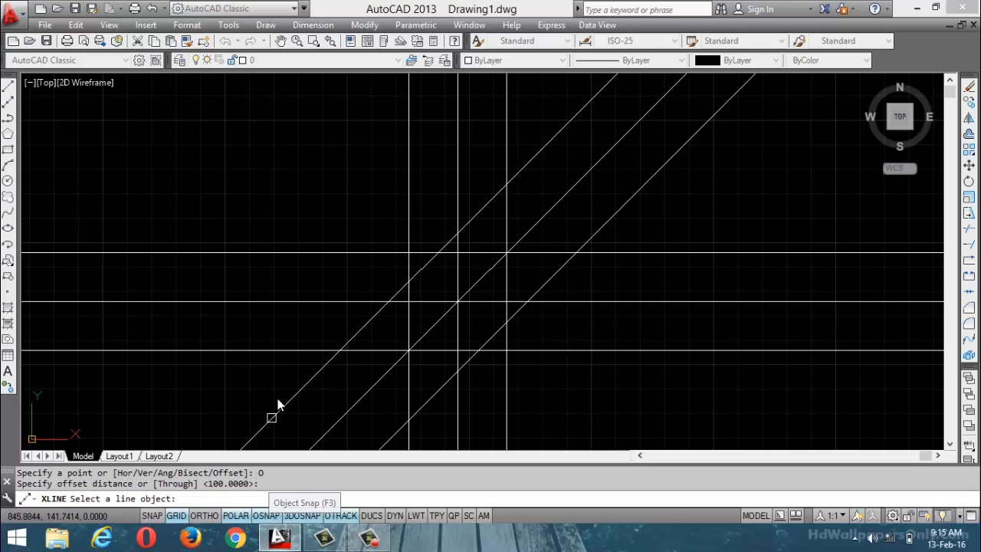
{"action": "left_click", "coordinate": [426, 403]}
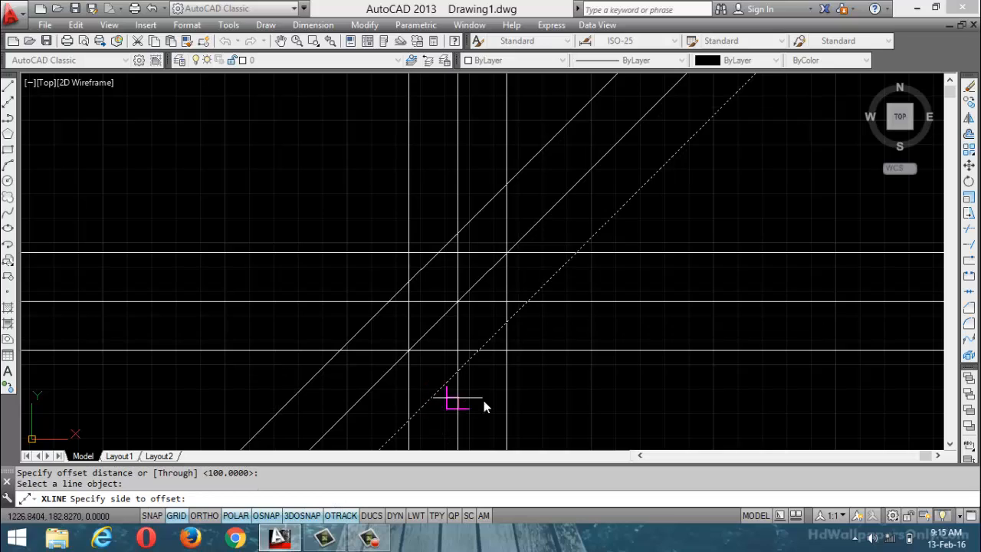
{"action": "left_click", "coordinate": [565, 423]}
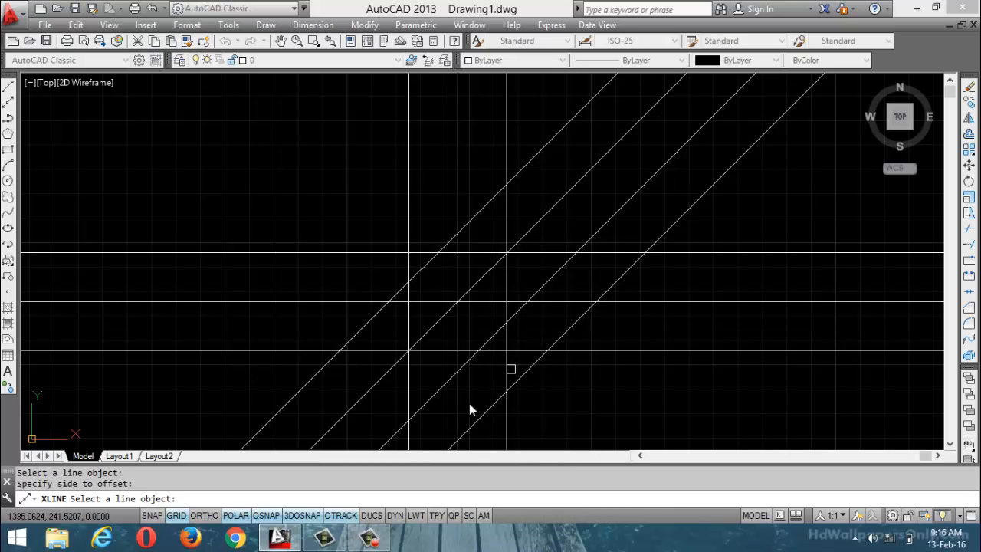
{"action": "key", "text": "Return"}
Step: Offset the topmost horizontal construction line upward by 100 with XLINE's Offset option, and end the command
{"action": "key", "text": "Return"}
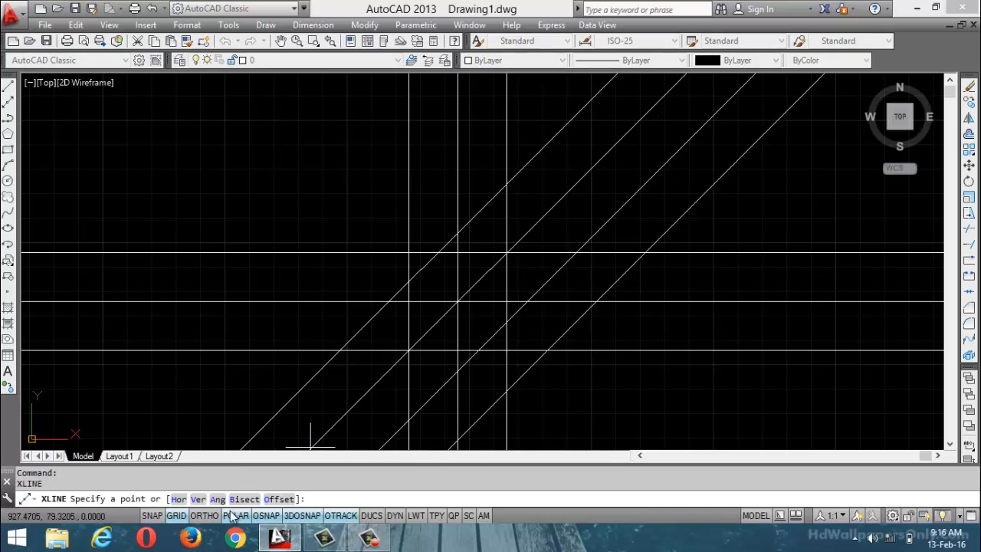
{"action": "type", "text": "o"}
{"action": "key", "text": "Return"}
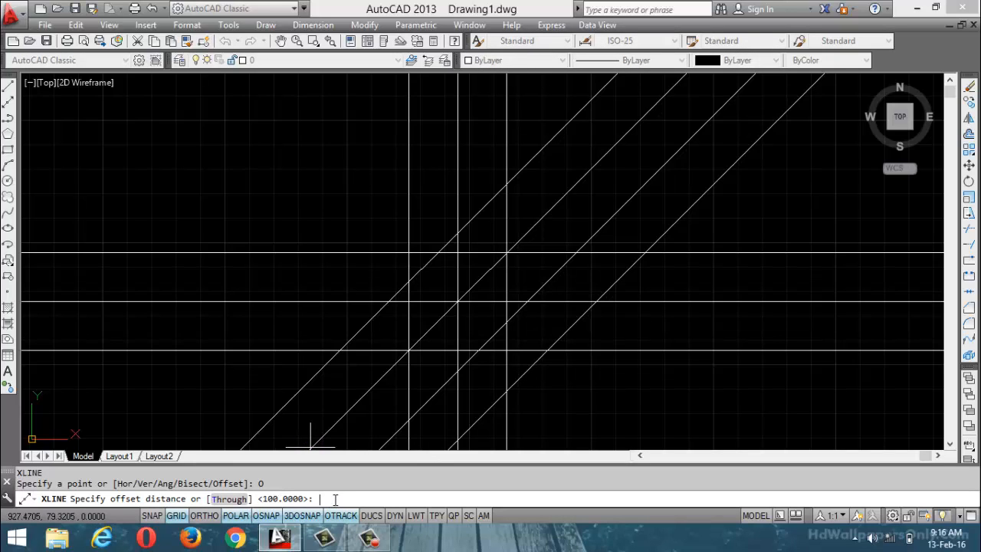
{"action": "key", "text": "Return"}
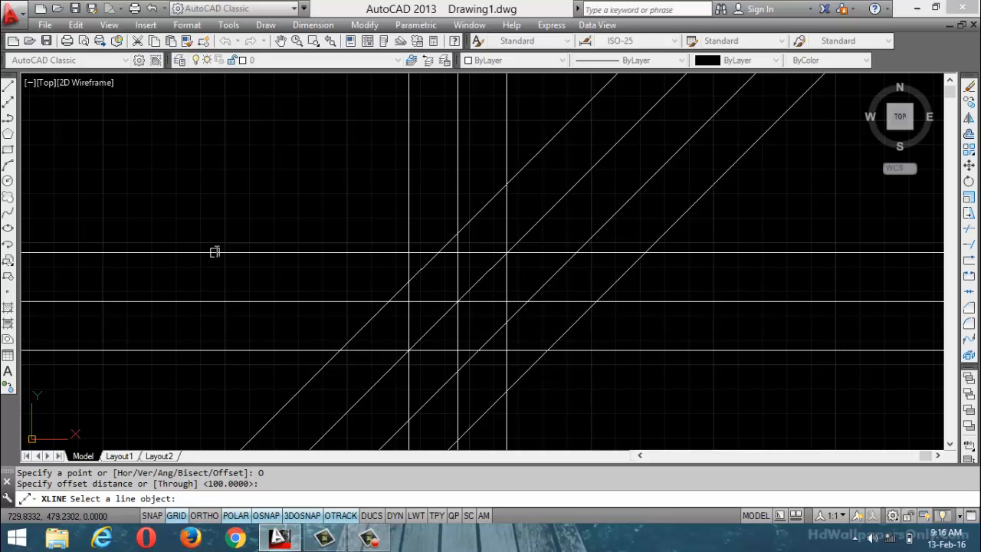
{"action": "left_click", "coordinate": [215, 252]}
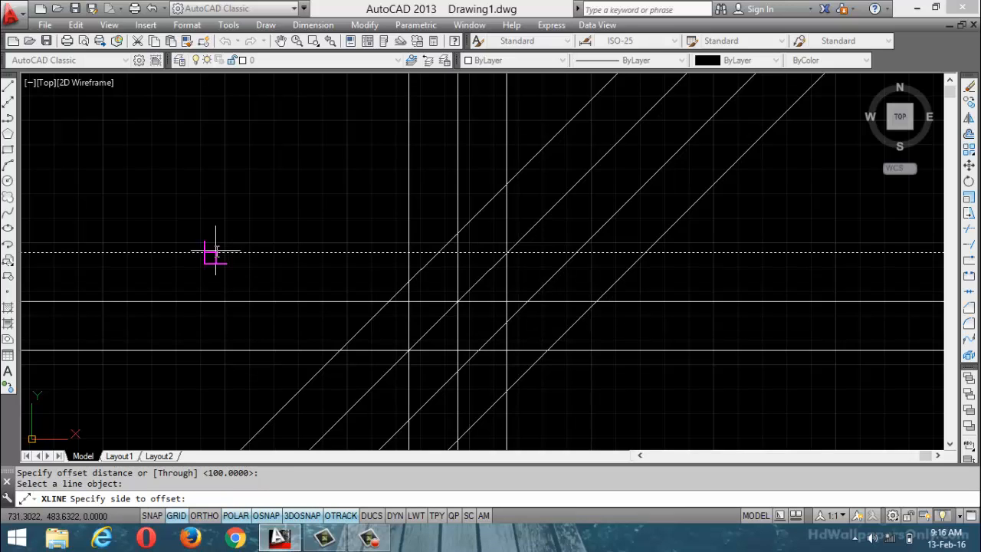
{"action": "left_click", "coordinate": [248, 142]}
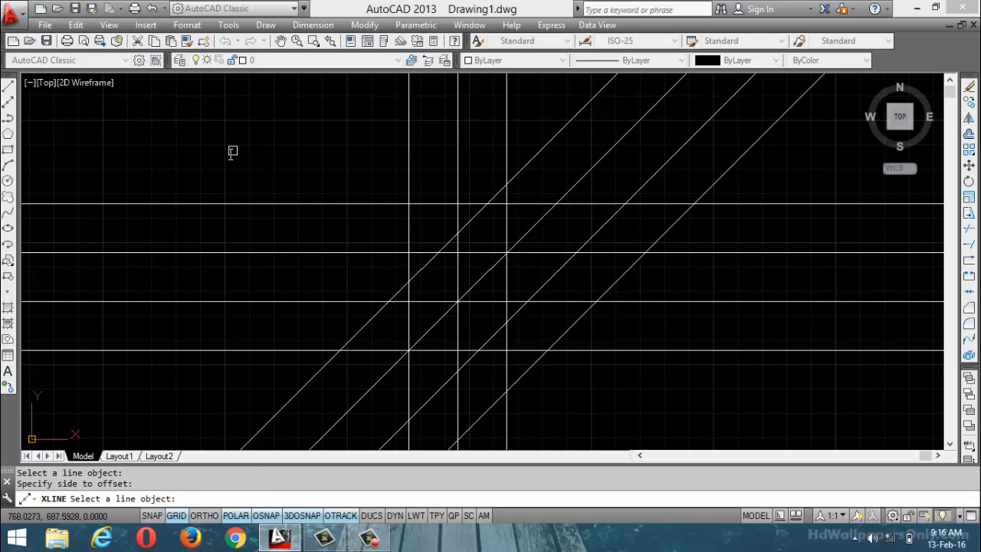
{"action": "key", "text": "Escape"}
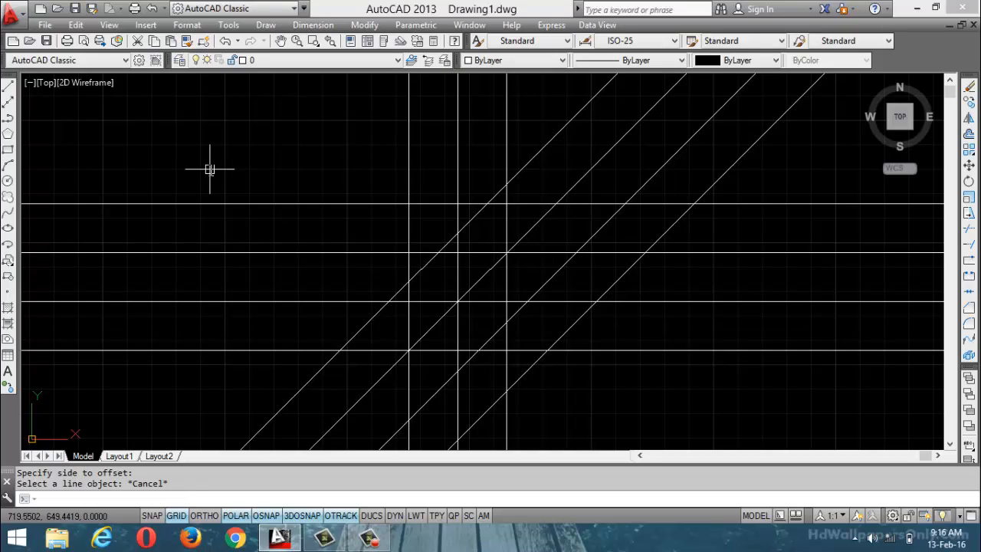
Step: Erase all construction lines from the drawing
{"action": "key", "text": "ctrl+a"}
{"action": "key", "text": "Delete"}
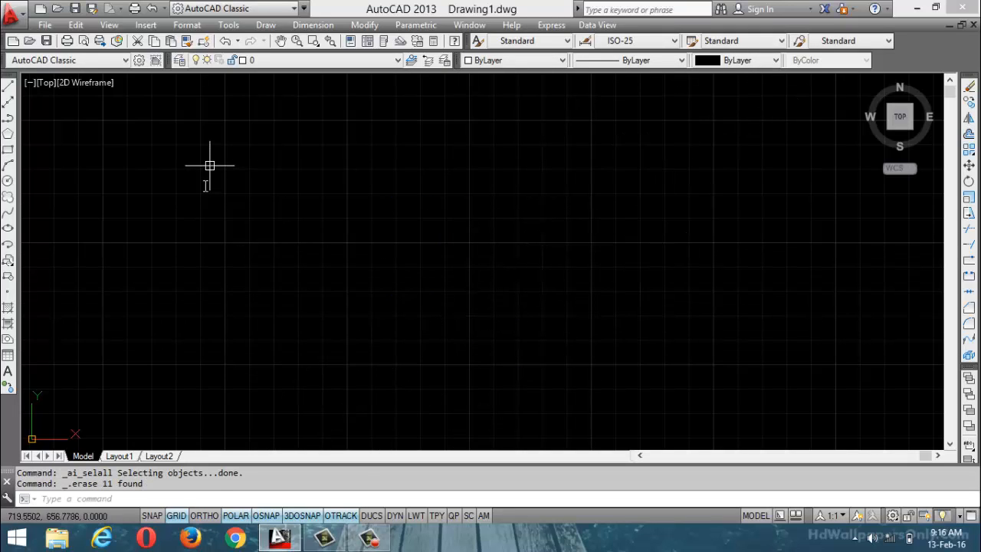
{"action": "type", "text": "XL"}
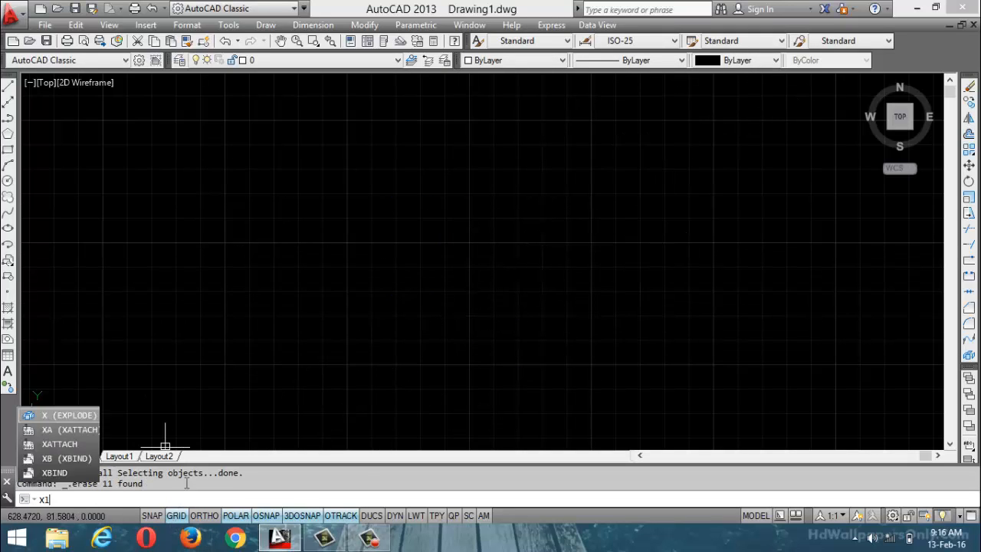
{"action": "key", "text": "Return"}
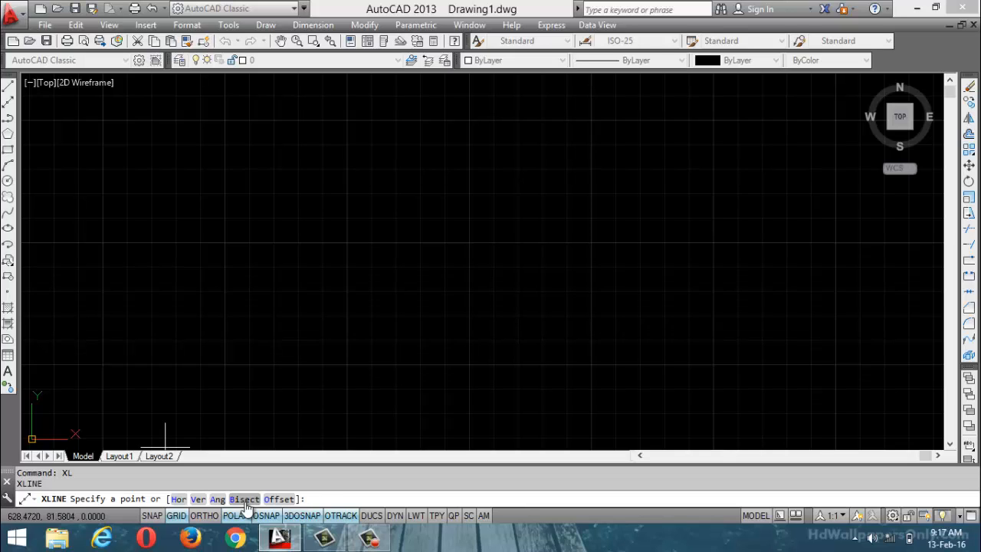
{"action": "key", "text": "Escape"}
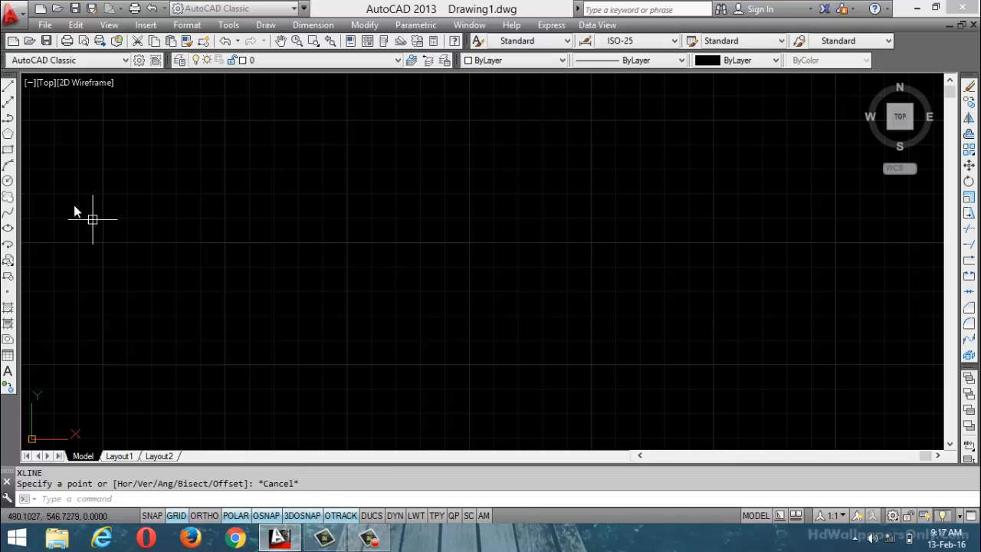
Step: Draw two connected lines forming an open acute angle, with the steeper leg about 384 units long at about 54°
{"action": "left_click", "coordinate": [7, 86]}
{"action": "left_click", "coordinate": [424, 147]}
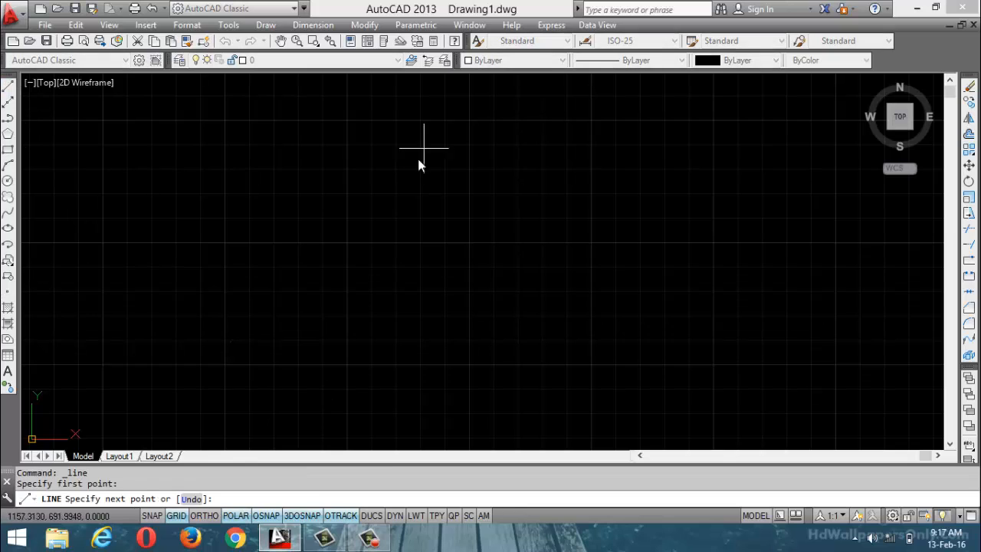
{"action": "left_click", "coordinate": [315, 298]}
{"action": "left_click", "coordinate": [640, 244]}
{"action": "key", "text": "Escape"}
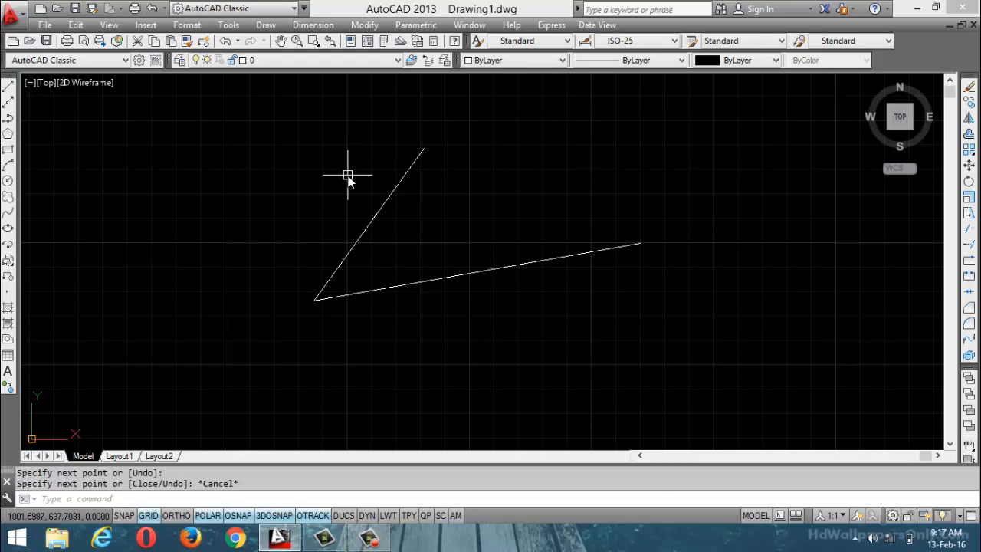
{"action": "key", "text": "Escape"}
Step: Bisect the open angle with XLINE's Bisect option, using its vertex, the steeper leg's free end and the flatter leg's free end
{"action": "type", "text": "xl"}
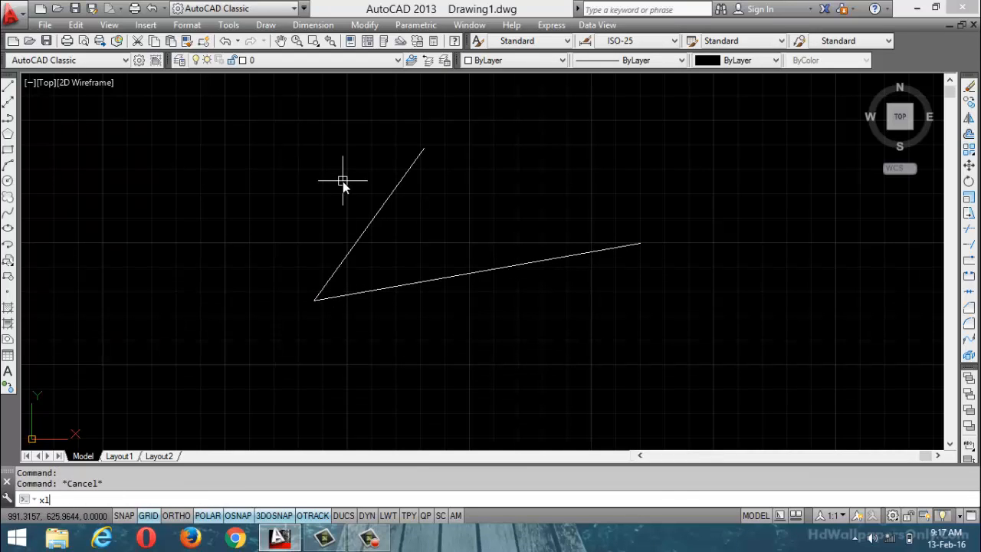
{"action": "key", "text": "Return"}
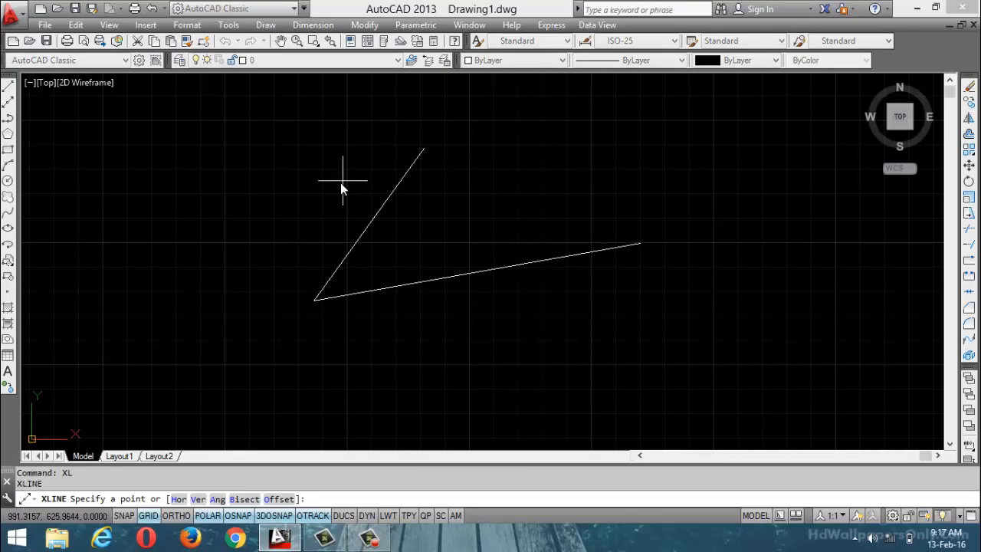
{"action": "left_click", "coordinate": [242, 499]}
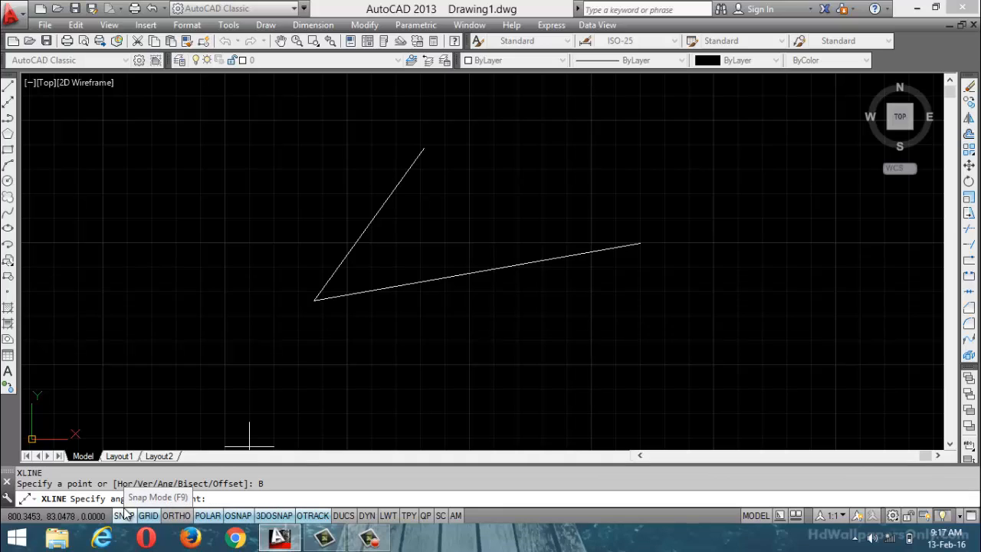
{"action": "left_click", "coordinate": [314, 299]}
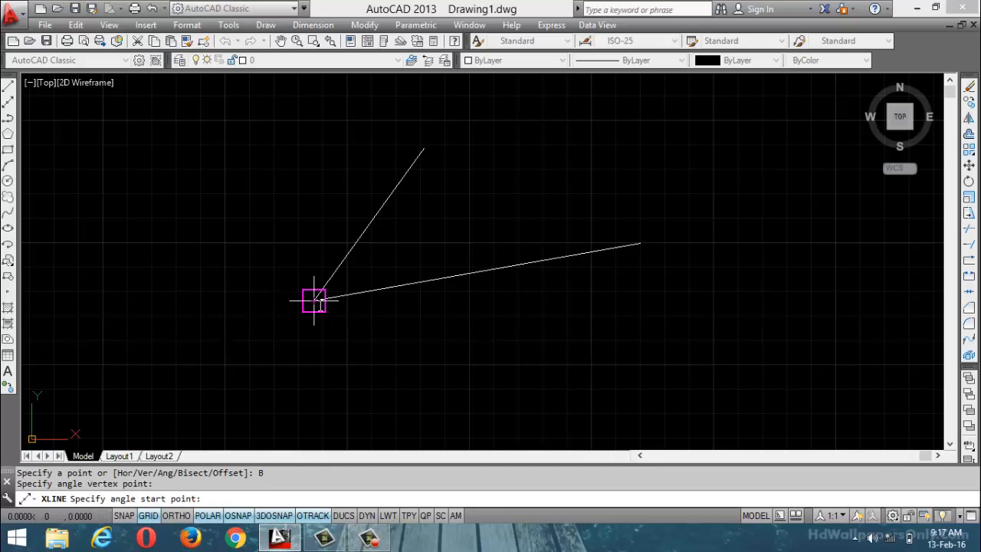
{"action": "left_click", "coordinate": [424, 148]}
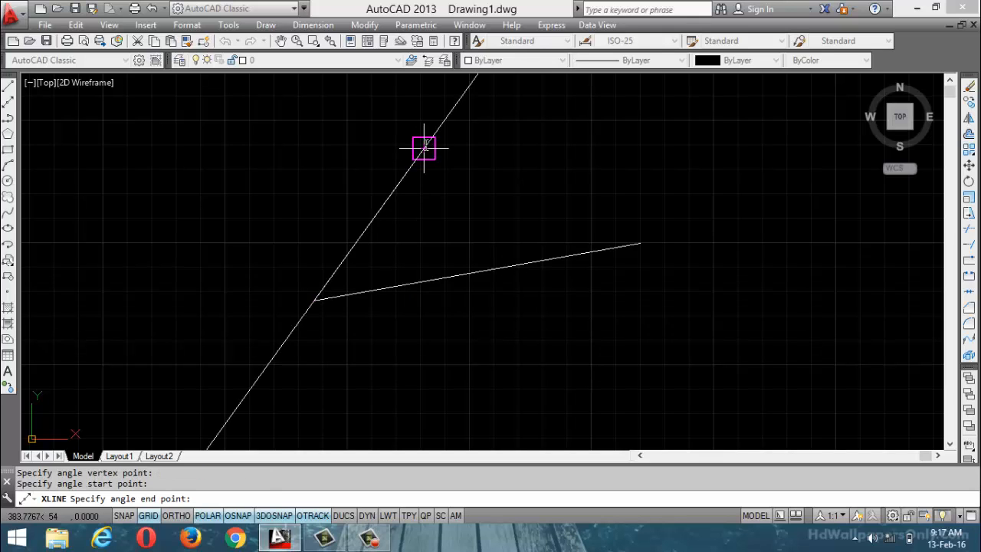
{"action": "left_click", "coordinate": [640, 243]}
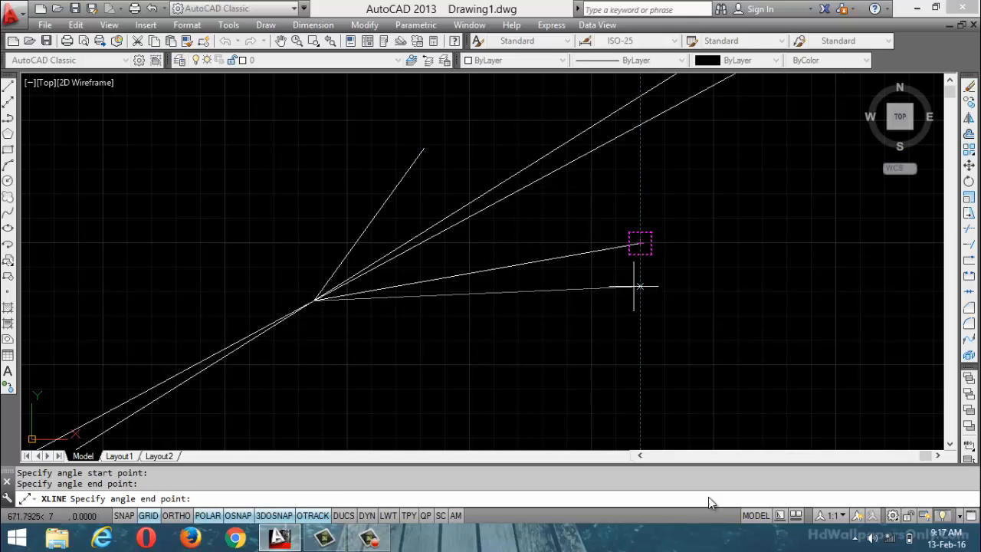
{"action": "key", "text": "Return"}
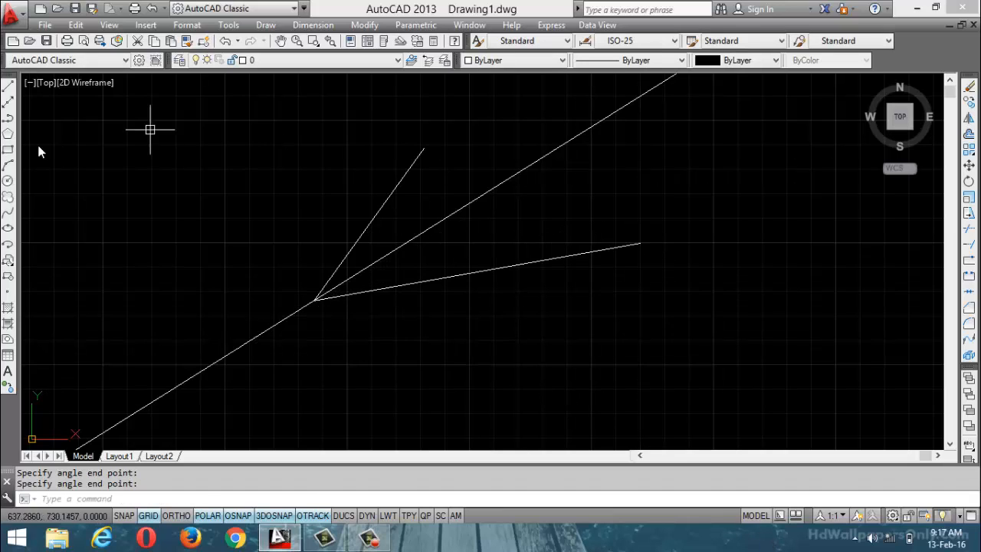
{"action": "key", "text": "Escape"}
Step: Draw a closed triangle from three lines, to the right of the bisected angle
{"action": "left_click", "coordinate": [9, 87]}
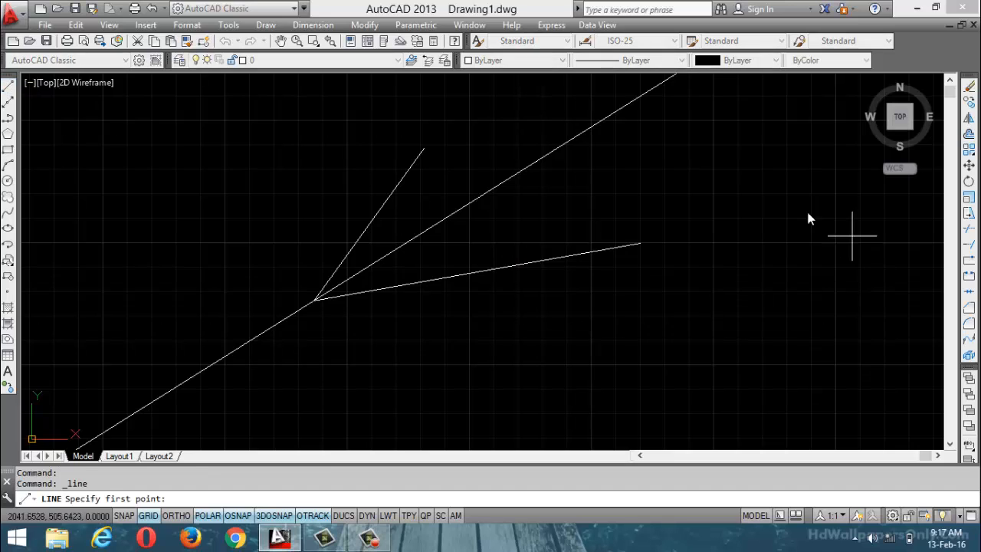
{"action": "left_click", "coordinate": [740, 181]}
{"action": "left_click", "coordinate": [645, 352]}
{"action": "left_click", "coordinate": [890, 308]}
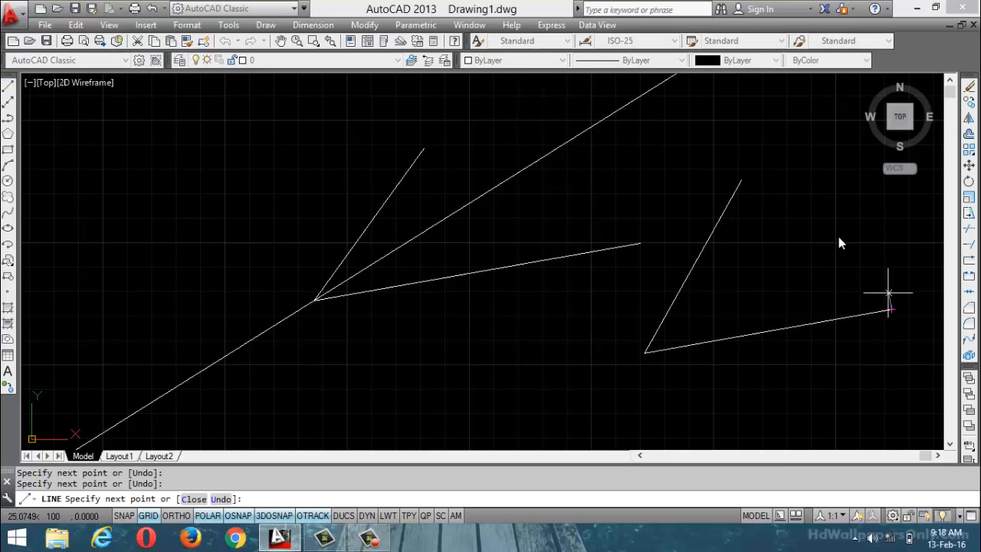
{"action": "left_click", "coordinate": [740, 181]}
{"action": "key", "text": "Escape"}
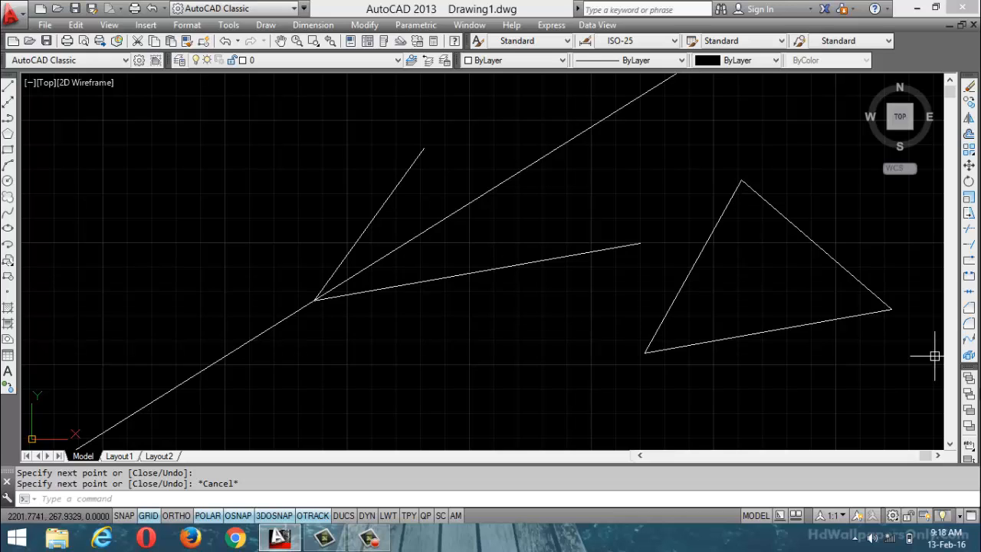
Step: Bisect the triangle's lower-left corner with XLINE's Bisect option, from the top corner to the right corner
{"action": "type", "text": "xl"}
{"action": "key", "text": "Return"}
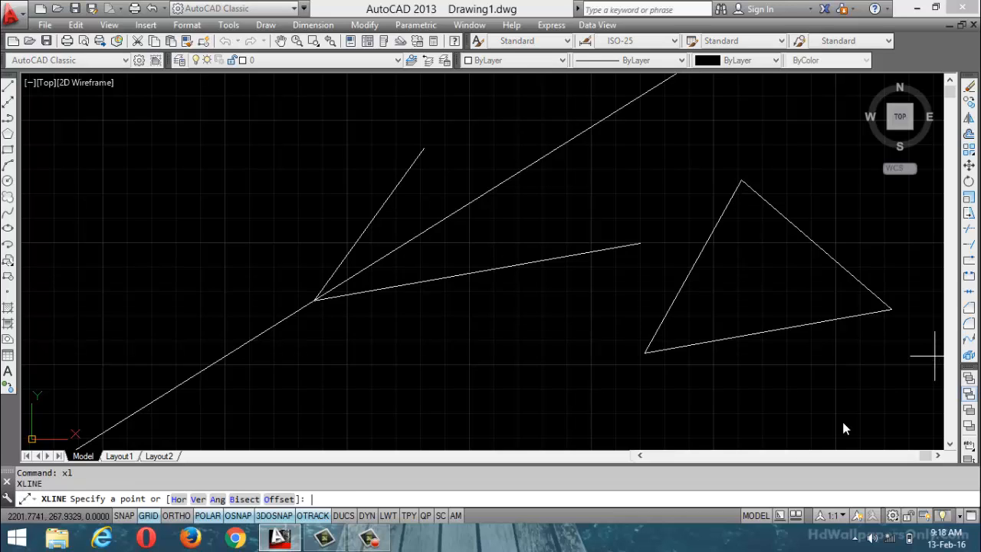
{"action": "left_click", "coordinate": [245, 499]}
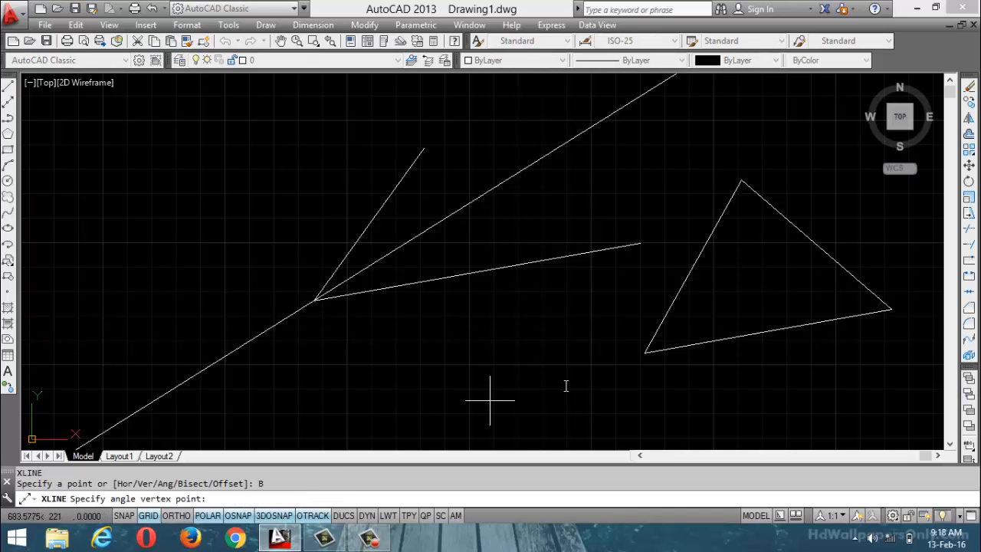
{"action": "left_click", "coordinate": [644, 353]}
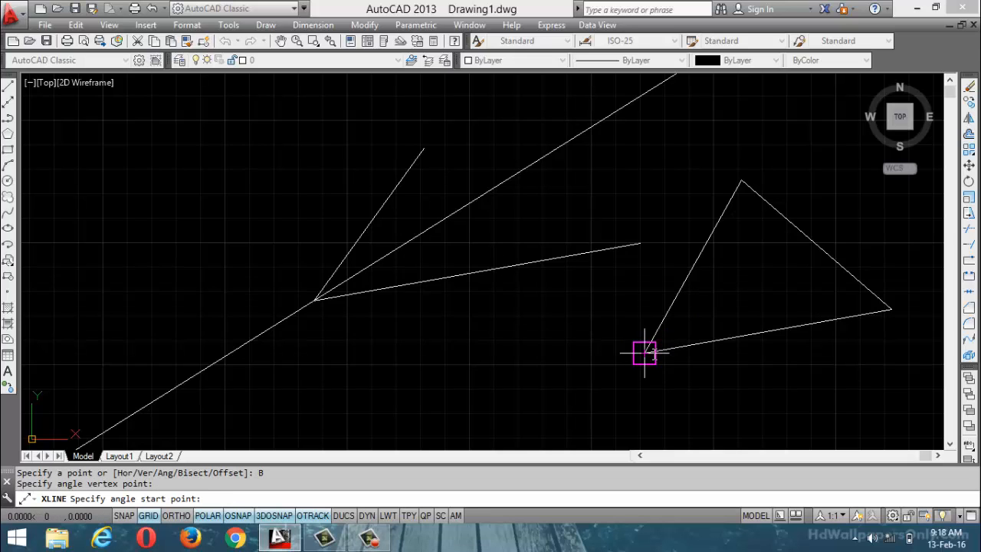
{"action": "left_click", "coordinate": [741, 179]}
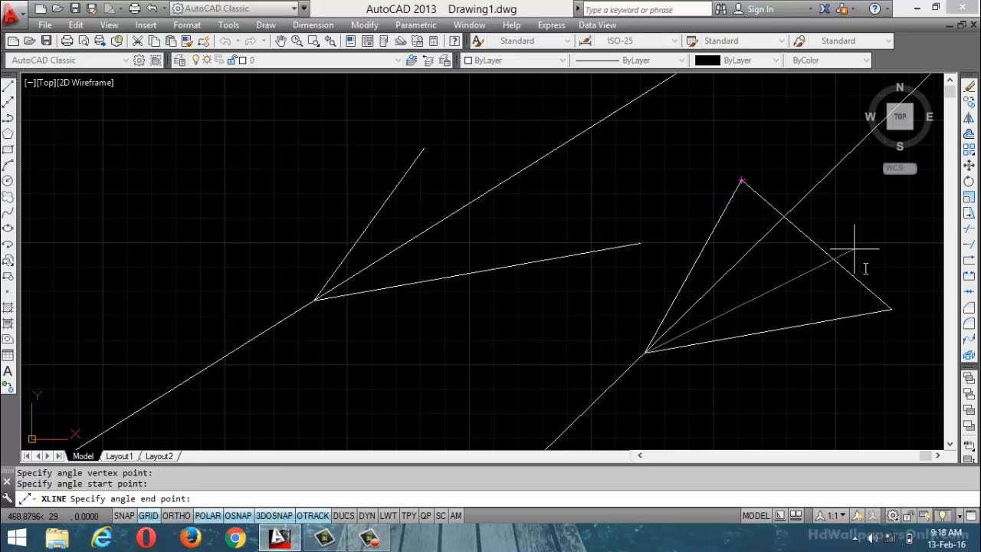
{"action": "left_click", "coordinate": [891, 309]}
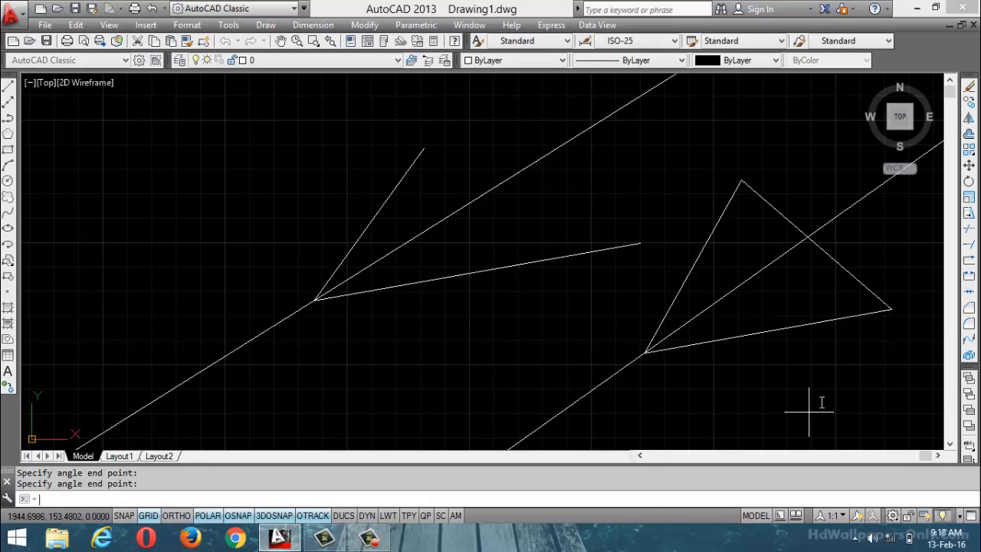
Step: Bisect the triangle's right corner with XLINE's Bisect option, from the lower-left corner to the top corner
{"action": "key", "text": "Return"}
{"action": "left_click", "coordinate": [243, 500]}
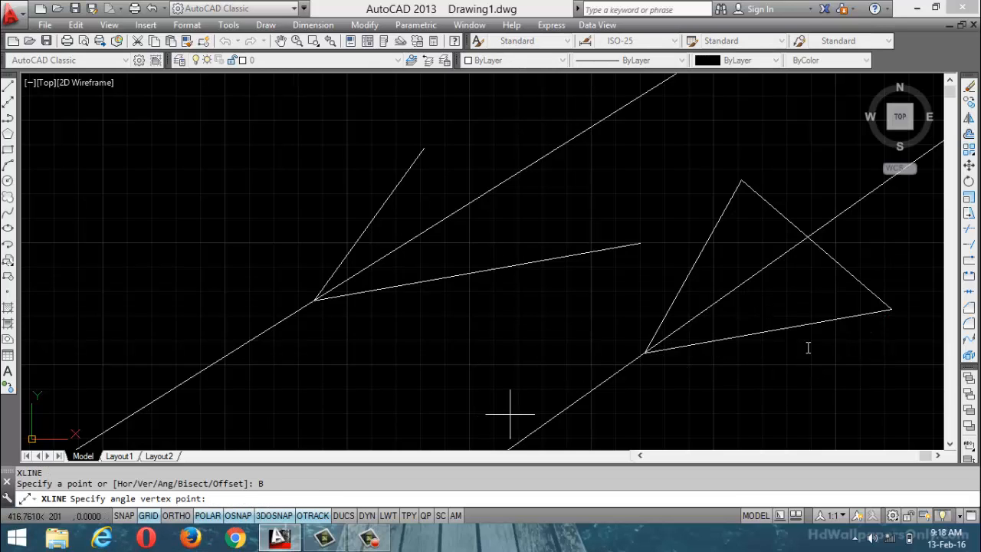
{"action": "left_click", "coordinate": [890, 309]}
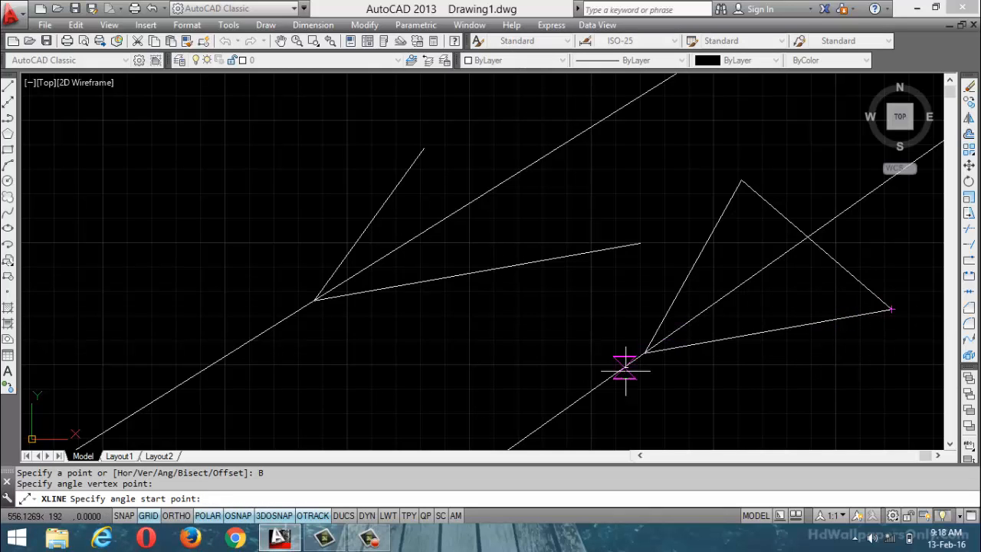
{"action": "left_click", "coordinate": [646, 353]}
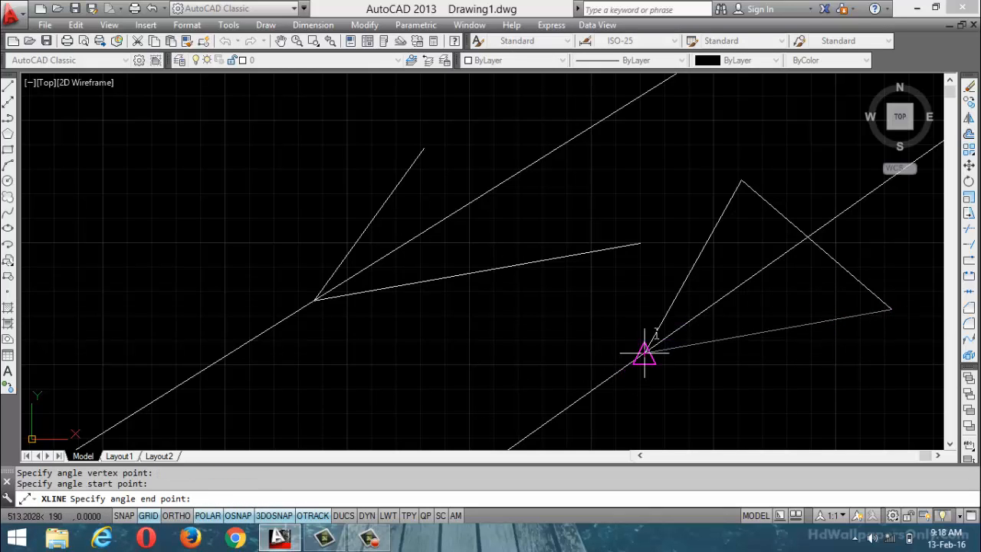
{"action": "left_click", "coordinate": [741, 180]}
{"action": "key", "text": "Return"}
Step: Draw two construction lines from the triangle's top corner, one through the lower-left corner and one through the right corner
{"action": "key", "text": "Return"}
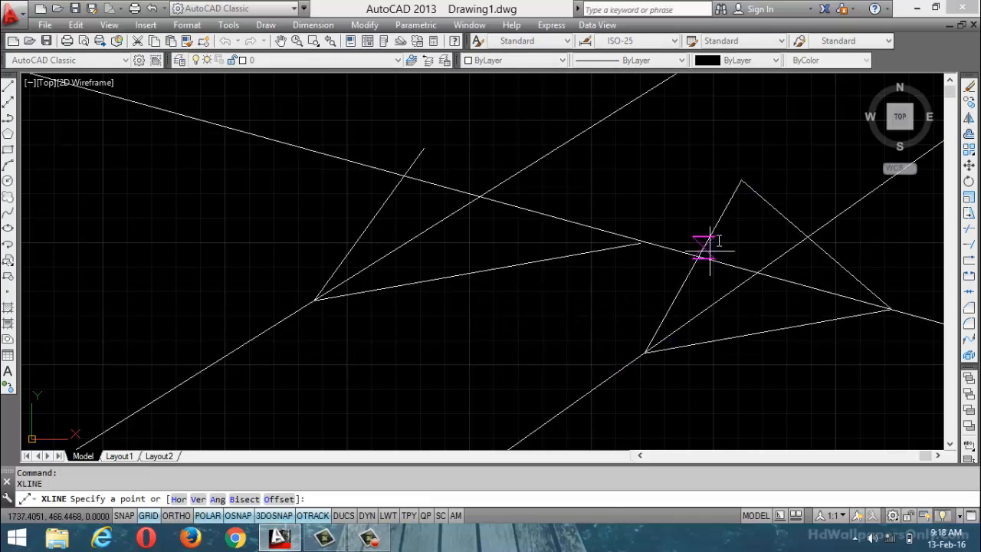
{"action": "left_click", "coordinate": [741, 180]}
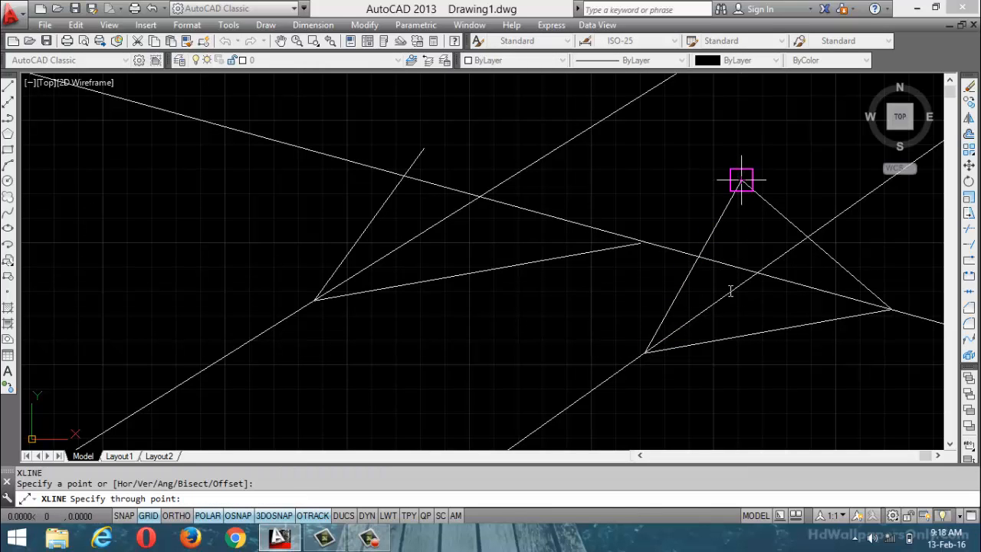
{"action": "left_click", "coordinate": [645, 353]}
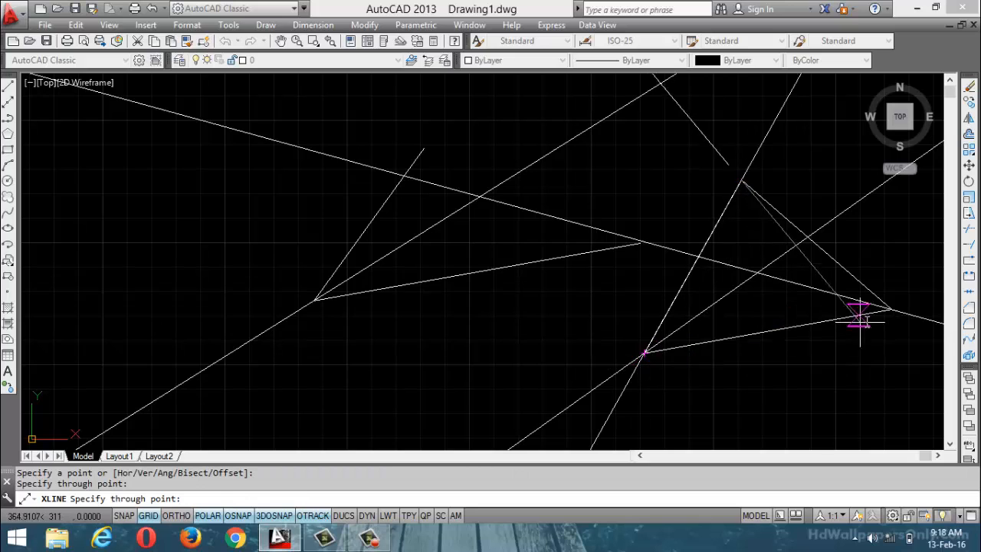
{"action": "left_click", "coordinate": [890, 310]}
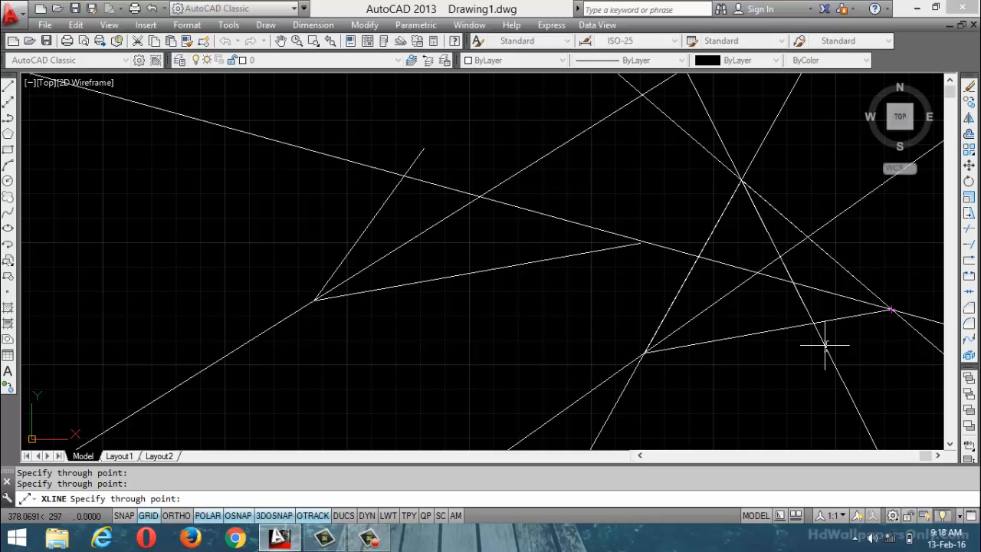
{"action": "key", "text": "Escape"}
Step: Bisect the triangle's top corner with XLINE's Bisect option, from the lower-left corner to the right corner
{"action": "key", "text": "Return"}
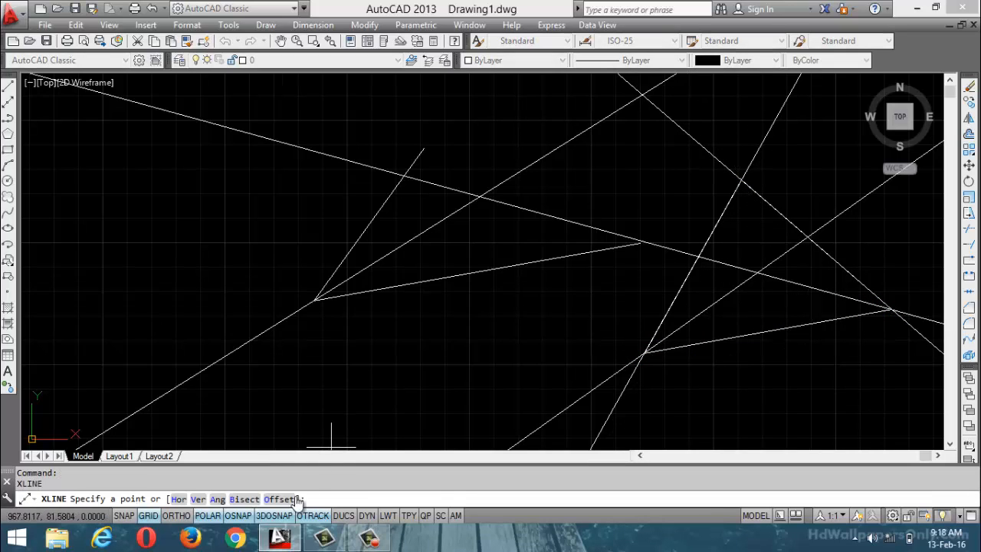
{"action": "left_click", "coordinate": [247, 498]}
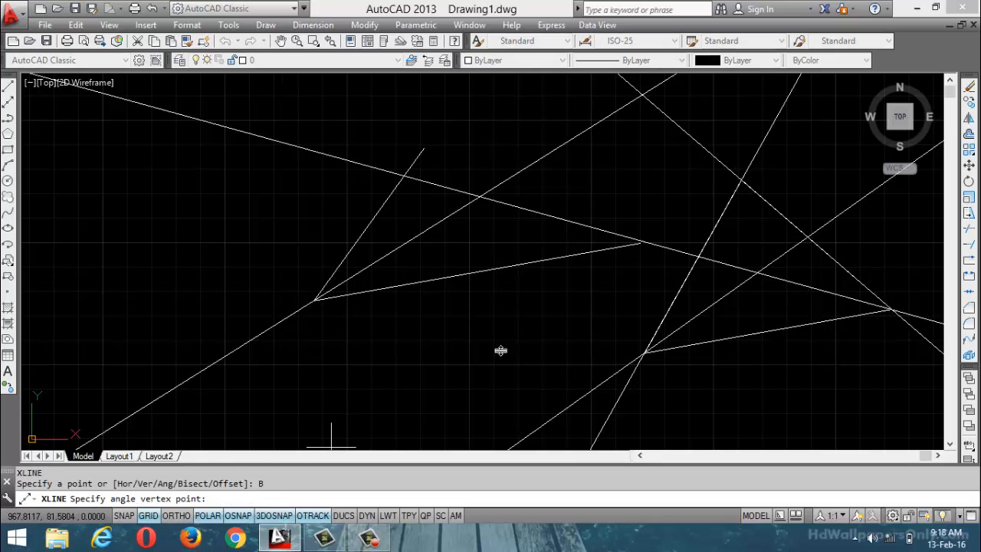
{"action": "left_click", "coordinate": [741, 180]}
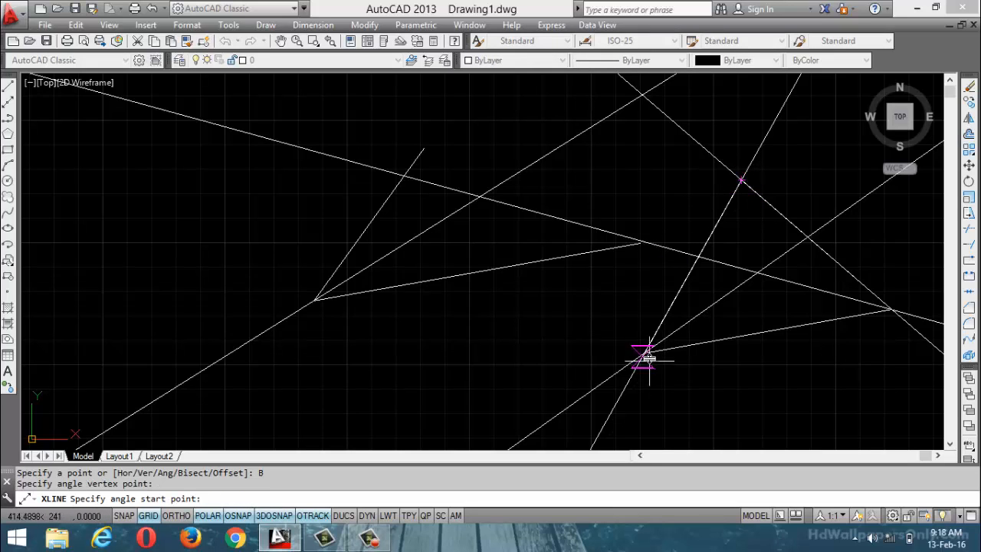
{"action": "left_click", "coordinate": [644, 353]}
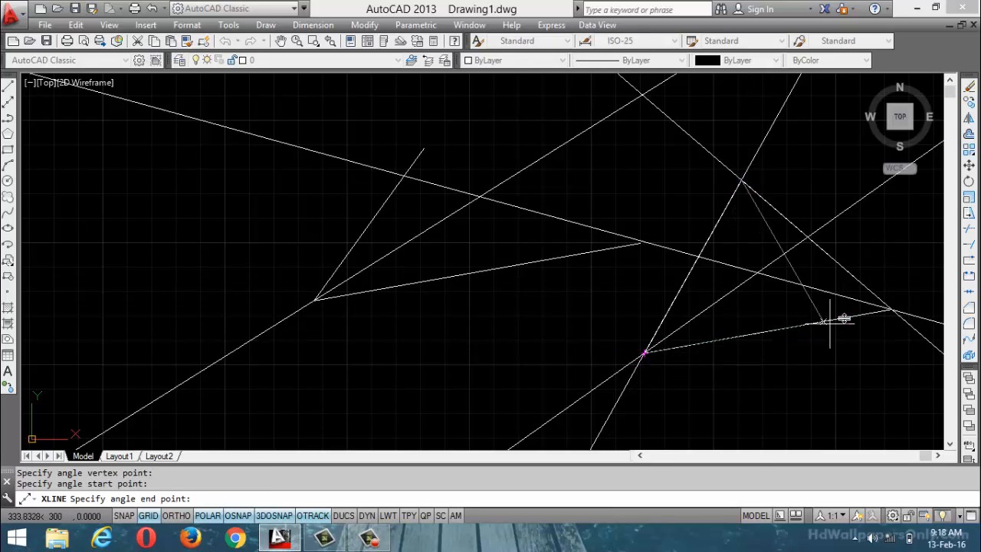
{"action": "left_click", "coordinate": [891, 310]}
{"action": "key", "text": "Return"}
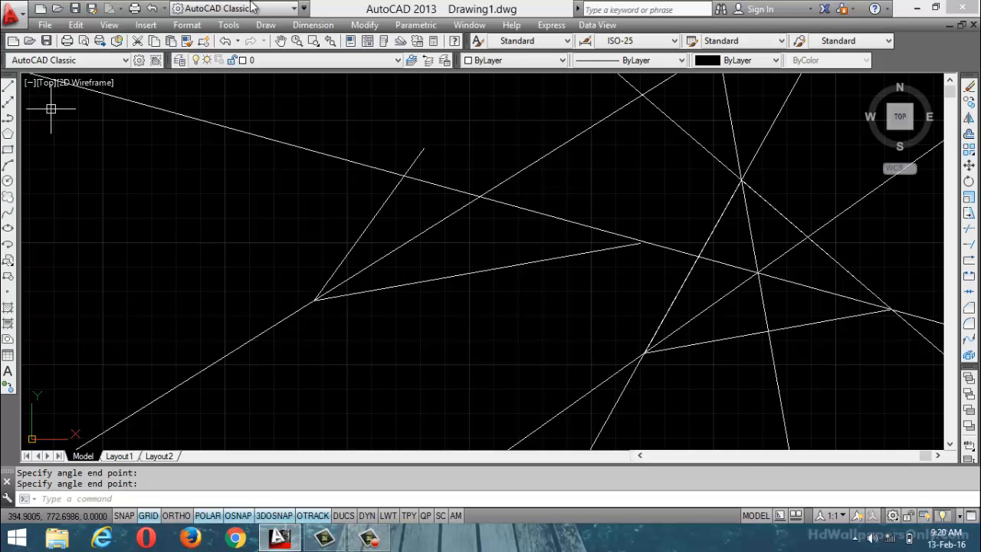
{"action": "scroll", "coordinate": [352, 302], "scroll_direction": "down", "scroll_amount": 4}
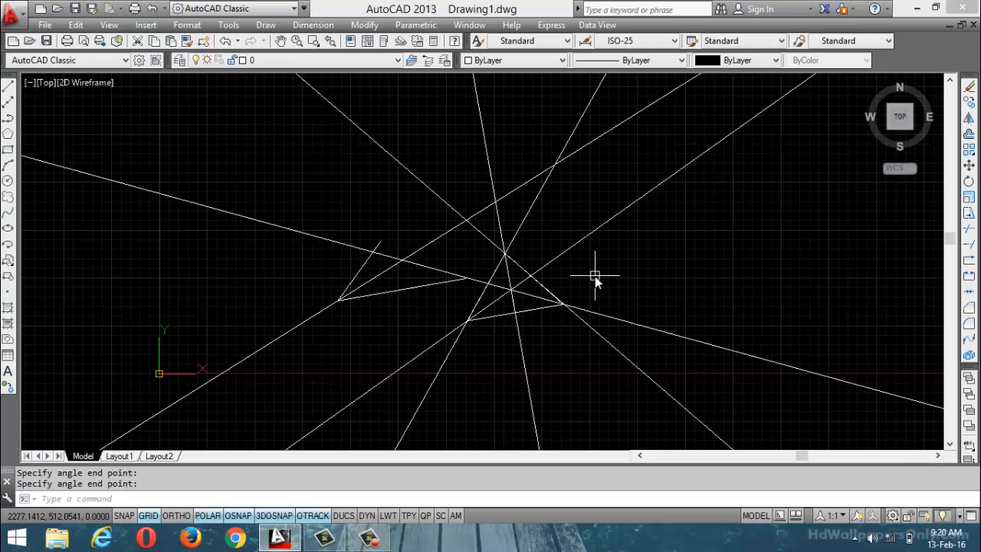
{"action": "key", "text": "Escape"}
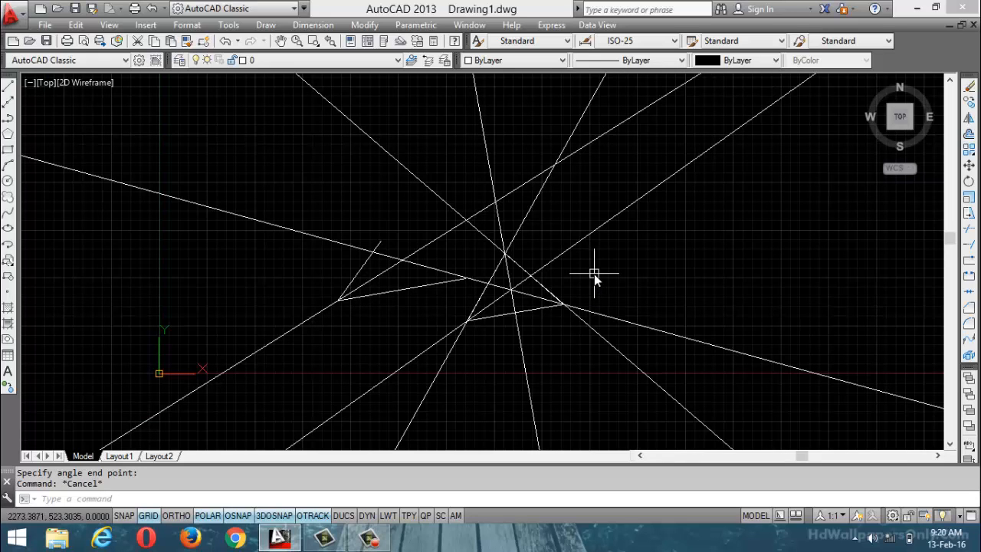
{"action": "left_click", "coordinate": [369, 538]}
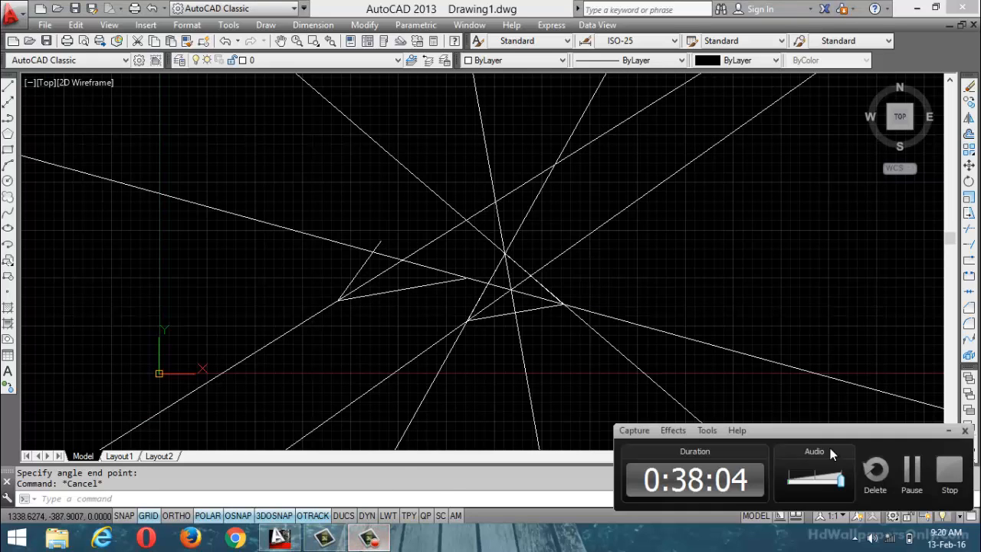
{"action": "left_click", "coordinate": [910, 472]}
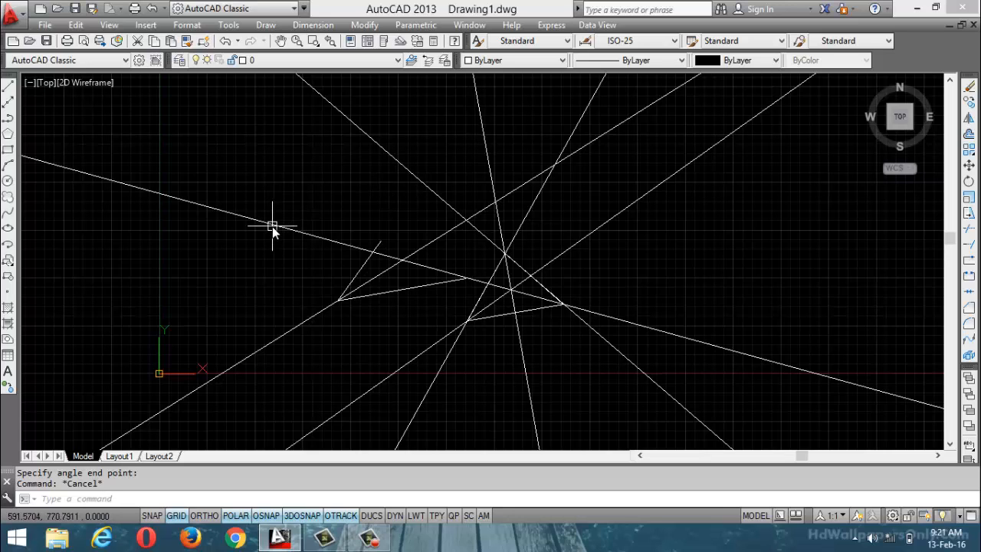
Step: Erase the construction lines bisecting the triangle's right corner and its top corner, one at a time
{"action": "mouse_move", "coordinate": [272, 226]}
{"action": "left_click", "coordinate": [239, 217]}
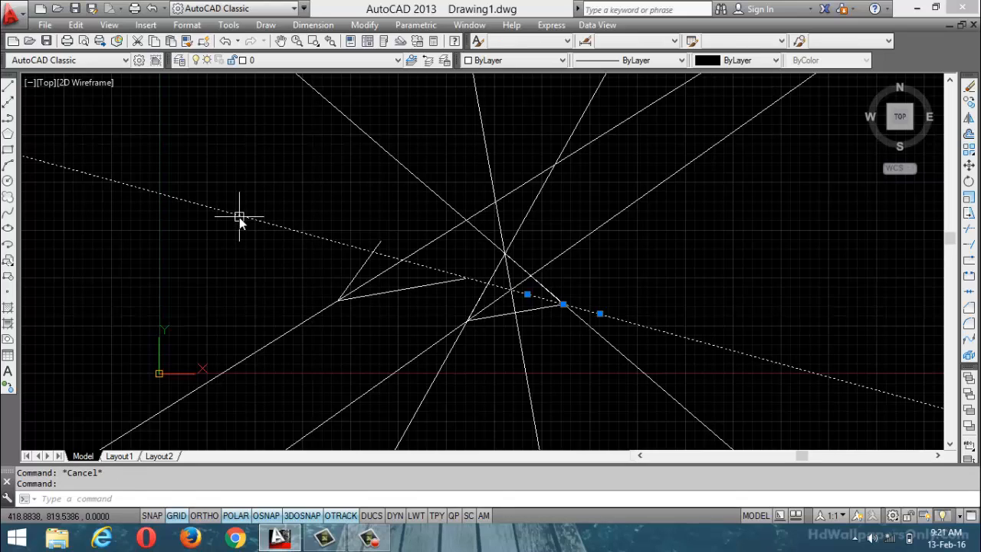
{"action": "key", "text": "Delete"}
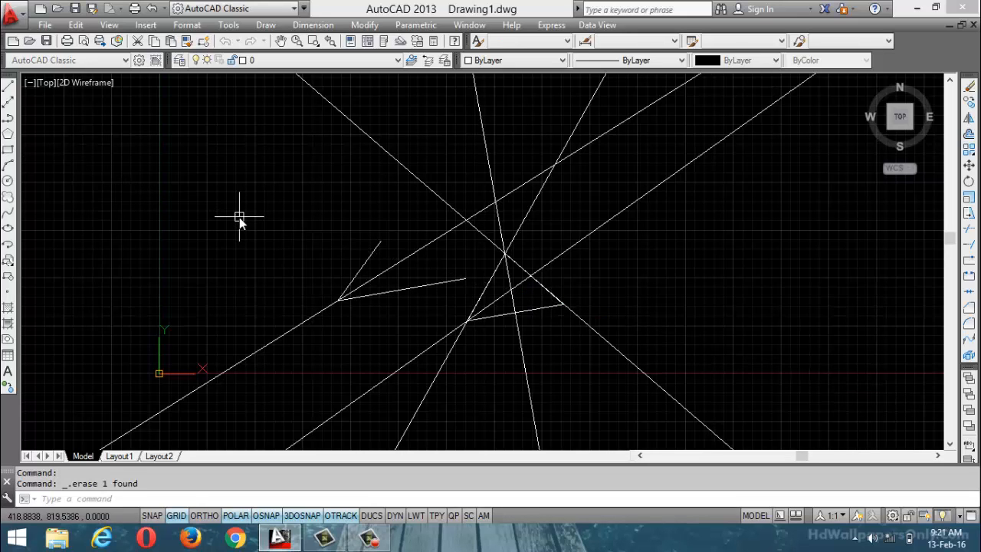
{"action": "left_click", "coordinate": [481, 109]}
{"action": "key", "text": "Delete"}
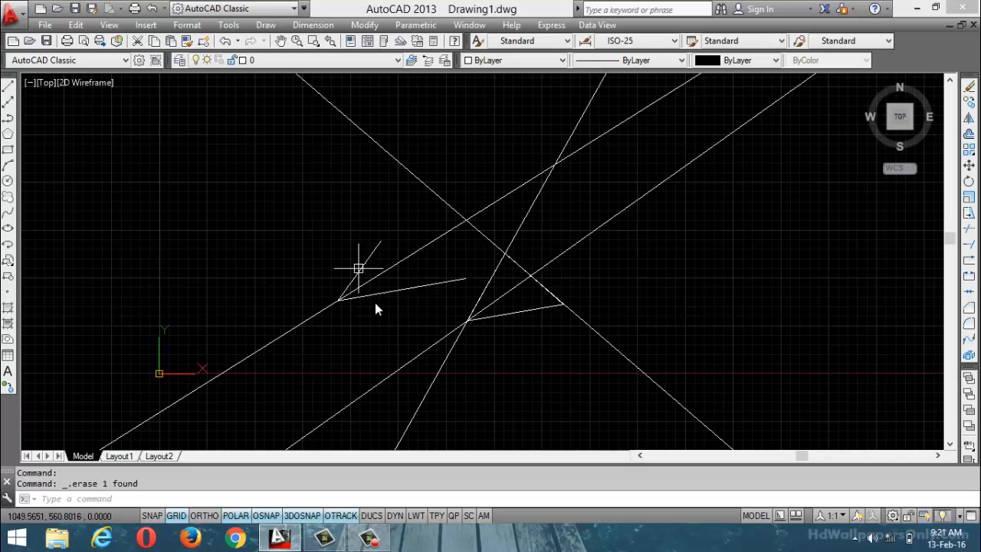
Step: Erase the open angle's two legs together with the construction line that bisects it
{"action": "left_click", "coordinate": [286, 330]}
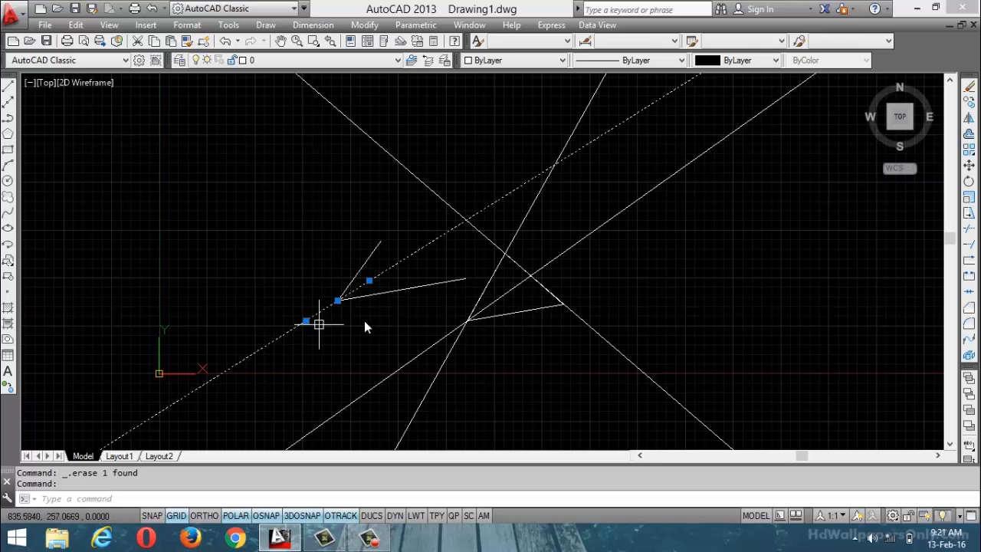
{"action": "left_click", "coordinate": [412, 286]}
{"action": "left_click", "coordinate": [364, 264]}
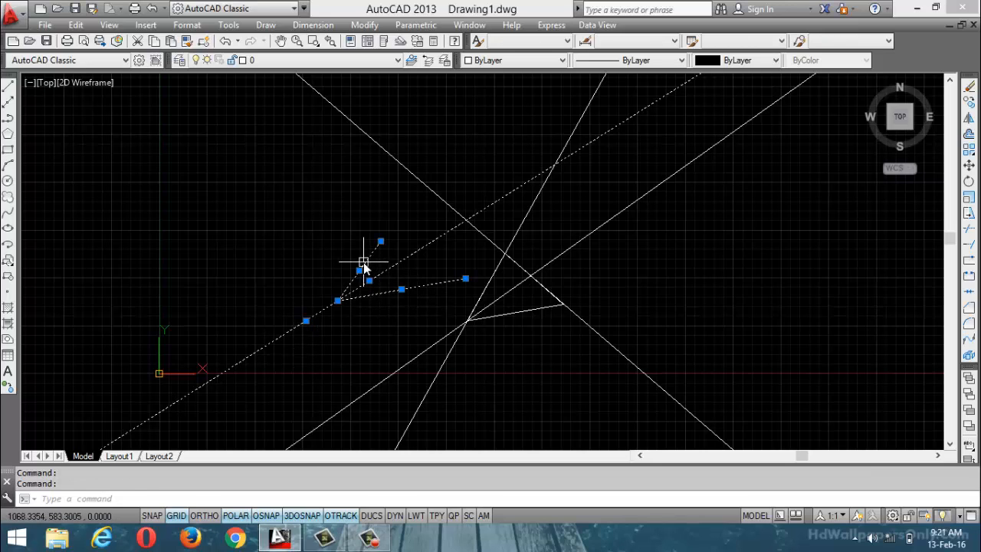
{"action": "key", "text": "Delete"}
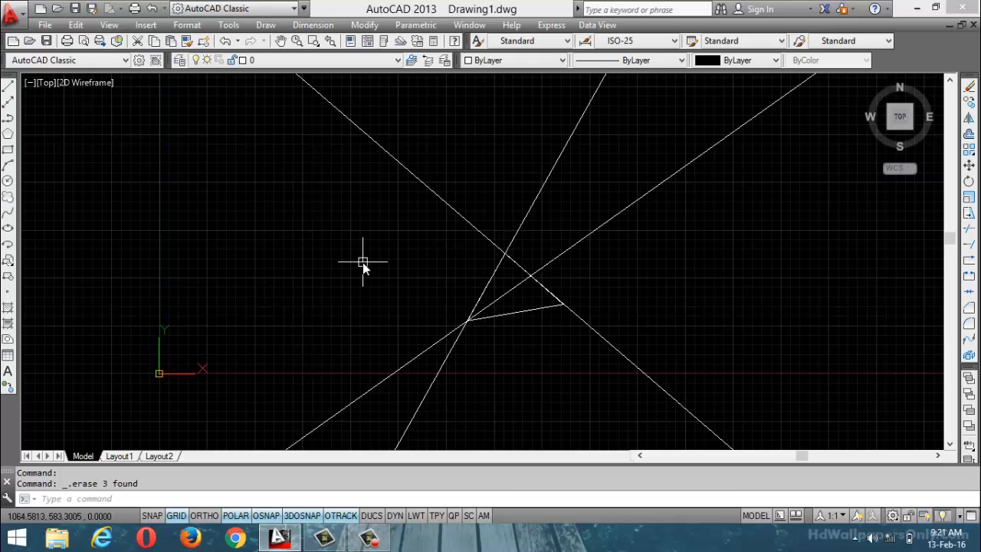
Step: Draw a zigzag chain of eight connected lines around the triangle, ending on the chain's second line
{"action": "left_click", "coordinate": [9, 86]}
{"action": "left_click", "coordinate": [259, 234]}
{"action": "left_click", "coordinate": [356, 138]}
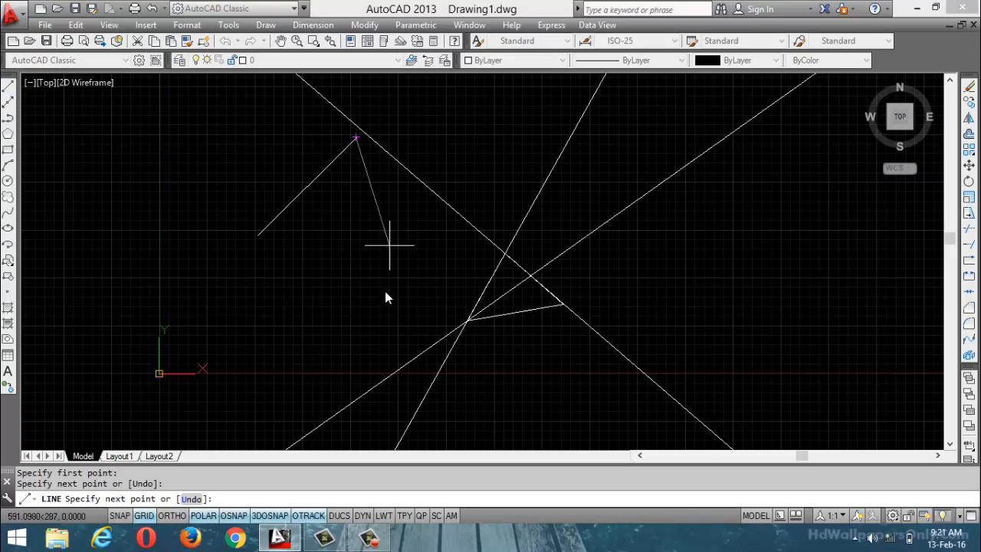
{"action": "left_click", "coordinate": [378, 302]}
{"action": "left_click", "coordinate": [599, 122]}
{"action": "left_click", "coordinate": [724, 276]}
{"action": "left_click", "coordinate": [615, 349]}
{"action": "left_click", "coordinate": [340, 336]}
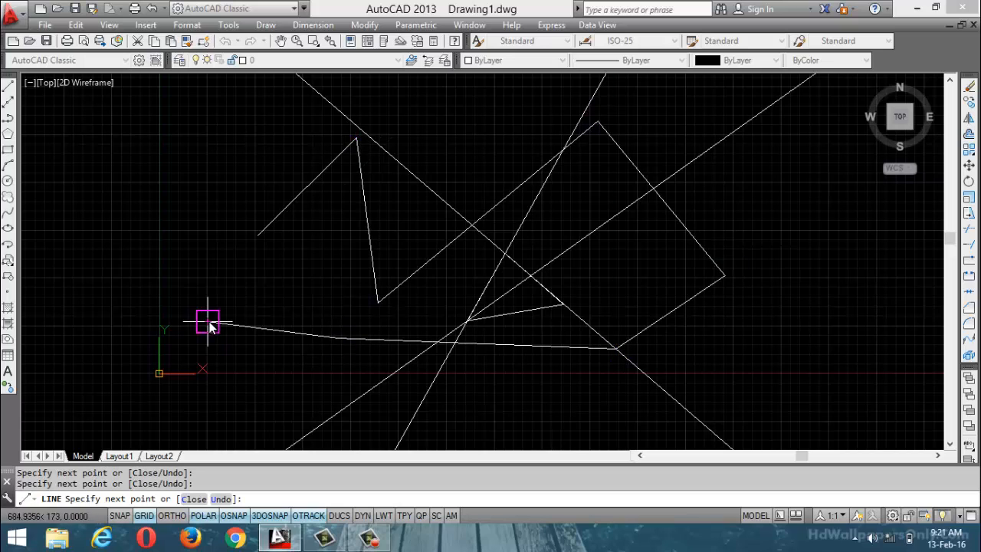
{"action": "left_click", "coordinate": [207, 322]}
{"action": "left_click", "coordinate": [381, 217]}
{"action": "key", "text": "Escape"}
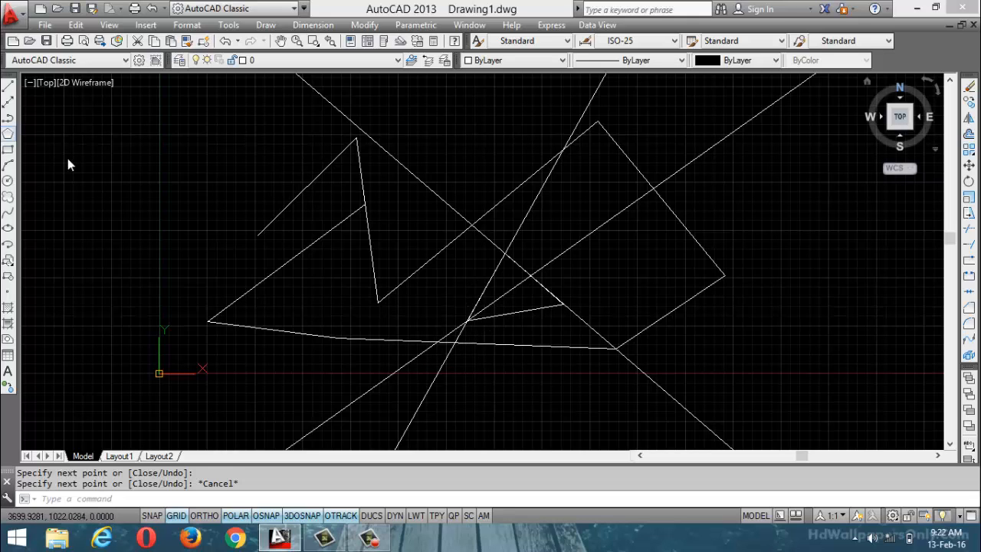
Step: Erase the four lines at the left end of the zigzag chain using an enclosing window selection
{"action": "left_click", "coordinate": [185, 102]}
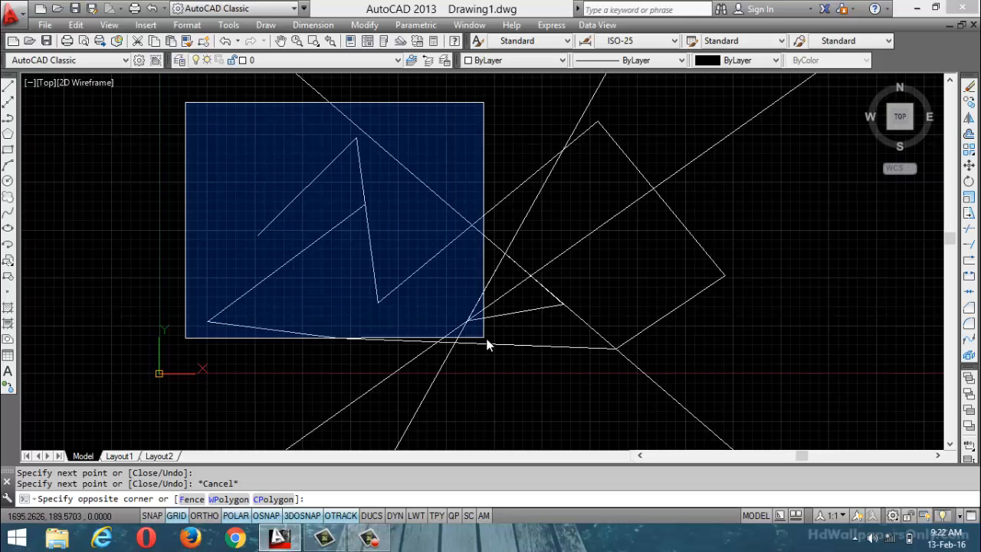
{"action": "left_click", "coordinate": [493, 361]}
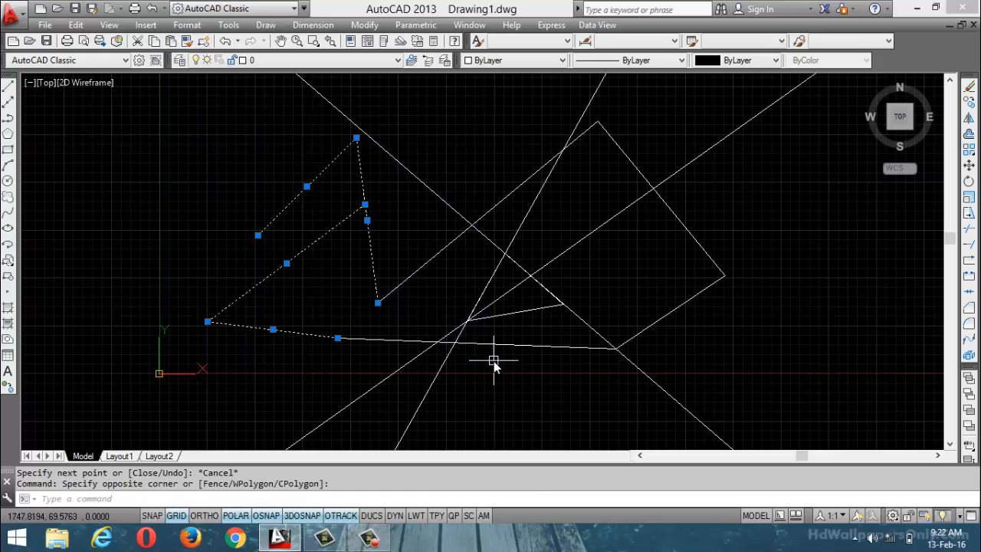
{"action": "key", "text": "Delete"}
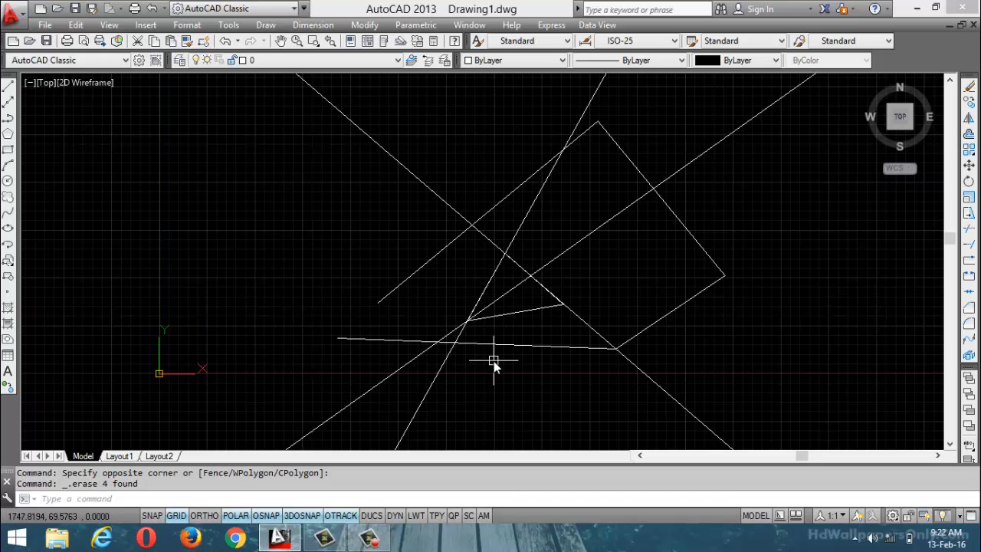
Step: Select all remaining objects in the drawing and erase them together
{"action": "key", "text": "Escape"}
{"action": "key", "text": "Escape"}
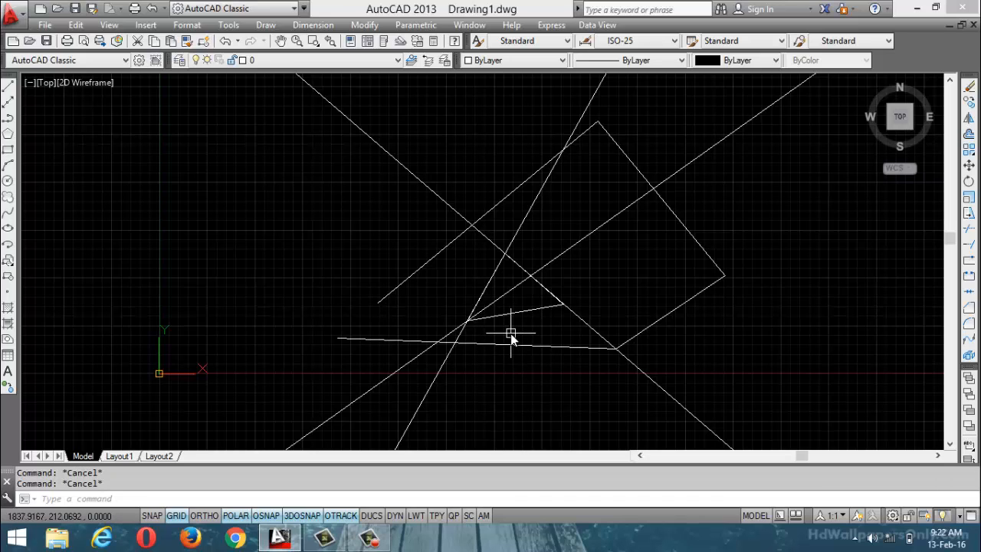
{"action": "key", "text": "ctrl+a"}
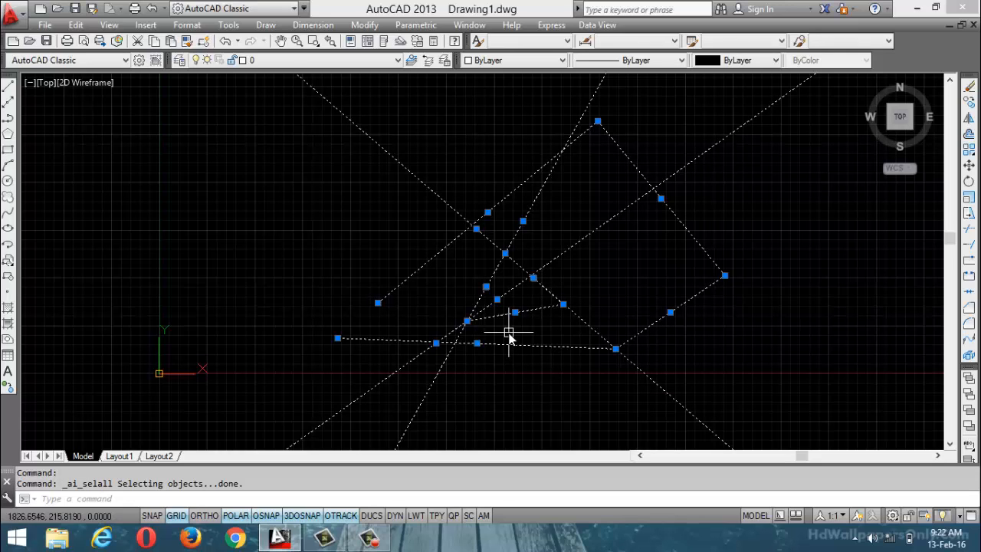
{"action": "key", "text": "Delete"}
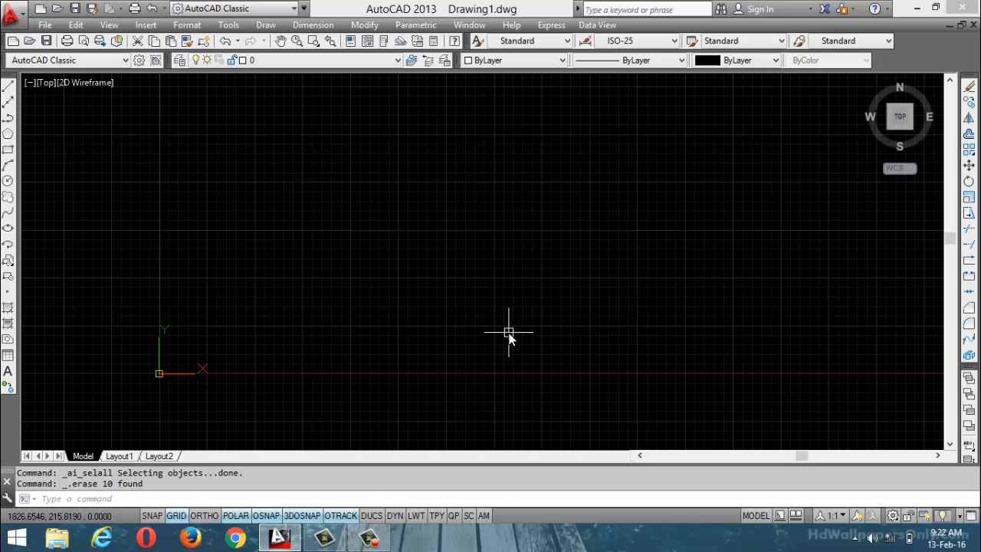
Step: Undo and redo the erasure of all objects twice, finishing with the redo
{"action": "key", "text": "ctrl+z"}
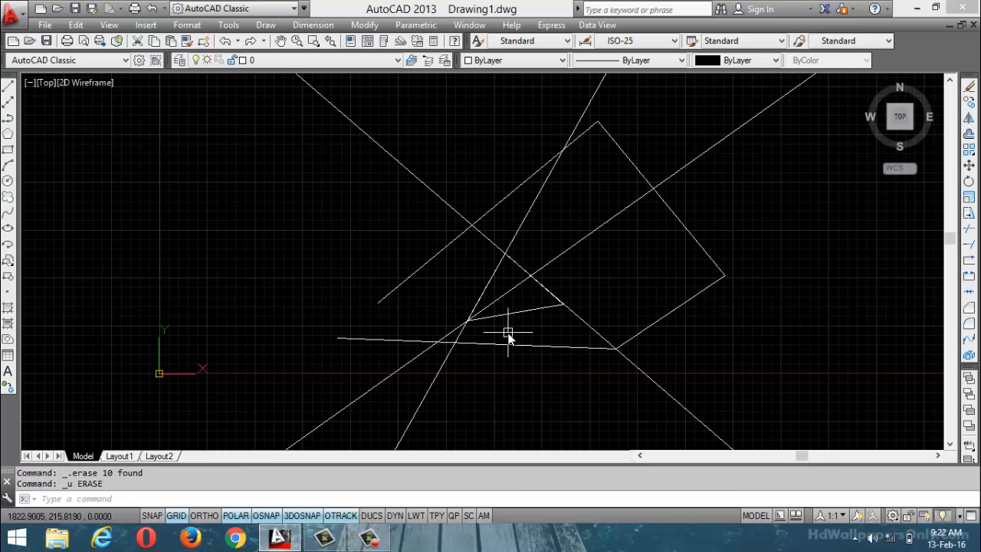
{"action": "key", "text": "ctrl+y"}
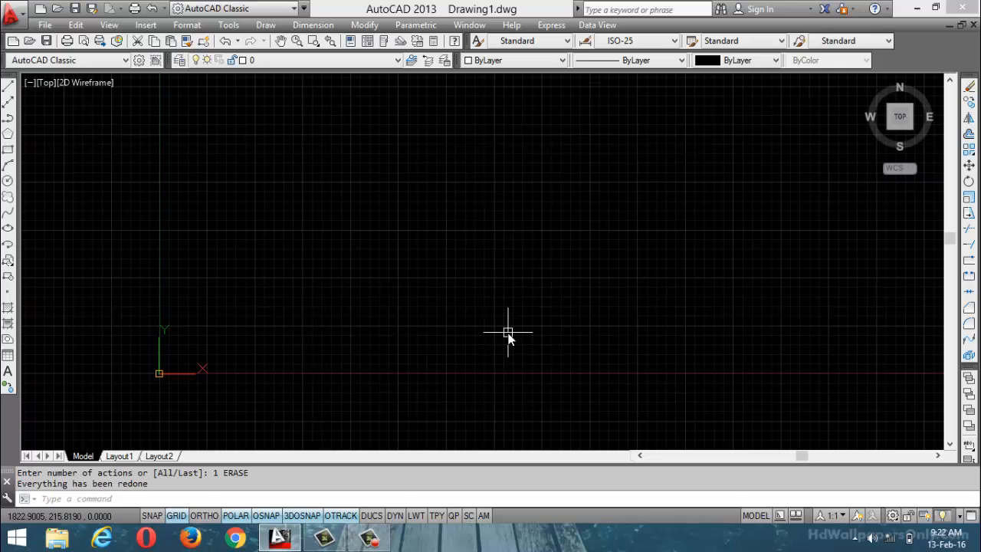
{"action": "key", "text": "ctrl+z"}
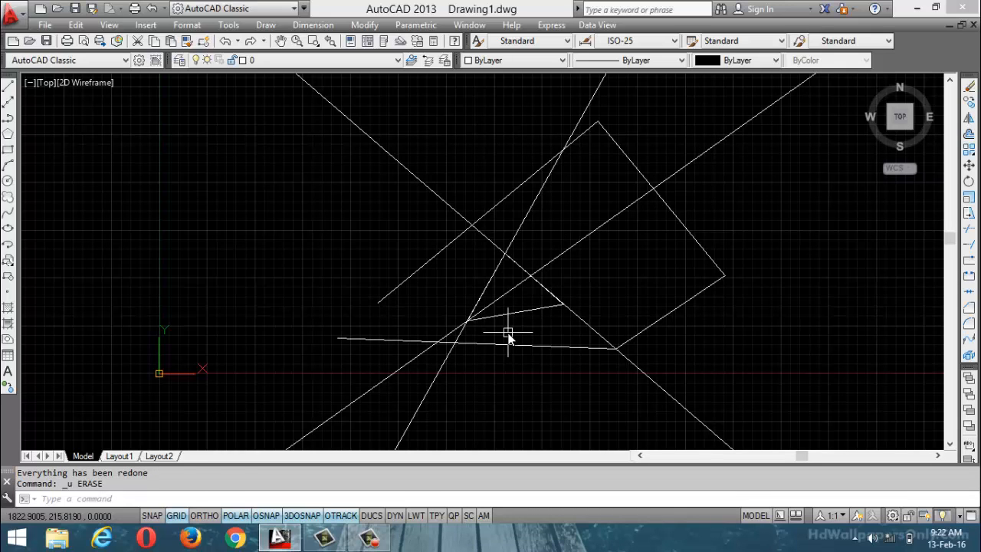
{"action": "key", "text": "ctrl+y"}
{"action": "key", "text": "ctrl+y"}
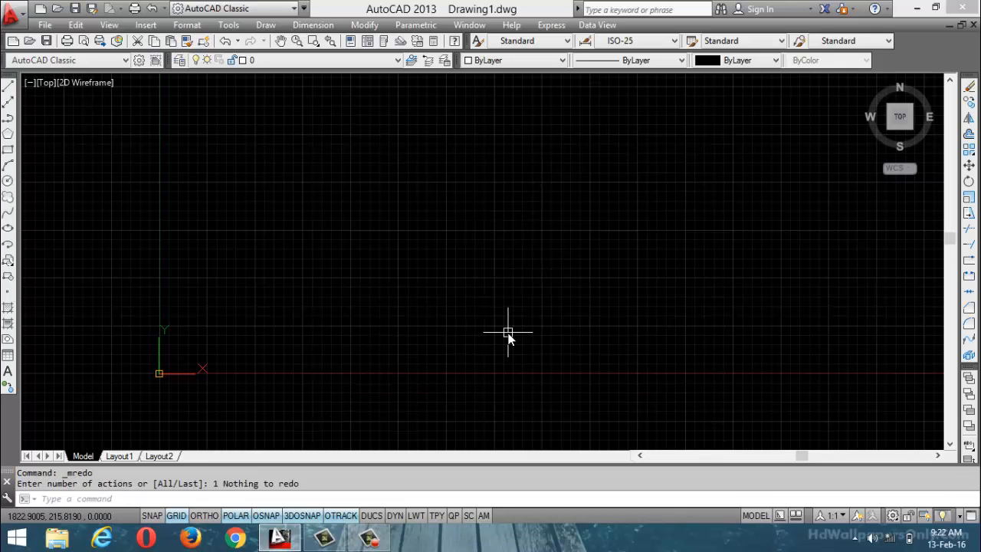
Step: Undo the erasure of all objects, redo it, and undo it once more
{"action": "key", "text": "ctrl+z"}
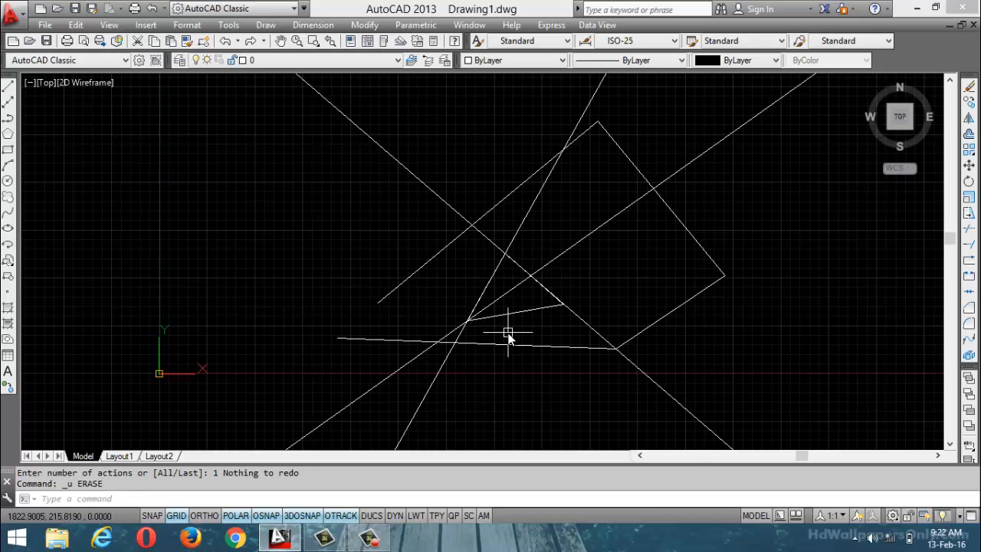
{"action": "key", "text": "ctrl+y"}
{"action": "key", "text": "ctrl+z"}
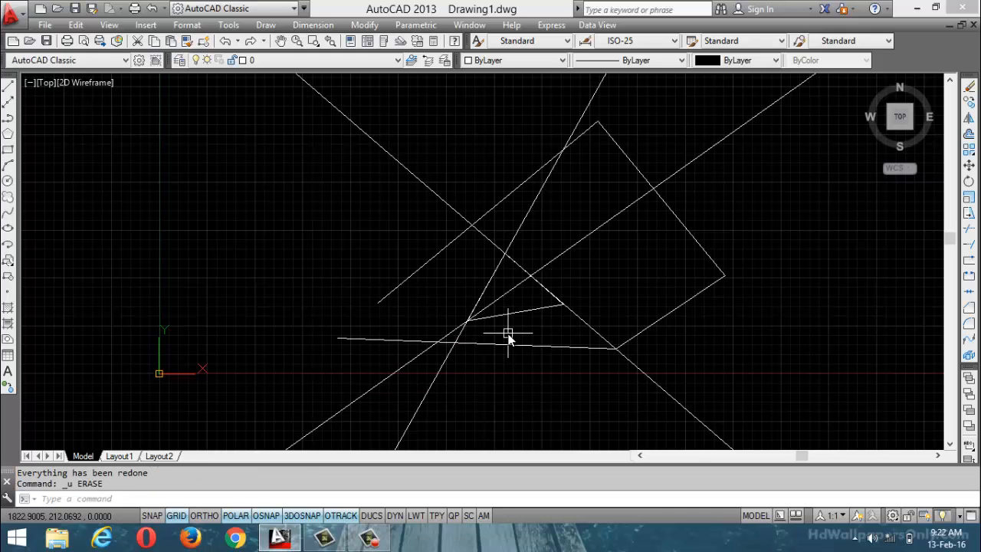
Step: Erase the triangle and the remaining zigzag lines using an enclosing window selection
{"action": "left_click", "coordinate": [195, 107]}
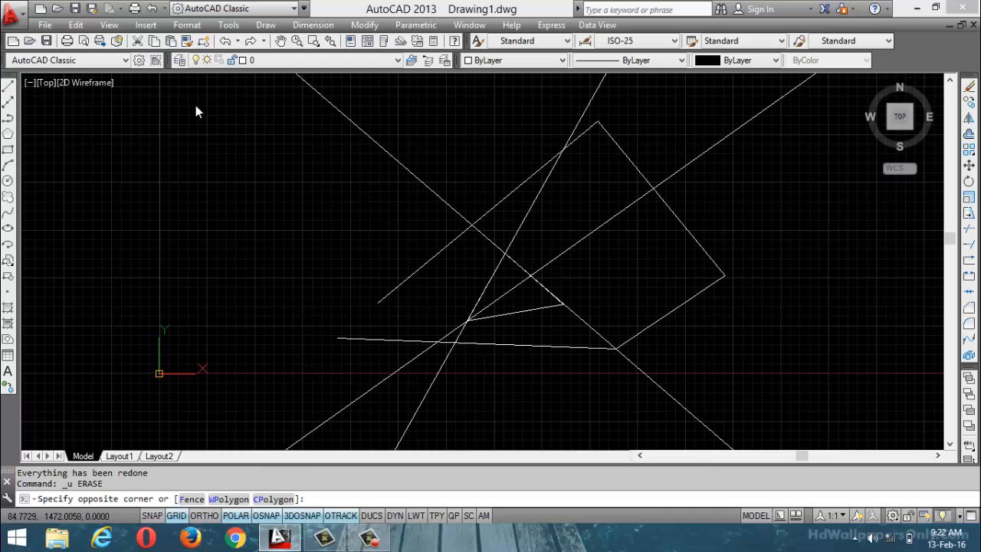
{"action": "left_click", "coordinate": [799, 425]}
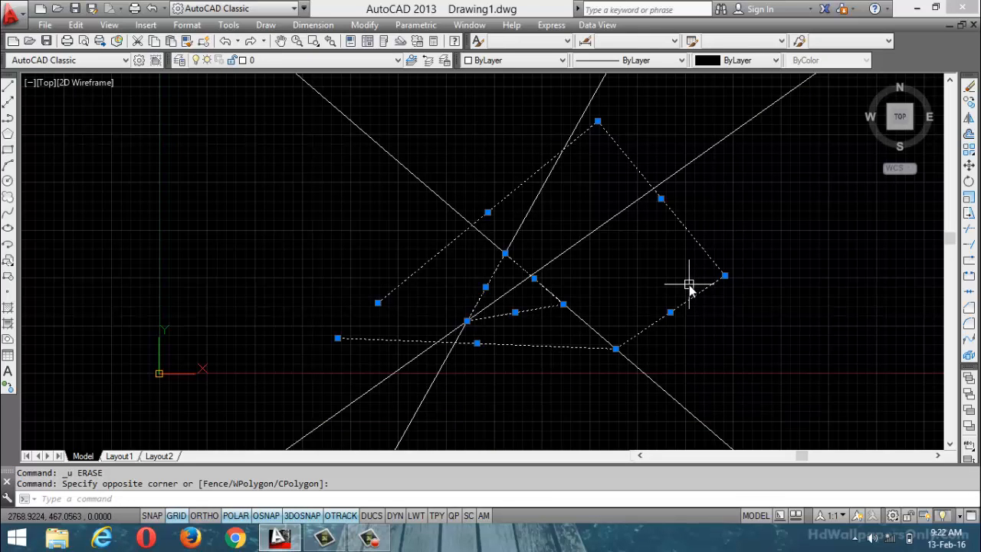
{"action": "key", "text": "Delete"}
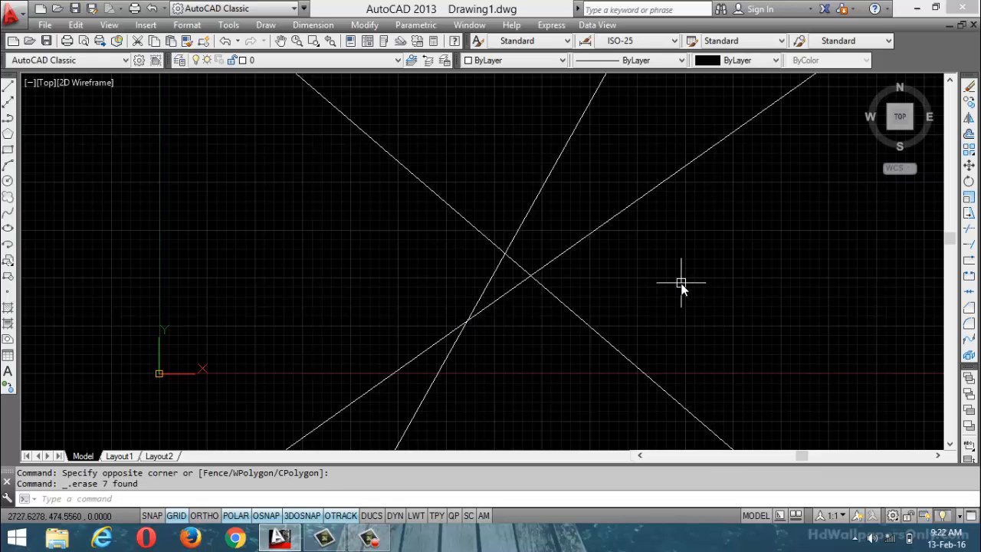
{"action": "left_click", "coordinate": [472, 224]}
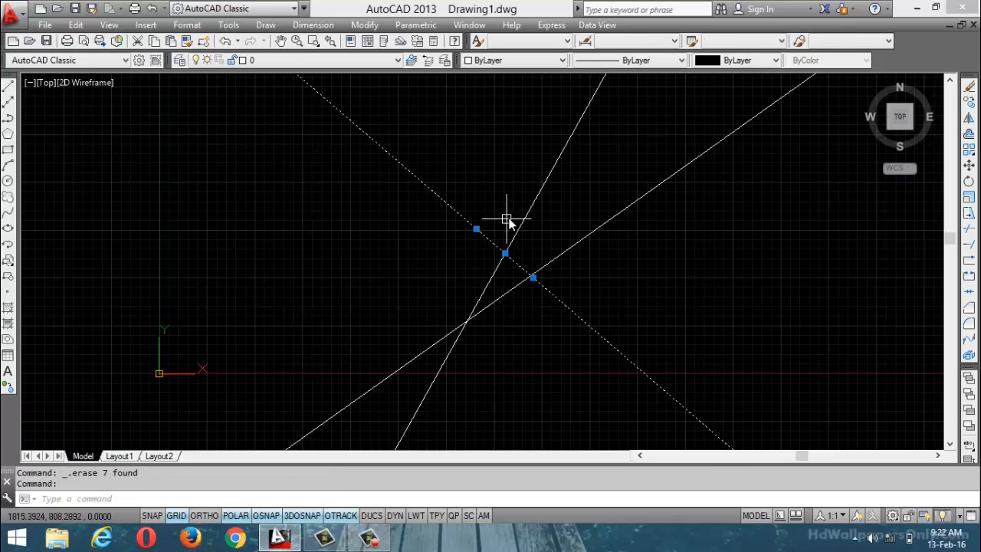
{"action": "left_click", "coordinate": [515, 221]}
{"action": "left_click", "coordinate": [593, 275]}
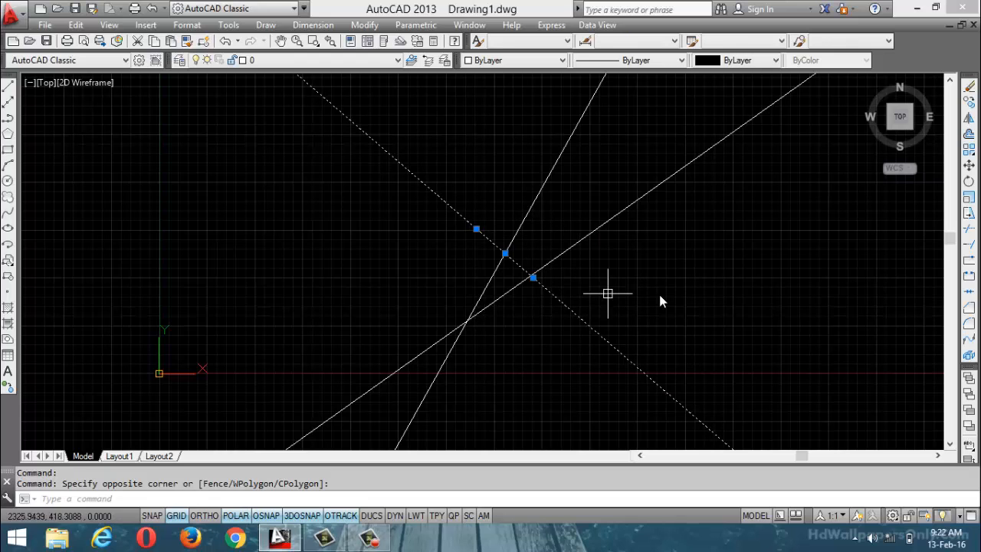
{"action": "key", "text": "Escape"}
{"action": "scroll", "coordinate": [357, 237], "scroll_direction": "down", "scroll_amount": 5}
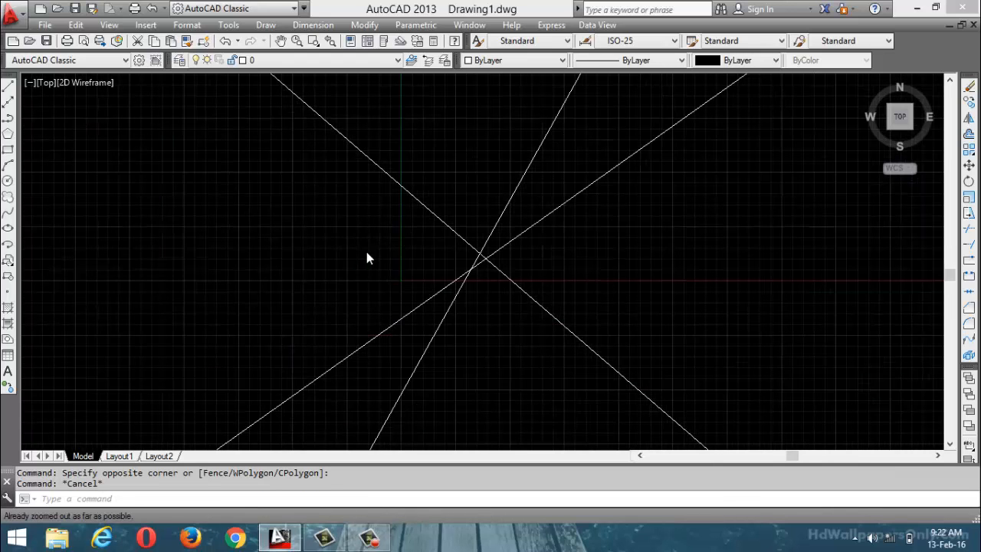
{"action": "key", "text": "F1"}
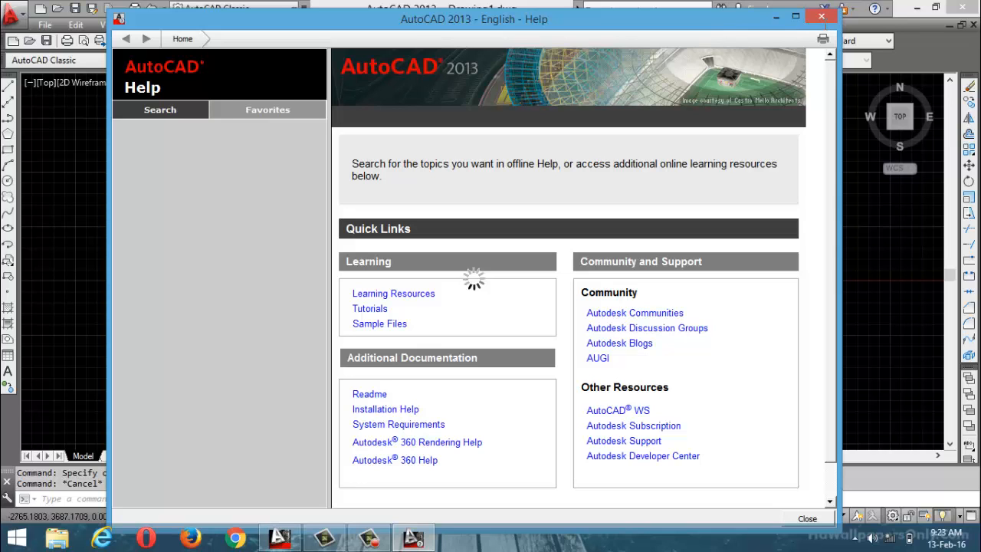
{"action": "left_click", "coordinate": [821, 16]}
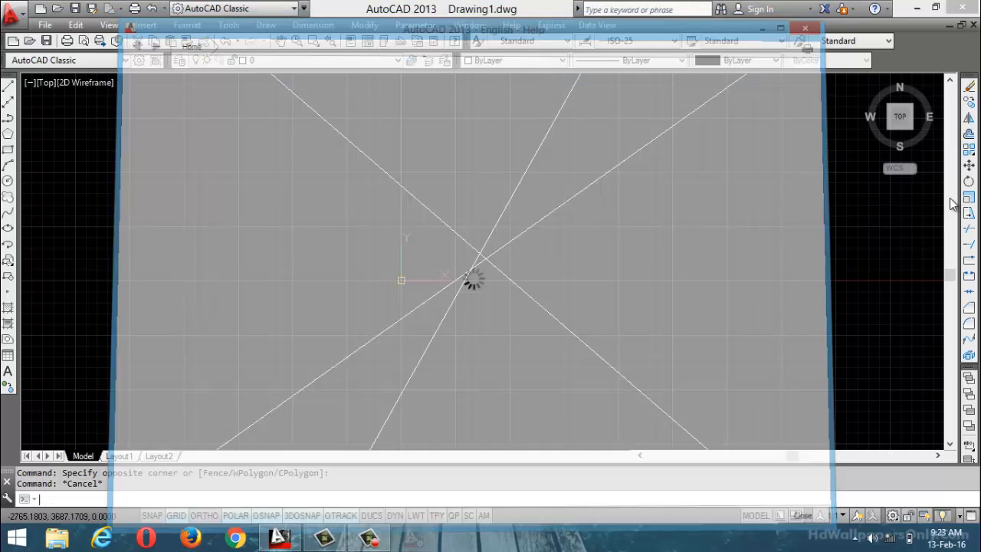
Step: Select the three remaining construction lines and erase them
{"action": "left_click", "coordinate": [426, 215]}
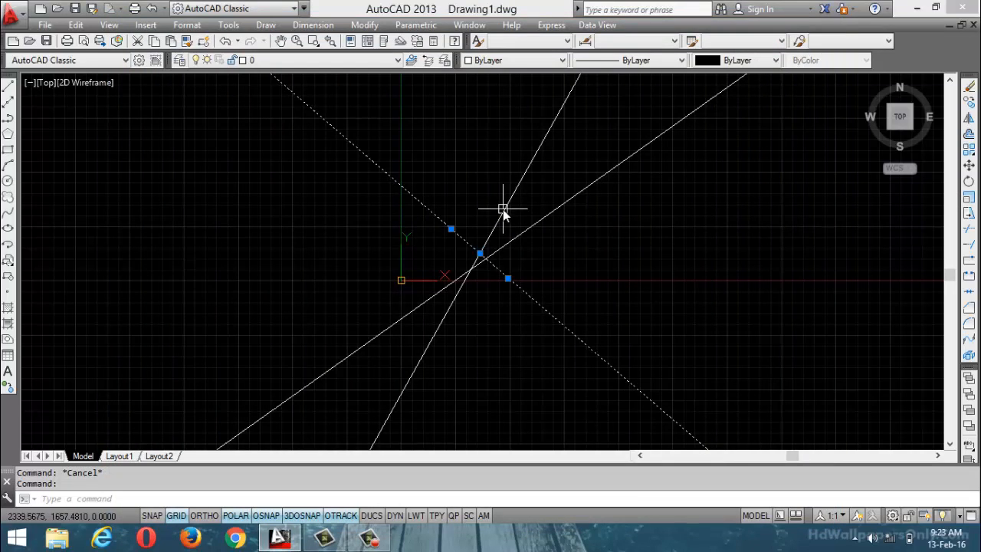
{"action": "left_click", "coordinate": [504, 210]}
{"action": "left_click", "coordinate": [517, 237]}
{"action": "key", "text": "Delete"}
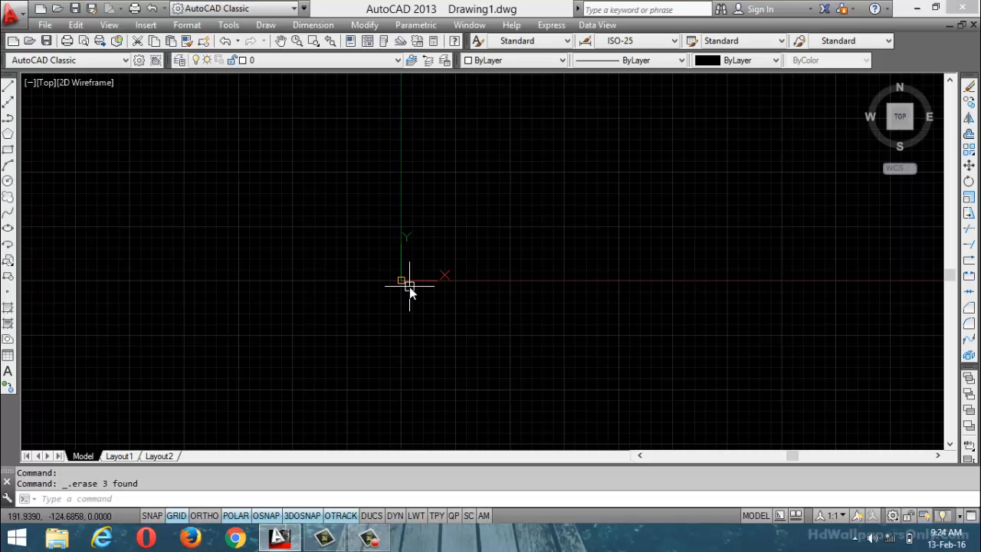
{"action": "key", "text": "Escape"}
{"action": "key", "text": "Escape"}
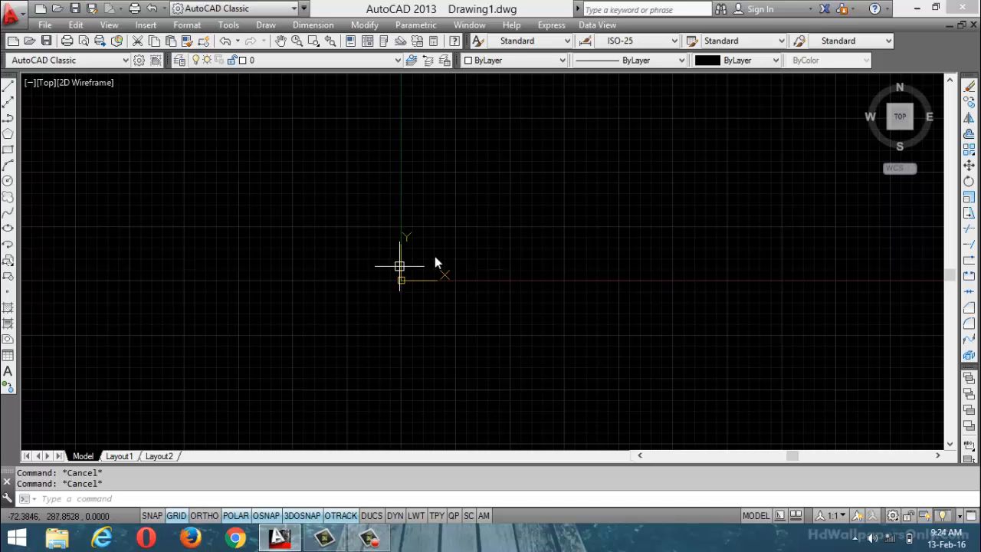
Step: Draw twelve rays with the Ray command, radiating in all directions from one start point above and to the right of the origin
{"action": "scroll", "coordinate": [429, 254], "scroll_direction": "up", "scroll_amount": 3}
{"action": "scroll", "coordinate": [368, 312], "scroll_direction": "up", "scroll_amount": 1}
{"action": "scroll", "coordinate": [314, 288], "scroll_direction": "up", "scroll_amount": 1}
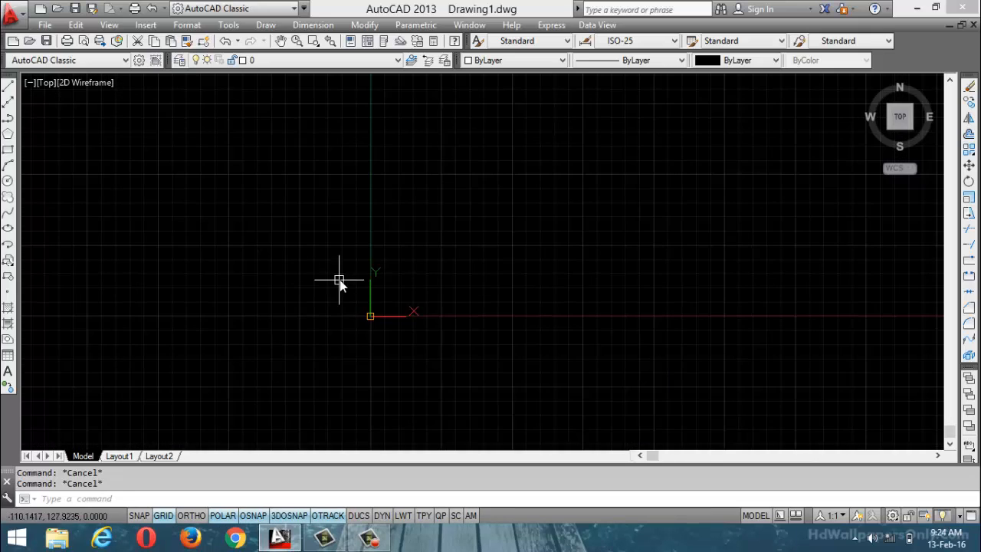
{"action": "scroll", "coordinate": [369, 279], "scroll_direction": "up", "scroll_amount": 2}
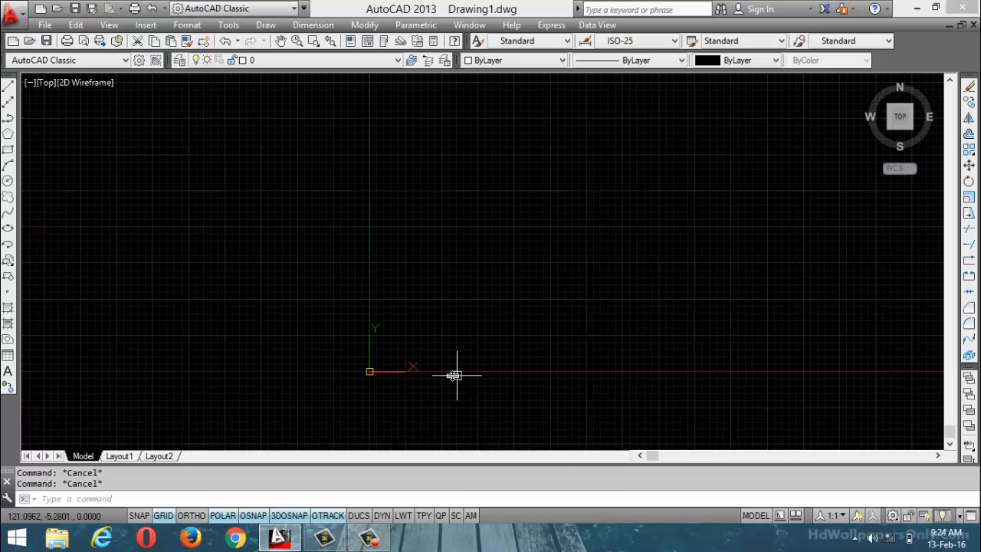
{"action": "scroll", "coordinate": [444, 377], "scroll_direction": "up", "scroll_amount": 3}
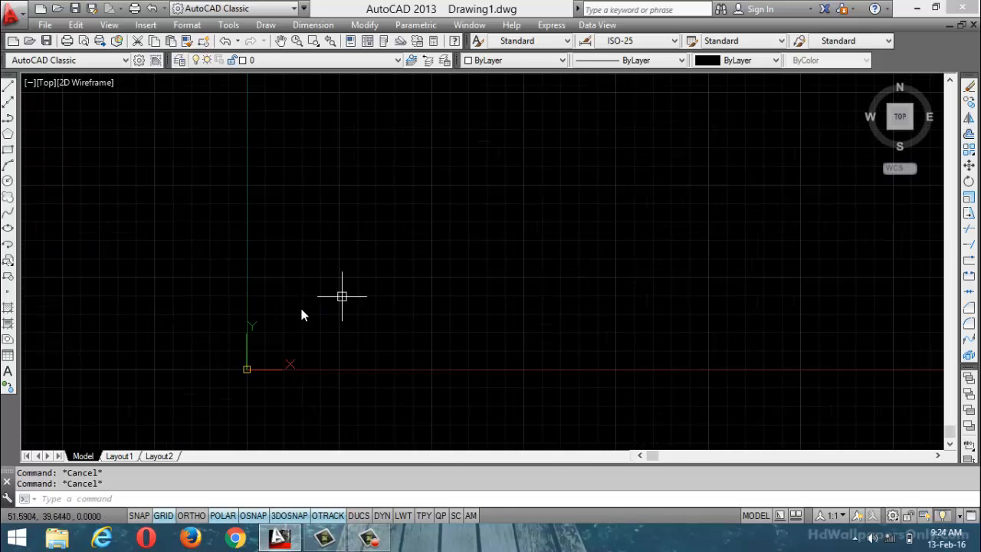
{"action": "left_click", "coordinate": [266, 25]}
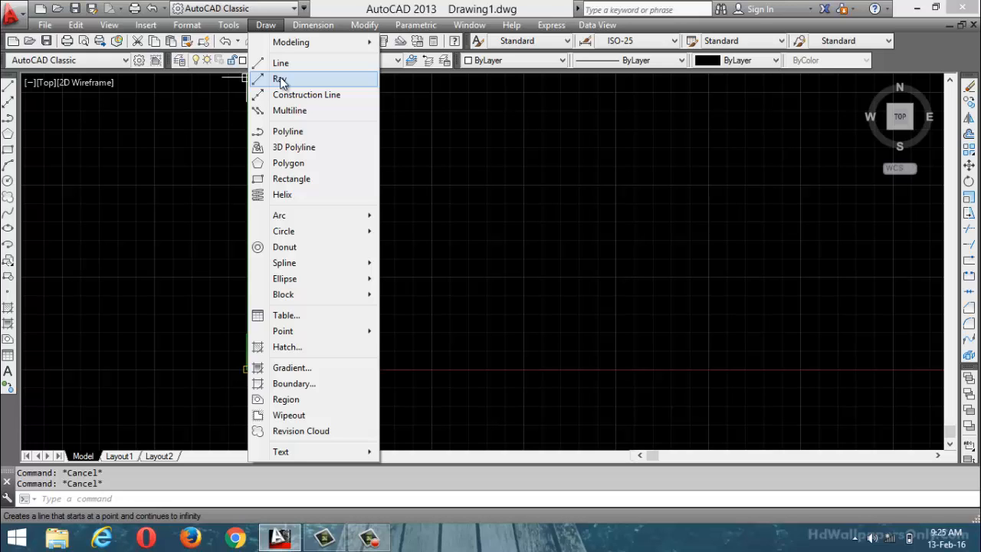
{"action": "left_click", "coordinate": [281, 80]}
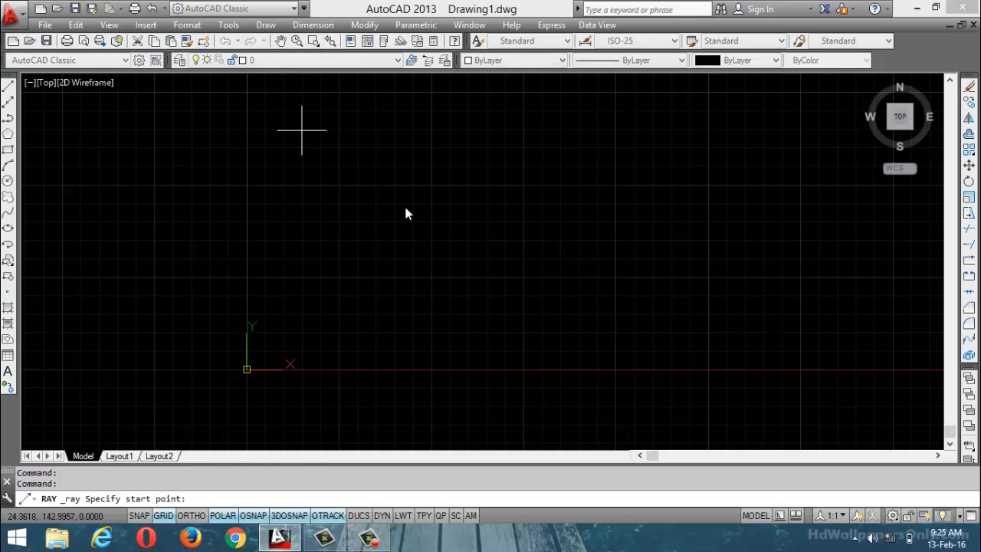
{"action": "left_click", "coordinate": [425, 245]}
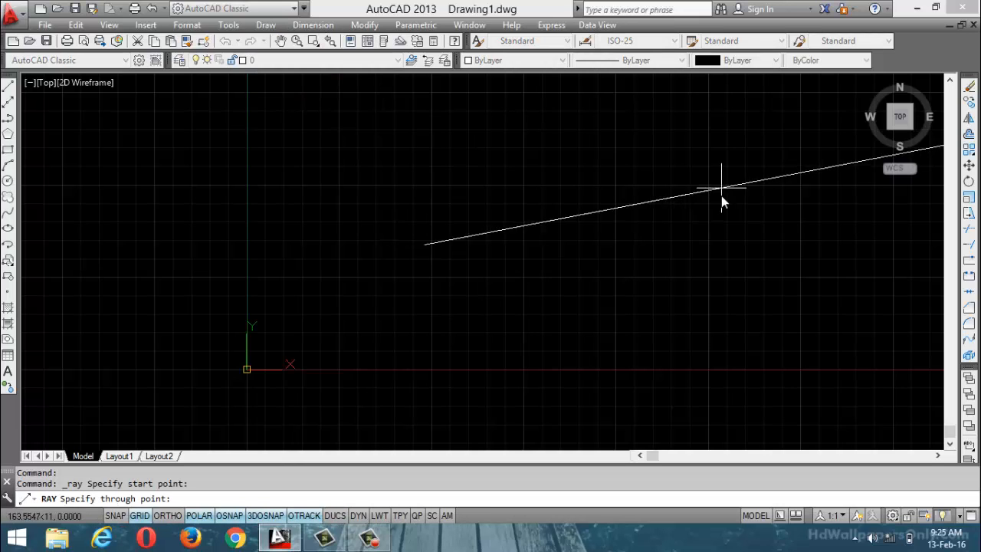
{"action": "left_click", "coordinate": [719, 303]}
{"action": "left_click", "coordinate": [727, 159]}
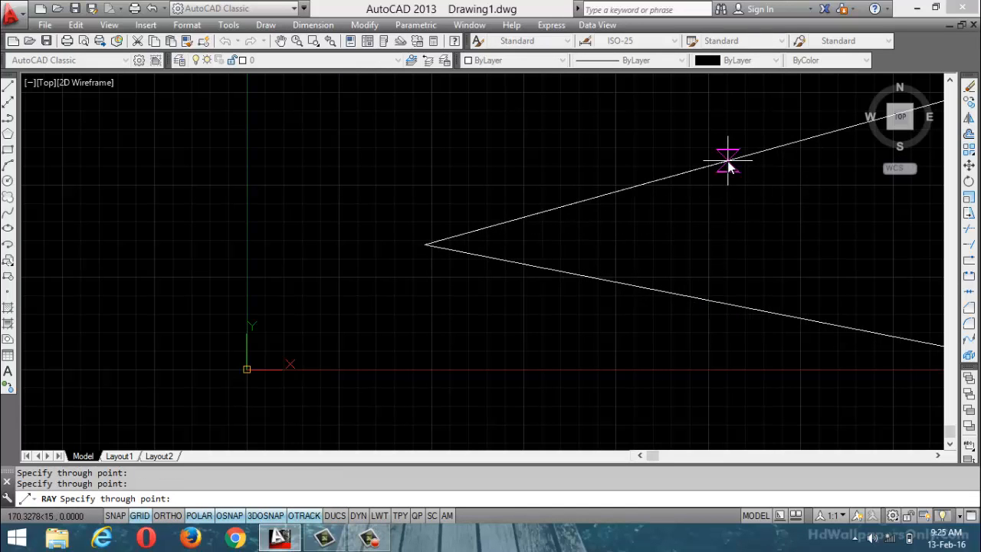
{"action": "left_click", "coordinate": [435, 389]}
{"action": "left_click", "coordinate": [266, 303]}
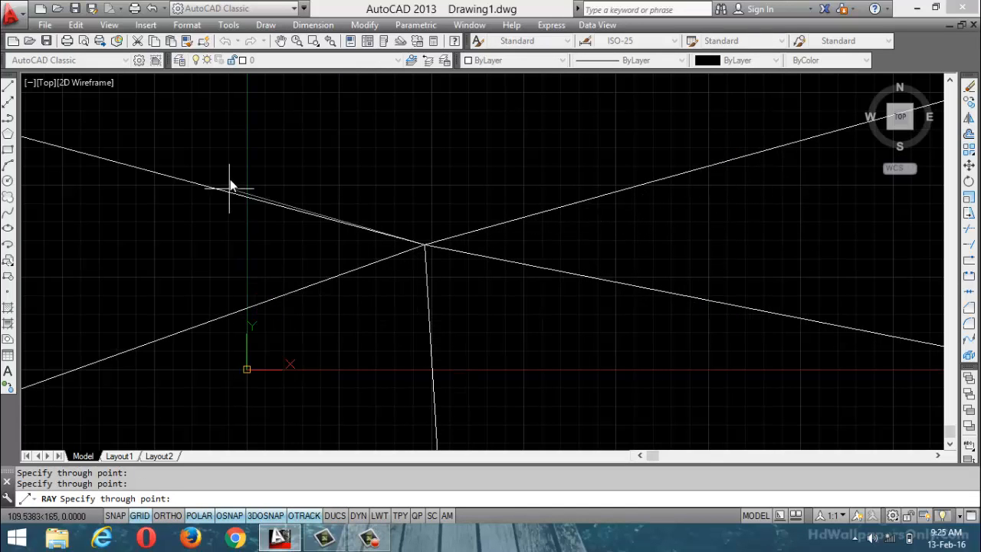
{"action": "left_click", "coordinate": [232, 169]}
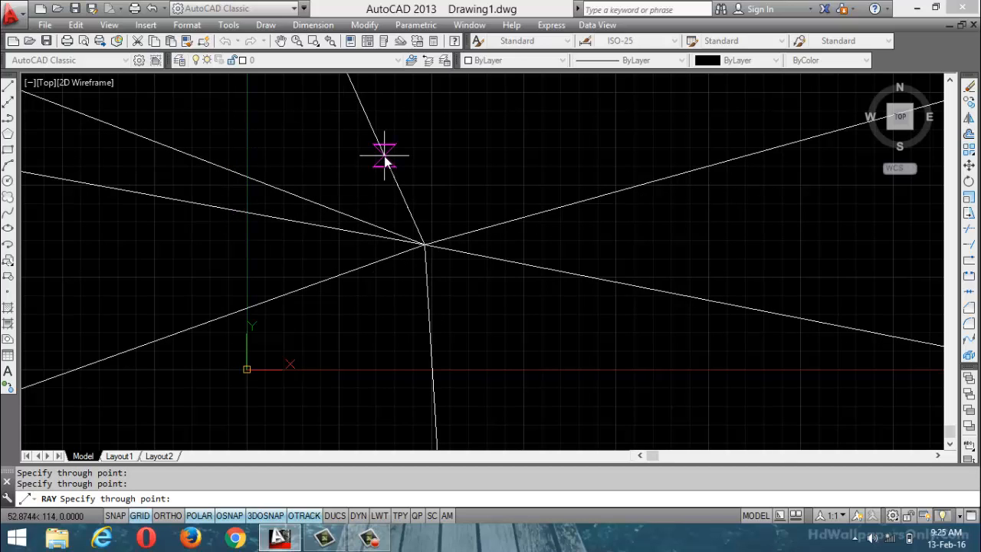
{"action": "left_click", "coordinate": [384, 153]}
{"action": "left_click", "coordinate": [545, 145]}
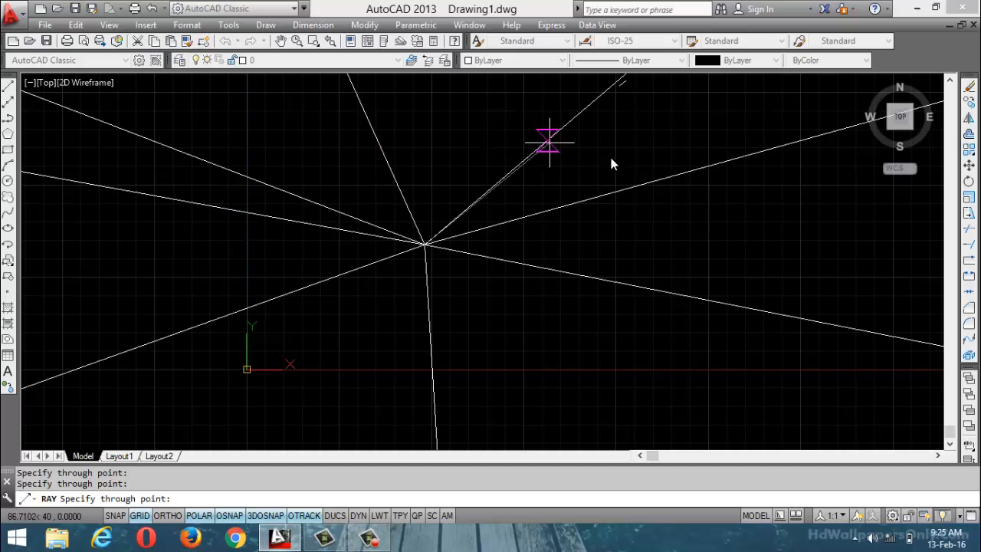
{"action": "left_click", "coordinate": [714, 246]}
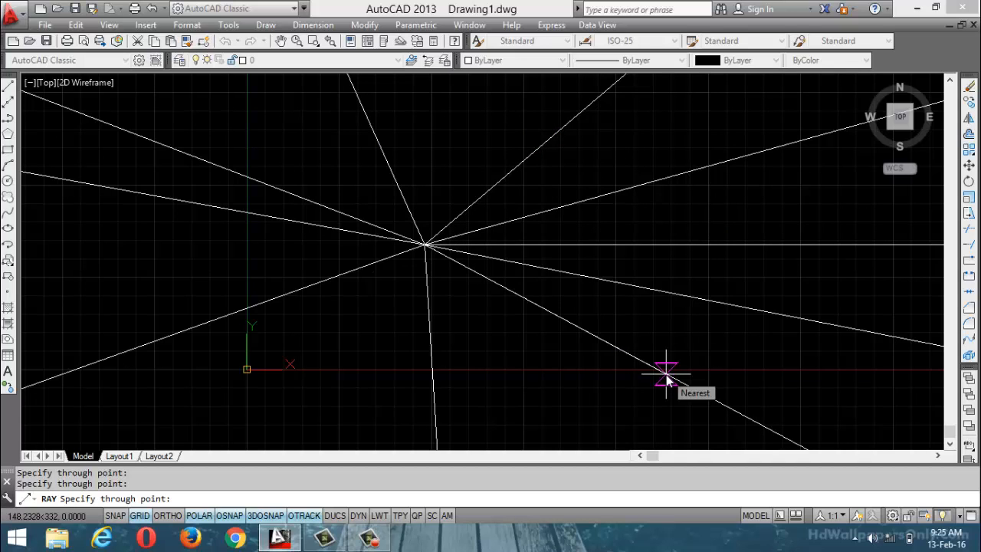
{"action": "left_click", "coordinate": [665, 377]}
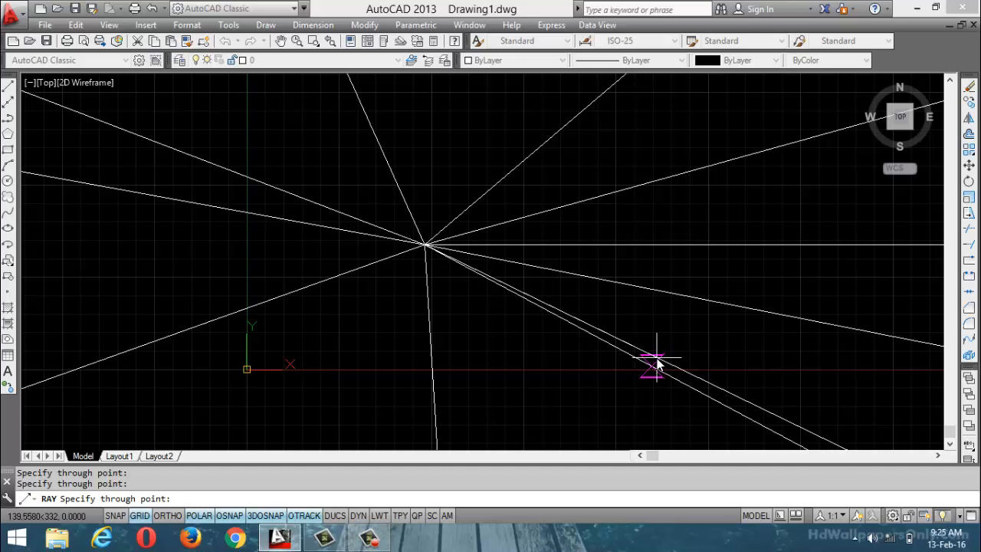
{"action": "left_click", "coordinate": [364, 398]}
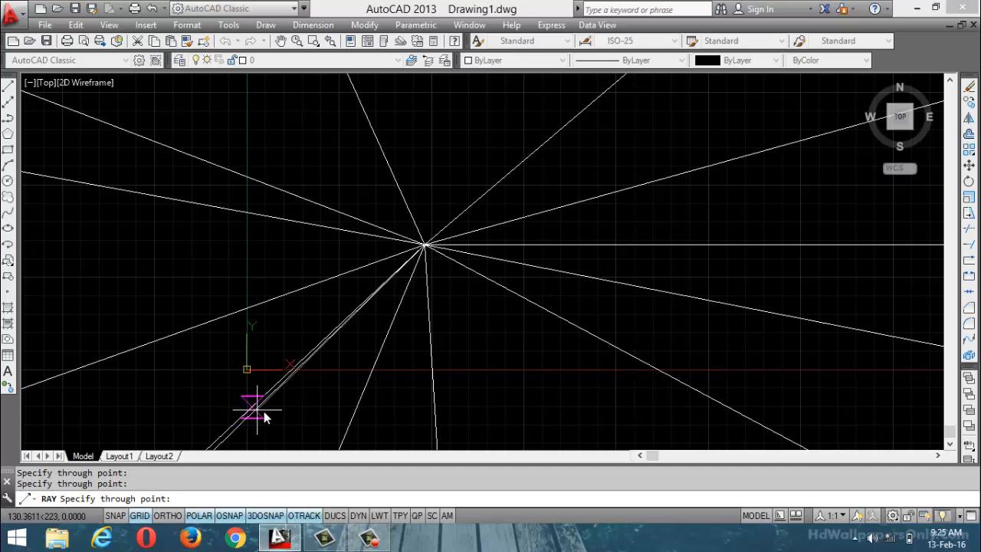
{"action": "left_click", "coordinate": [256, 405]}
{"action": "key", "text": "Escape"}
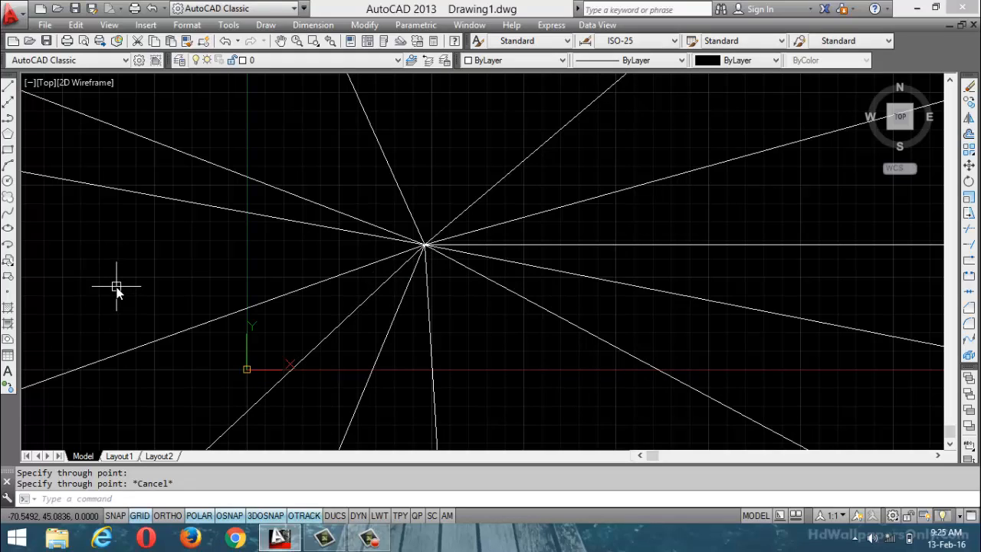
Step: Draw a single ray from a new start point above the horizontal ray, sloping down to the right across it
{"action": "type", "text": "ray"}
{"action": "key", "text": "Return"}
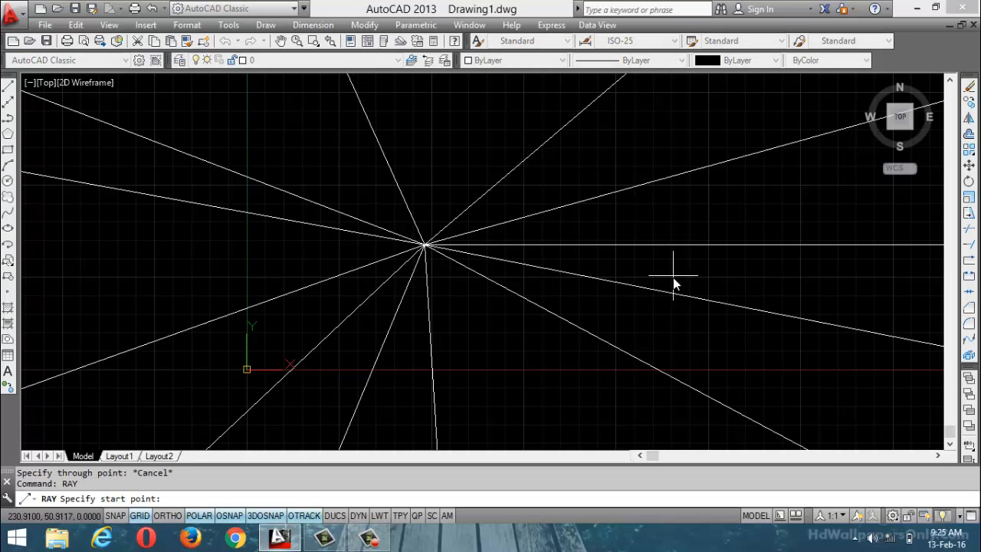
{"action": "left_click", "coordinate": [613, 148]}
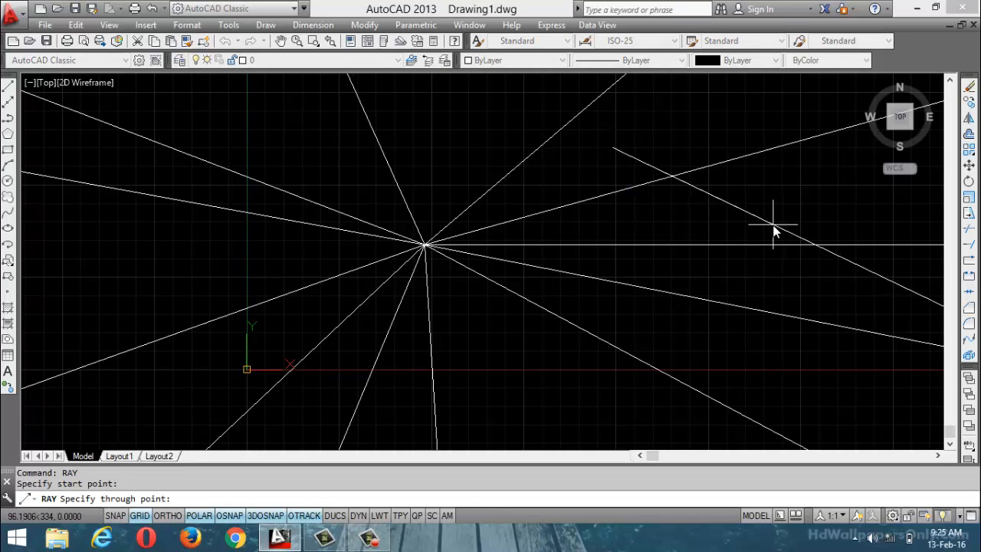
{"action": "left_click", "coordinate": [771, 221]}
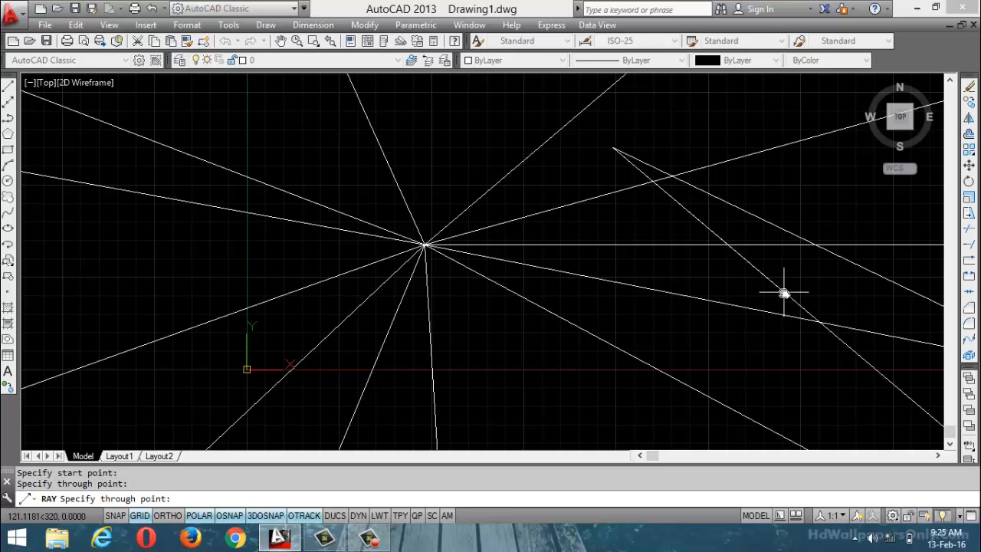
{"action": "key", "text": "Return"}
Step: Examine how far the rays extend away from their start points
{"action": "mouse_move", "coordinate": [803, 273]}
{"action": "middle_mouse_down"}
{"action": "mouse_move", "coordinate": [344, 253]}
{"action": "mouse_move", "coordinate": [410, 283]}
{"action": "mouse_move", "coordinate": [592, 300]}
{"action": "middle_mouse_up"}
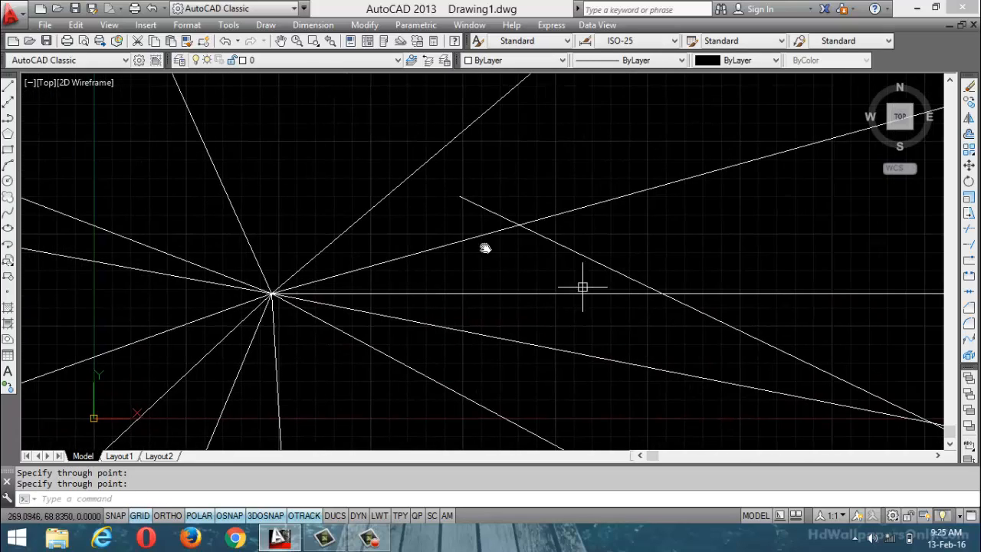
{"action": "mouse_move", "coordinate": [652, 332]}
{"action": "middle_mouse_down"}
{"action": "mouse_move", "coordinate": [515, 241]}
{"action": "mouse_move", "coordinate": [777, 372]}
{"action": "mouse_move", "coordinate": [390, 210]}
{"action": "mouse_move", "coordinate": [925, 444]}
{"action": "middle_mouse_up"}
{"action": "scroll", "coordinate": [668, 320], "scroll_direction": "up", "scroll_amount": 2}
{"action": "scroll", "coordinate": [724, 344], "scroll_direction": "up", "scroll_amount": 4}
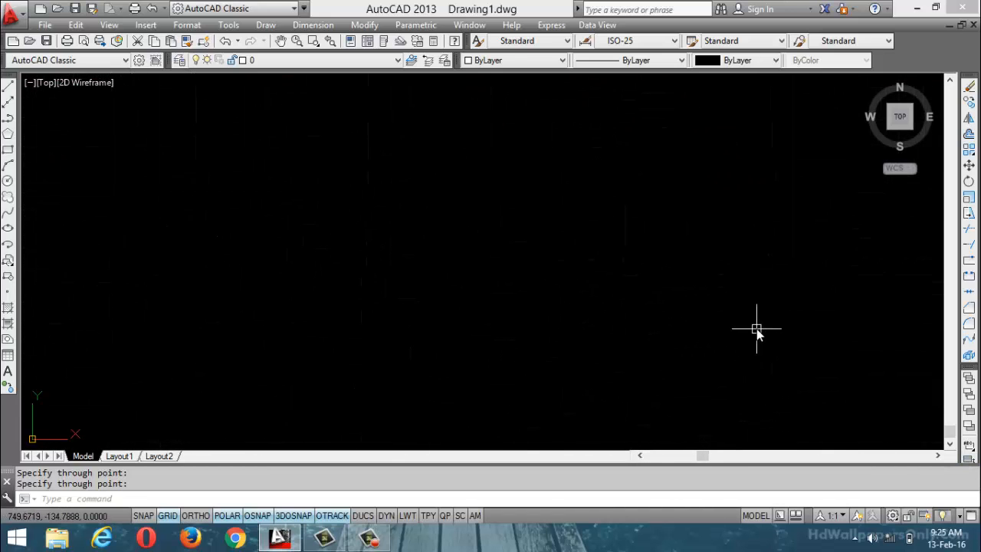
{"action": "scroll", "coordinate": [781, 328], "scroll_direction": "down", "scroll_amount": 5}
{"action": "scroll", "coordinate": [782, 326], "scroll_direction": "down", "scroll_amount": 4}
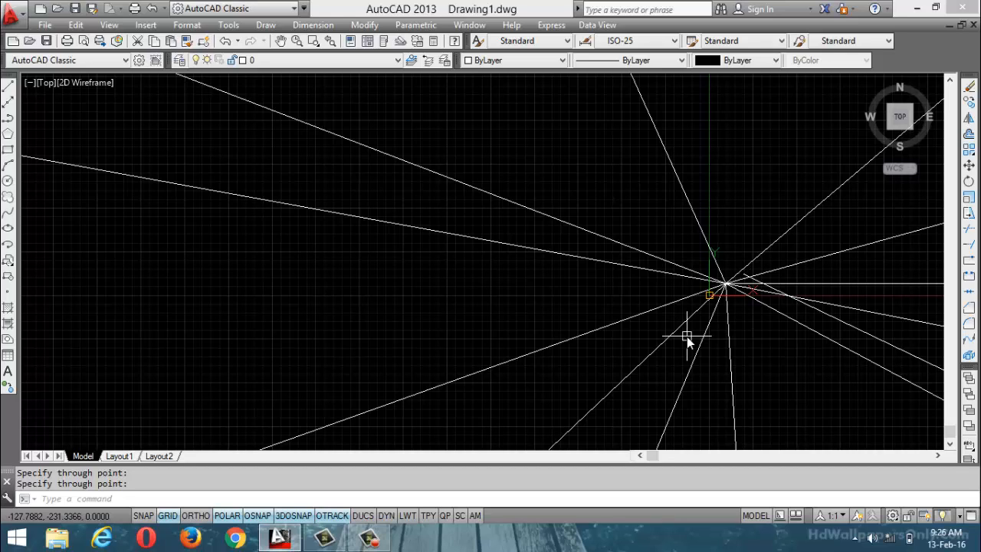
Step: Close AutoCAD without saving the changes to Drawing1.dwg
{"action": "key", "text": "Escape"}
{"action": "key", "text": "Escape"}
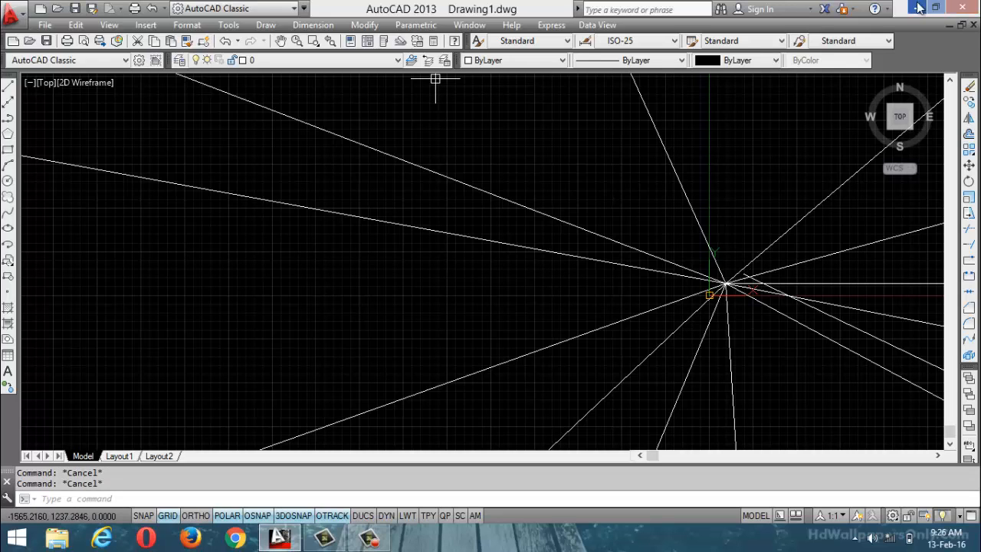
{"action": "left_click", "coordinate": [962, 7]}
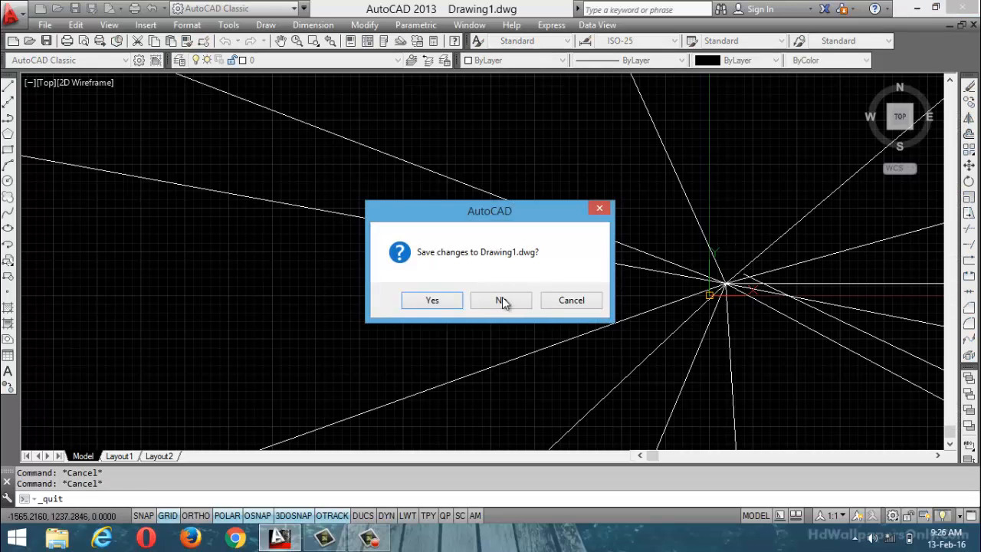
{"action": "left_click", "coordinate": [500, 299]}
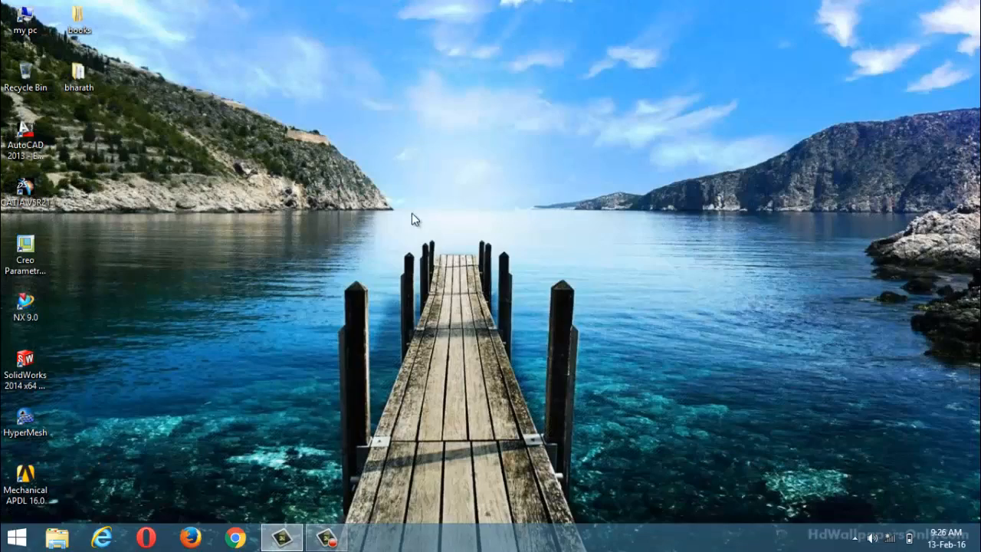
{"action": "right_click", "coordinate": [421, 100]}
{"action": "left_click", "coordinate": [469, 179]}
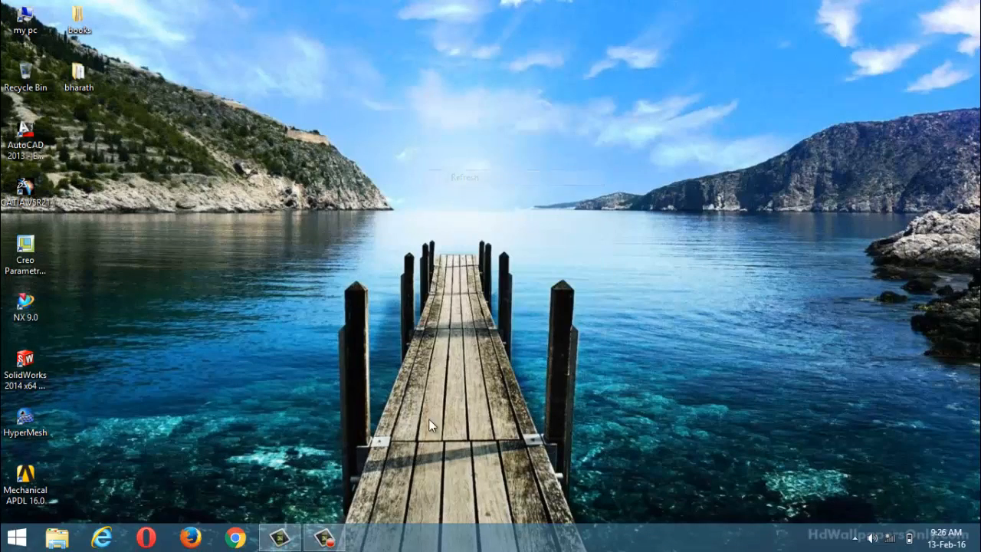
{"action": "left_click", "coordinate": [324, 538]}
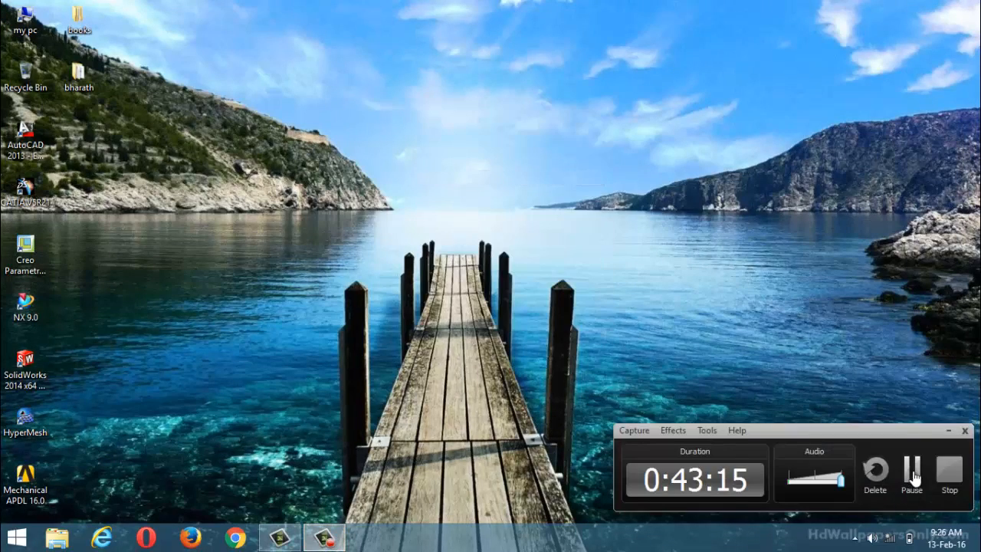